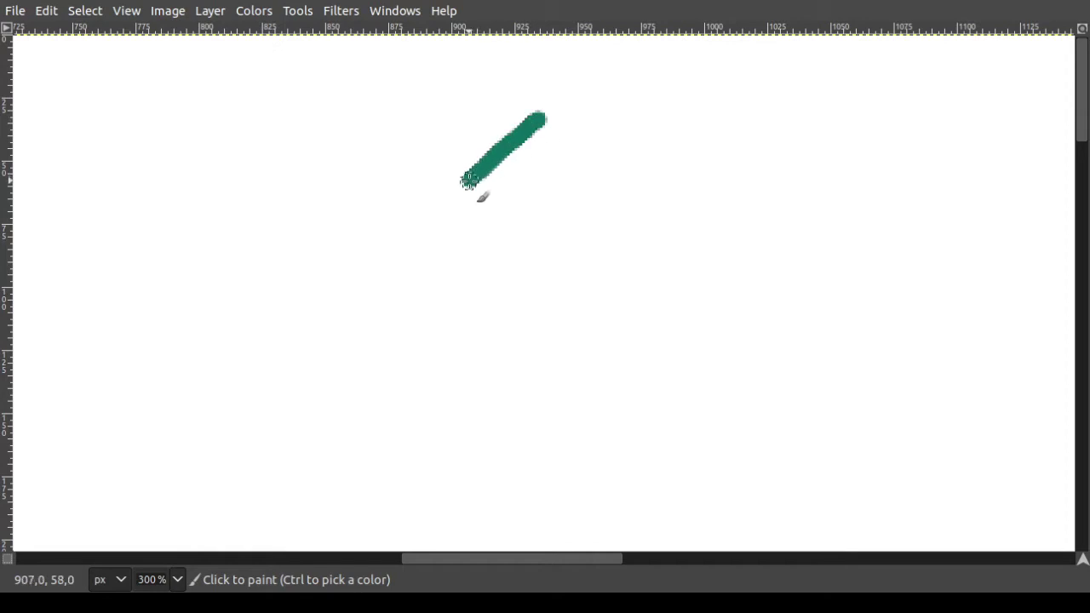
# - Undo the green test stroke, then paint a small island and the northern outline of Great Britain in black
pyautogui.hotkey('ctrl', 'z')
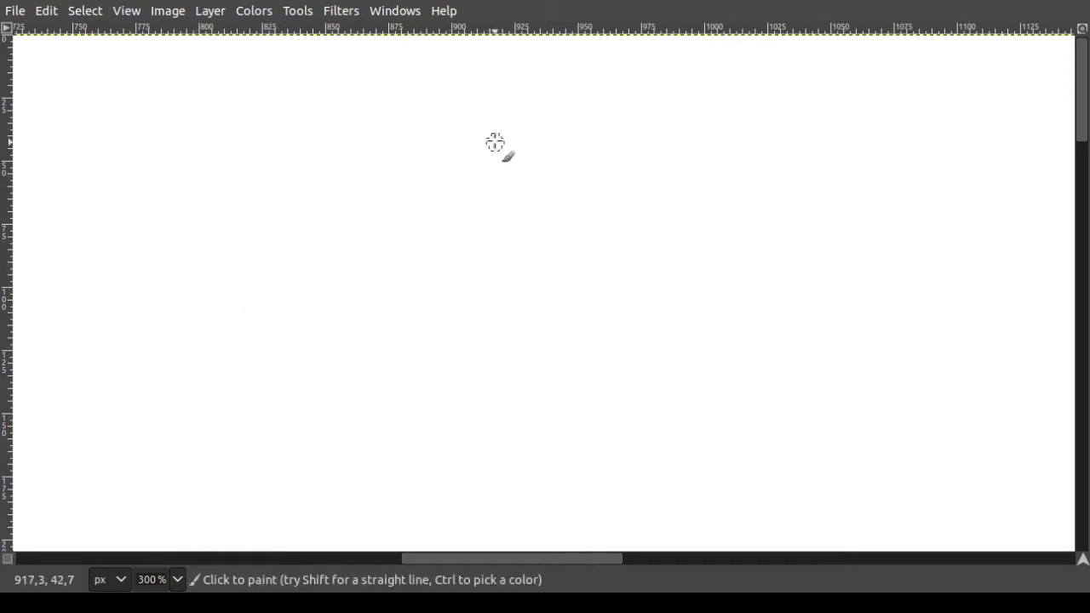
pyautogui.moveTo(494, 138)
pyautogui.mouseDown()
pyautogui.moveTo(435, 172)
pyautogui.moveTo(413, 201)
pyautogui.moveTo(414, 222)
pyautogui.moveTo(473, 200)
pyautogui.moveTo(498, 173)
pyautogui.moveTo(495, 137)
pyautogui.moveTo(540, 171)
pyautogui.moveTo(453, 257)
pyautogui.moveTo(455, 285)
pyautogui.moveTo(482, 289)
pyautogui.mouseUp()
pyautogui.moveTo(548, 162)
pyautogui.mouseDown()
pyautogui.moveTo(597, 153)
pyautogui.moveTo(612, 174)
pyautogui.moveTo(600, 209)
pyautogui.moveTo(656, 211)
pyautogui.moveTo(650, 247)
pyautogui.moveTo(675, 270)
pyautogui.moveTo(658, 311)
pyautogui.mouseUp()
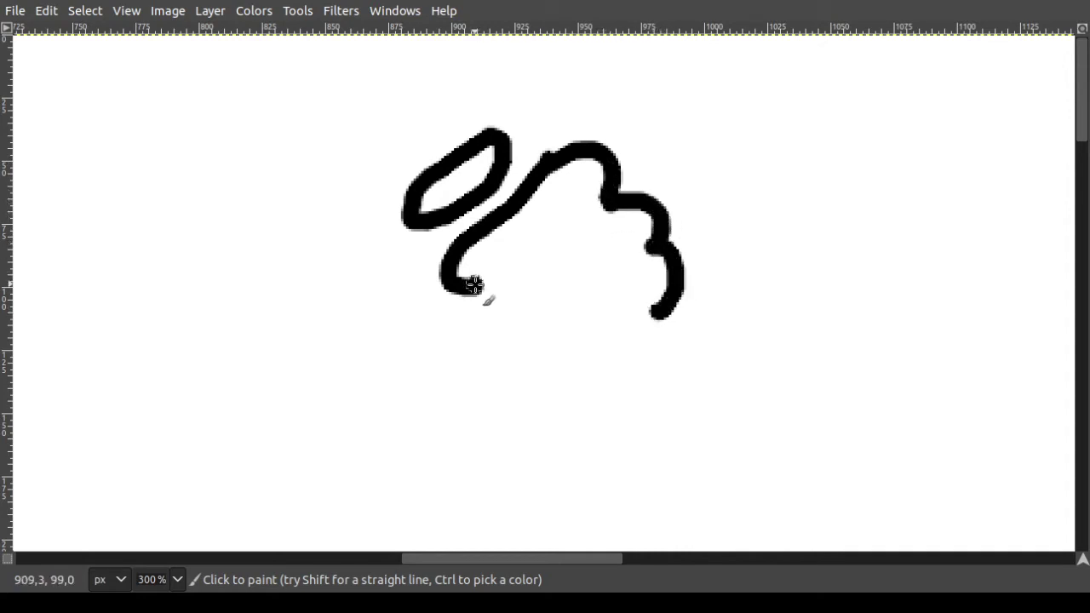
pyautogui.moveTo(474, 285)
pyautogui.mouseDown()
pyautogui.moveTo(507, 276)
pyautogui.moveTo(536, 286)
pyautogui.moveTo(525, 324)
pyautogui.mouseUp()
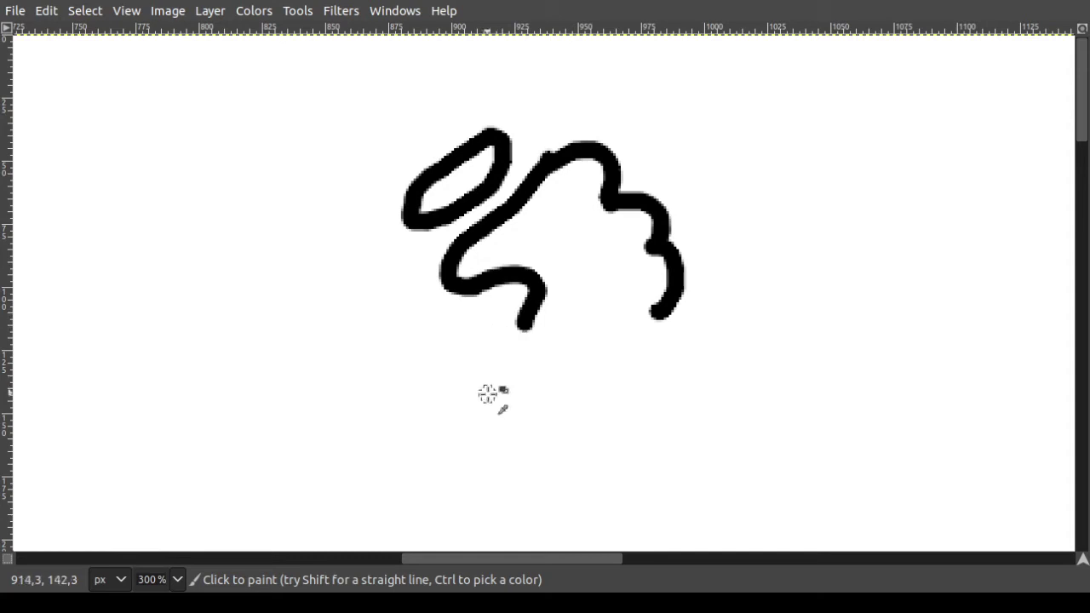
# - Undo the last coast strokes and repaint Great Britain's northeast coast with deeper rounded bumps
pyautogui.hotkey('ctrl', 'z')
pyautogui.hotkey('ctrl', 'z')
pyautogui.hotkey('ctrl', 'z')
pyautogui.hotkey('ctrl', 'z')
pyautogui.moveTo(610, 196)
pyautogui.mouseDown()
pyautogui.moveTo(653, 248)
pyautogui.moveTo(639, 280)
pyautogui.moveTo(687, 312)
pyautogui.moveTo(676, 357)
pyautogui.mouseUp()
pyautogui.hotkey('ctrl', 'z')
pyautogui.moveTo(645, 281)
pyautogui.mouseDown()
pyautogui.moveTo(670, 316)
pyautogui.moveTo(634, 360)
pyautogui.mouseUp()
pyautogui.moveTo(473, 284)
pyautogui.mouseDown()
pyautogui.moveTo(526, 277)
pyautogui.moveTo(521, 323)
pyautogui.mouseUp()
pyautogui.hotkey('ctrl', 'z')
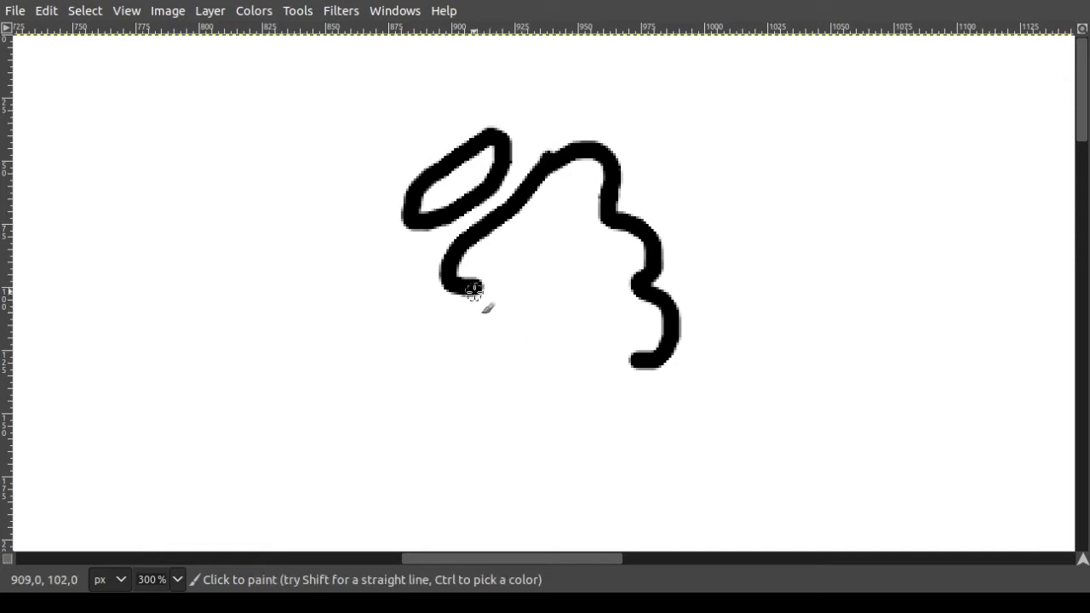
# - Undo the last strokes and paint Great Britain's jagged west coast down to the southwestern peninsula and the start of the south coast
pyautogui.moveTo(473, 287)
pyautogui.mouseDown()
pyautogui.moveTo(507, 286)
pyautogui.moveTo(506, 315)
pyautogui.moveTo(530, 315)
pyautogui.moveTo(517, 283)
pyautogui.moveTo(477, 288)
pyautogui.moveTo(503, 295)
pyautogui.moveTo(493, 321)
pyautogui.moveTo(532, 320)
pyautogui.moveTo(532, 352)
pyautogui.moveTo(570, 349)
pyautogui.mouseUp()
pyautogui.hotkey('ctrl', 'z')
pyautogui.hotkey('ctrl', 'z')
pyautogui.hotkey('ctrl', 'z')
pyautogui.scroll(-3, 564, 248)
pyautogui.moveTo(568, 220)
pyautogui.mouseDown()
pyautogui.moveTo(583, 294)
pyautogui.moveTo(514, 349)
pyautogui.moveTo(549, 365)
pyautogui.moveTo(561, 390)
pyautogui.moveTo(555, 414)
pyautogui.moveTo(505, 445)
pyautogui.moveTo(598, 450)
pyautogui.moveTo(606, 465)
pyautogui.moveTo(594, 482)
pyautogui.moveTo(478, 500)
pyautogui.moveTo(471, 511)
pyautogui.moveTo(486, 523)
pyautogui.moveTo(628, 509)
pyautogui.mouseUp()
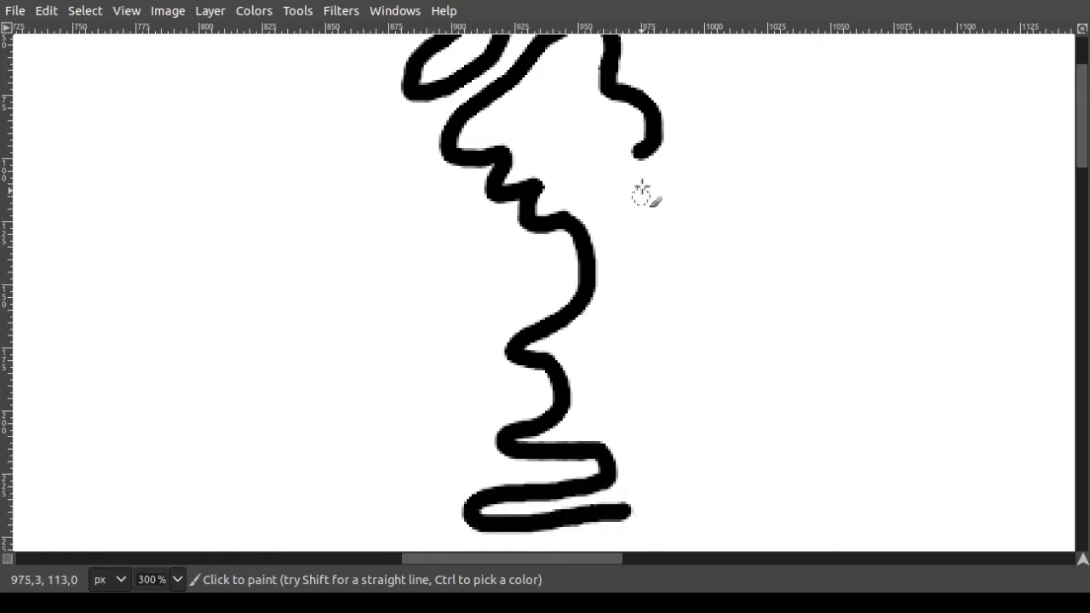
# - Paint Great Britain's east coast down around the southeastern bulge and join it to the south coast stroke
pyautogui.moveTo(639, 152)
pyautogui.mouseDown()
pyautogui.moveTo(671, 247)
pyautogui.moveTo(659, 284)
pyautogui.moveTo(689, 282)
pyautogui.moveTo(723, 379)
pyautogui.moveTo(744, 369)
pyautogui.moveTo(787, 380)
pyautogui.moveTo(806, 444)
pyautogui.moveTo(775, 478)
pyautogui.moveTo(694, 481)
pyautogui.moveTo(627, 509)
pyautogui.mouseUp()
pyautogui.hotkey('ctrl', 'z')
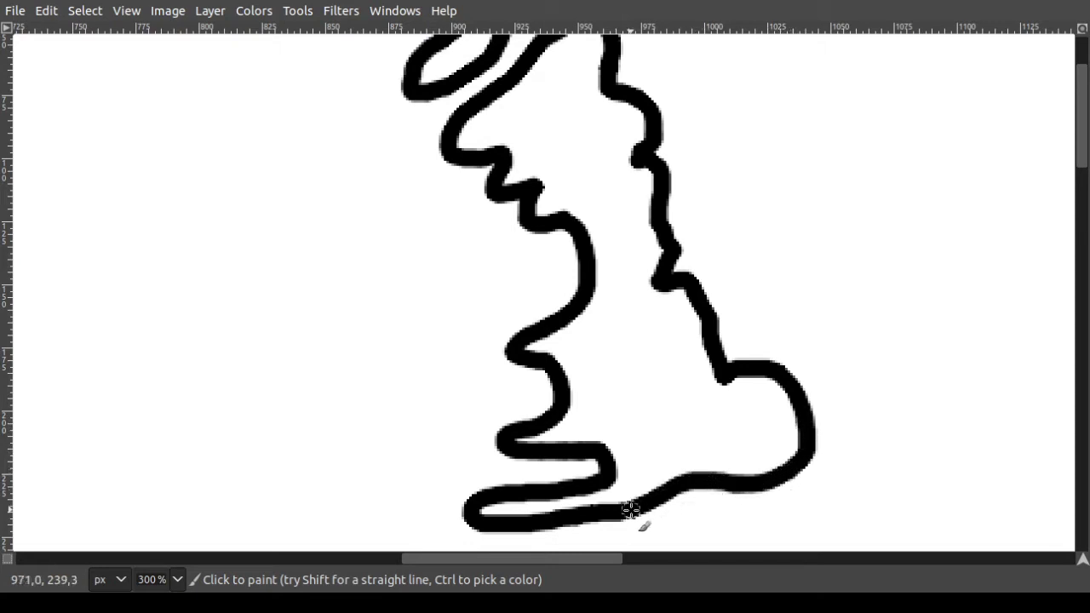
pyautogui.keyDown('ctrl'); pyautogui.scroll(-2, 596, 347); pyautogui.keyUp('ctrl')
pyautogui.keyDown('ctrl'); pyautogui.scroll(2, 463, 294); pyautogui.keyUp('ctrl')
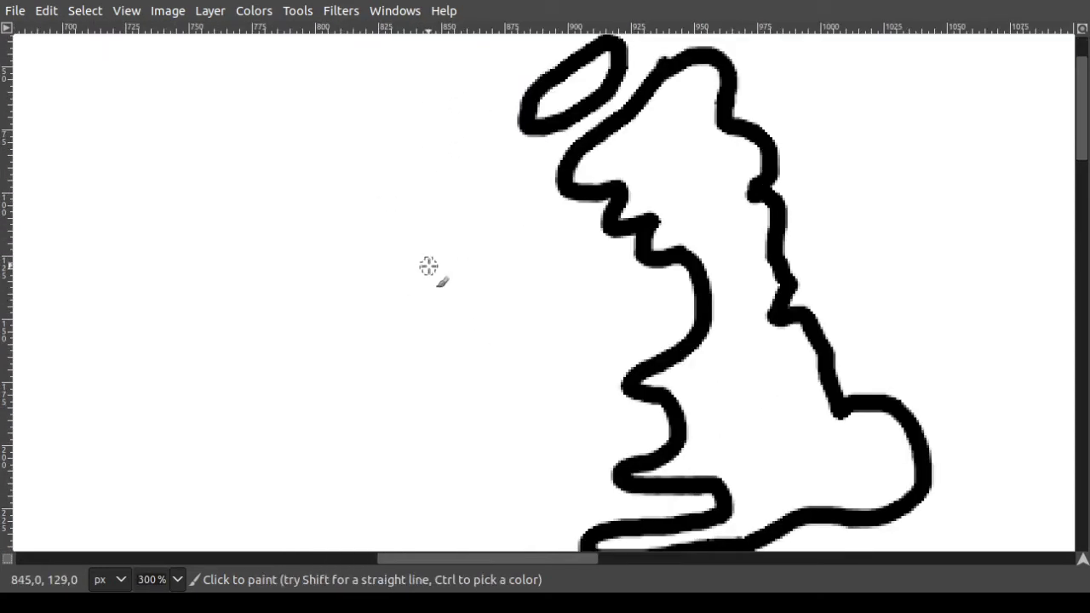
# - Paint a closed outline of Ireland west of Great Britain, with a jagged western coast
pyautogui.moveTo(418, 262)
pyautogui.mouseDown()
pyautogui.moveTo(486, 242)
pyautogui.moveTo(539, 259)
pyautogui.moveTo(557, 308)
pyautogui.moveTo(562, 434)
pyautogui.moveTo(536, 450)
pyautogui.mouseUp()
pyautogui.hotkey('ctrl', 'z')
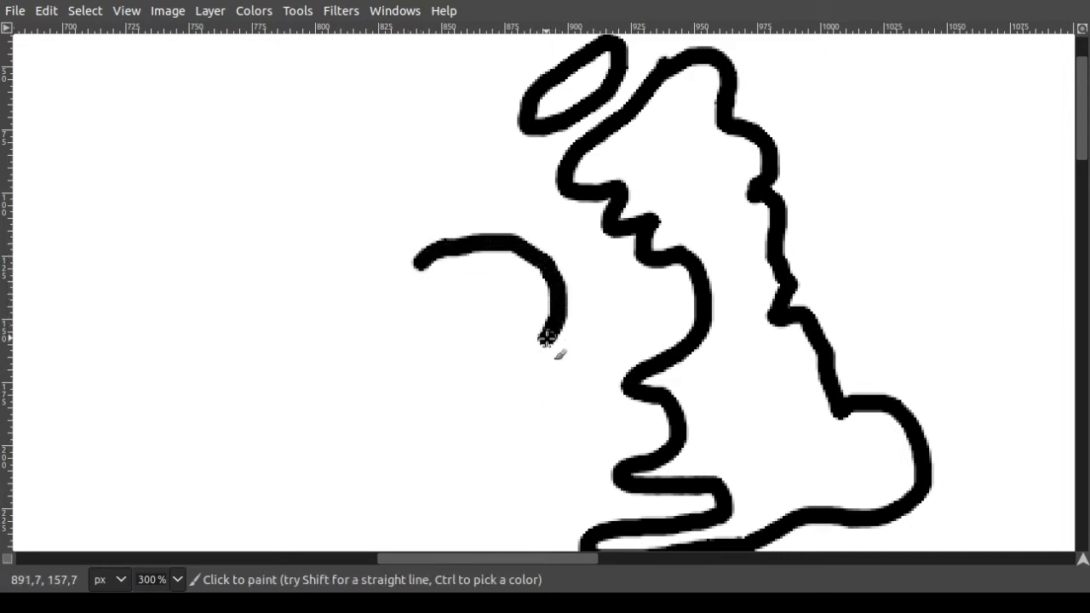
pyautogui.moveTo(546, 338)
pyautogui.mouseDown()
pyautogui.moveTo(507, 468)
pyautogui.moveTo(474, 485)
pyautogui.mouseUp()
pyautogui.moveTo(419, 251)
pyautogui.mouseDown()
pyautogui.moveTo(400, 326)
pyautogui.moveTo(369, 330)
pyautogui.moveTo(376, 364)
pyautogui.moveTo(341, 392)
pyautogui.moveTo(355, 412)
pyautogui.moveTo(339, 432)
pyautogui.moveTo(378, 470)
pyautogui.moveTo(470, 484)
pyautogui.mouseUp()
pyautogui.scroll(-2, 462, 328)
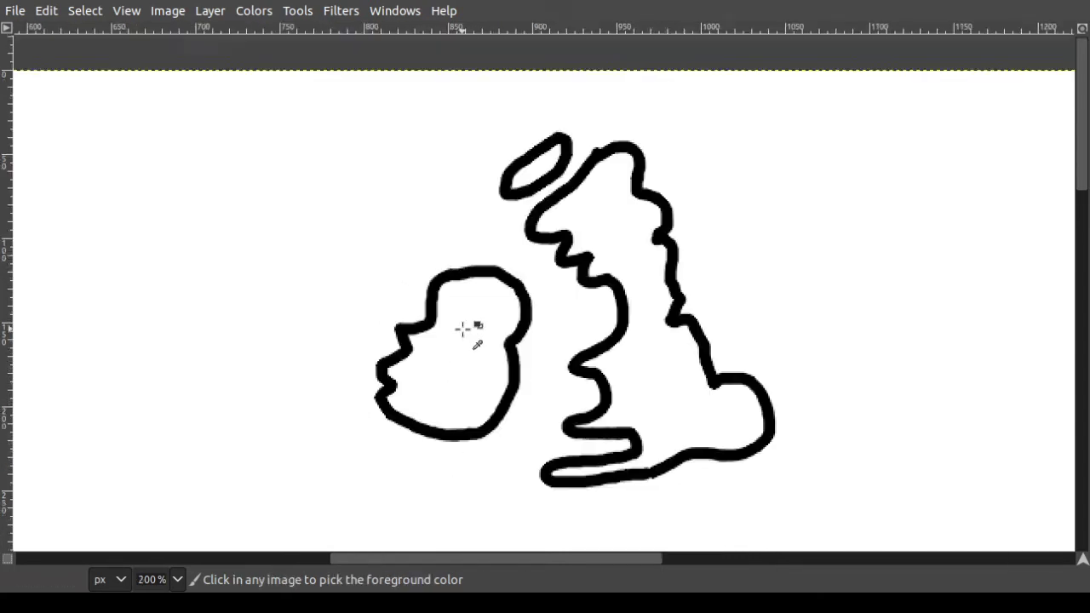
pyautogui.scroll(-7, 462, 329)
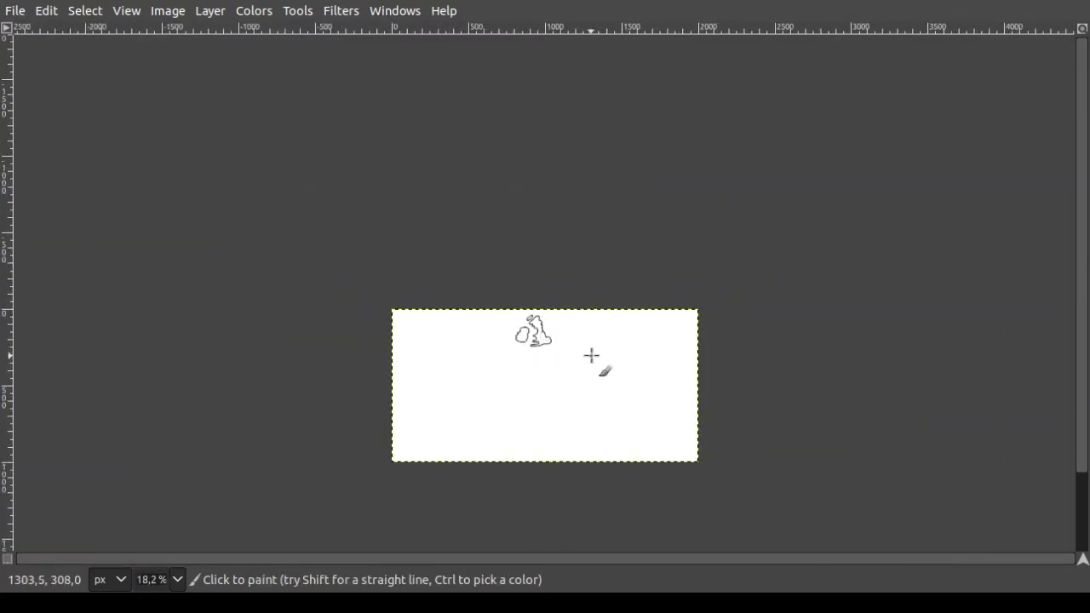
pyautogui.scroll(4, 591, 356)
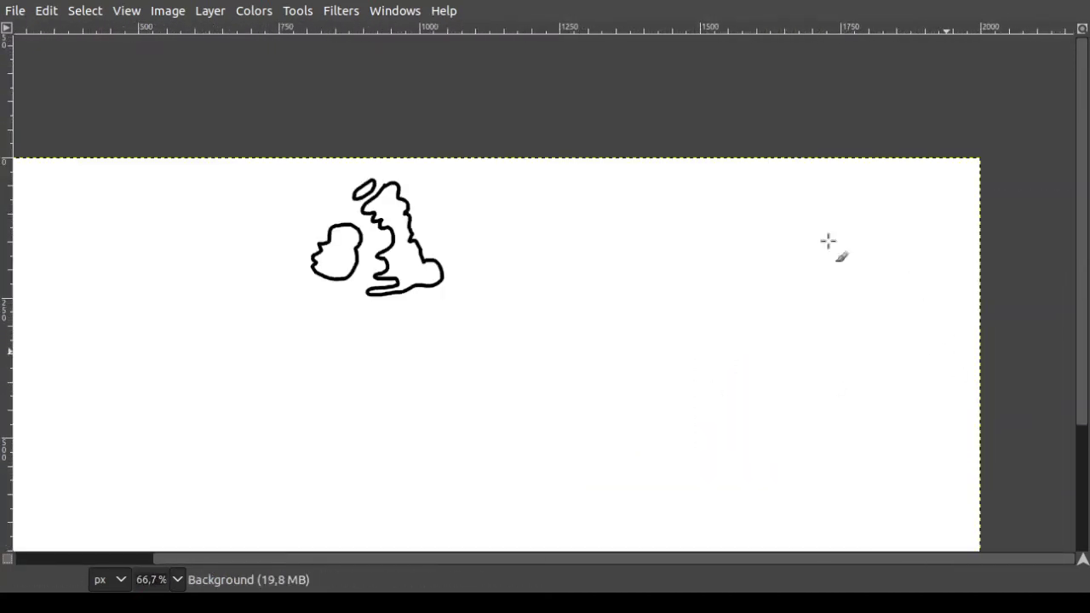
pyautogui.moveTo(471, 314); pyautogui.dragTo(481, 316)
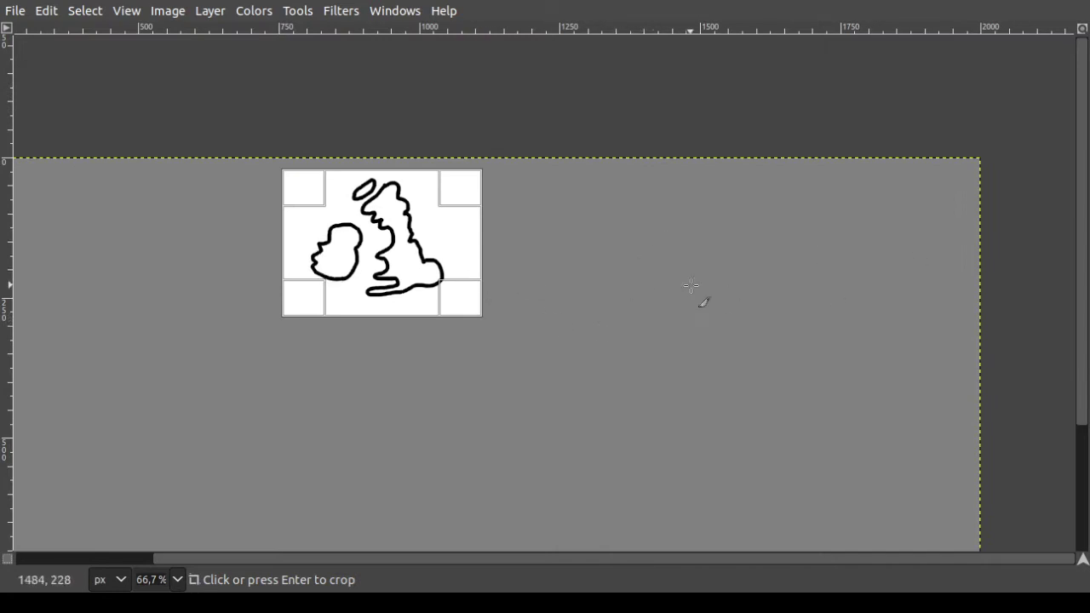
pyautogui.scroll(-3, 653, 297)
pyautogui.moveTo(280, 221); pyautogui.dragTo(865, 441)
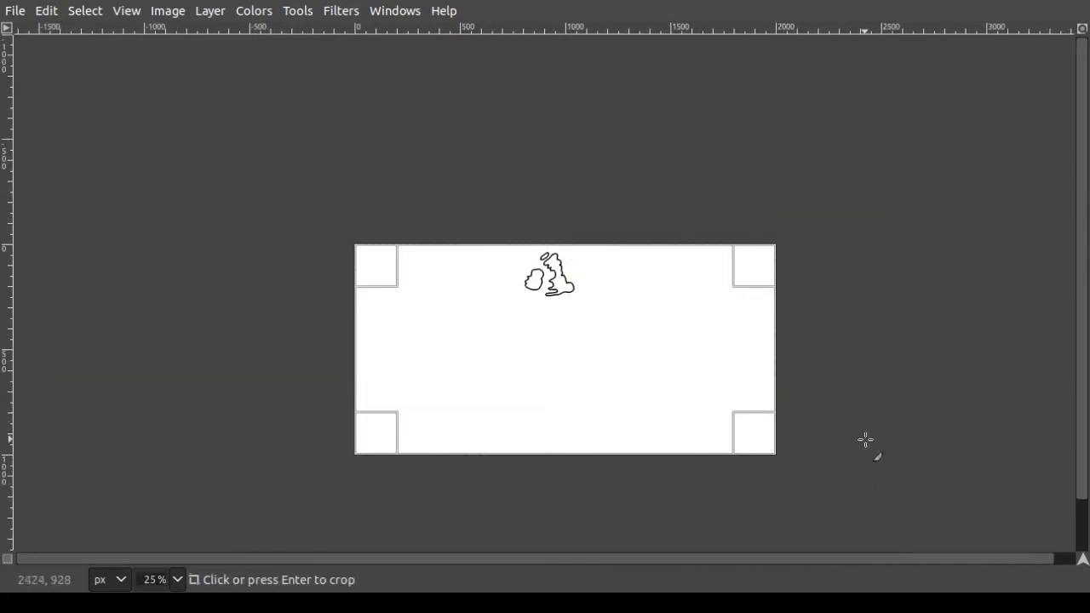
pyautogui.press('Return')
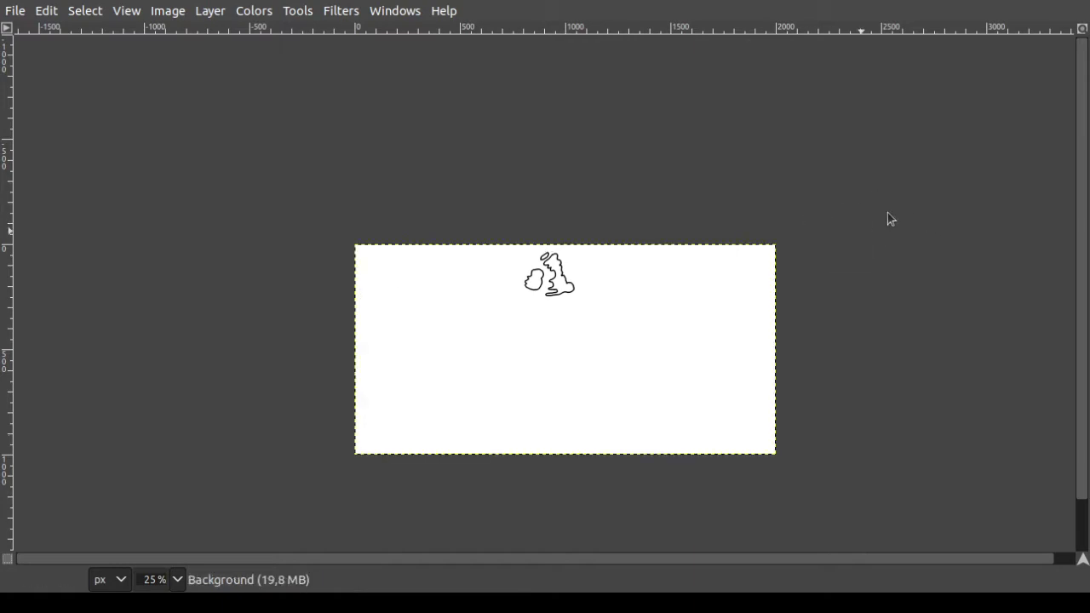
pyautogui.press('f')
pyautogui.scroll(2, 475, 281)
pyautogui.moveTo(620, 215)
pyautogui.mouseDown()
pyautogui.moveTo(570, 245)
pyautogui.moveTo(600, 324)
pyautogui.moveTo(666, 329)
pyautogui.moveTo(670, 240)
pyautogui.moveTo(653, 225)
pyautogui.moveTo(664, 252)
pyautogui.moveTo(631, 225)
pyautogui.moveTo(668, 235)
pyautogui.moveTo(689, 224)
pyautogui.moveTo(669, 233)
pyautogui.moveTo(627, 213)
pyautogui.moveTo(690, 267)
pyautogui.moveTo(693, 233)
pyautogui.moveTo(622, 246)
pyautogui.moveTo(608, 207)
pyautogui.mouseUp()
pyautogui.press('Return')
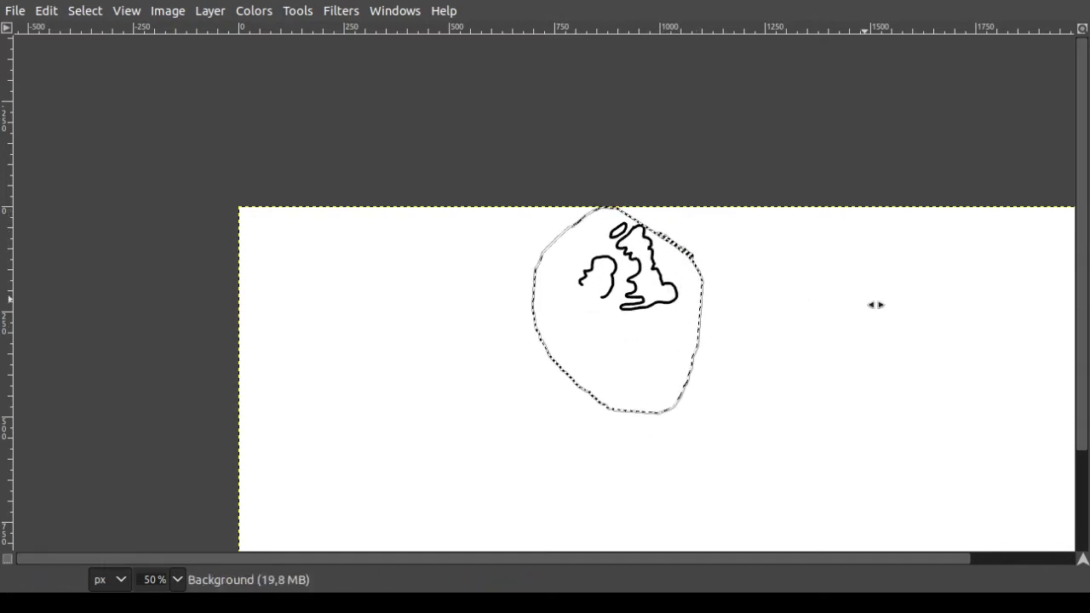
pyautogui.hotkey('ctrl', 'shift', 'a')
pyautogui.press('p')
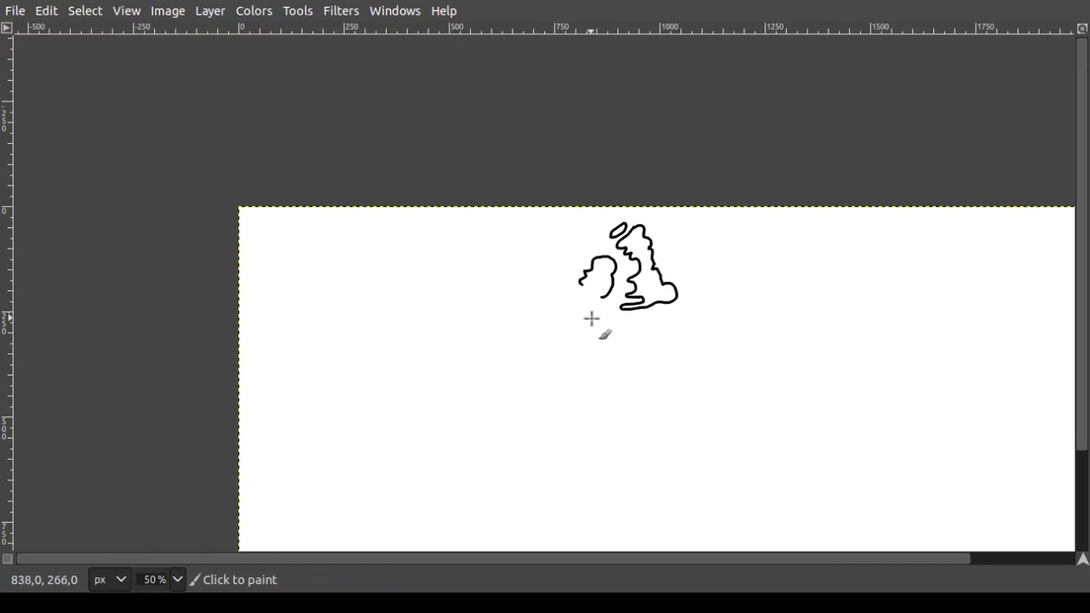
# - Undo the last stroke and repaint Ireland's southwestern coast with the Paintbrush to close its outline
pyautogui.hotkey('ctrl', 'z')
pyautogui.hotkey('ctrl', 'shift', 'a')
pyautogui.scroll(3, 622, 312)
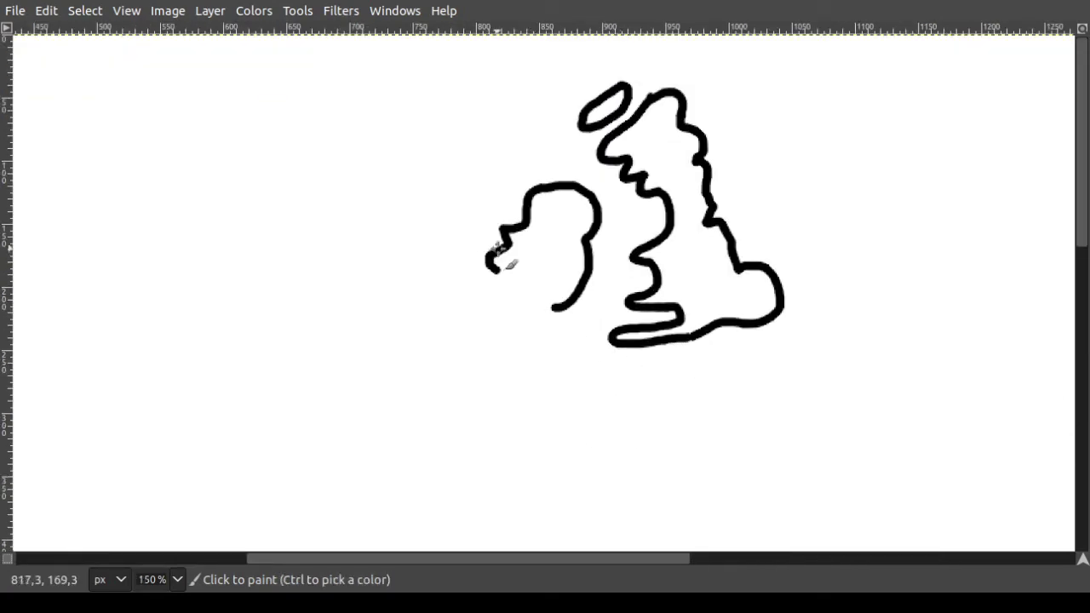
pyautogui.hotkey('ctrl', 'z')
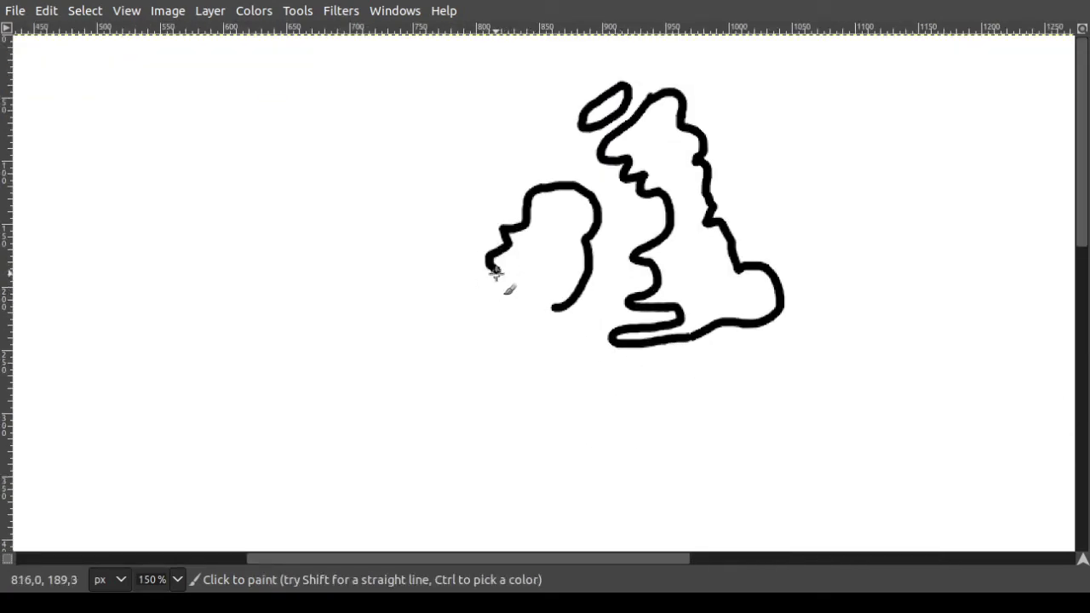
pyautogui.moveTo(507, 299); pyautogui.dragTo(555, 307)
pyautogui.scroll(-2, 647, 320)
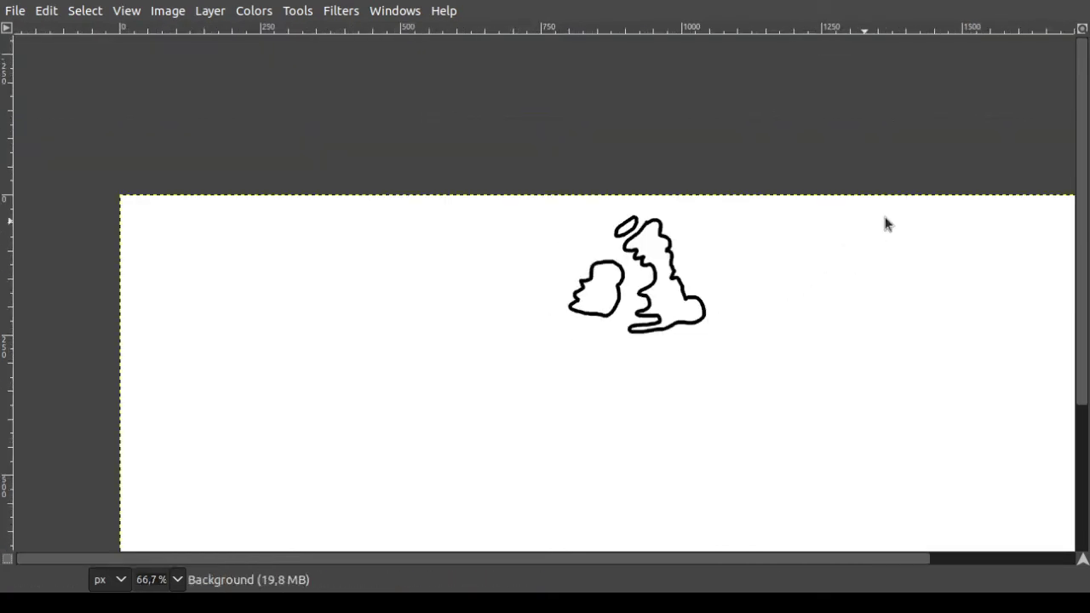
# - Draw a closed freehand selection around the Ireland and Great Britain outlines
pyautogui.press('f')
pyautogui.moveTo(589, 211)
pyautogui.mouseDown()
pyautogui.moveTo(688, 210)
pyautogui.moveTo(743, 304)
pyautogui.moveTo(669, 363)
pyautogui.moveTo(510, 305)
pyautogui.mouseUp()
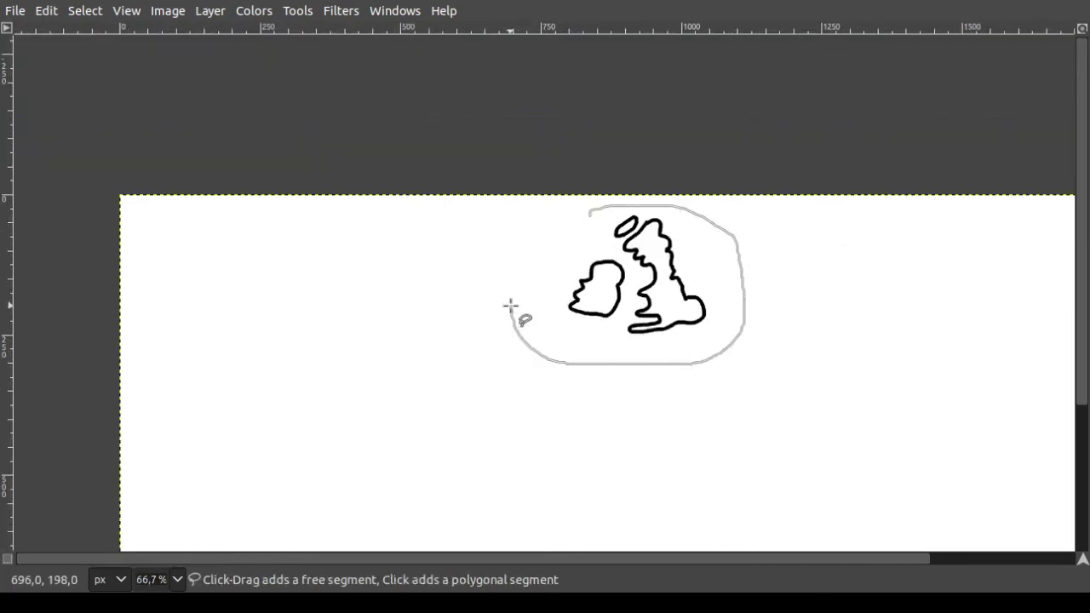
pyautogui.moveTo(575, 222); pyautogui.dragTo(589, 216)
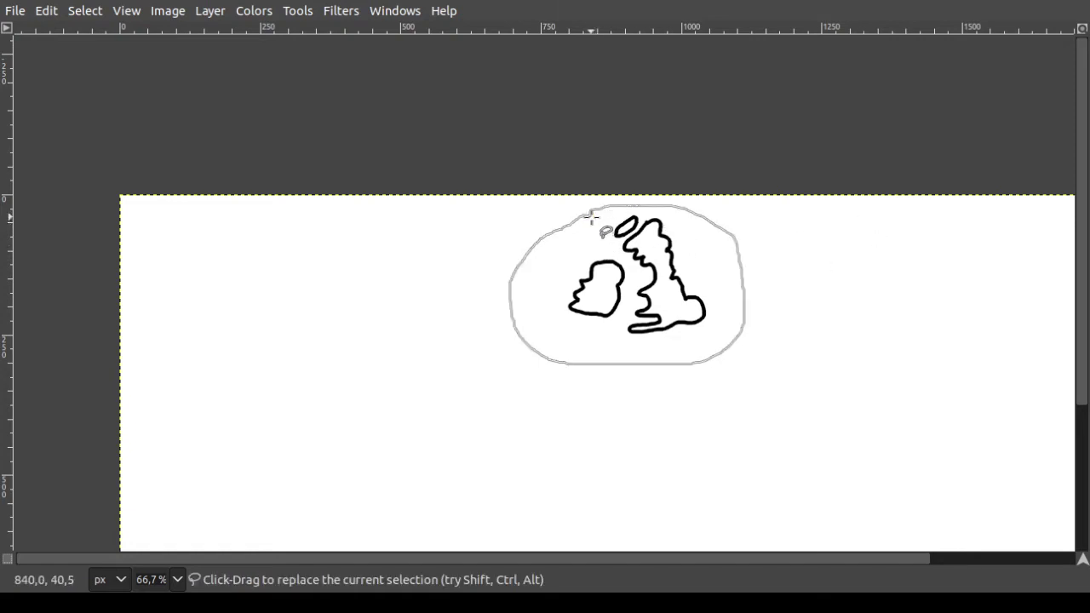
pyautogui.press('Return')
pyautogui.press('2')
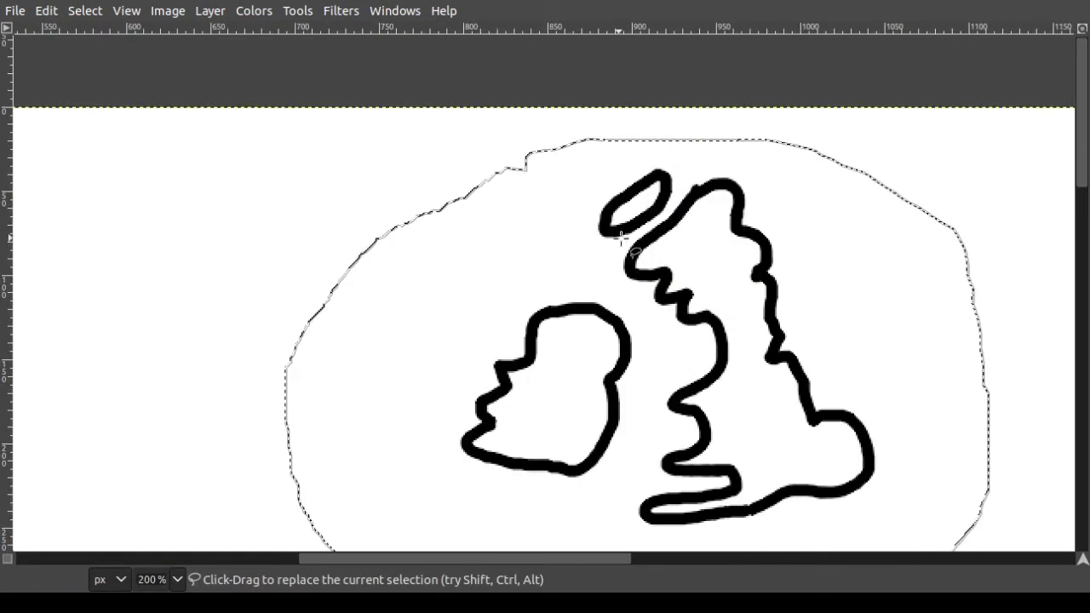
pyautogui.press('1')
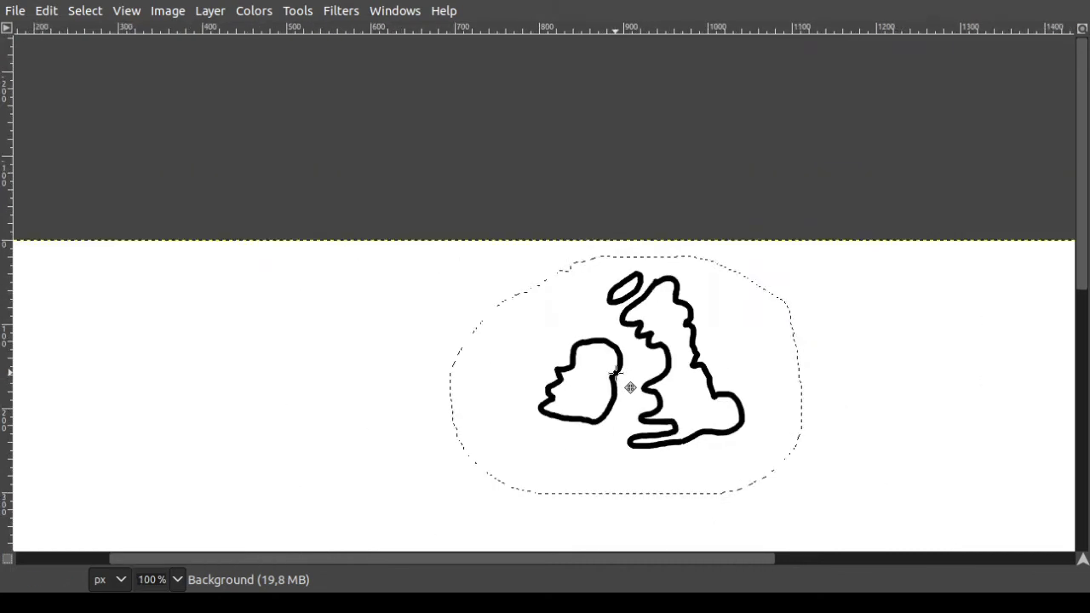
# - Try to move the selected island outlines on the canvas
pyautogui.click(674, 382)
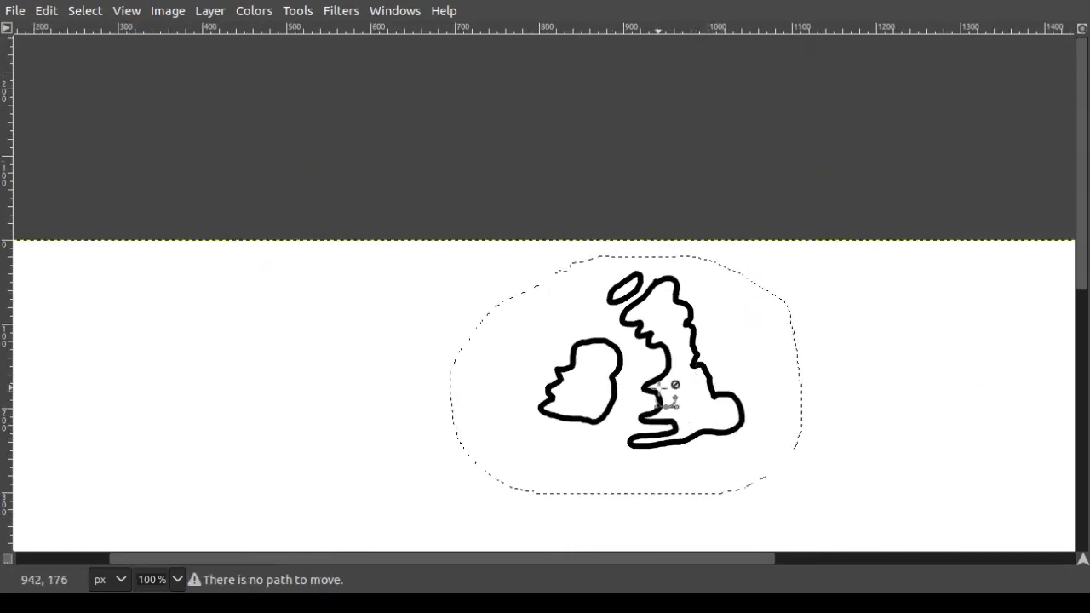
pyautogui.hotkey('ctrl', 'shift', 'a')
pyautogui.hotkey('ctrl', 'z')
pyautogui.hotkey('ctrl', 'z')
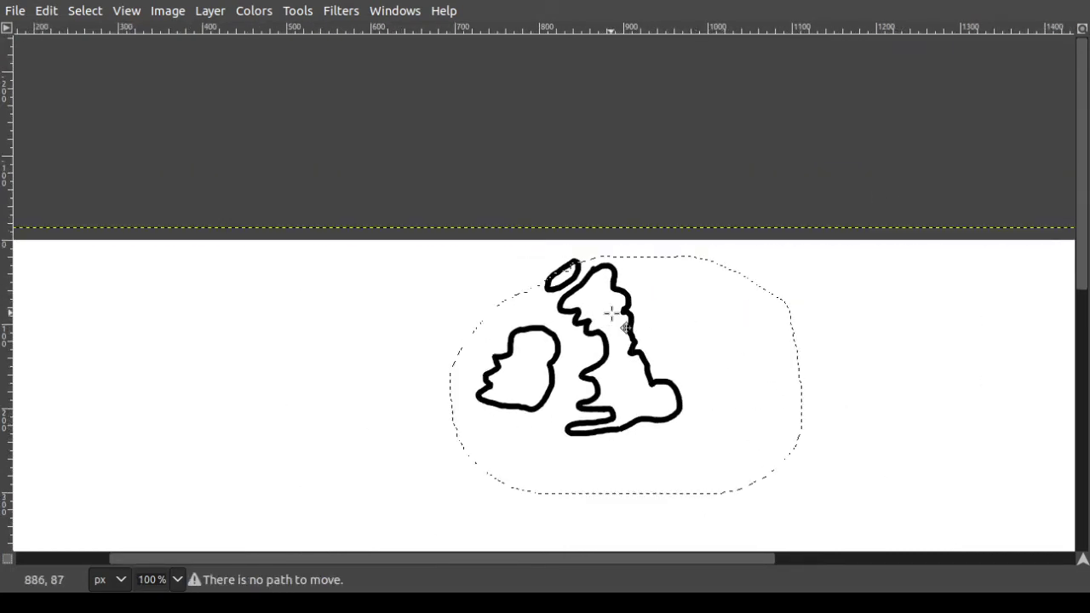
pyautogui.moveTo(644, 348); pyautogui.dragTo(676, 365)
pyautogui.hotkey('ctrl', 'z')
pyautogui.hotkey('ctrl', 'y')
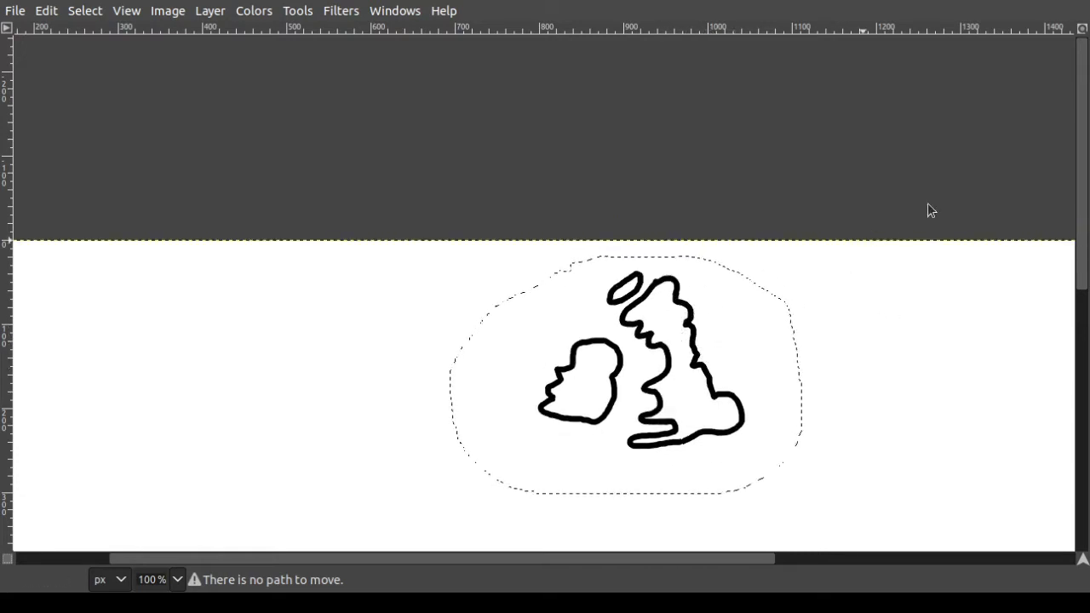
# - Clear the freehand selection around the islands
pyautogui.scroll(-3, 870, 232)
pyautogui.press('f')
pyautogui.moveTo(603, 188); pyautogui.dragTo(871, 431)
pyautogui.press('Escape')
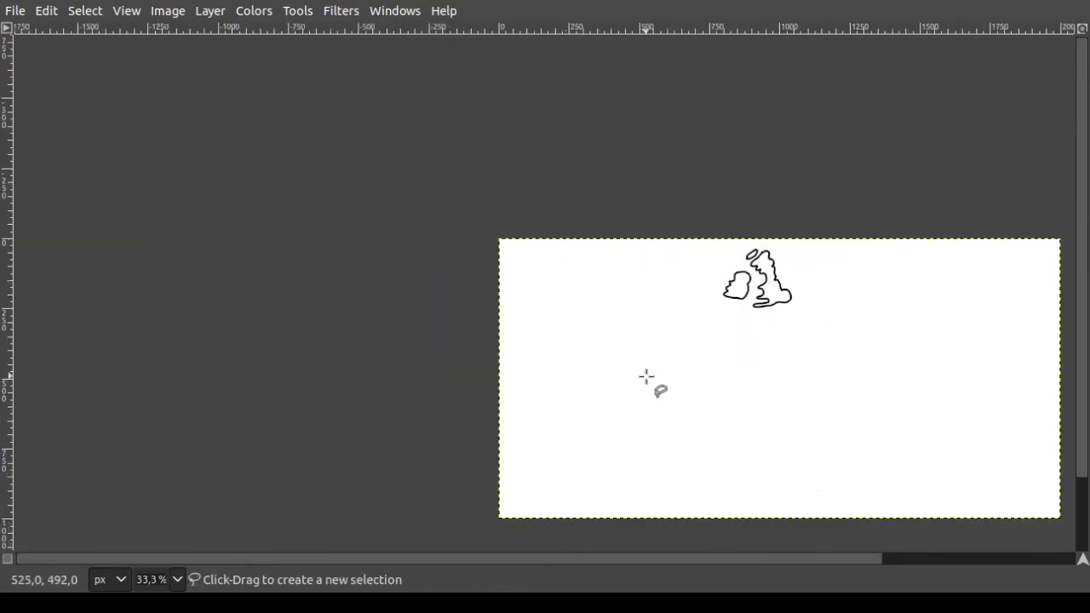
# - Paint the coast of western France and the Iberian Peninsula below the islands, ending at France's Mediterranean coast
pyautogui.scroll(3, 666, 309)
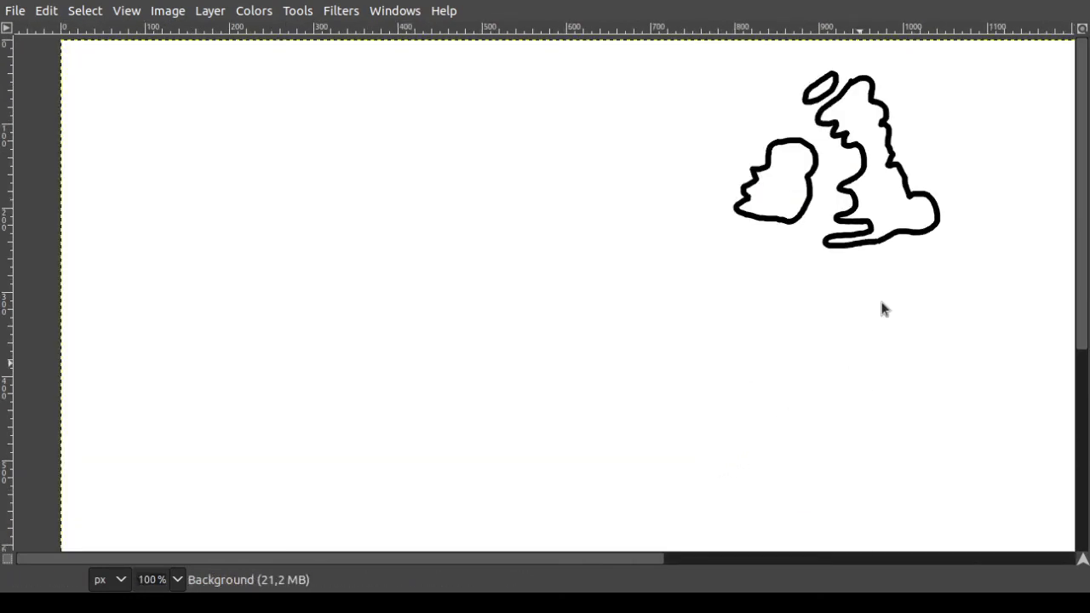
pyautogui.hscroll(3, 665, 555)
pyautogui.press('p')
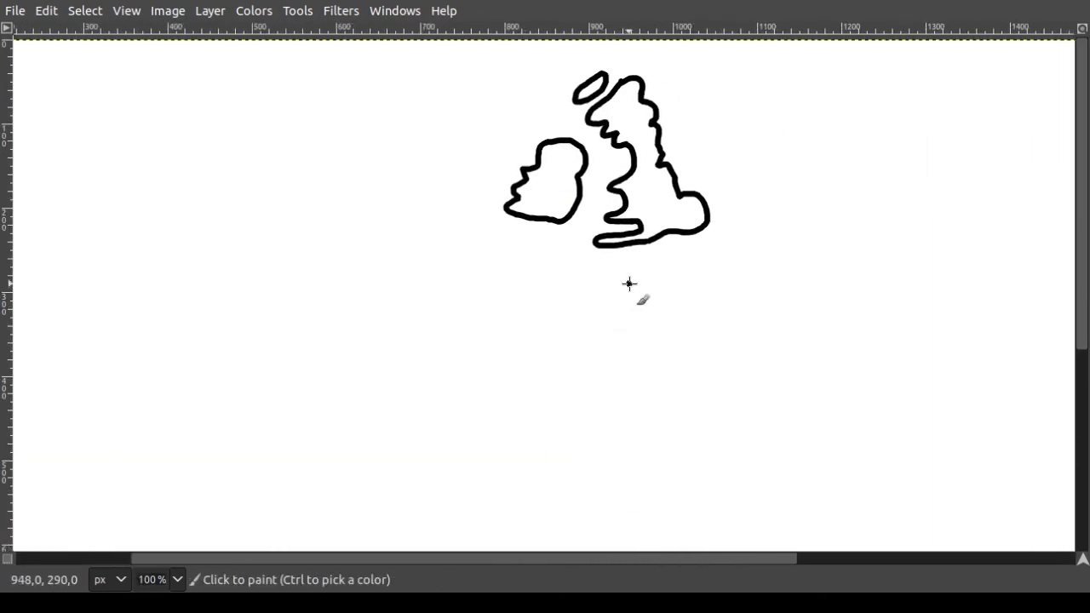
pyautogui.moveTo(629, 284); pyautogui.dragTo(574, 282)
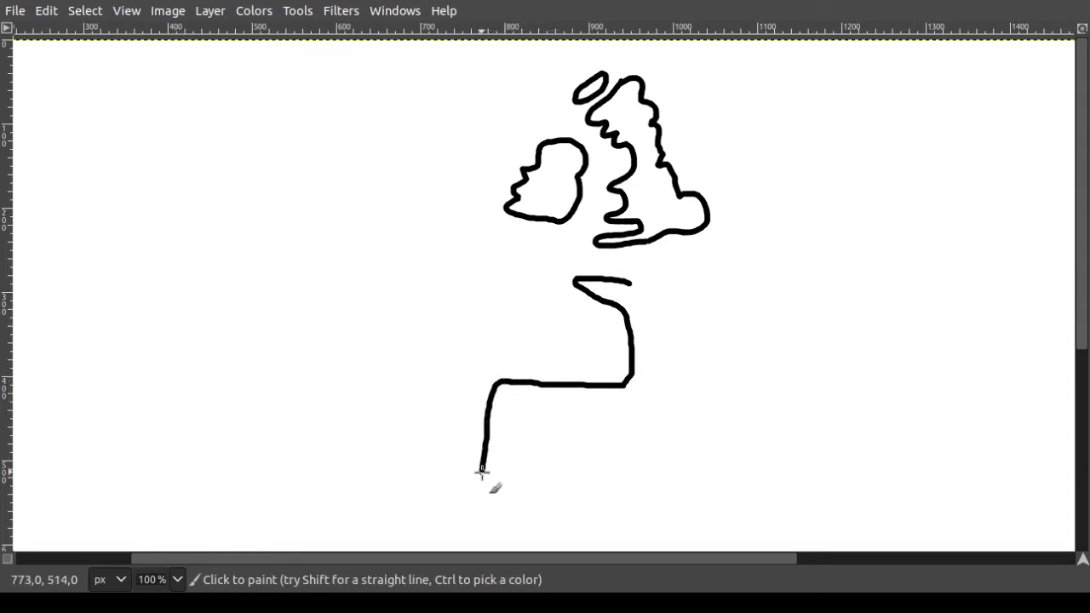
pyautogui.moveTo(517, 529); pyautogui.dragTo(593, 538)
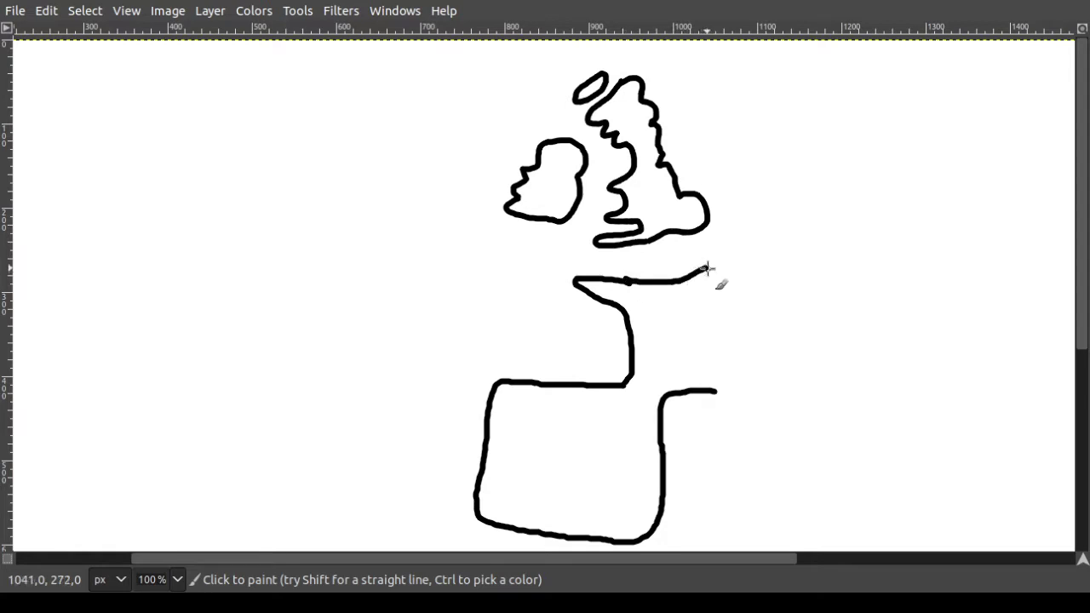
# - Undo the Channel coast stroke and repaint the coast from northern France past the Netherlands and around Denmark's peninsula
pyautogui.hotkey('ctrl', 'z')
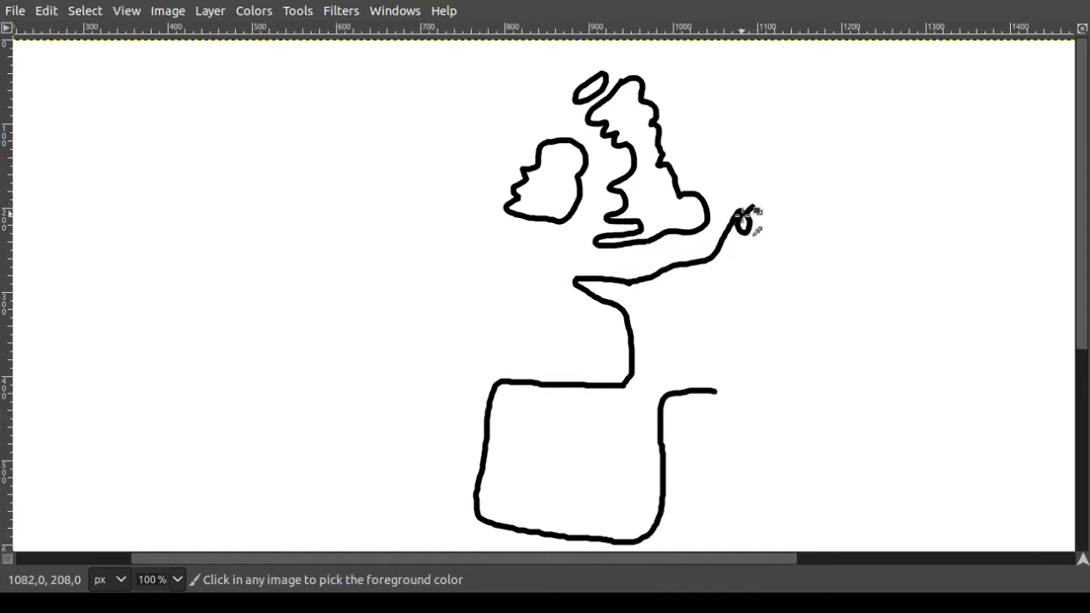
pyautogui.keyDown('ctrl'); pyautogui.scroll(1, 747, 219); pyautogui.keyUp('ctrl')
pyautogui.moveTo(652, 560); pyautogui.dragTo(714, 565)
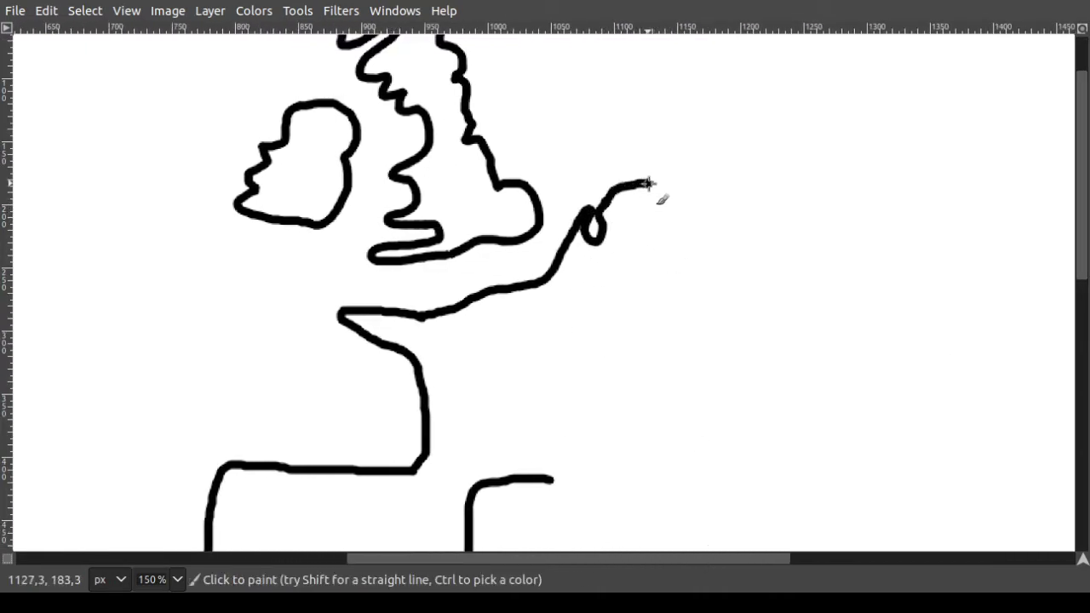
pyautogui.moveTo(660, 133); pyautogui.dragTo(683, 105)
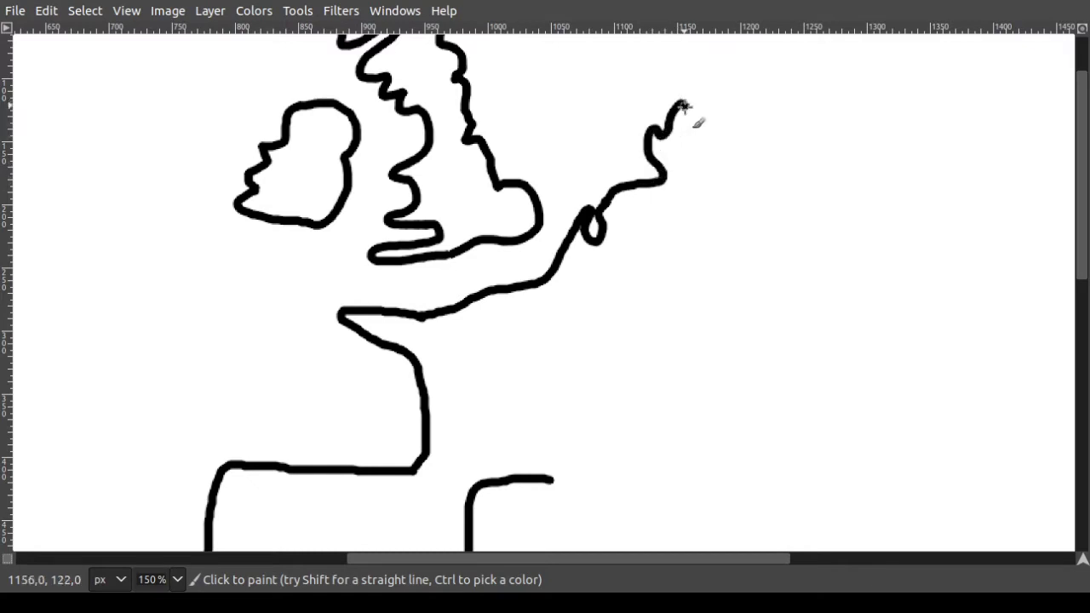
pyautogui.moveTo(703, 149); pyautogui.dragTo(677, 263)
pyautogui.scroll(2, 695, 200)
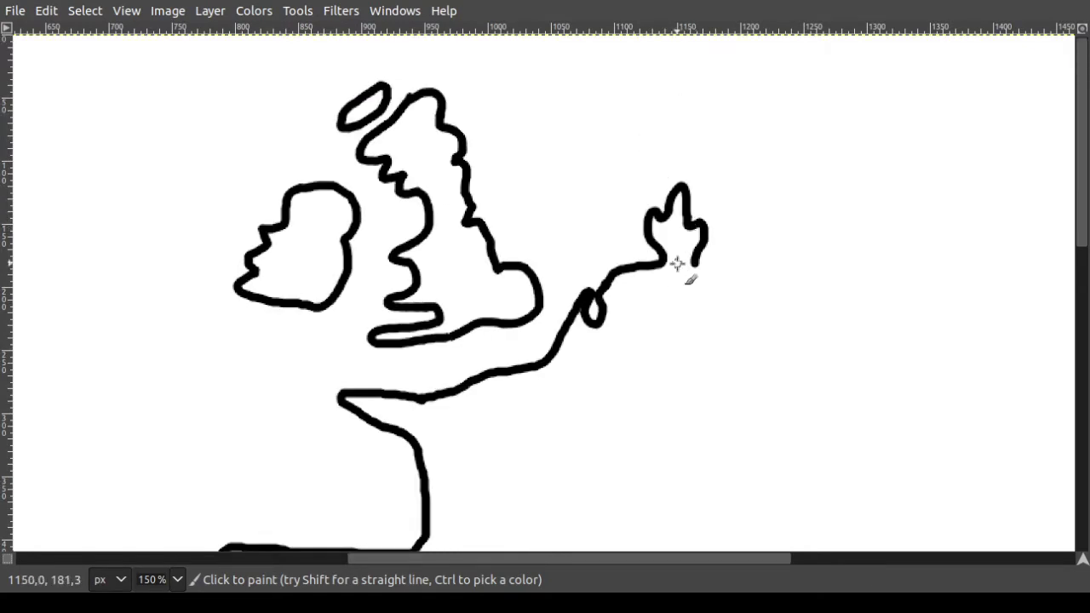
# - Select the whole canvas and clear the Europe outline from it, leaving only white
pyautogui.scroll(-6, 696, 264)
pyautogui.scroll(6, 701, 280)
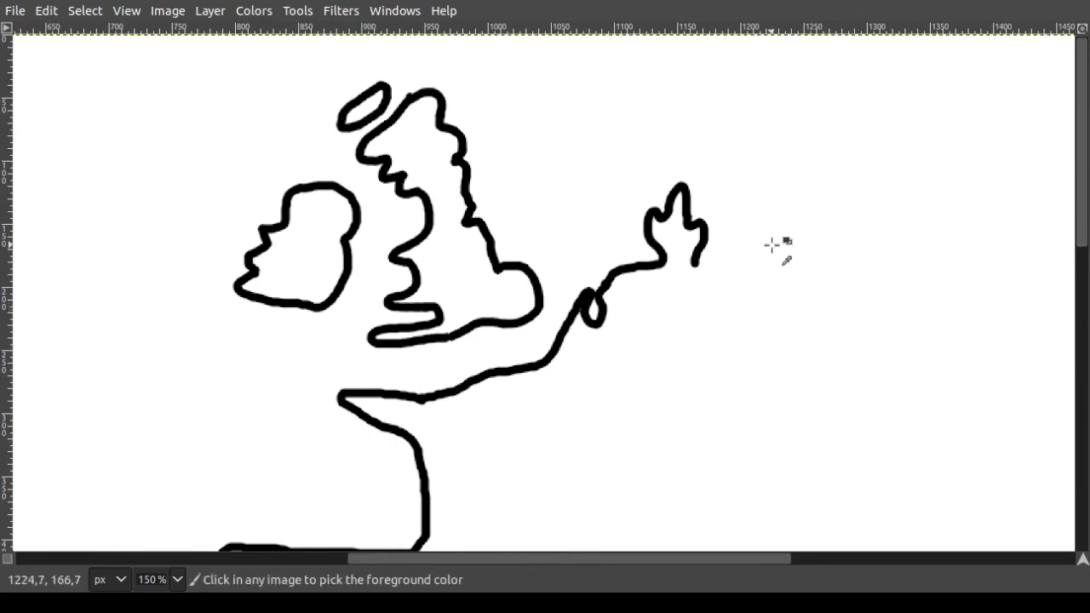
pyautogui.keyDown('ctrl'); pyautogui.scroll(-2, 766, 256); pyautogui.keyUp('ctrl')
pyautogui.keyDown('ctrl'); pyautogui.scroll(-1, 764, 260); pyautogui.keyUp('ctrl')
pyautogui.scroll(-2, 758, 311)
pyautogui.keyDown('ctrl'); pyautogui.scroll(-2, 756, 312); pyautogui.keyUp('ctrl')
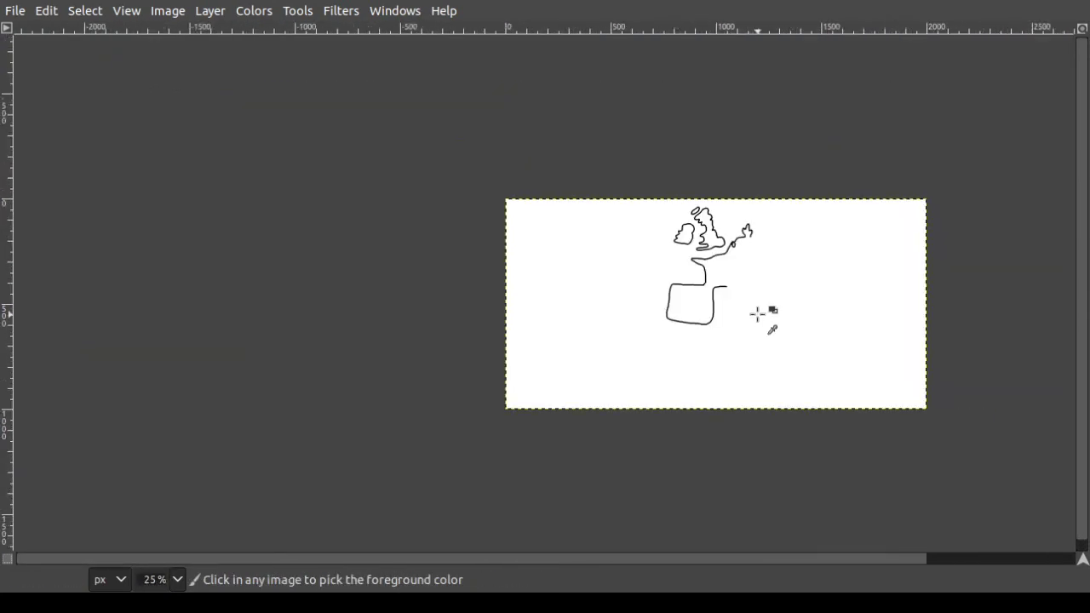
pyautogui.keyDown('ctrl'); pyautogui.scroll(2, 677, 292); pyautogui.keyUp('ctrl')
pyautogui.press('ctrl')
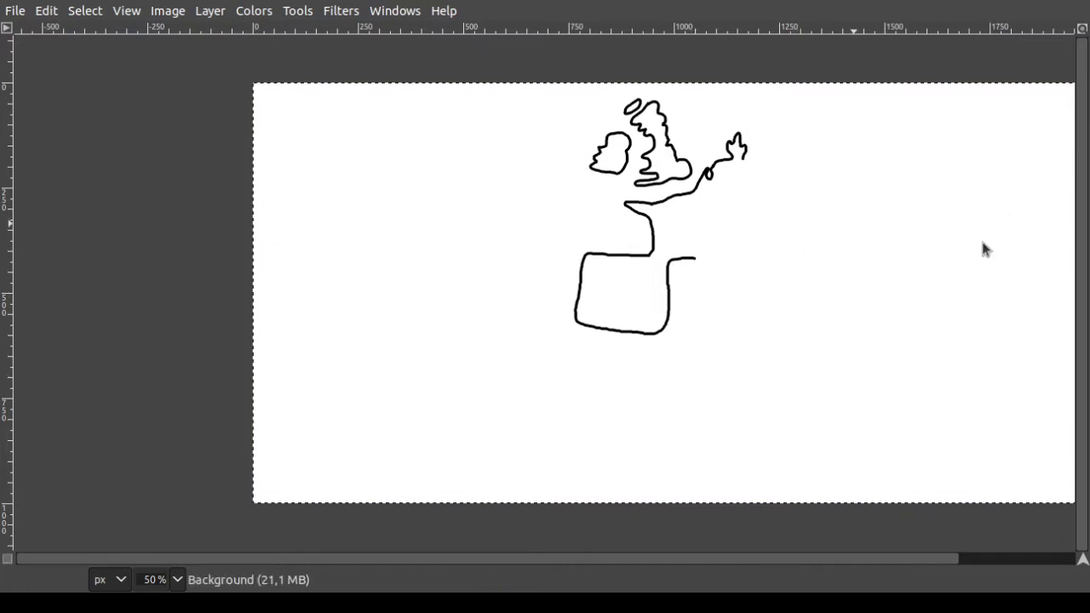
pyautogui.hotkey('shift', 'e')
pyautogui.moveTo(610, 191); pyautogui.dragTo(672, 227)
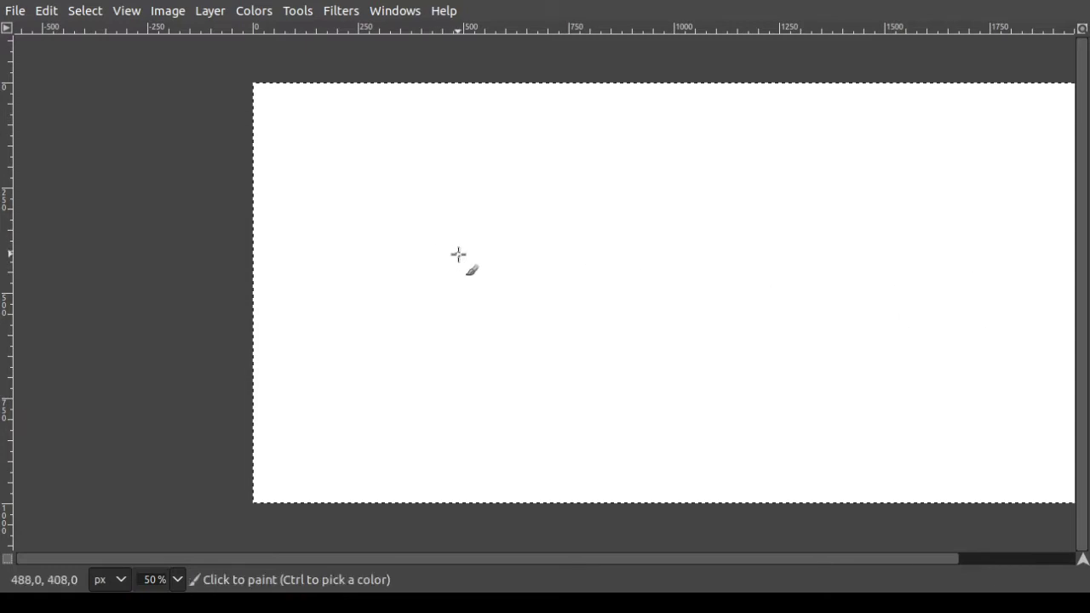
pyautogui.keyDown('ctrl'); pyautogui.scroll(1, 458, 253); pyautogui.keyUp('ctrl')
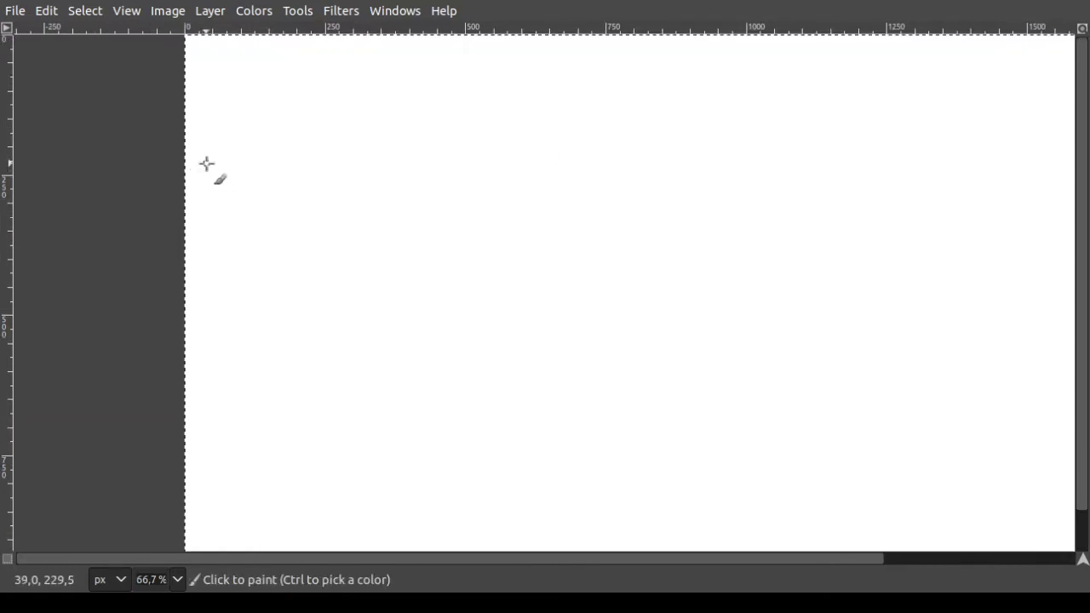
pyautogui.keyDown('ctrl'); pyautogui.scroll(1, 239, 166); pyautogui.keyUp('ctrl')
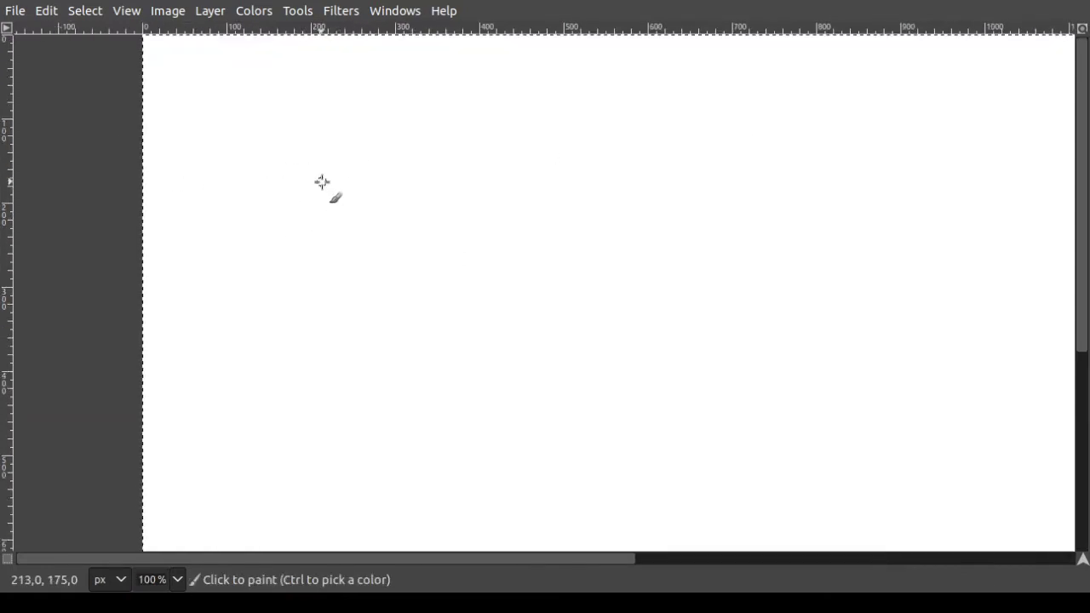
pyautogui.moveTo(226, 65); pyautogui.dragTo(200, 73)
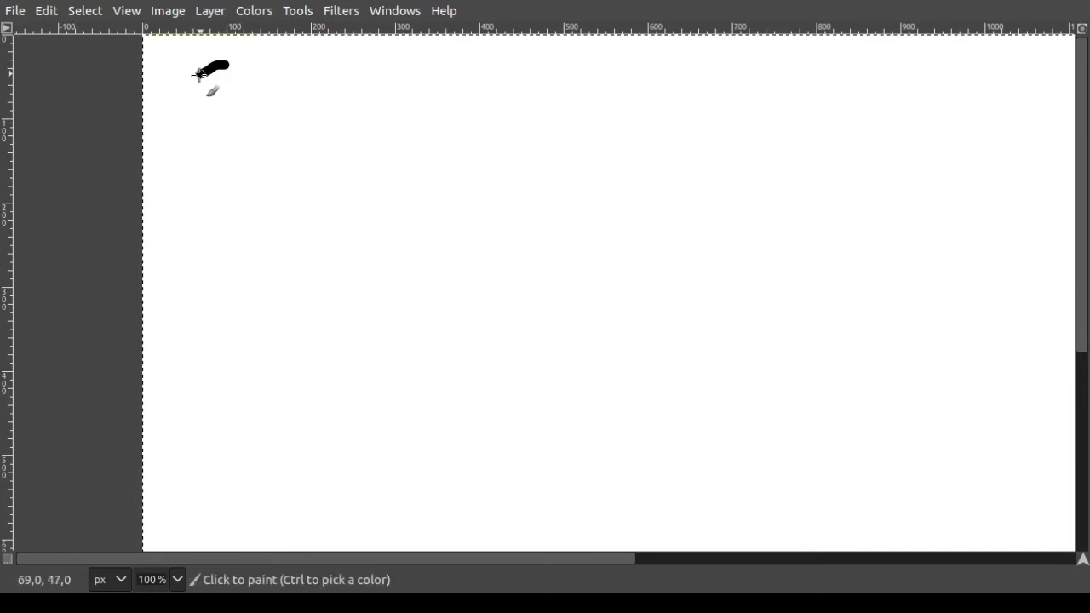
pyautogui.hotkey('ctrl', 'z')
pyautogui.click(229, 70)
pyautogui.hotkey('ctrl', 'z')
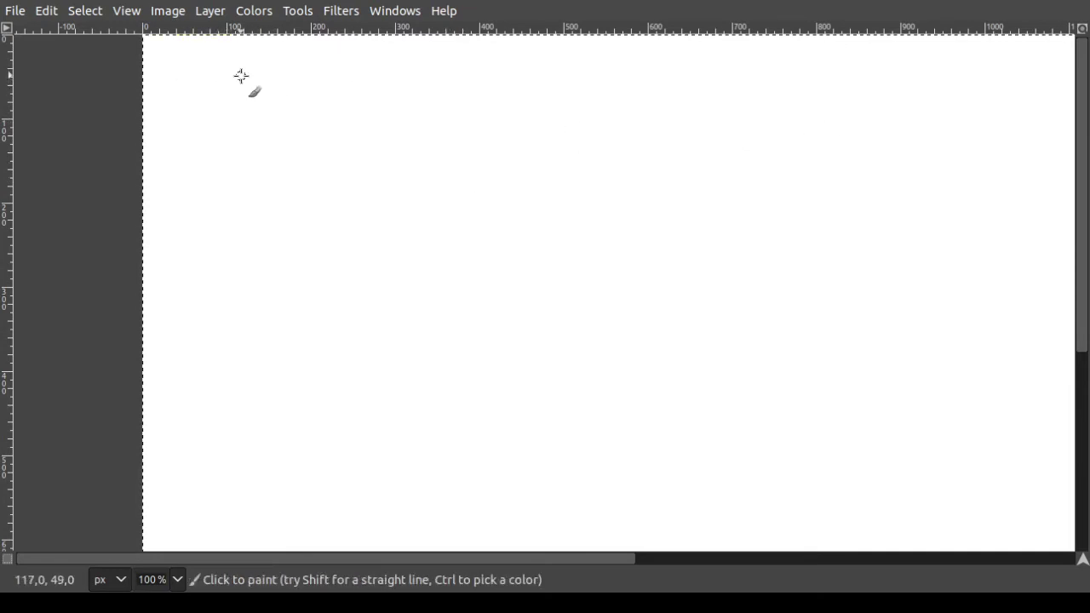
pyautogui.moveTo(277, 61); pyautogui.dragTo(240, 75)
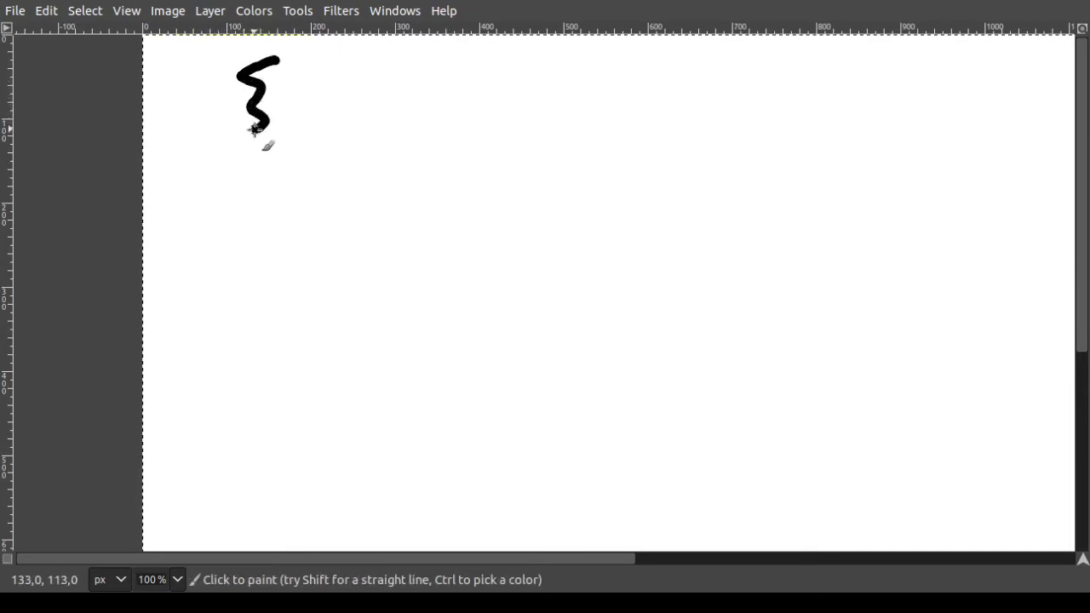
pyautogui.moveTo(254, 129)
pyautogui.mouseDown()
pyautogui.moveTo(244, 158)
pyautogui.moveTo(193, 162)
pyautogui.moveTo(172, 135)
pyautogui.moveTo(171, 151)
pyautogui.moveTo(177, 174)
pyautogui.moveTo(212, 187)
pyautogui.moveTo(271, 186)
pyautogui.mouseUp()
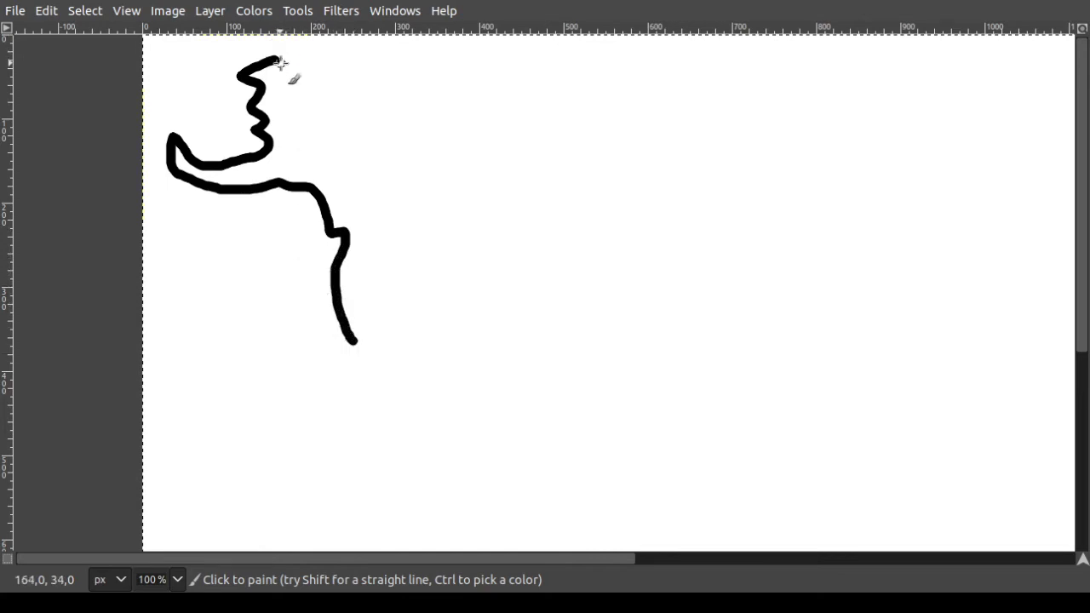
pyautogui.hotkey('ctrl', 'z')
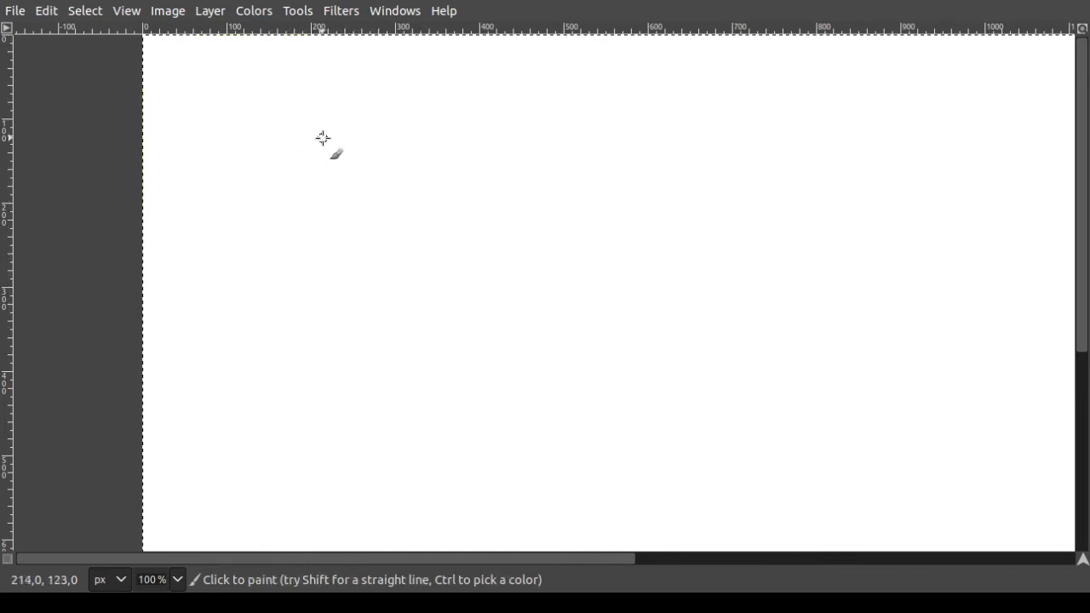
# - Paint Alaska's outline with the start of the Pacific coast, and continue the northern coast eastward around Hudson Bay
pyautogui.moveTo(343, 120); pyautogui.dragTo(310, 126)
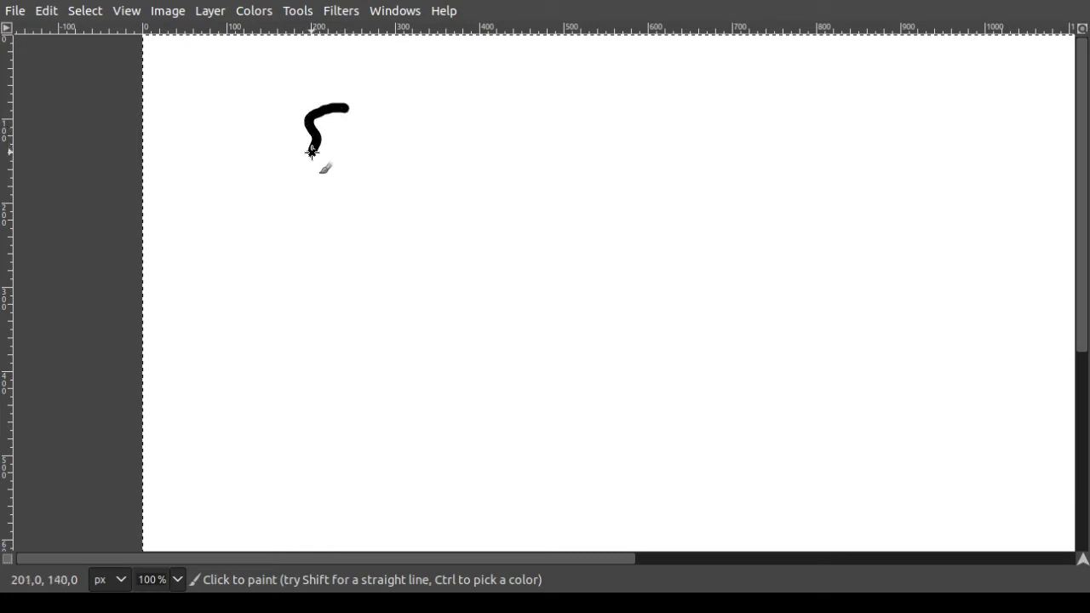
pyautogui.moveTo(324, 218)
pyautogui.mouseDown()
pyautogui.moveTo(275, 233)
pyautogui.moveTo(248, 201)
pyautogui.moveTo(241, 222)
pyautogui.moveTo(254, 253)
pyautogui.mouseUp()
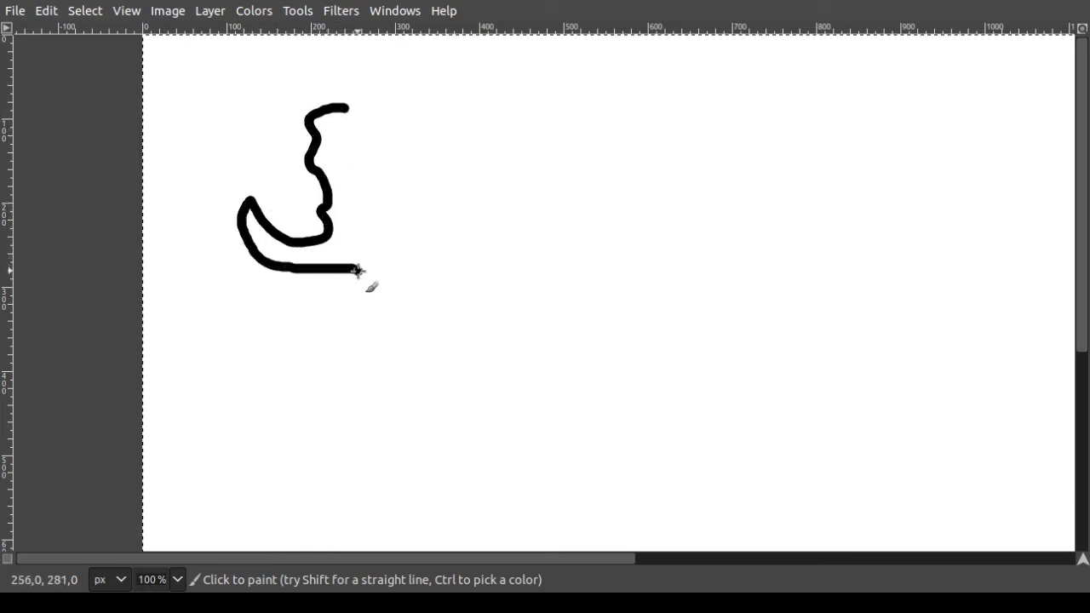
pyautogui.moveTo(339, 112)
pyautogui.mouseDown()
pyautogui.moveTo(402, 137)
pyautogui.moveTo(344, 108)
pyautogui.moveTo(392, 109)
pyautogui.moveTo(423, 95)
pyautogui.mouseUp()
pyautogui.hotkey('ctrl', 'z')
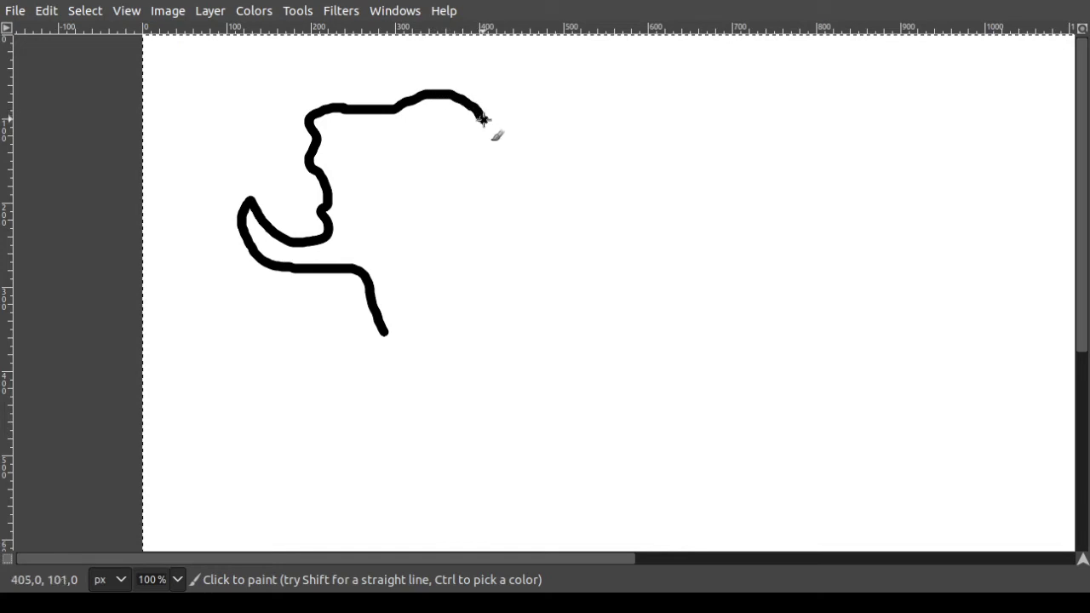
pyautogui.moveTo(483, 119)
pyautogui.mouseDown()
pyautogui.moveTo(543, 127)
pyautogui.moveTo(521, 173)
pyautogui.moveTo(565, 222)
pyautogui.moveTo(589, 202)
pyautogui.moveTo(581, 149)
pyautogui.moveTo(628, 127)
pyautogui.mouseUp()
# - Paint two flat, closed Arctic islands above the mainland's northern coast
pyautogui.moveTo(385, 68)
pyautogui.mouseDown()
pyautogui.moveTo(464, 43)
pyautogui.moveTo(375, 61)
pyautogui.mouseUp()
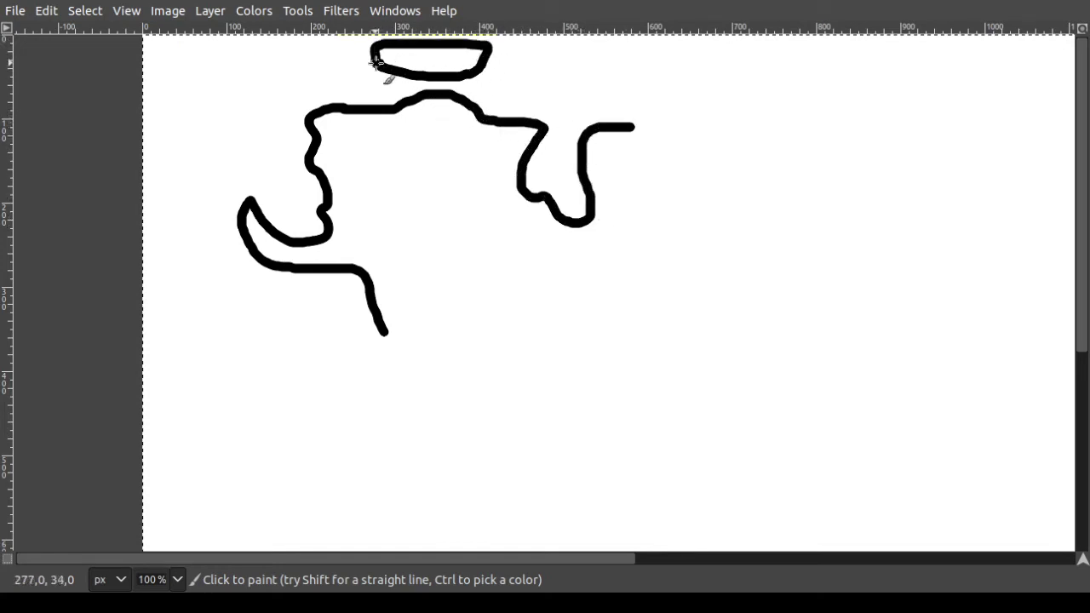
pyautogui.moveTo(552, 63)
pyautogui.mouseDown()
pyautogui.moveTo(522, 86)
pyautogui.moveTo(620, 83)
pyautogui.moveTo(552, 64)
pyautogui.mouseUp()
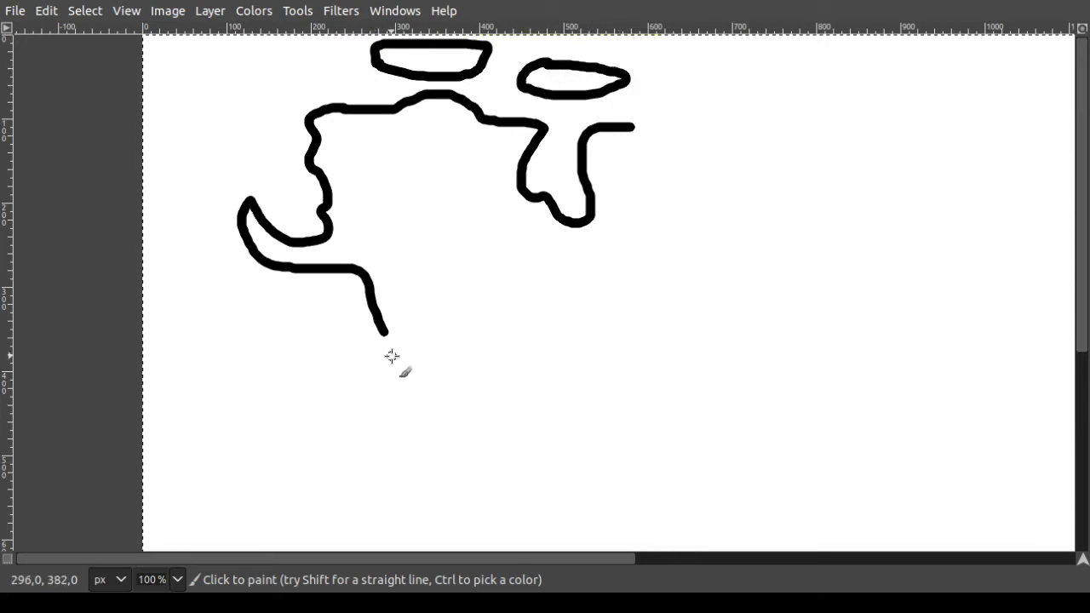
pyautogui.moveTo(385, 330); pyautogui.dragTo(388, 347)
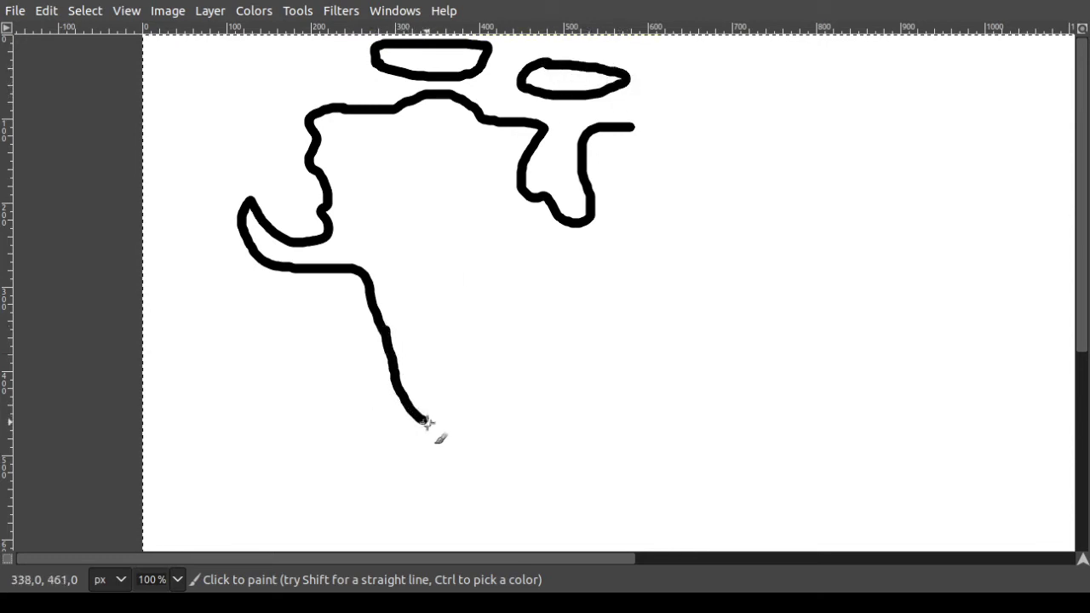
pyautogui.moveTo(425, 422); pyautogui.dragTo(456, 427)
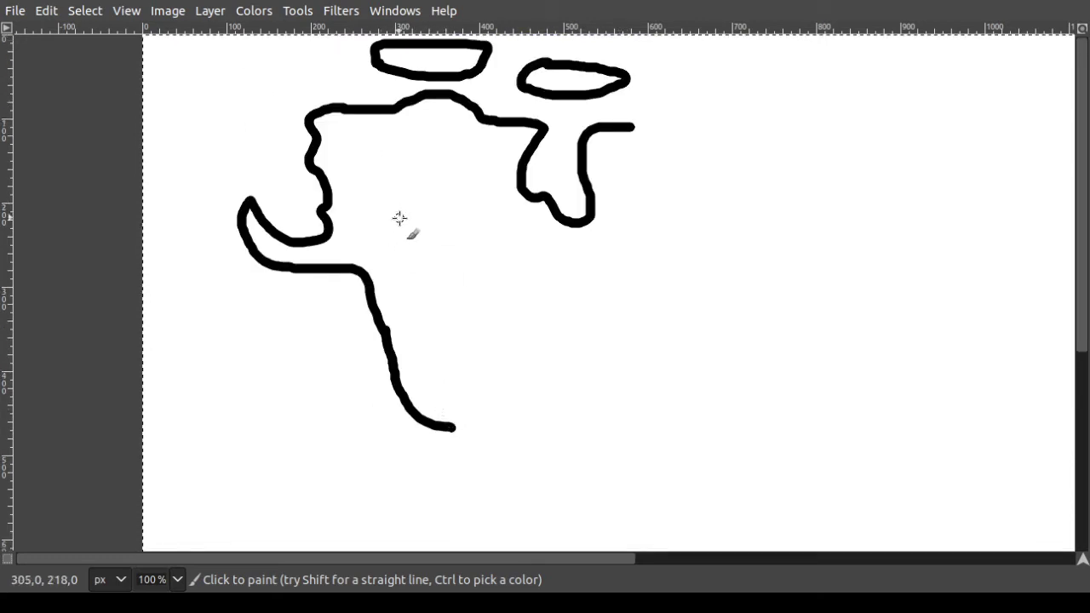
pyautogui.scroll(-3, 426, 230)
pyautogui.scroll(3, 455, 244)
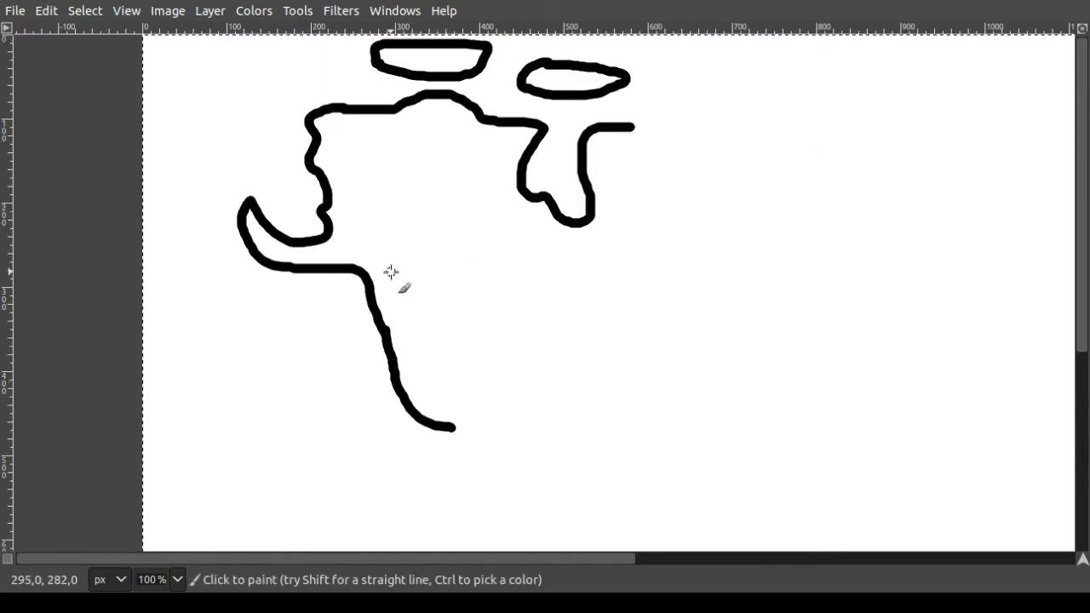
pyautogui.scroll(-6, 467, 373)
pyautogui.scroll(6, 446, 212)
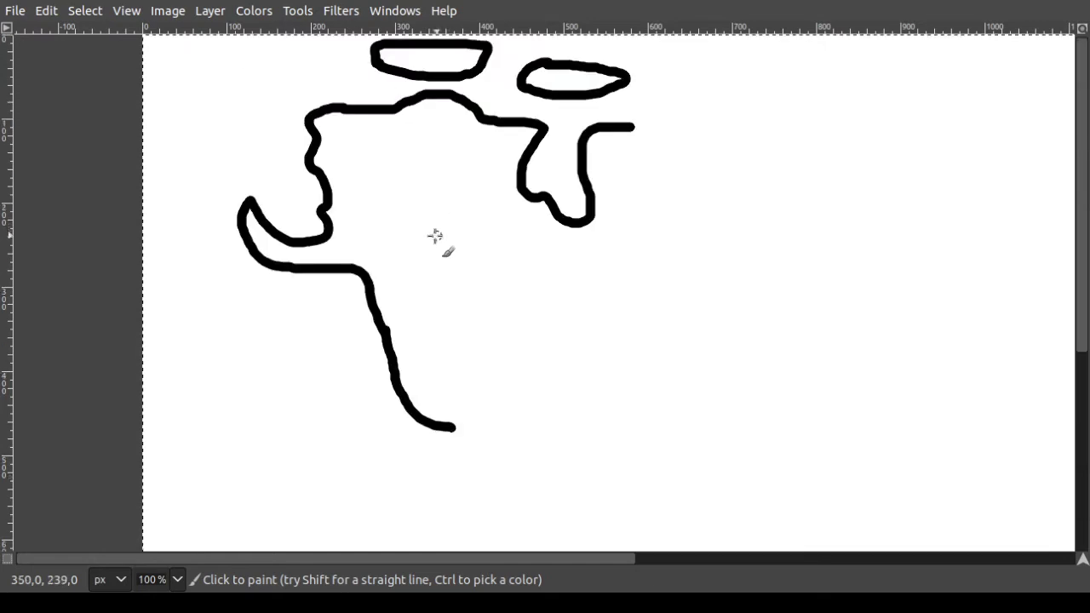
pyautogui.hotkey('ctrl', 'z')
pyautogui.moveTo(383, 332); pyautogui.dragTo(410, 407)
pyautogui.hotkey('ctrl', 'z')
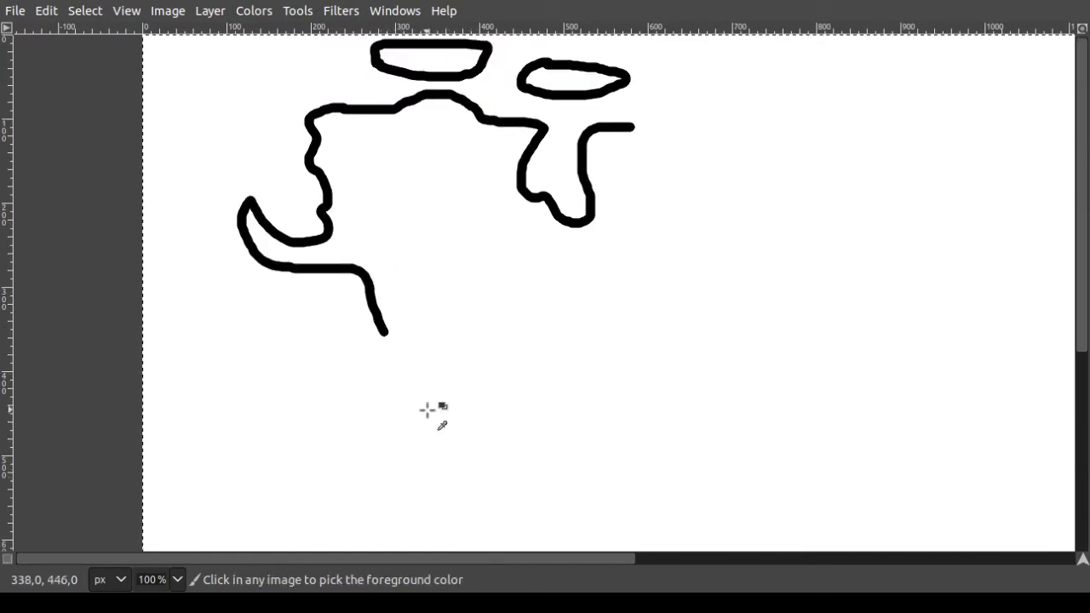
# - Paint the Pacific coast southward from its open end, including the Baja California peninsula and Mexico's western coast
pyautogui.moveTo(383, 333)
pyautogui.mouseDown()
pyautogui.moveTo(416, 469)
pyautogui.moveTo(445, 535)
pyautogui.moveTo(443, 467)
pyautogui.moveTo(454, 447)
pyautogui.moveTo(466, 490)
pyautogui.mouseUp()
pyautogui.scroll(-3, 492, 445)
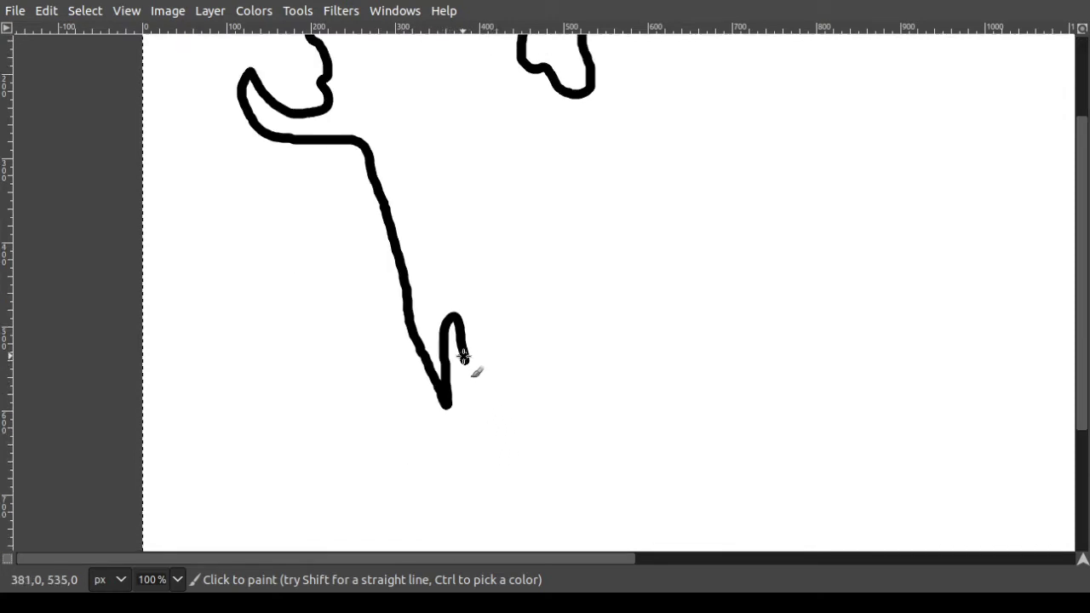
pyautogui.moveTo(465, 359); pyautogui.dragTo(514, 481)
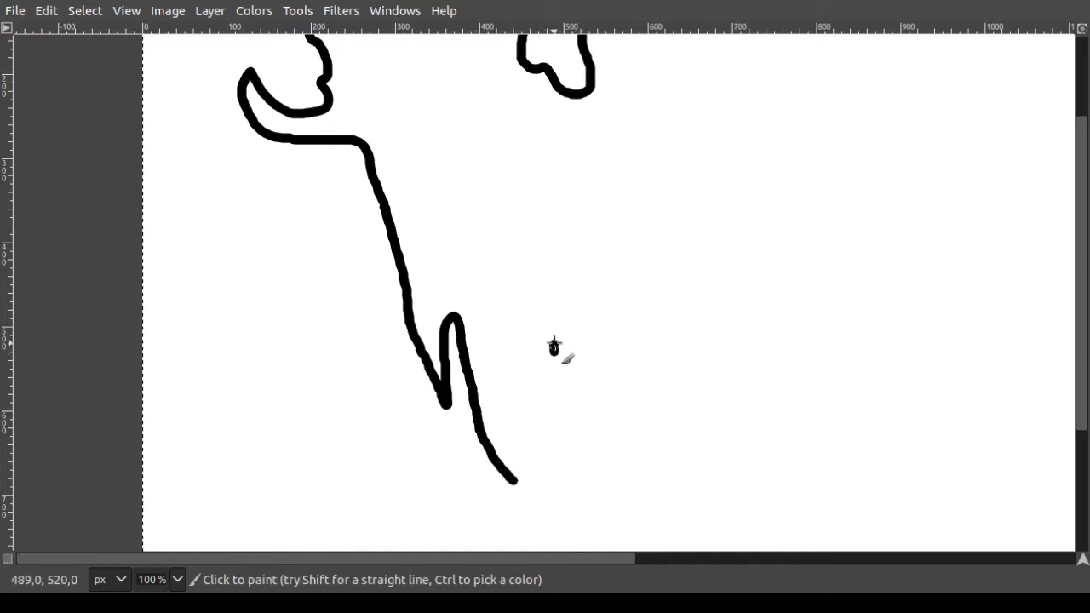
pyautogui.moveTo(553, 346); pyautogui.dragTo(562, 311)
pyautogui.hotkey('ctrl', 'z')
pyautogui.moveTo(552, 359); pyautogui.dragTo(571, 320)
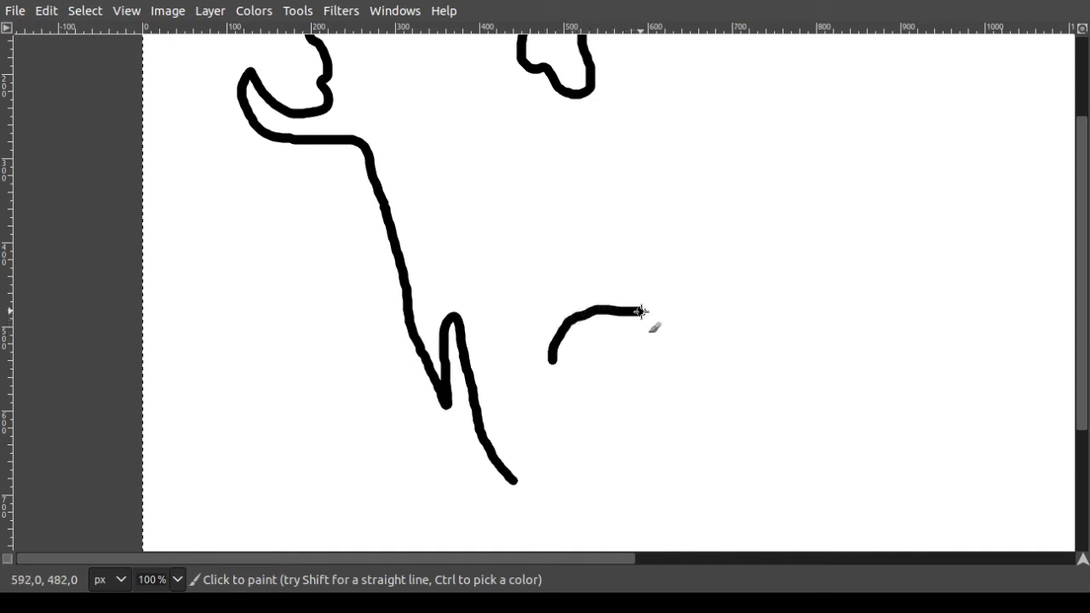
pyautogui.moveTo(641, 311)
pyautogui.mouseDown()
pyautogui.moveTo(717, 357)
pyautogui.moveTo(731, 346)
pyautogui.moveTo(724, 287)
pyautogui.mouseUp()
pyautogui.hotkey('ctrl', 'z')
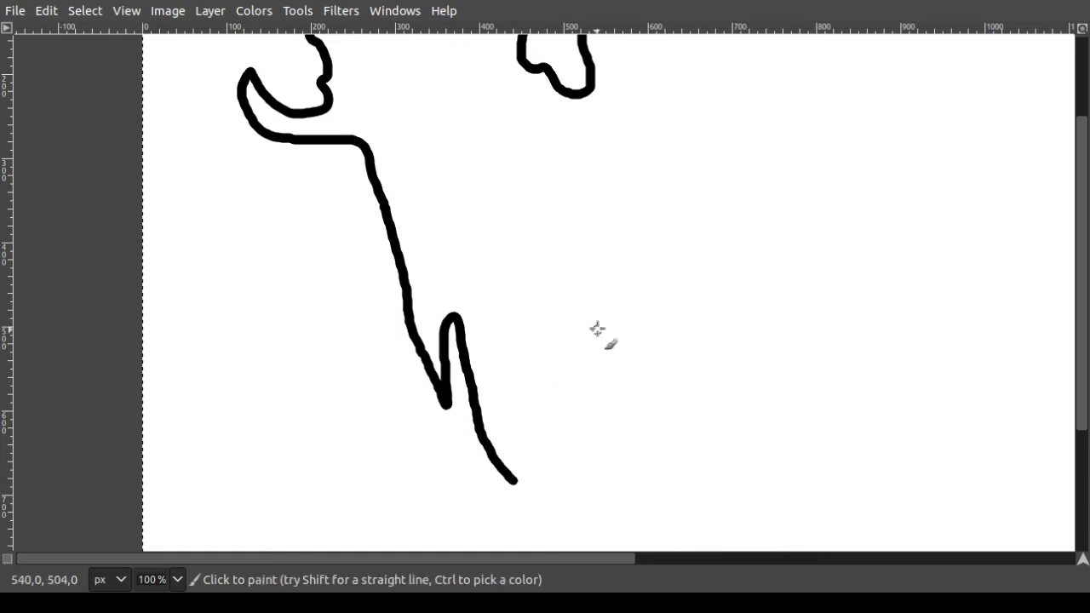
# - Paint the United States Gulf coast, the Florida peninsula and the Atlantic coast up to the northeast
pyautogui.moveTo(555, 349)
pyautogui.mouseDown()
pyautogui.moveTo(630, 317)
pyautogui.moveTo(680, 343)
pyautogui.moveTo(671, 309)
pyautogui.moveTo(690, 268)
pyautogui.mouseUp()
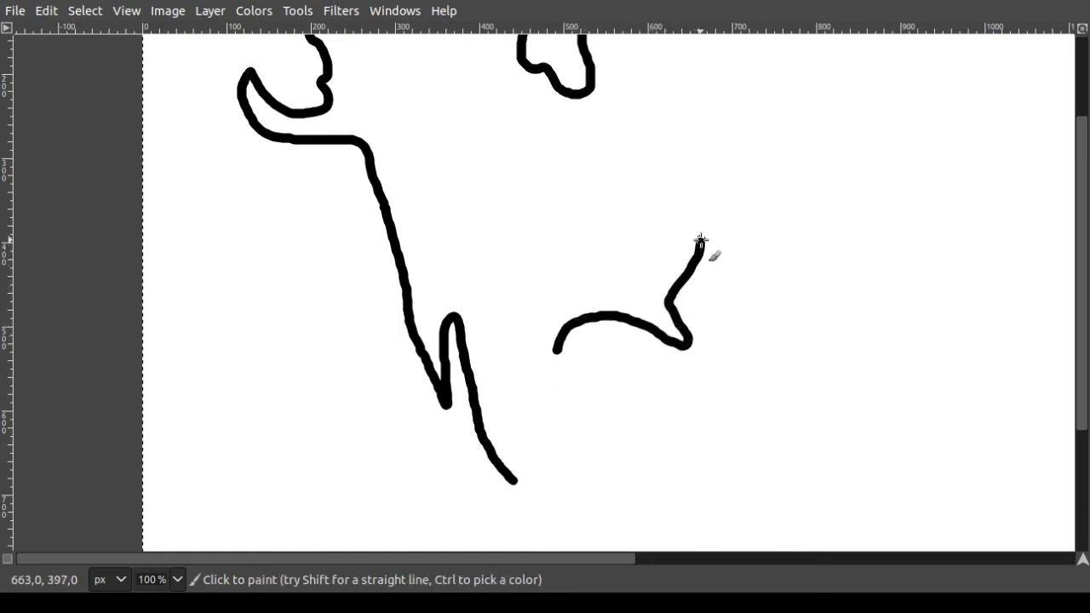
pyautogui.scroll(3, 714, 243)
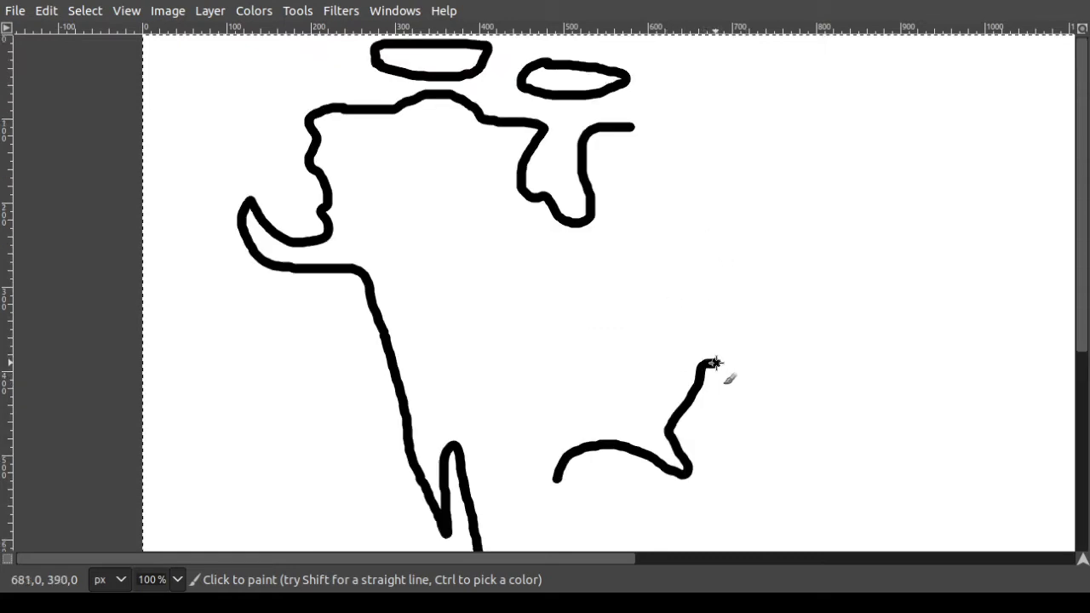
pyautogui.moveTo(743, 334)
pyautogui.mouseDown()
pyautogui.moveTo(732, 310)
pyautogui.moveTo(778, 283)
pyautogui.mouseUp()
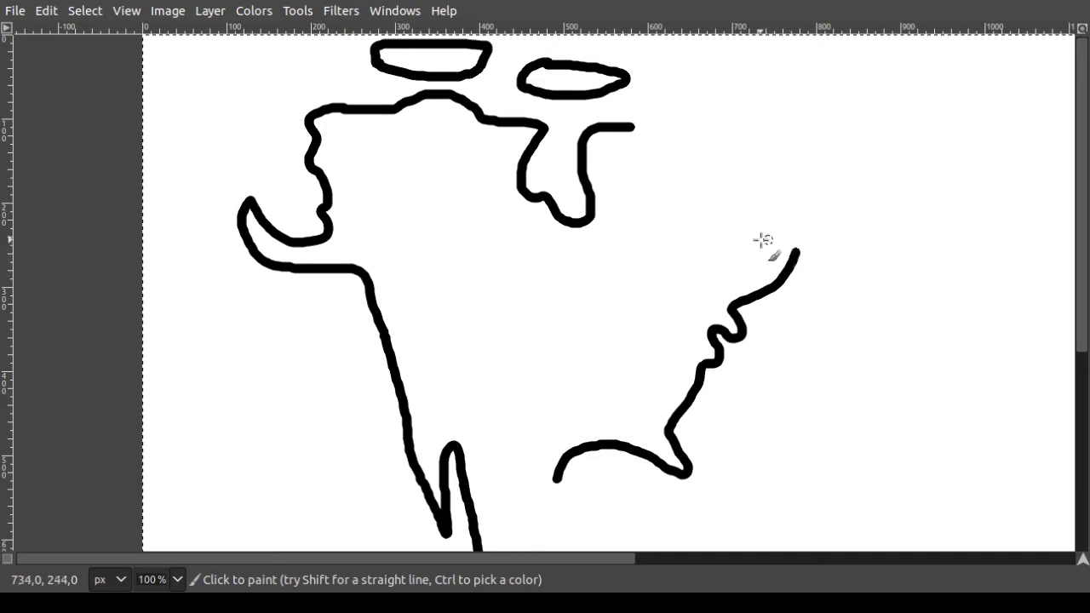
# - Paint the northeastern Canadian coast from Hudson Bay to the Atlantic coast, with a small closed island offshore
pyautogui.moveTo(630, 126); pyautogui.dragTo(751, 129)
pyautogui.hotkey('ctrl', 'z')
pyautogui.moveTo(623, 130)
pyautogui.mouseDown()
pyautogui.moveTo(683, 118)
pyautogui.moveTo(736, 133)
pyautogui.moveTo(744, 152)
pyautogui.moveTo(800, 169)
pyautogui.mouseUp()
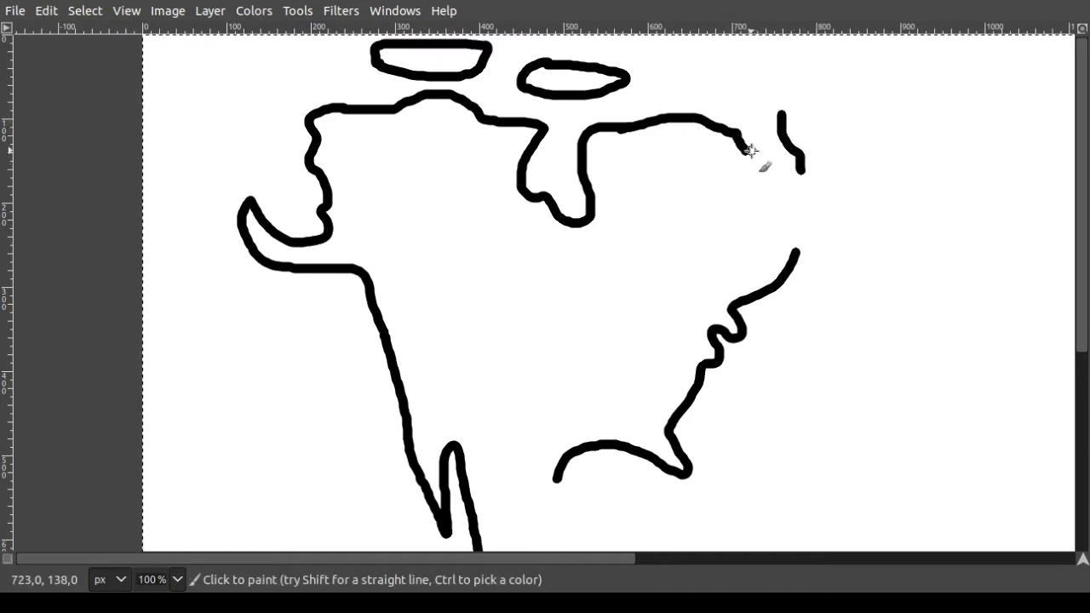
pyautogui.moveTo(749, 151)
pyautogui.mouseDown()
pyautogui.moveTo(795, 254)
pyautogui.moveTo(776, 321)
pyautogui.moveTo(804, 317)
pyautogui.moveTo(819, 267)
pyautogui.mouseUp()
pyautogui.hotkey('ctrl', 'z')
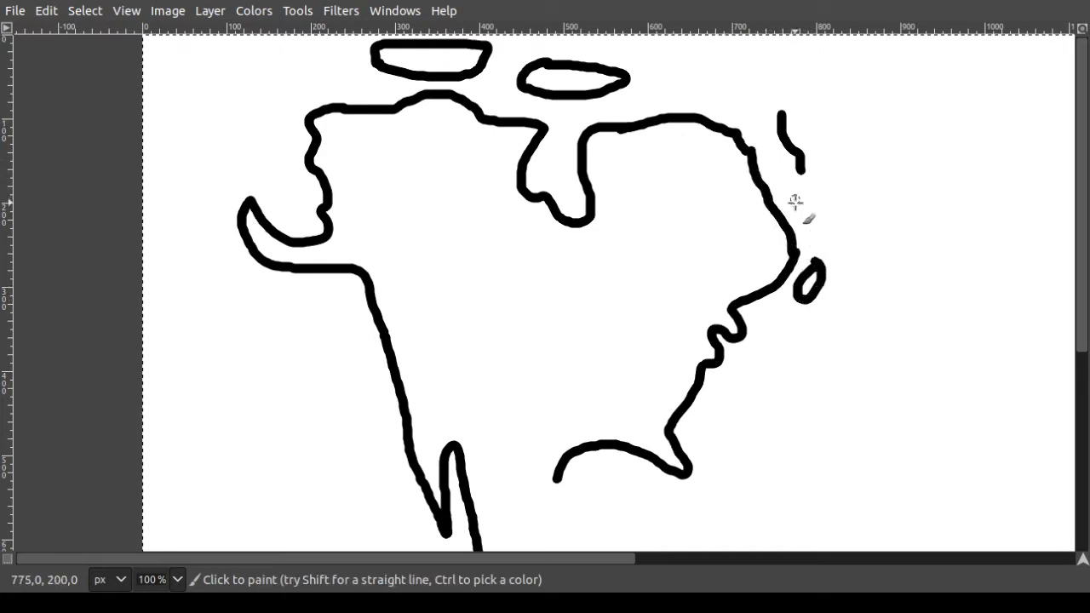
# - Complete the larger island northeast of the mainland as a closed outline
pyautogui.moveTo(794, 202); pyautogui.dragTo(805, 228)
pyautogui.hotkey('ctrl', 'z')
pyautogui.moveTo(807, 171)
pyautogui.mouseDown()
pyautogui.moveTo(836, 203)
pyautogui.moveTo(874, 191)
pyautogui.moveTo(800, 119)
pyautogui.mouseUp()
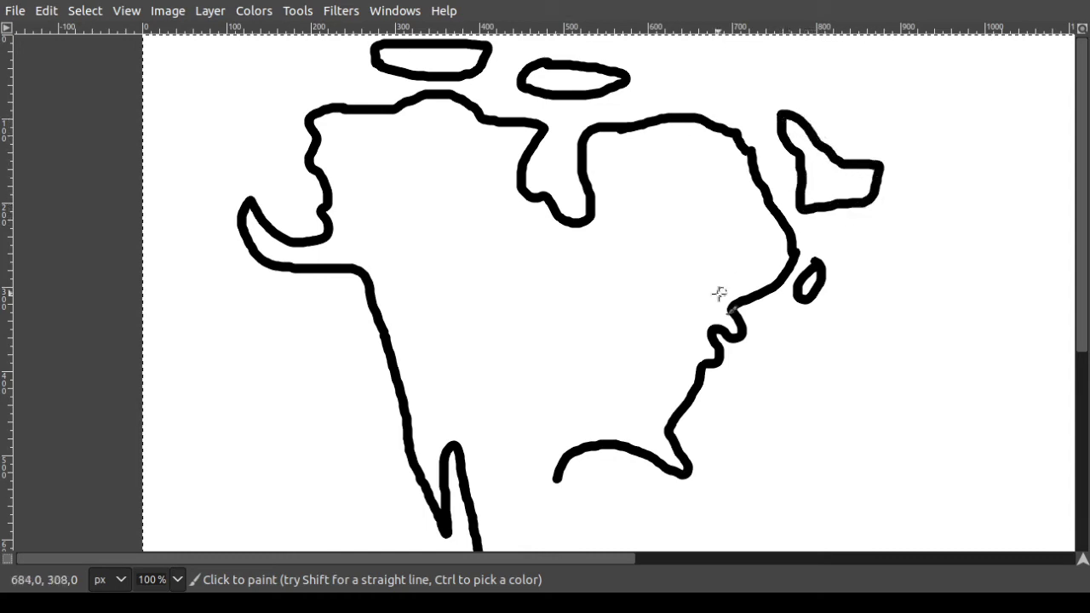
# - Paint Mexico's Gulf coast around the Yucatán peninsula and extend the Pacific coast southeast toward Central America
pyautogui.scroll(-5, 663, 310)
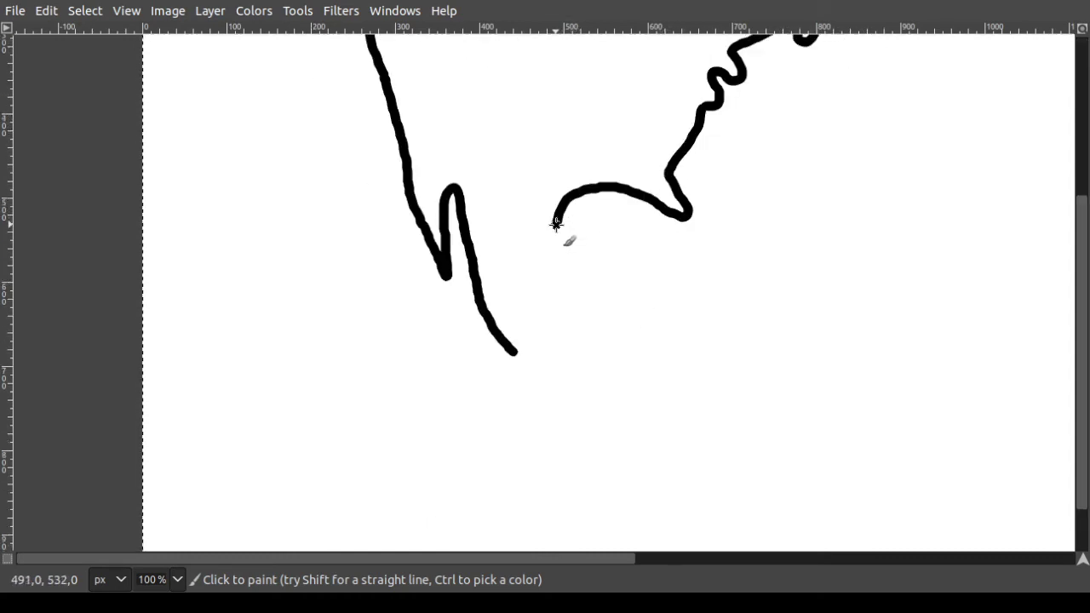
pyautogui.moveTo(548, 237)
pyautogui.mouseDown()
pyautogui.moveTo(538, 256)
pyautogui.moveTo(551, 301)
pyautogui.moveTo(572, 321)
pyautogui.moveTo(600, 307)
pyautogui.moveTo(593, 346)
pyautogui.moveTo(587, 318)
pyautogui.moveTo(604, 315)
pyautogui.mouseUp()
pyautogui.hotkey('ctrl', 'z')
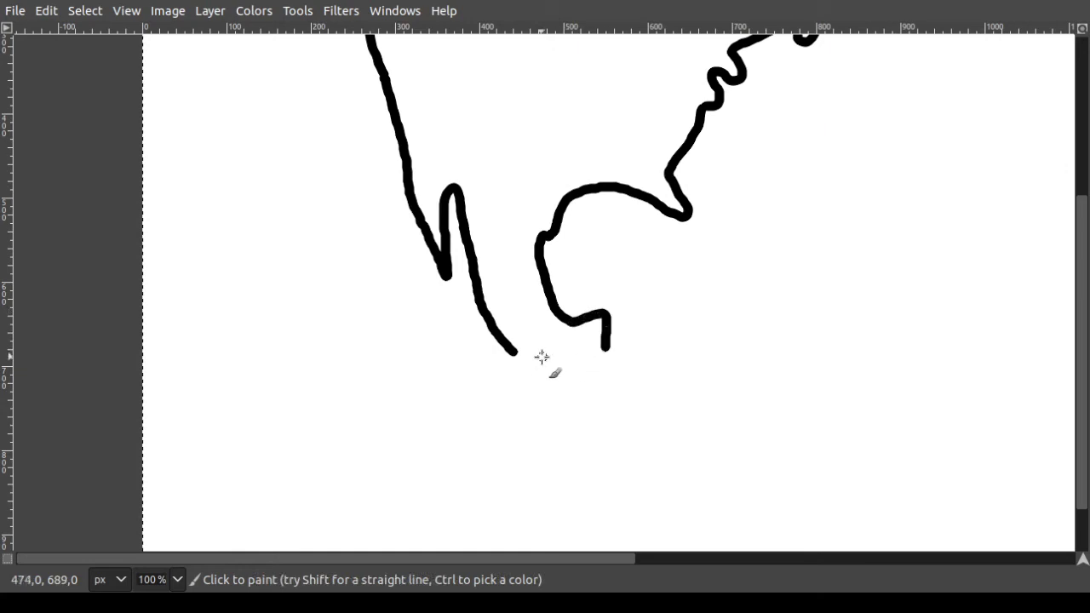
pyautogui.keyDown('ctrl'); pyautogui.scroll(1, 528, 357); pyautogui.keyUp('ctrl')
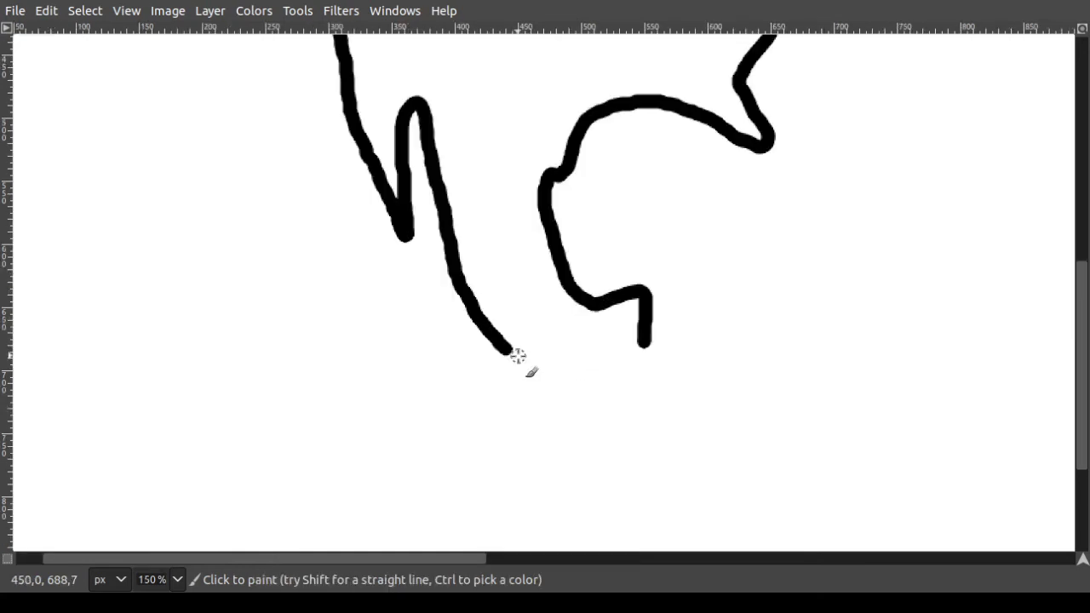
pyautogui.moveTo(509, 353); pyautogui.dragTo(631, 408)
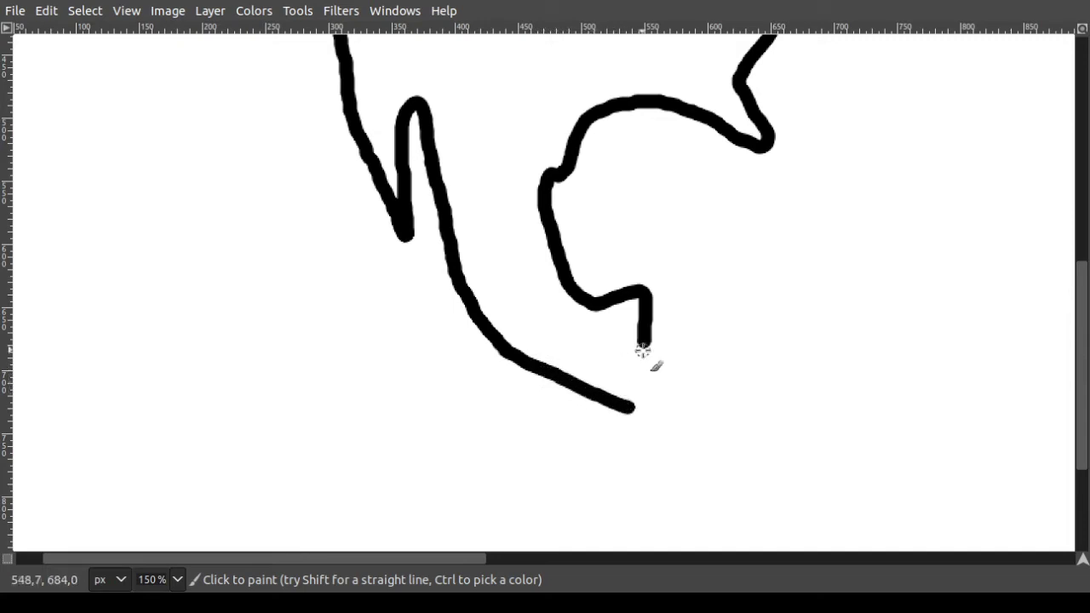
# - Paint Central America's Caribbean coast and Pacific coast as two roughly parallel curves running southeast toward Panama
pyautogui.moveTo(645, 346)
pyautogui.mouseDown()
pyautogui.moveTo(708, 306)
pyautogui.moveTo(729, 320)
pyautogui.mouseUp()
pyautogui.hotkey('ctrl', 'z')
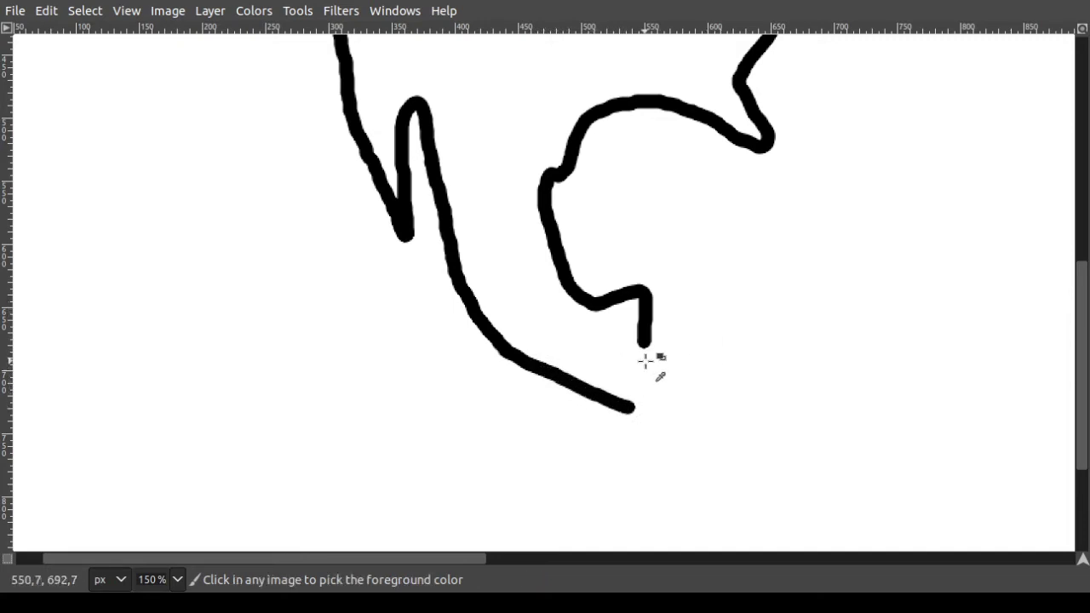
pyautogui.moveTo(647, 343)
pyautogui.mouseDown()
pyautogui.moveTo(673, 360)
pyautogui.moveTo(713, 341)
pyautogui.moveTo(773, 368)
pyautogui.mouseUp()
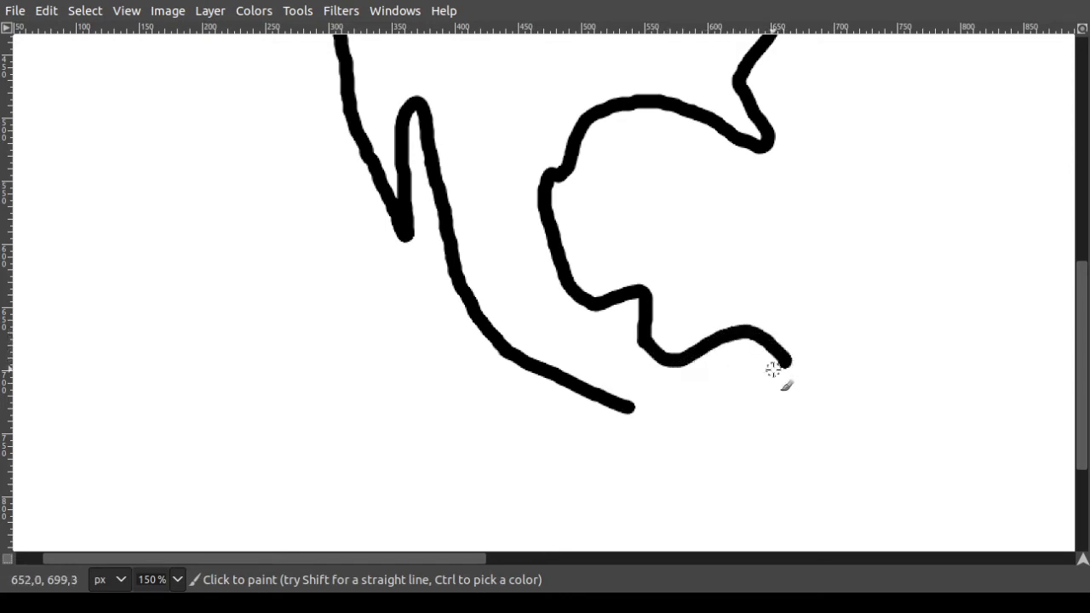
pyautogui.moveTo(627, 408)
pyautogui.mouseDown()
pyautogui.moveTo(654, 411)
pyautogui.moveTo(708, 384)
pyautogui.moveTo(749, 397)
pyautogui.mouseUp()
pyautogui.scroll(3, 724, 244)
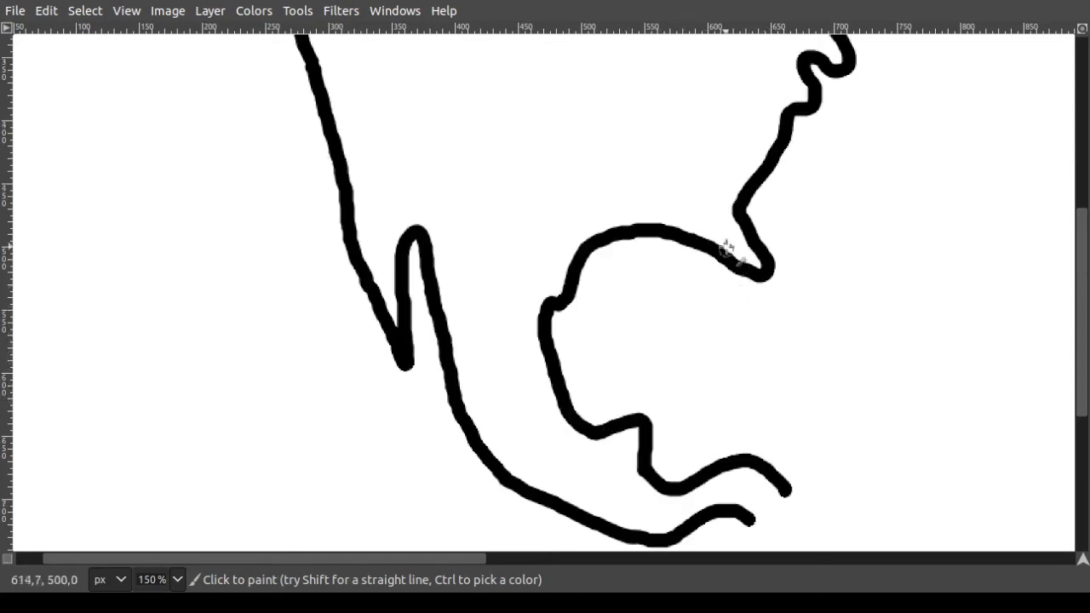
pyautogui.click(746, 128)
pyautogui.keyDown('shift'); pyautogui.click(755, 528); pyautogui.keyUp('shift')
pyautogui.hotkey('ctrl', 'z')
pyautogui.scroll(-8, 809, 307)
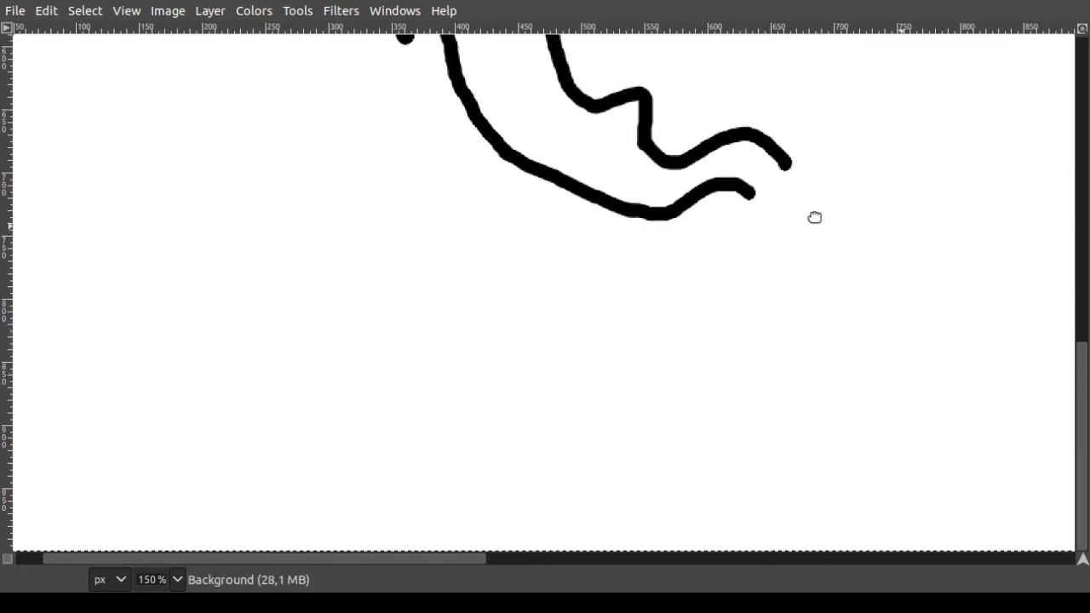
pyautogui.scroll(3, 753, 302)
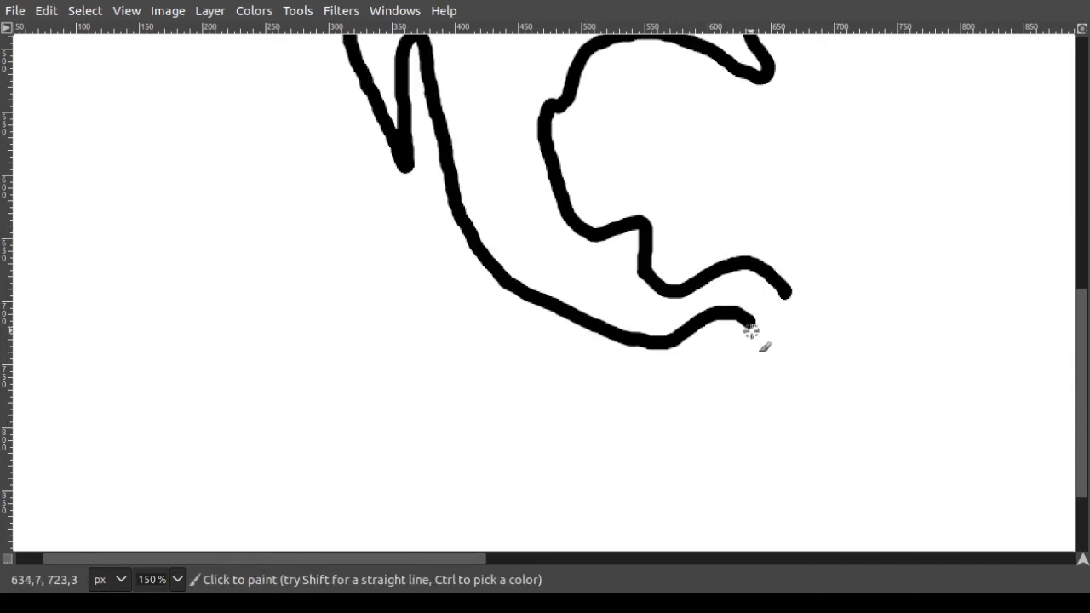
pyautogui.moveTo(749, 331)
pyautogui.mouseDown()
pyautogui.moveTo(681, 413)
pyautogui.moveTo(691, 494)
pyautogui.mouseUp()
pyautogui.hotkey('ctrl', 'z')
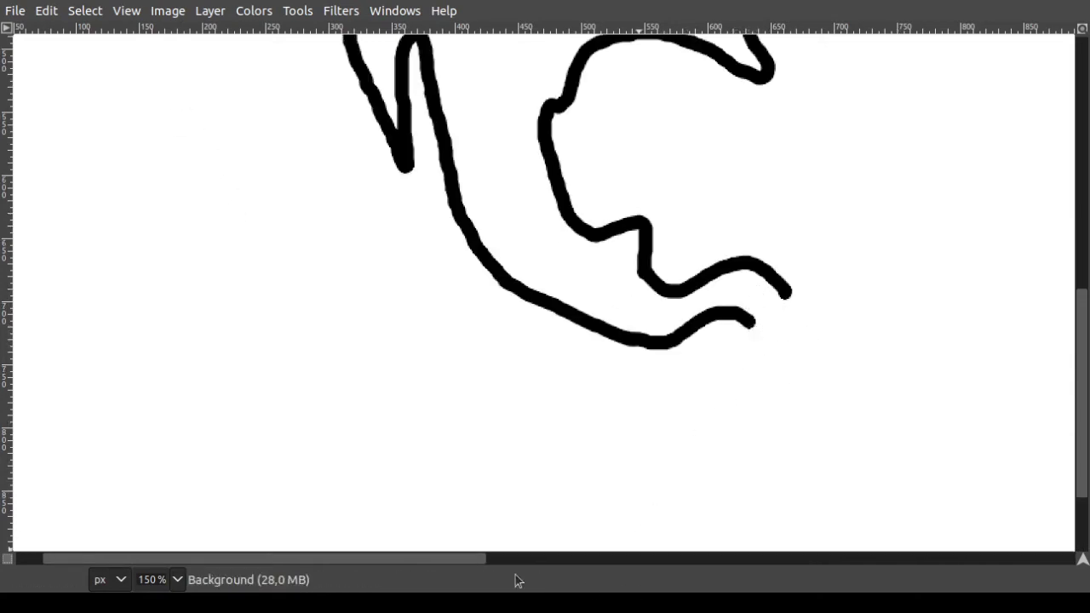
# - Paint South America's northern coast eastward from the end of Central America's Caribbean coast
pyautogui.hscroll(2, 478, 562)
pyautogui.hscroll(5, 478, 567)
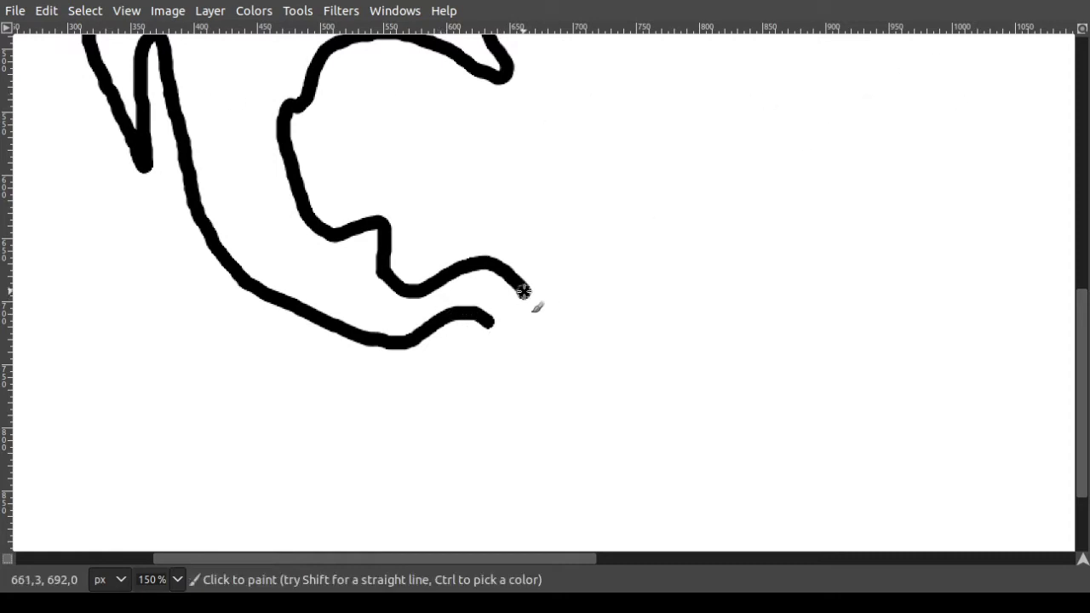
pyautogui.moveTo(520, 292)
pyautogui.mouseDown()
pyautogui.moveTo(631, 281)
pyautogui.moveTo(742, 306)
pyautogui.mouseUp()
# - Try to paint South America's west coast southward from the end of Central America's Pacific coast
pyautogui.moveTo(487, 324)
pyautogui.mouseDown()
pyautogui.moveTo(460, 361)
pyautogui.moveTo(448, 408)
pyautogui.moveTo(463, 448)
pyautogui.mouseUp()
pyautogui.scroll(-3, 486, 397)
pyautogui.hotkey('ctrl', 'z')
# - Extend the image canvas downward below the map at the same width and enlarge the Background layer to cover the added area
pyautogui.scroll(-5, 486, 194)
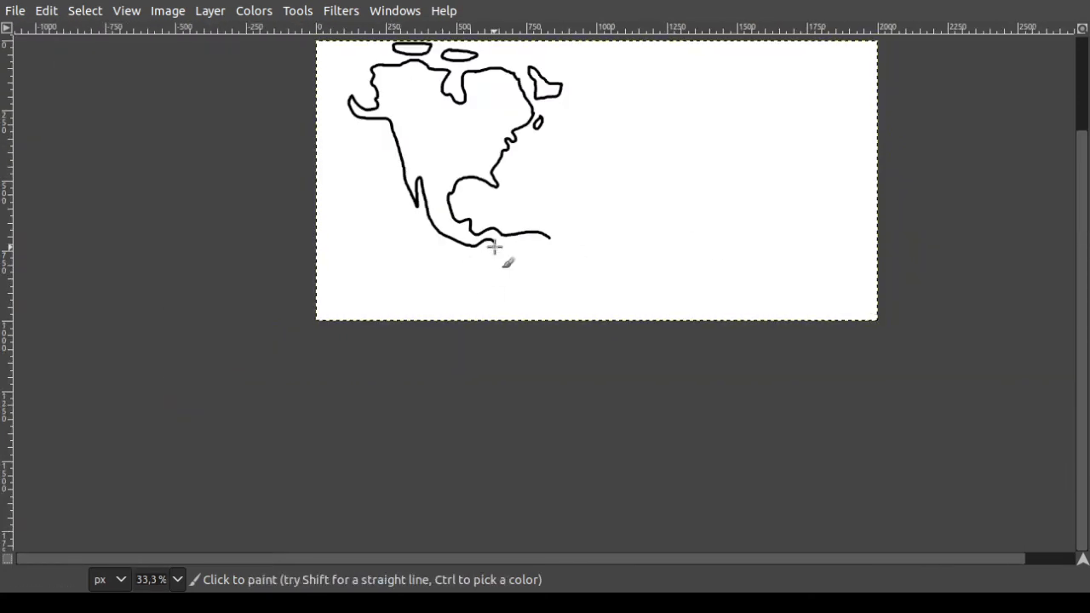
pyautogui.scroll(2, 460, 238)
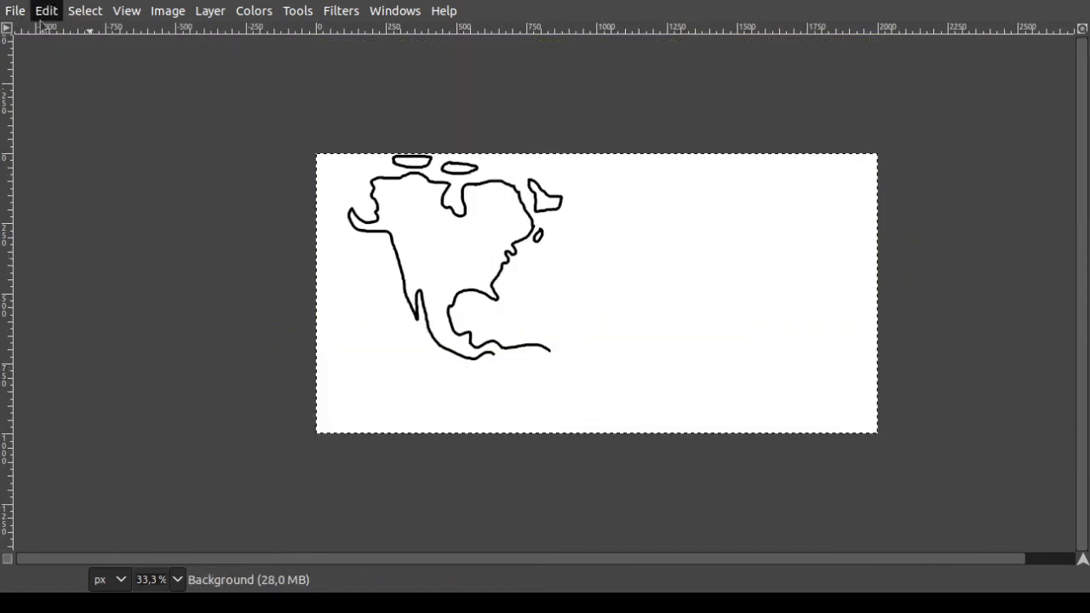
pyautogui.click(168, 10)
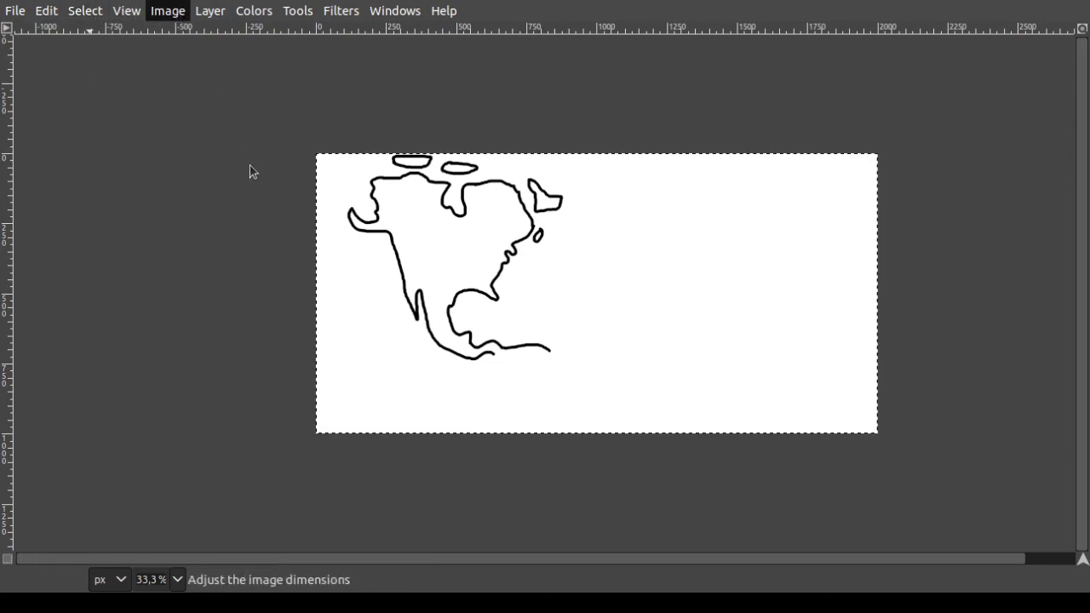
pyautogui.press('Escape')
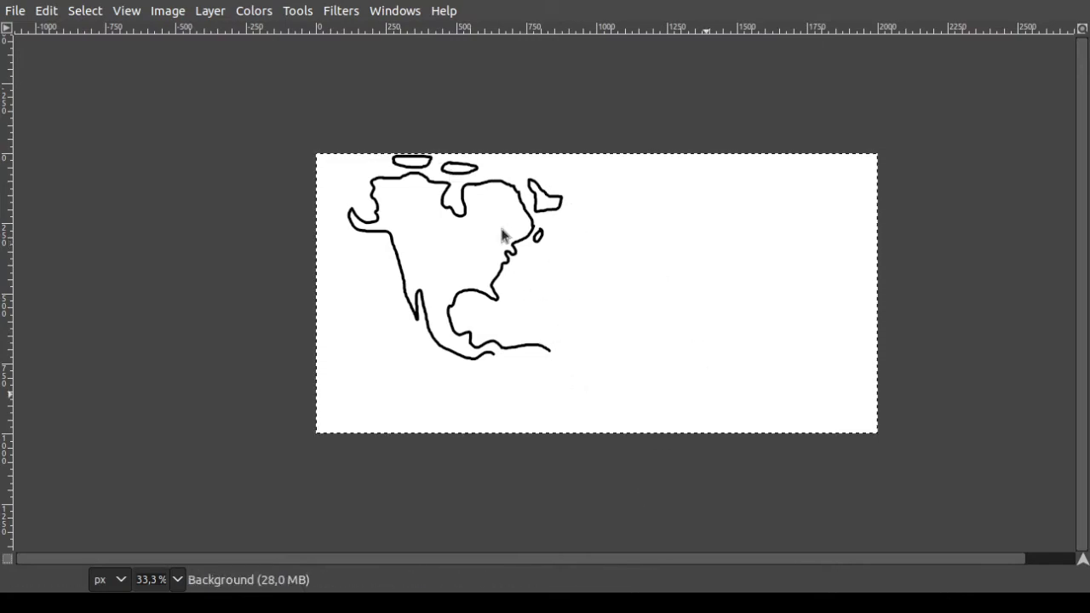
pyautogui.click(204, 12)
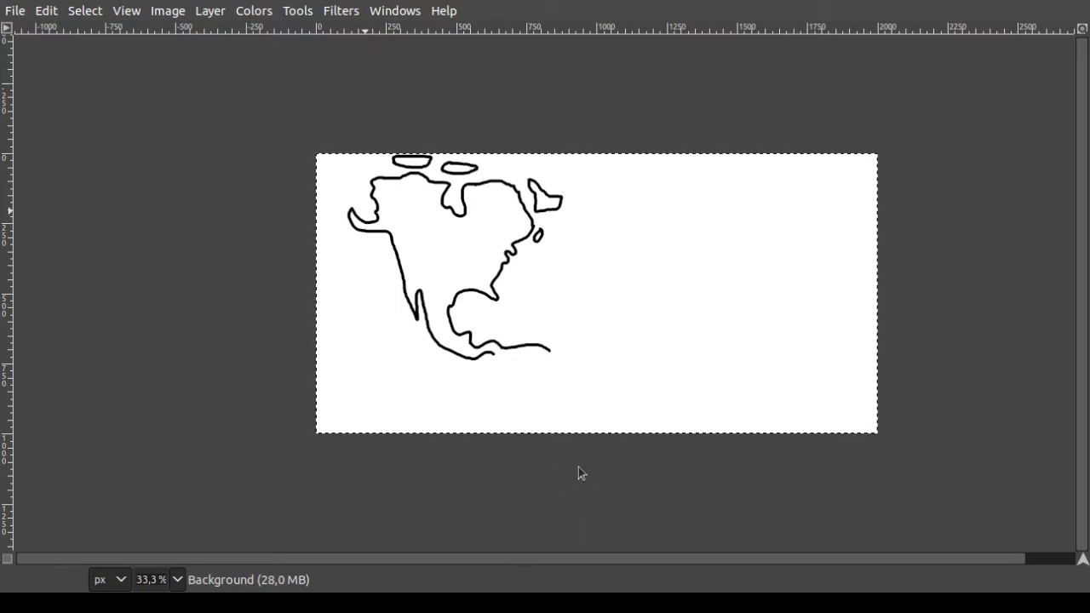
pyautogui.scroll(-3, 552, 304)
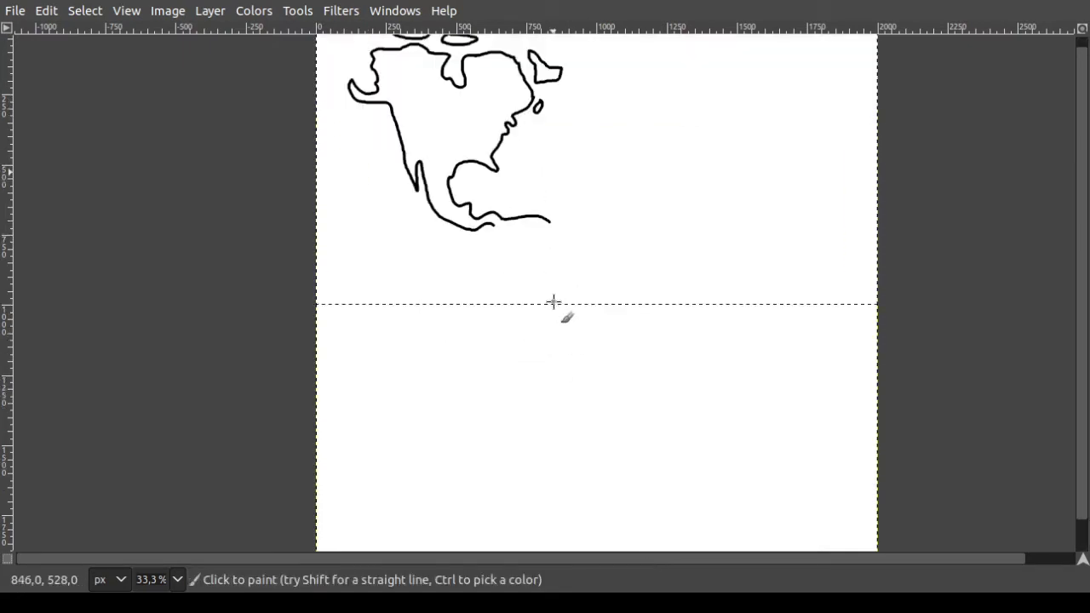
pyautogui.hotkey('ctrl', 'shift', 'a')
# - Paint South America's west coast down to a hooked southern tip and bring the east coast back up toward the northeast
pyautogui.scroll(2, 537, 280)
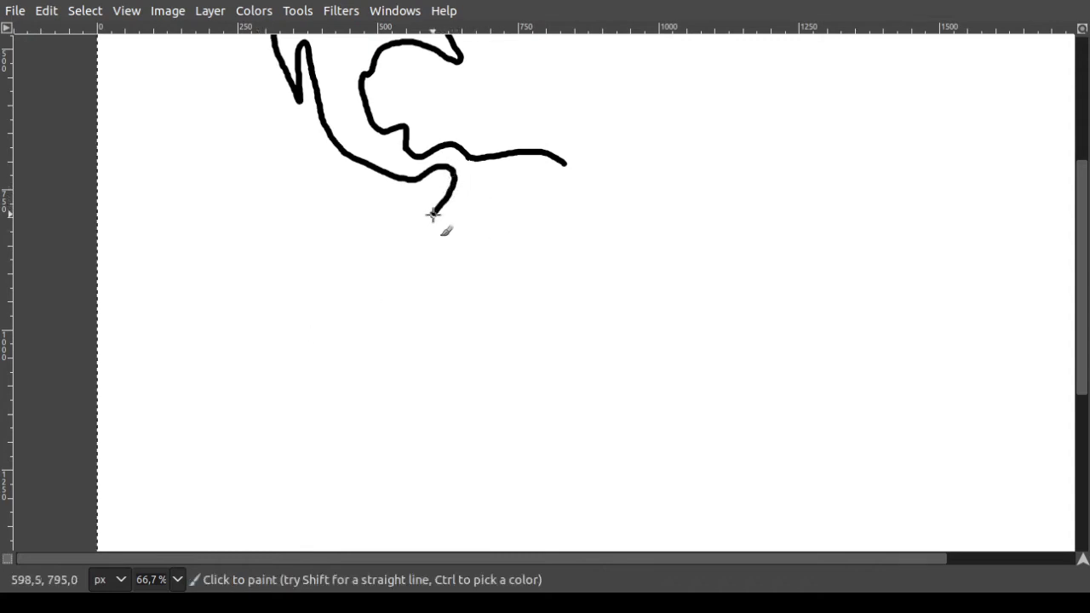
pyautogui.hotkey('ctrl', 'z')
pyautogui.hotkey('ctrl', 'y')
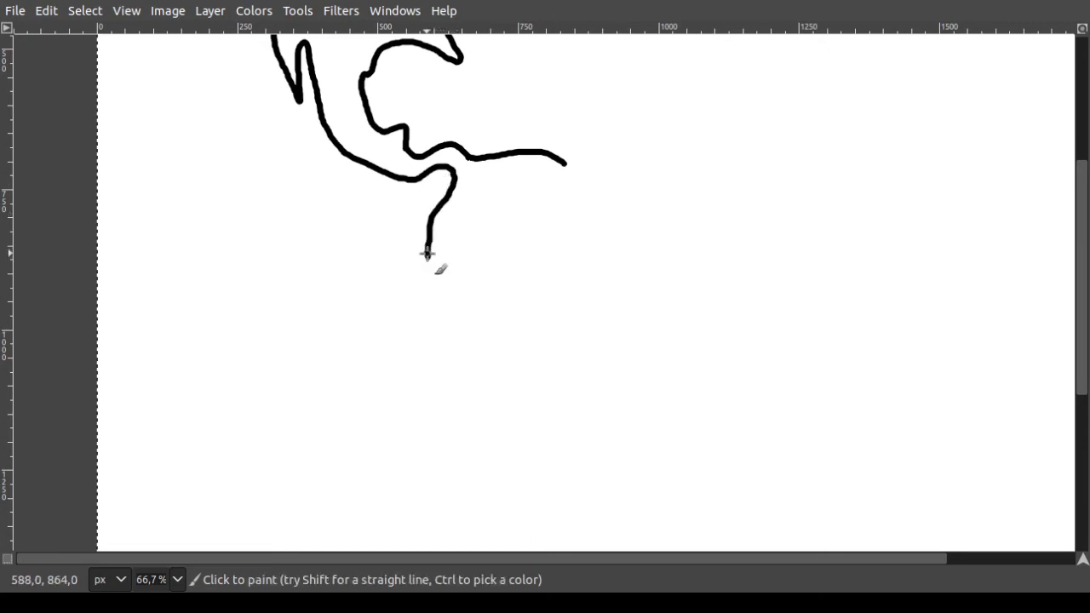
pyautogui.moveTo(427, 254); pyautogui.dragTo(443, 398)
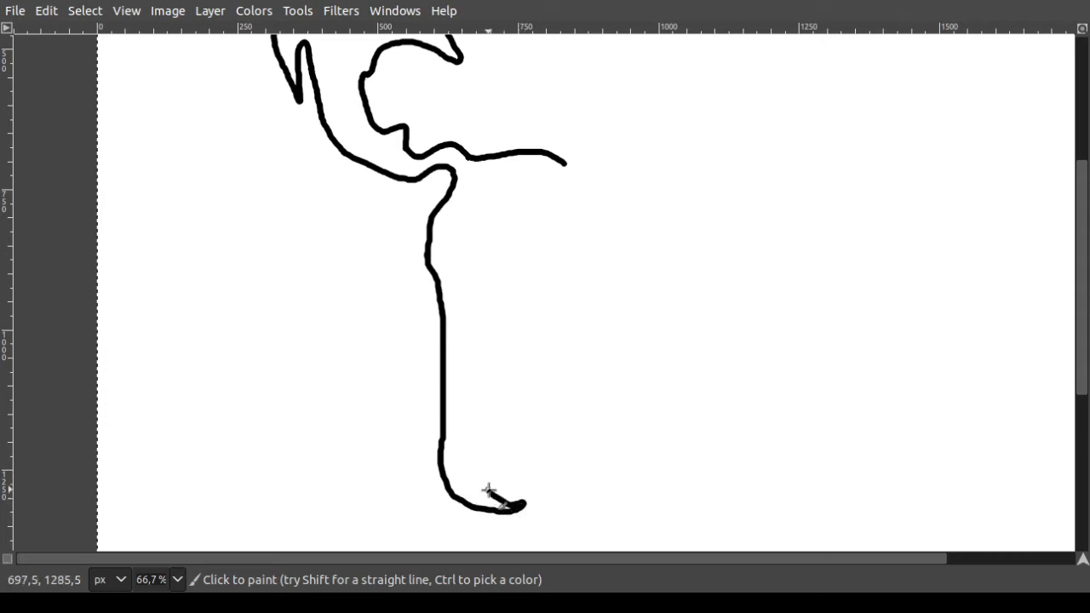
pyautogui.moveTo(503, 417); pyautogui.dragTo(512, 382)
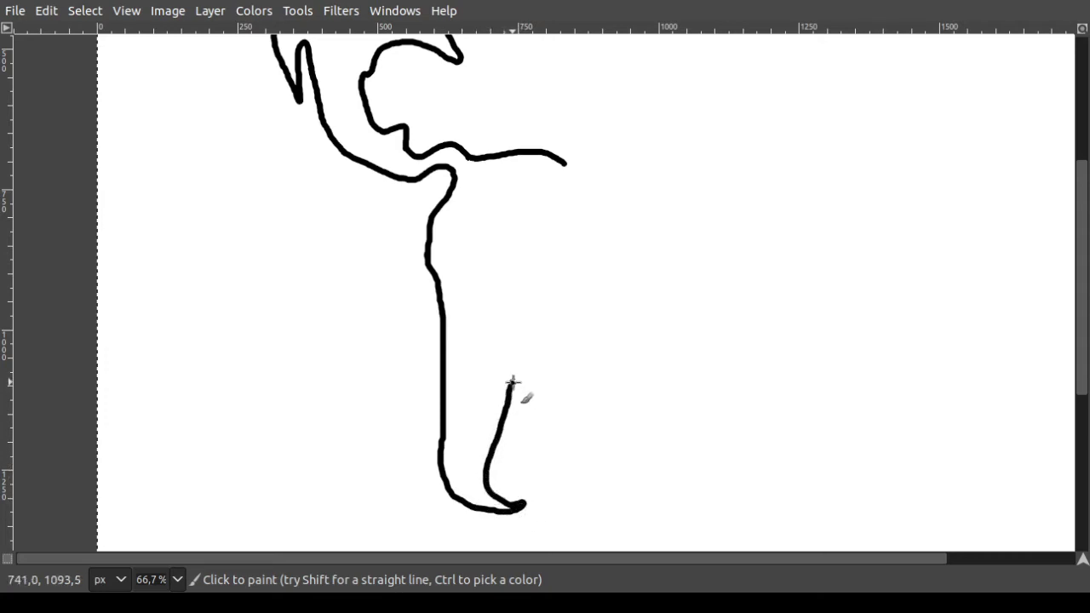
pyautogui.moveTo(530, 330); pyautogui.dragTo(577, 283)
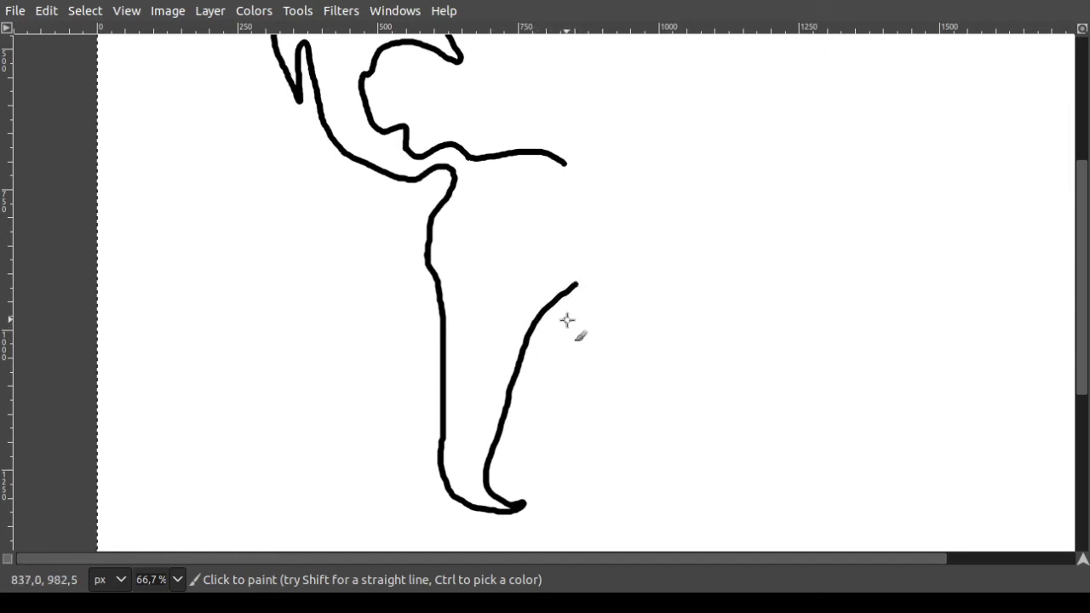
# - Erase the upper part of South America's southeastern coast and paint a bulging northeastern coast curving down toward the gap
pyautogui.press('e')
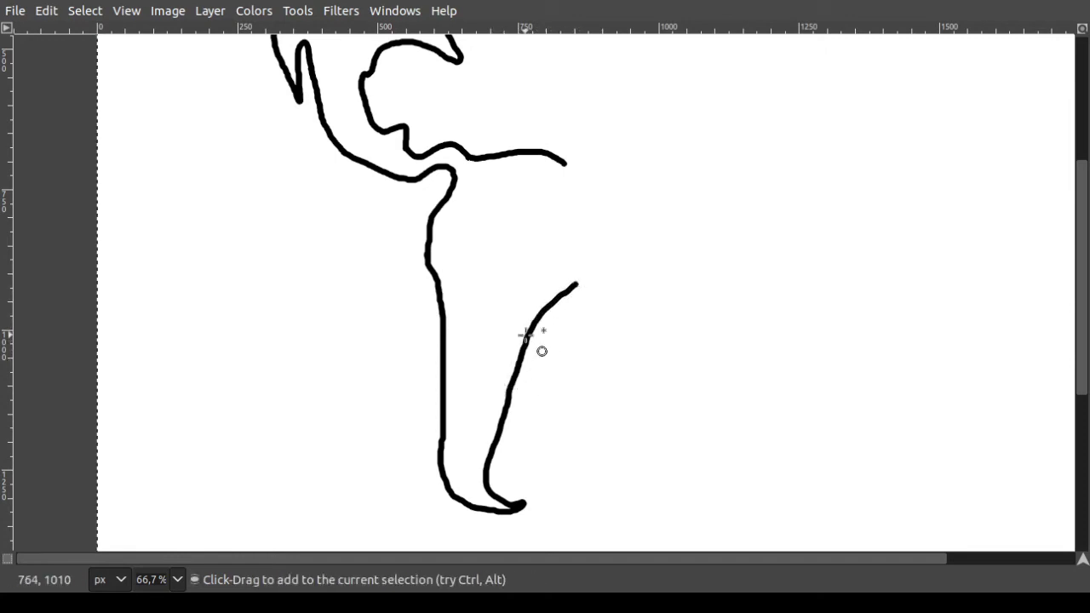
pyautogui.hotkey('shift', 'e')
pyautogui.moveTo(578, 295)
pyautogui.mouseDown()
pyautogui.moveTo(555, 312)
pyautogui.moveTo(507, 344)
pyautogui.moveTo(592, 271)
pyautogui.moveTo(523, 345)
pyautogui.moveTo(570, 276)
pyautogui.moveTo(521, 359)
pyautogui.mouseUp()
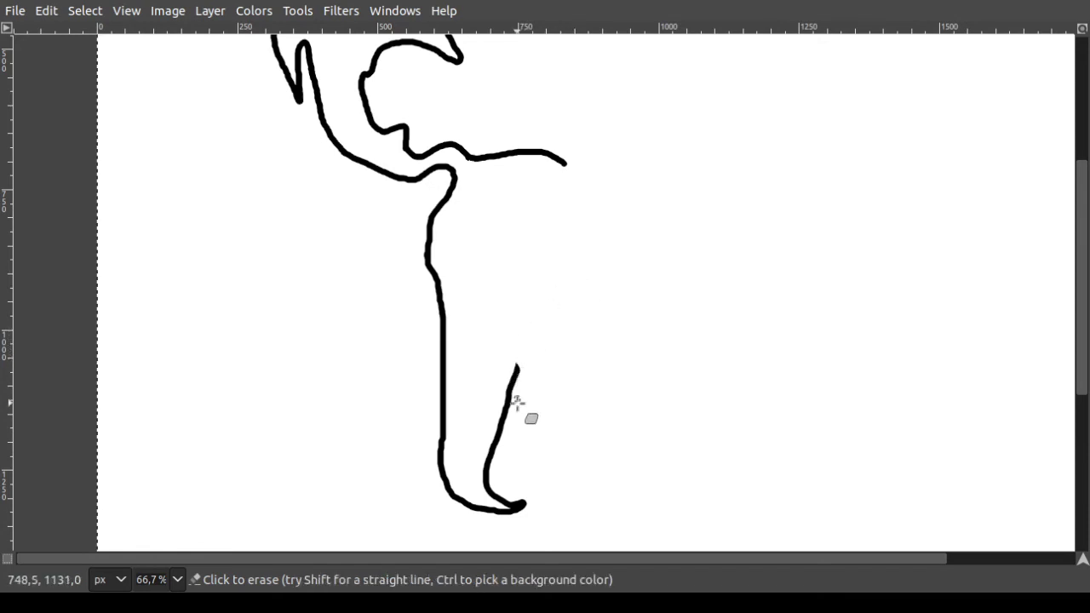
pyautogui.press('p')
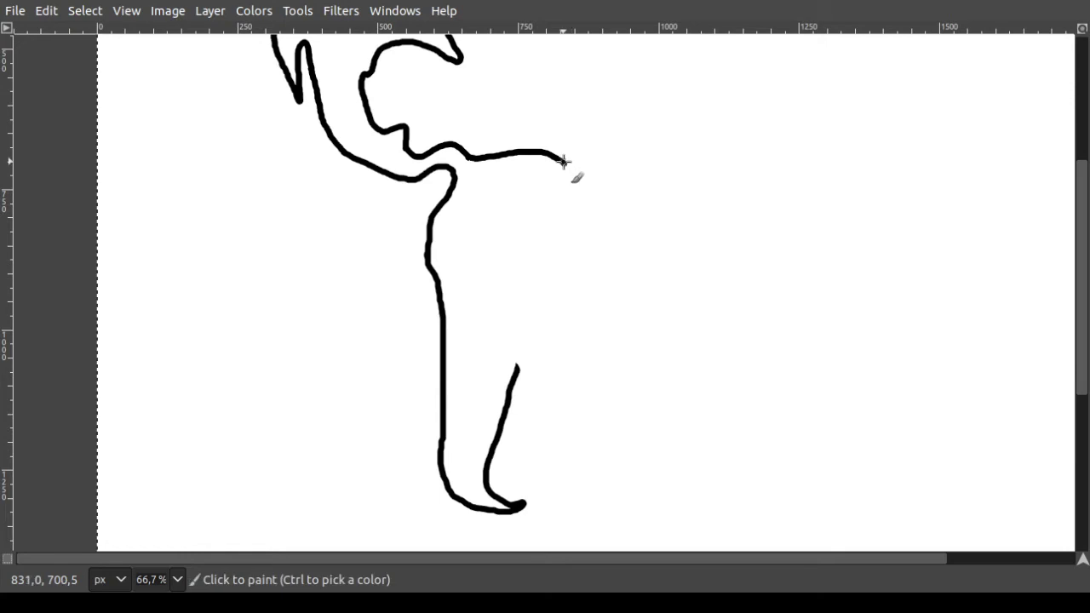
pyautogui.moveTo(562, 161)
pyautogui.mouseDown()
pyautogui.moveTo(584, 266)
pyautogui.moveTo(560, 309)
pyautogui.mouseUp()
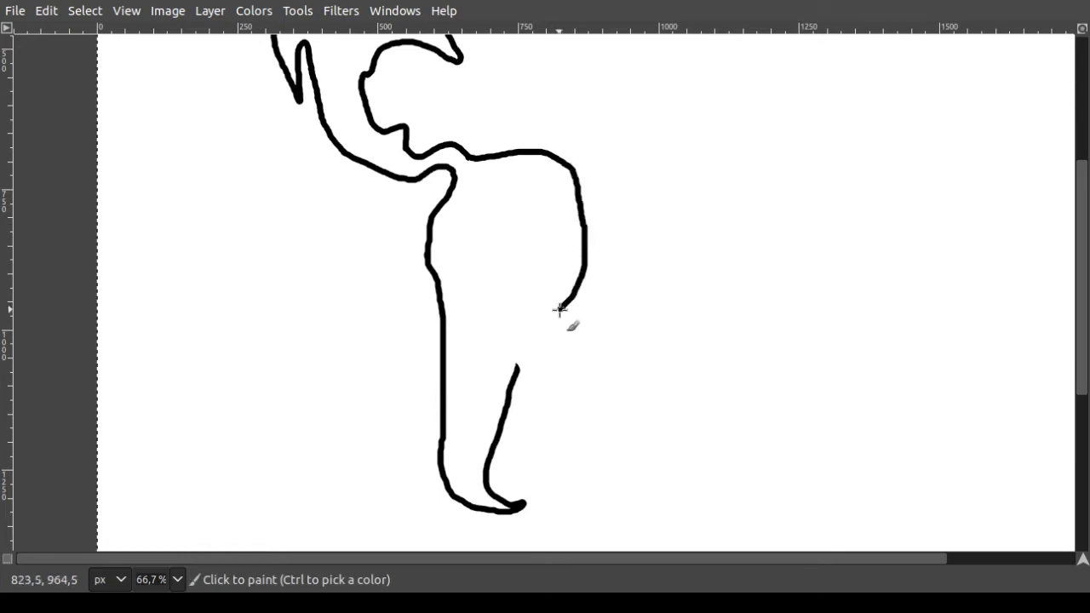
# - Paint three small ring-shaped islands east of Florida's tip and two larger closed island outlines to their south
pyautogui.scroll(5, 596, 228)
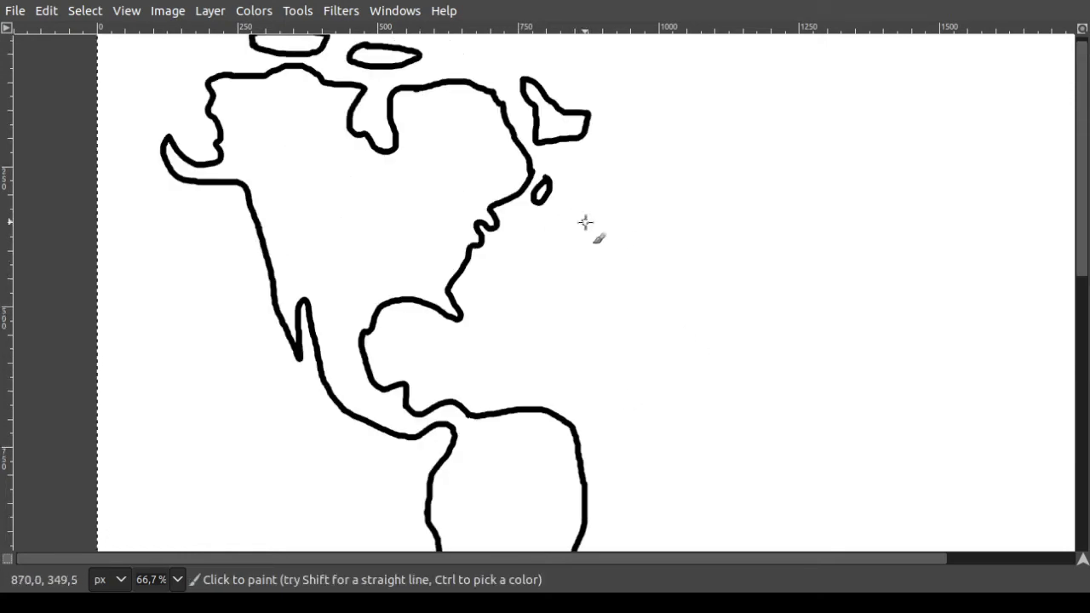
pyautogui.scroll(1, 565, 298)
pyautogui.scroll(-1, 462, 348)
pyautogui.scroll(1, 462, 360)
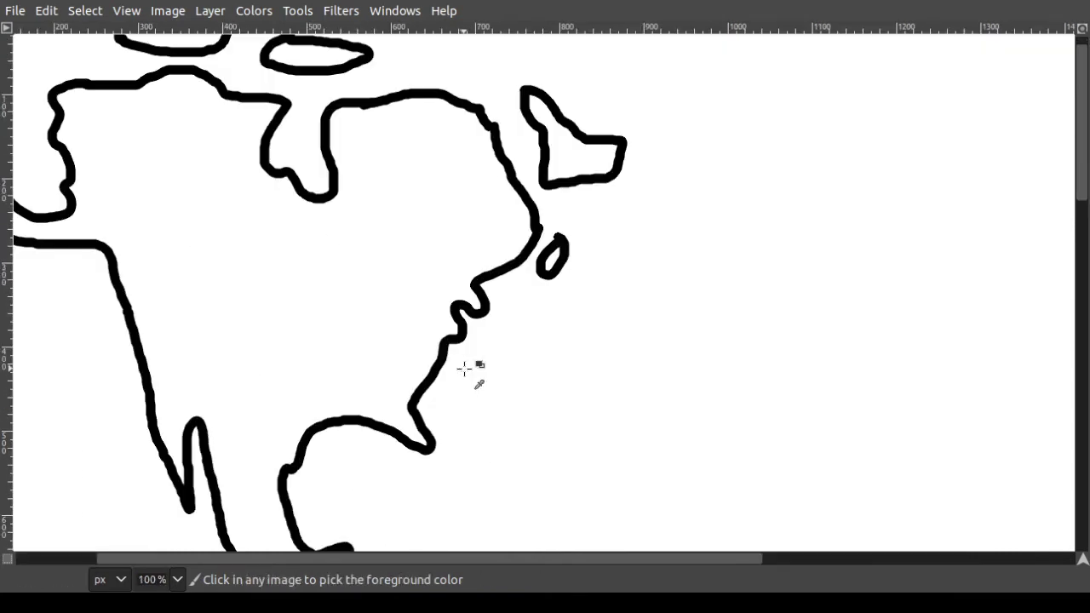
pyautogui.scroll(-5, 463, 369)
pyautogui.scroll(2, 458, 189)
pyautogui.scroll(5, 486, 352)
pyautogui.scroll(-1, 459, 356)
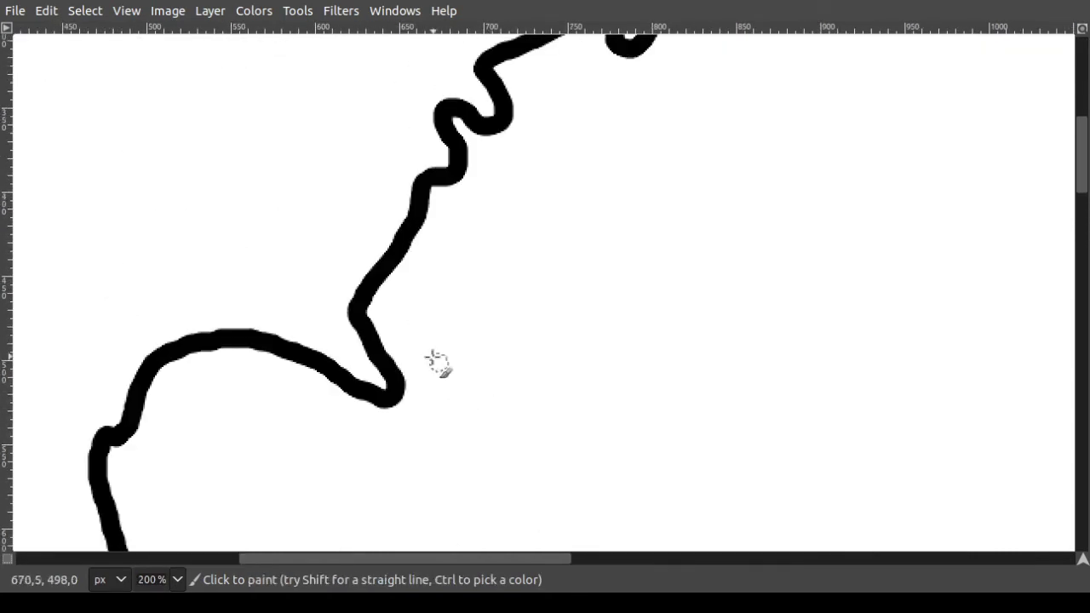
pyautogui.moveTo(434, 360)
pyautogui.mouseDown()
pyautogui.moveTo(472, 356)
pyautogui.moveTo(479, 426)
pyautogui.moveTo(462, 390)
pyautogui.mouseUp()
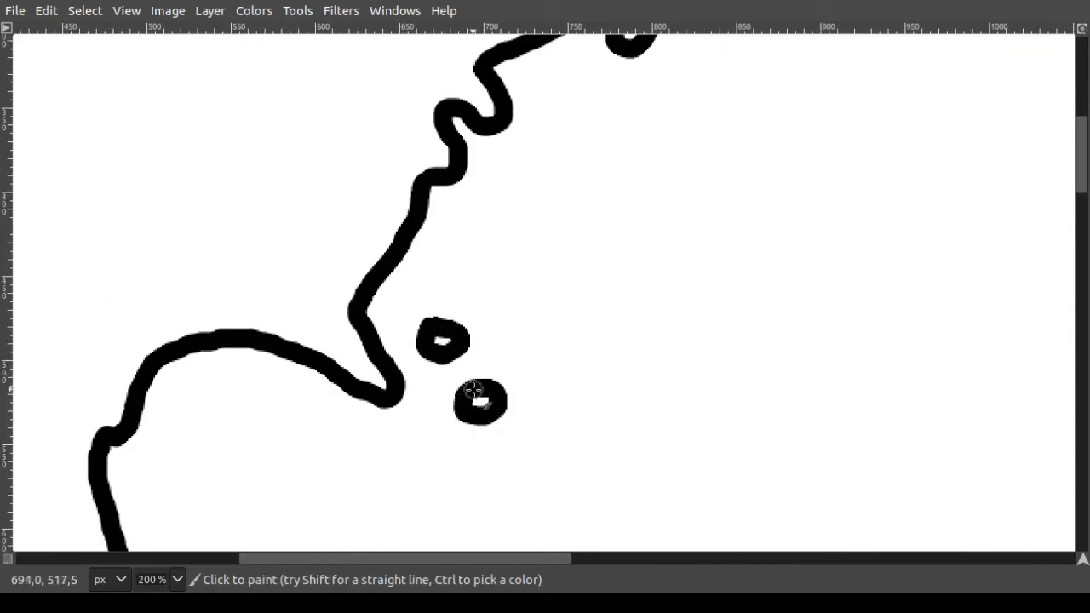
pyautogui.scroll(-3, 464, 392)
pyautogui.moveTo(498, 217); pyautogui.dragTo(501, 223)
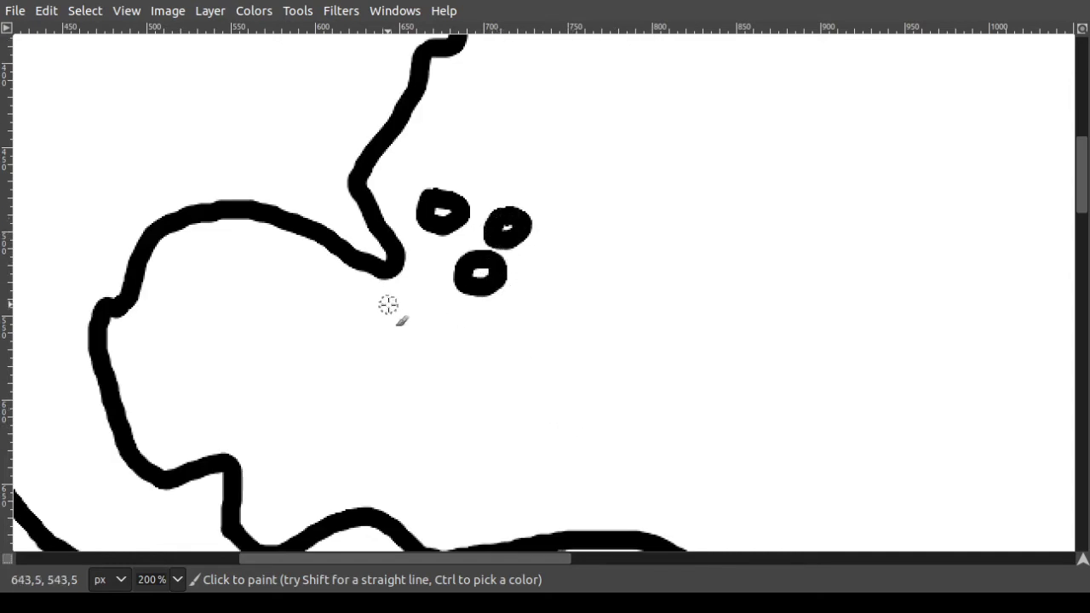
pyautogui.moveTo(343, 317)
pyautogui.mouseDown()
pyautogui.moveTo(296, 317)
pyautogui.moveTo(300, 343)
pyautogui.moveTo(377, 383)
pyautogui.moveTo(408, 381)
pyautogui.moveTo(391, 345)
pyautogui.moveTo(339, 313)
pyautogui.mouseUp()
pyautogui.moveTo(473, 378)
pyautogui.mouseDown()
pyautogui.moveTo(431, 395)
pyautogui.moveTo(450, 406)
pyautogui.moveTo(438, 428)
pyautogui.moveTo(452, 434)
pyautogui.moveTo(486, 431)
pyautogui.moveTo(501, 379)
pyautogui.moveTo(531, 382)
pyautogui.moveTo(498, 428)
pyautogui.moveTo(544, 403)
pyautogui.mouseUp()
# - Dab a chain of small island dots toward South America's northern coast, plus a separate dot below the eastern large island
pyautogui.scroll(-3, 544, 403)
pyautogui.click(554, 257)
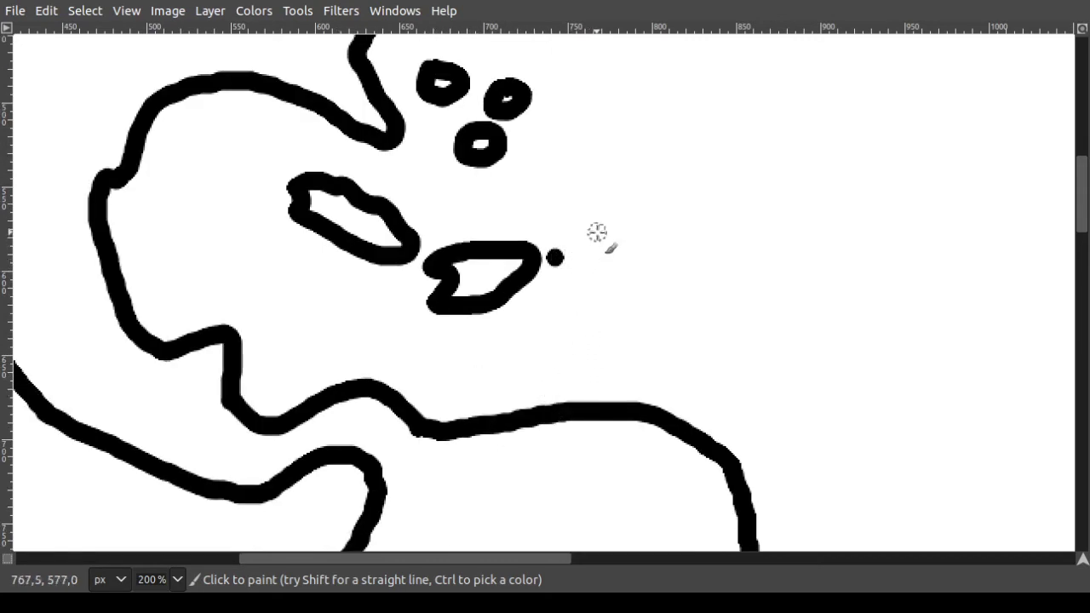
pyautogui.click(597, 232)
pyautogui.click(601, 269)
pyautogui.click(581, 260)
pyautogui.click(613, 303)
pyautogui.click(587, 318)
pyautogui.click(600, 353)
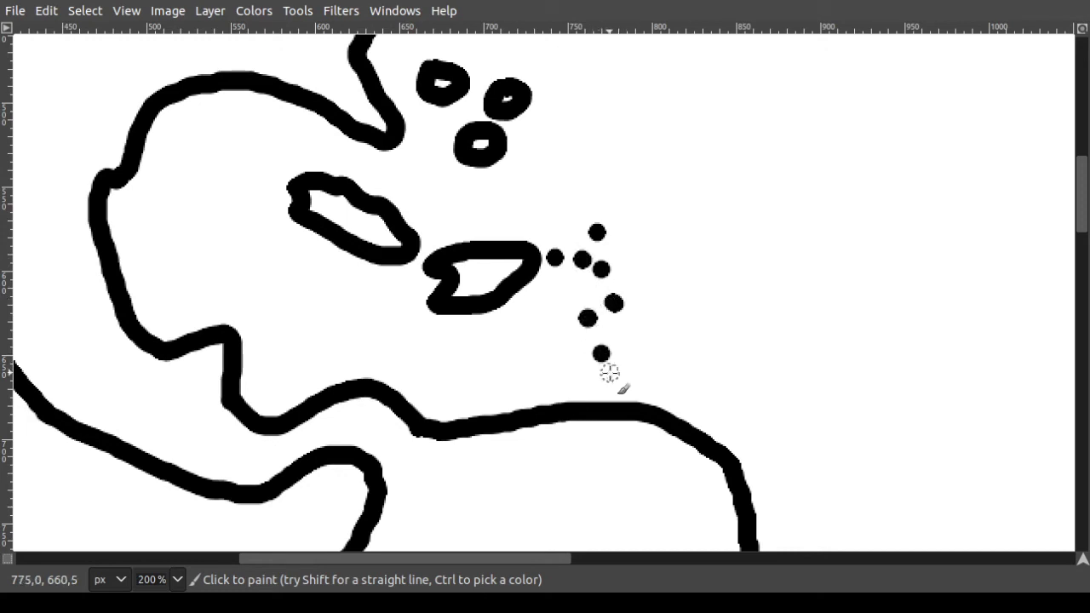
pyautogui.click(618, 344)
pyautogui.click(624, 377)
pyautogui.click(579, 287)
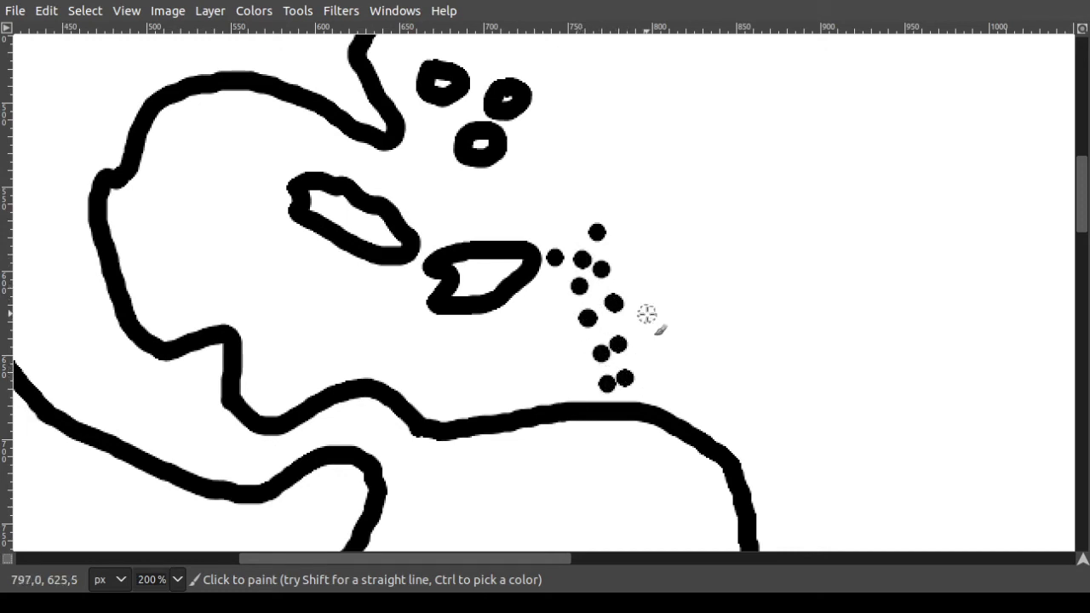
pyautogui.click(440, 341)
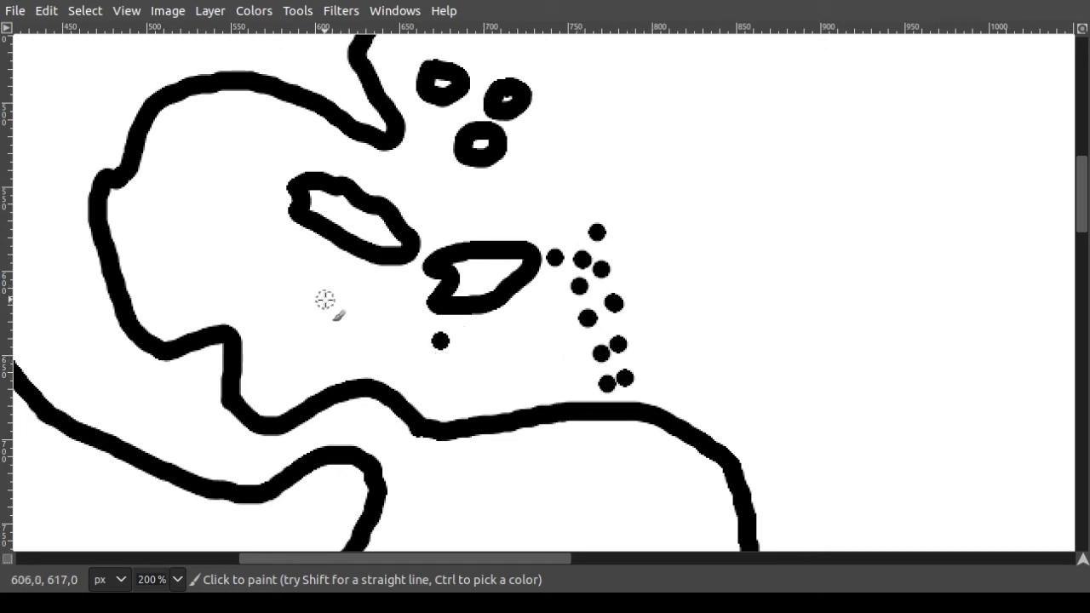
# - Try a taller canvas below South America and undo the enlargement
pyautogui.scroll(-4, 644, 310)
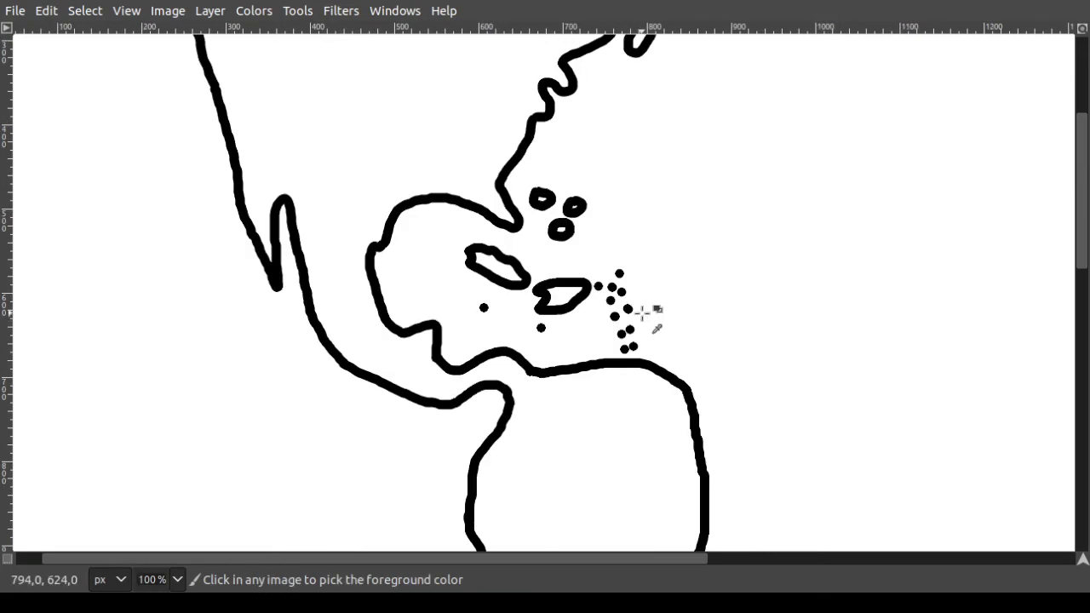
pyautogui.scroll(-1, 650, 307)
pyautogui.hscroll(3, 705, 545)
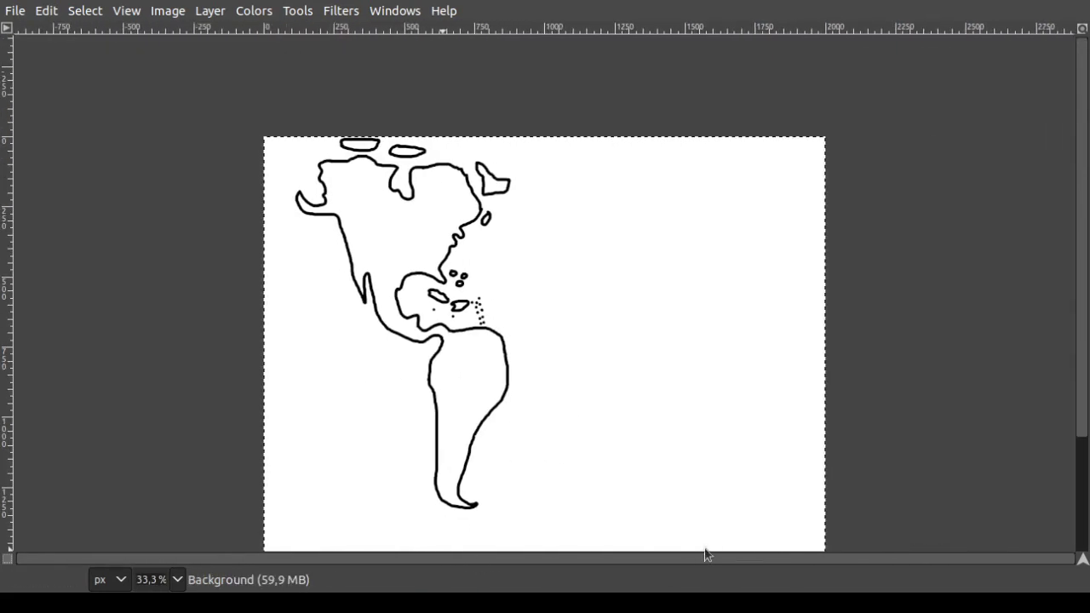
pyautogui.scroll(-3, 591, 341)
pyautogui.scroll(-1, 595, 341)
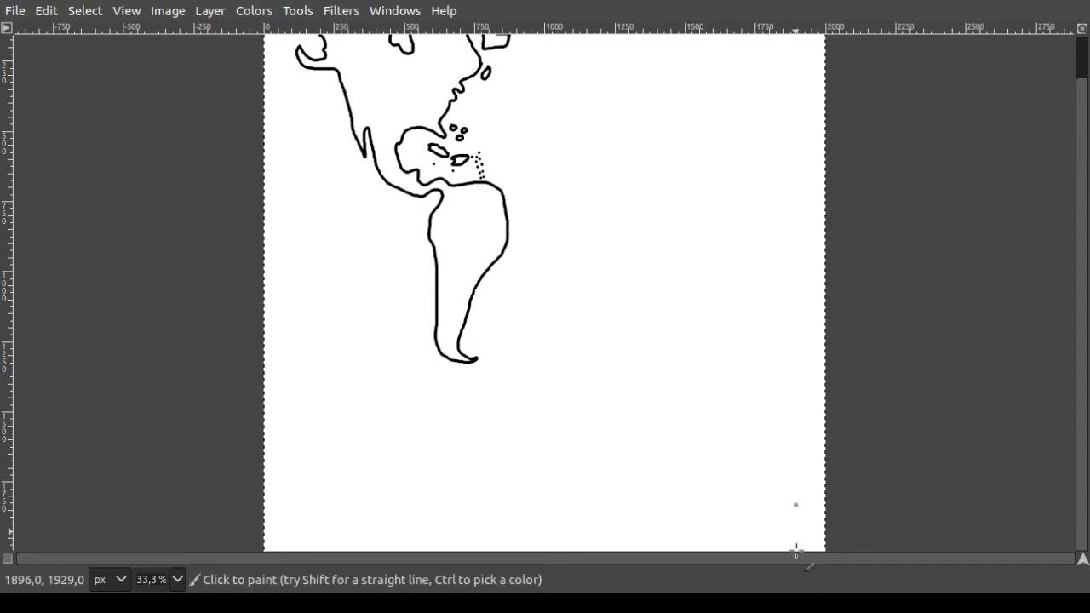
pyautogui.hotkey('ctrl', 'z')
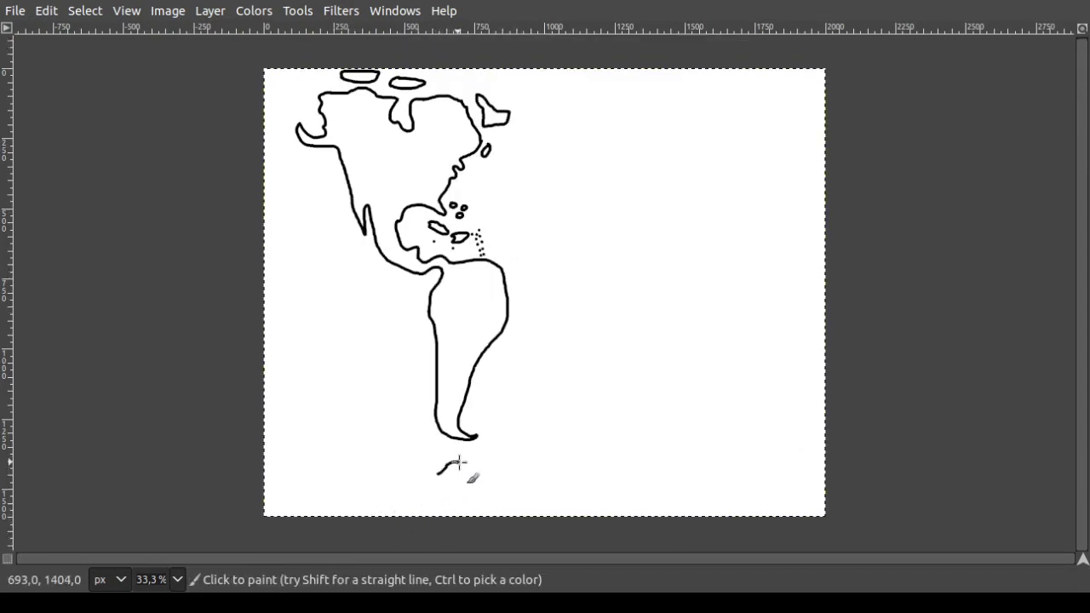
# - Undo the short curved stroke painted below South America's southern tip
pyautogui.hotkey('ctrl', 'z')
pyautogui.hotkey('ctrl', 'z')
pyautogui.hotkey('ctrl', 'z')
pyautogui.hotkey('ctrl', 'z')
pyautogui.hotkey('ctrl', 'z')
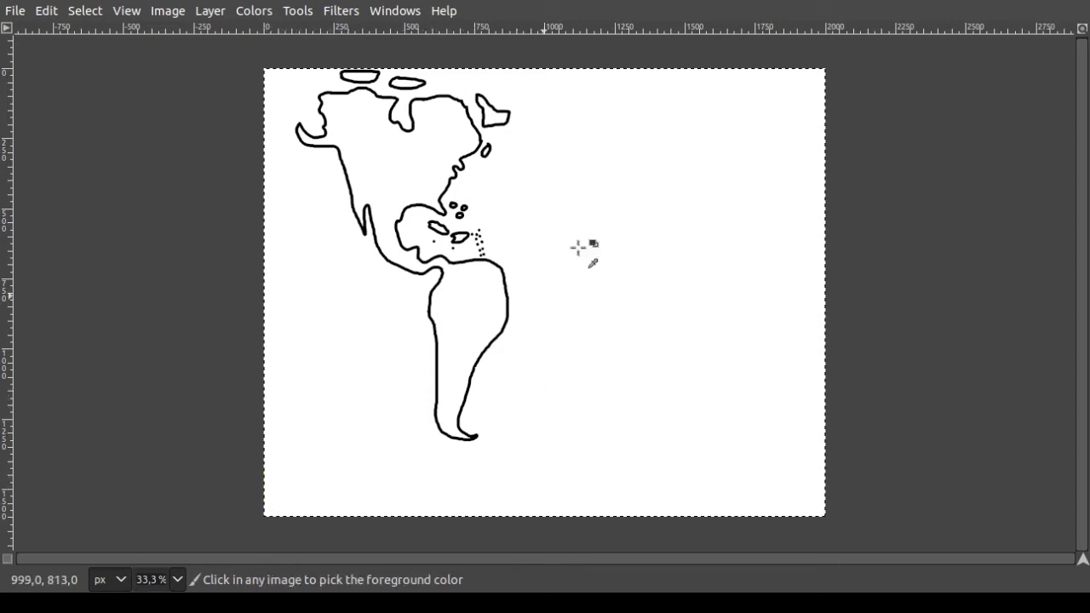
# - Widen the white canvas eastward to make room beside the Americas
pyautogui.click(151, 19)
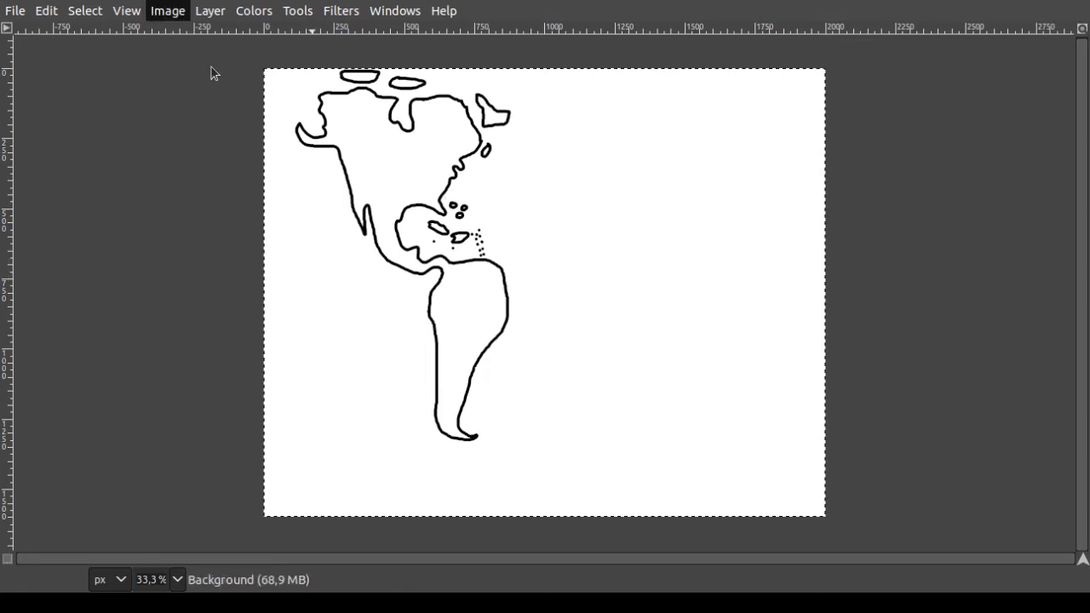
pyautogui.click(261, 160)
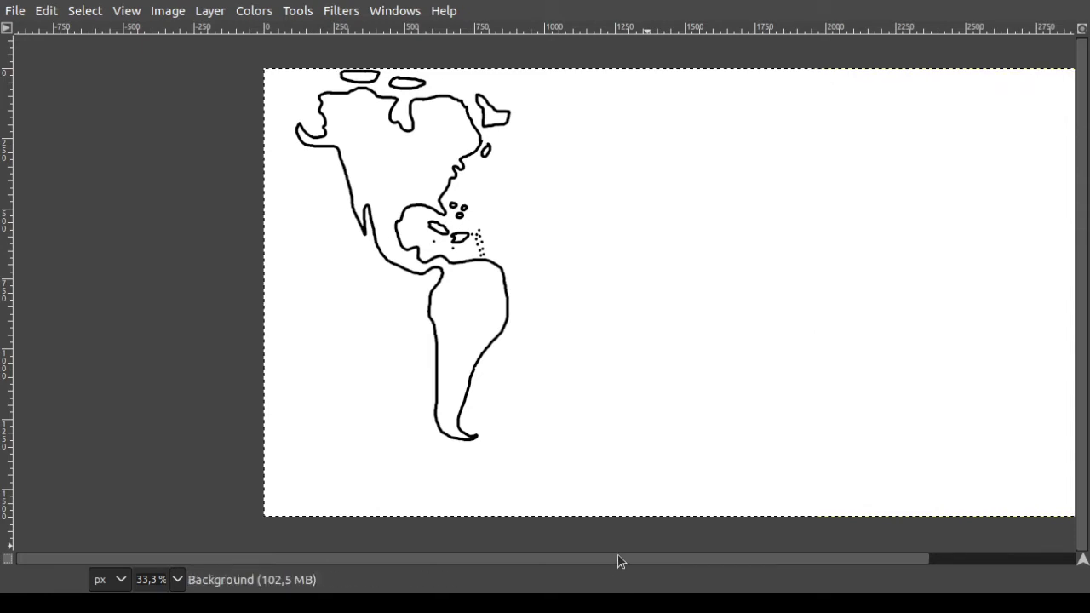
pyautogui.moveTo(615, 559); pyautogui.dragTo(662, 562)
pyautogui.scroll(2, 429, 197)
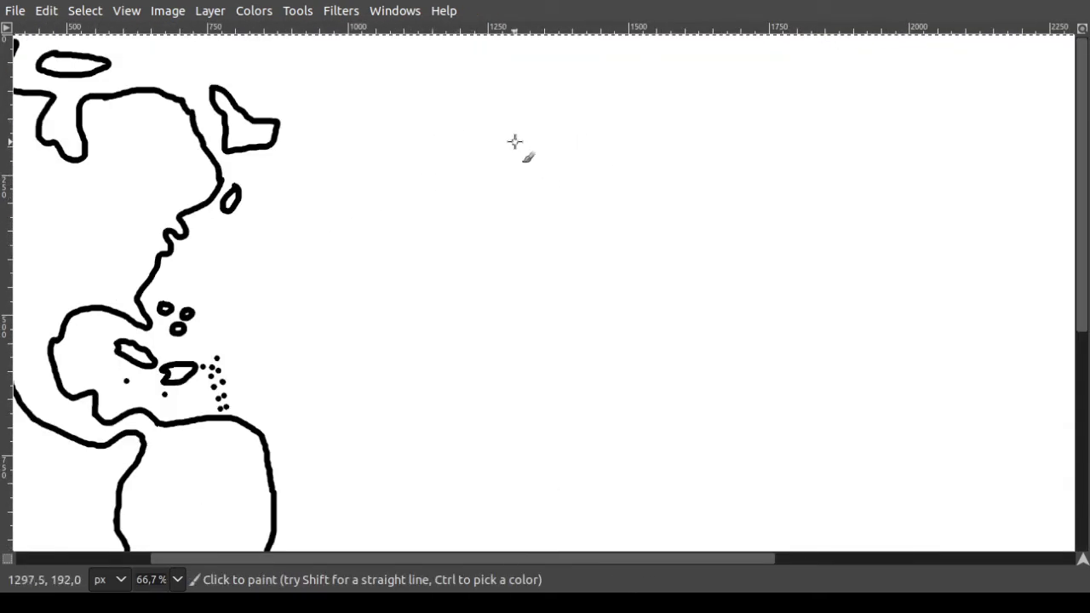
pyautogui.scroll(2, 509, 134)
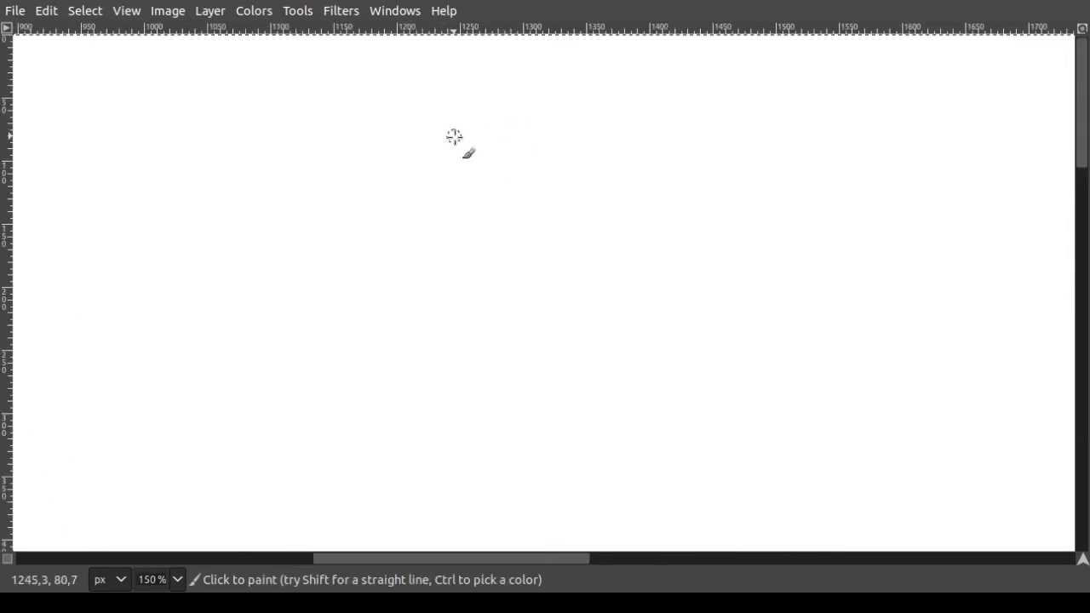
pyautogui.moveTo(509, 124); pyautogui.dragTo(505, 146)
pyautogui.hotkey('ctrl', 'z')
pyautogui.scroll(-2, 506, 148)
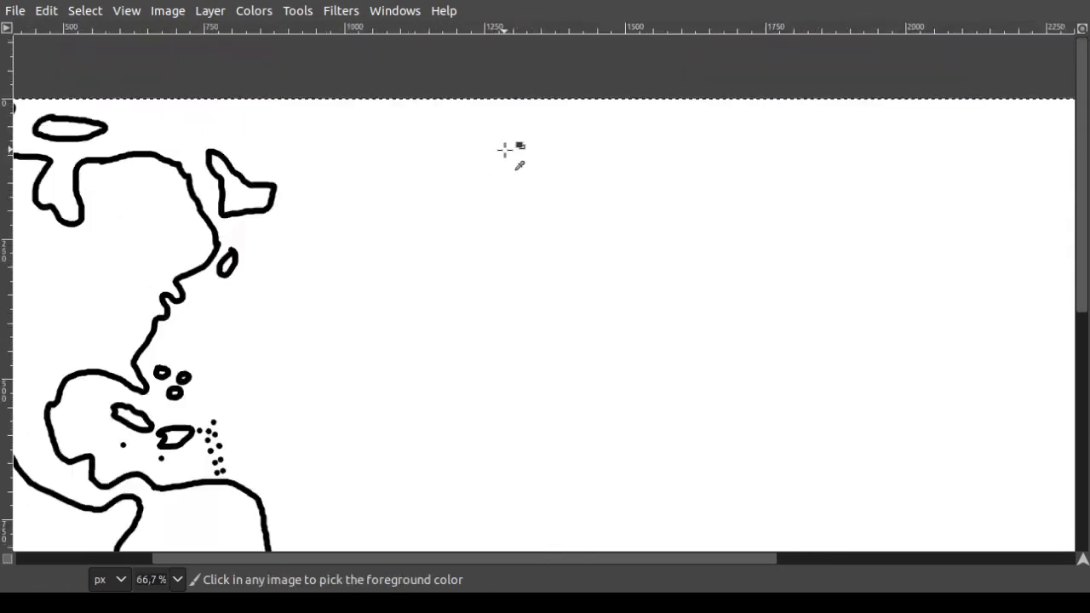
# - Paint Greenland's V-shaped coastline down from the canvas's upper edge and a small closed island outline southeast of its tip
pyautogui.scroll(2, 506, 149)
pyautogui.scroll(1, 506, 149)
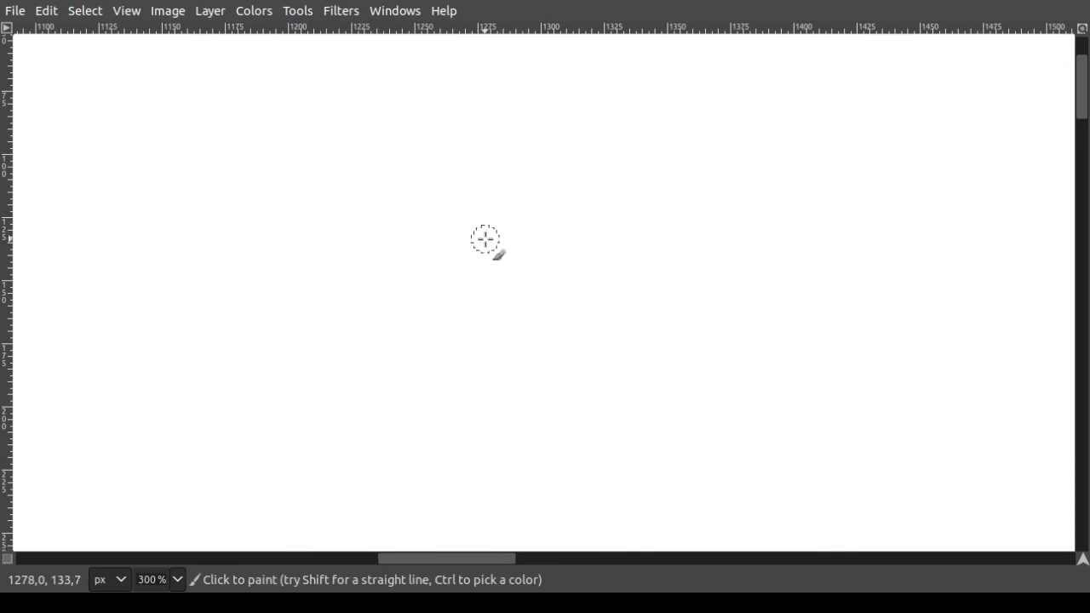
pyautogui.scroll(-4, 484, 238)
pyautogui.hotkey('ctrl', 'z')
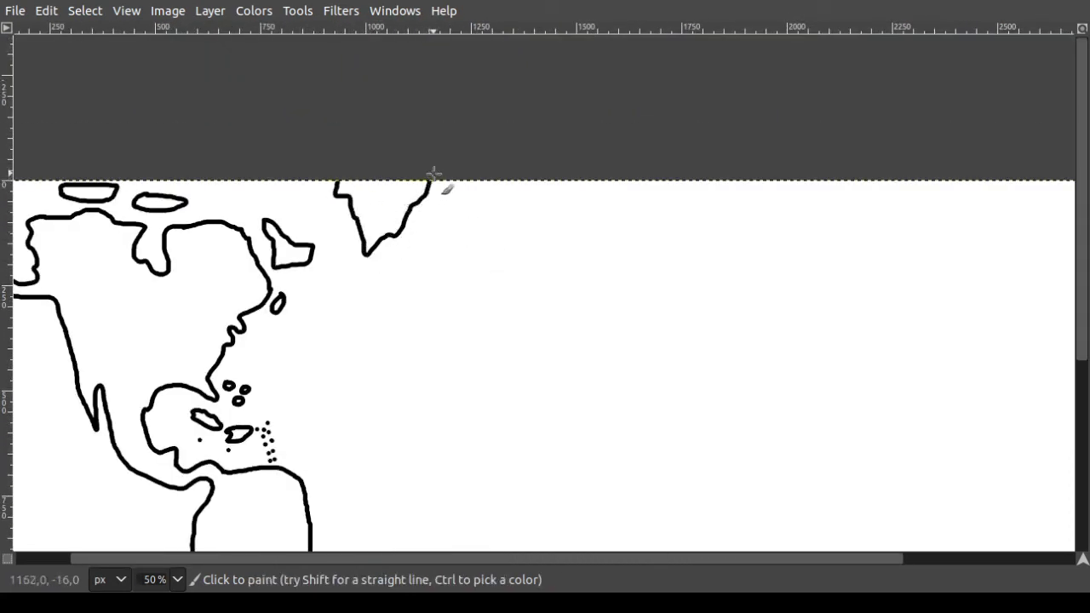
pyautogui.scroll(-3, 502, 268)
pyautogui.scroll(4, 511, 286)
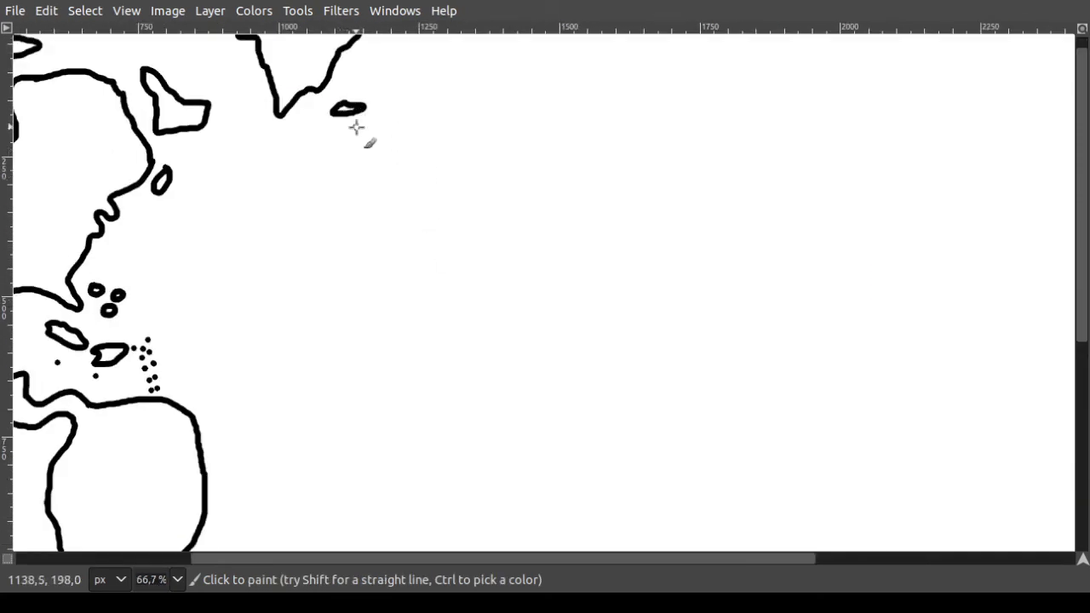
# - Paint Ireland as a closed, lumpy outline about 65 px wide, southeast of the small island beside Greenland
pyautogui.scroll(1, 401, 182)
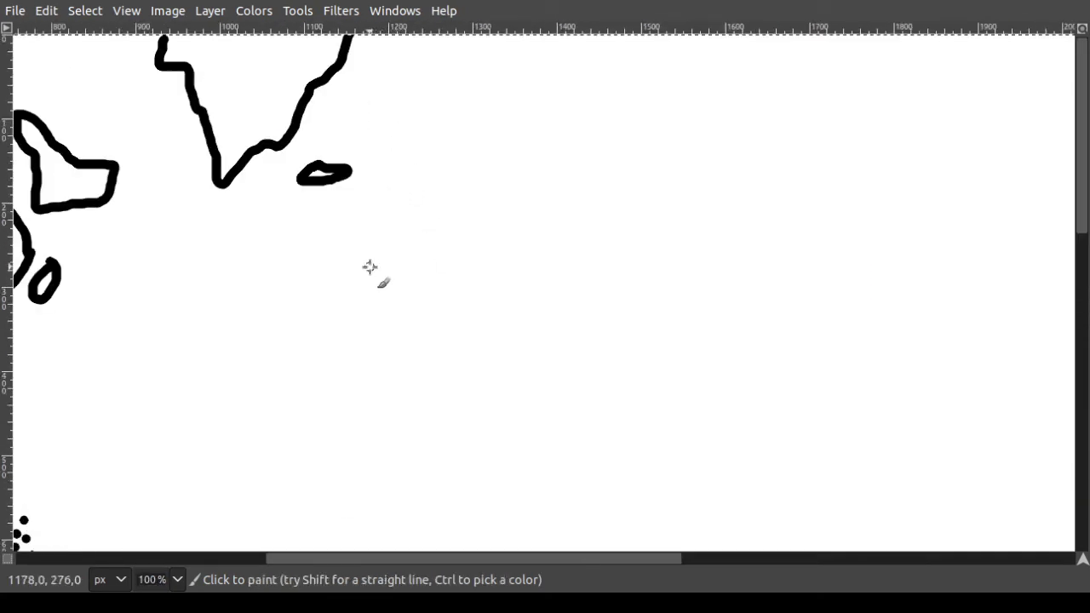
pyautogui.hotkey('ctrl', 'z')
pyautogui.scroll(2, 422, 236)
pyautogui.click(397, 198)
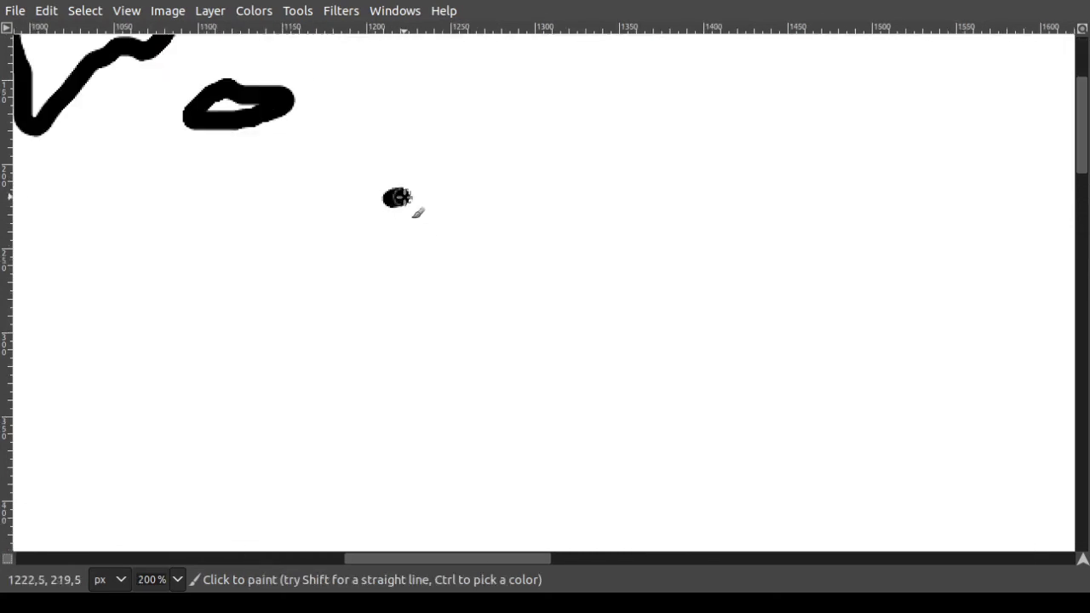
pyautogui.moveTo(388, 200)
pyautogui.mouseDown()
pyautogui.moveTo(357, 238)
pyautogui.moveTo(334, 241)
pyautogui.moveTo(328, 292)
pyautogui.moveTo(389, 294)
pyautogui.moveTo(416, 238)
pyautogui.mouseUp()
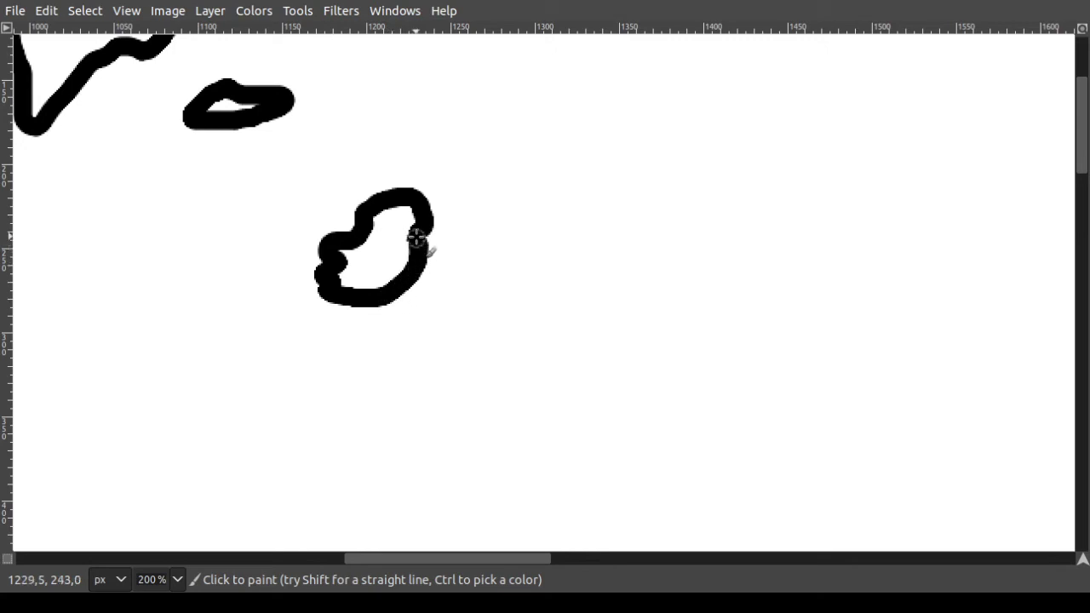
pyautogui.moveTo(470, 107)
pyautogui.mouseDown()
pyautogui.moveTo(511, 105)
pyautogui.moveTo(513, 134)
pyautogui.moveTo(540, 172)
pyautogui.moveTo(484, 119)
pyautogui.moveTo(532, 172)
pyautogui.mouseUp()
pyautogui.hotkey('ctrl', 'z')
pyautogui.moveTo(473, 127)
pyautogui.mouseDown()
pyautogui.moveTo(452, 152)
pyautogui.moveTo(473, 157)
pyautogui.moveTo(466, 182)
pyautogui.moveTo(508, 209)
pyautogui.moveTo(511, 225)
pyautogui.moveTo(482, 241)
pyautogui.moveTo(489, 263)
pyautogui.moveTo(448, 282)
pyautogui.moveTo(478, 294)
pyautogui.moveTo(444, 304)
pyautogui.mouseUp()
pyautogui.hotkey('ctrl', 'z')
pyautogui.moveTo(479, 124)
pyautogui.mouseDown()
pyautogui.moveTo(450, 151)
pyautogui.moveTo(471, 156)
pyautogui.moveTo(467, 194)
pyautogui.moveTo(484, 191)
pyautogui.moveTo(473, 213)
pyautogui.moveTo(500, 209)
pyautogui.moveTo(475, 122)
pyautogui.moveTo(450, 146)
pyautogui.moveTo(473, 154)
pyautogui.moveTo(461, 177)
pyautogui.mouseUp()
pyautogui.hotkey('ctrl', 'z')
pyautogui.moveTo(507, 208); pyautogui.dragTo(502, 248)
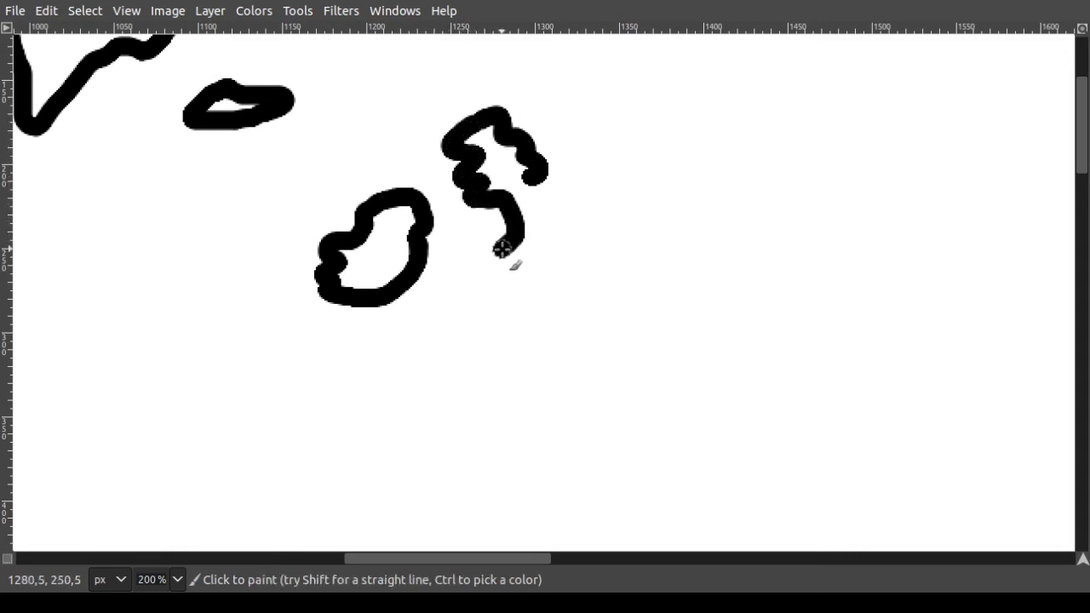
pyautogui.hotkey('ctrl', 'z')
pyautogui.hotkey('ctrl', 'z')
pyautogui.hotkey('ctrl', 'z')
pyautogui.hotkey('ctrl', 'z')
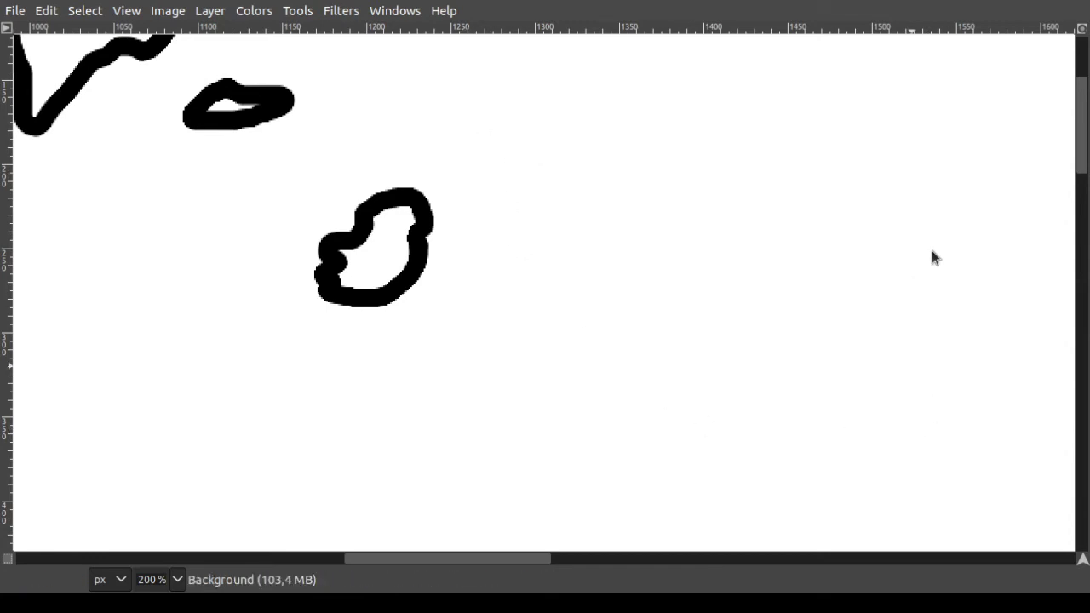
pyautogui.scroll(1, 492, 179)
pyautogui.moveTo(490, 101); pyautogui.dragTo(558, 89)
pyautogui.scroll(1, 523, 188)
pyautogui.hotkey('ctrl', 'z')
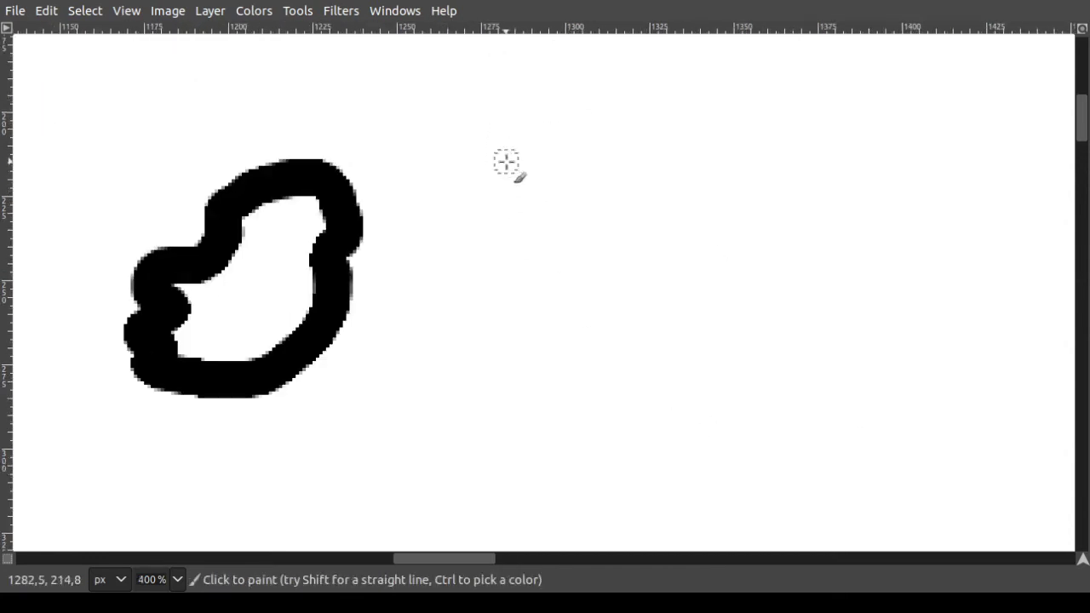
# - Paint a small elongated ring-shaped island northeast of Ireland and Great Britain's jagged northern coast beside it
pyautogui.scroll(3, 503, 170)
pyautogui.moveTo(411, 347)
pyautogui.mouseDown()
pyautogui.moveTo(439, 288)
pyautogui.moveTo(479, 305)
pyautogui.moveTo(428, 344)
pyautogui.moveTo(486, 367)
pyautogui.moveTo(546, 305)
pyautogui.moveTo(581, 326)
pyautogui.moveTo(563, 351)
pyautogui.moveTo(606, 355)
pyautogui.moveTo(587, 376)
pyautogui.moveTo(614, 407)
pyautogui.mouseUp()
pyautogui.moveTo(477, 381)
pyautogui.mouseDown()
pyautogui.moveTo(480, 409)
pyautogui.moveTo(525, 449)
pyautogui.moveTo(572, 436)
pyautogui.mouseUp()
pyautogui.scroll(-3, 567, 416)
pyautogui.moveTo(562, 181)
pyautogui.mouseDown()
pyautogui.moveTo(586, 208)
pyautogui.moveTo(582, 262)
pyautogui.moveTo(562, 284)
pyautogui.moveTo(521, 271)
pyautogui.moveTo(506, 293)
pyautogui.moveTo(520, 308)
pyautogui.moveTo(495, 328)
pyautogui.mouseUp()
pyautogui.hotkey('ctrl', 'z')
pyautogui.moveTo(559, 190)
pyautogui.mouseDown()
pyautogui.moveTo(593, 233)
pyautogui.moveTo(570, 272)
pyautogui.moveTo(509, 286)
pyautogui.moveTo(571, 189)
pyautogui.moveTo(583, 243)
pyautogui.moveTo(574, 275)
pyautogui.mouseUp()
pyautogui.hotkey('ctrl', 'z')
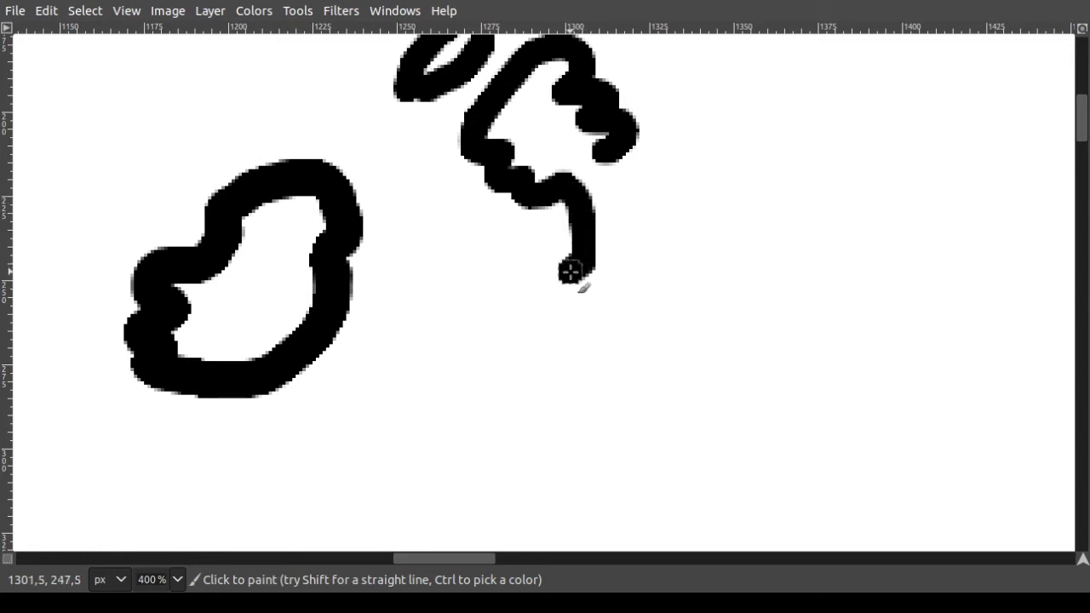
pyautogui.hotkey('ctrl', 'z')
# - Paint Great Britain's indented western coast and its southern and eastern coasts to close the outline, plus one island dot off the west
pyautogui.moveTo(562, 189)
pyautogui.mouseDown()
pyautogui.moveTo(557, 270)
pyautogui.moveTo(508, 284)
pyautogui.moveTo(514, 303)
pyautogui.moveTo(550, 323)
pyautogui.moveTo(501, 367)
pyautogui.moveTo(543, 375)
pyautogui.moveTo(568, 397)
pyautogui.moveTo(467, 420)
pyautogui.moveTo(474, 439)
pyautogui.moveTo(633, 427)
pyautogui.mouseUp()
pyautogui.moveTo(608, 158)
pyautogui.mouseDown()
pyautogui.moveTo(644, 195)
pyautogui.moveTo(662, 270)
pyautogui.moveTo(708, 271)
pyautogui.moveTo(601, 158)
pyautogui.moveTo(645, 239)
pyautogui.moveTo(625, 248)
pyautogui.moveTo(742, 364)
pyautogui.moveTo(723, 412)
pyautogui.moveTo(630, 425)
pyautogui.mouseUp()
pyautogui.hotkey('ctrl', 'z')
pyautogui.click(482, 235)
# - Dab three small island dots just south of Great Britain's southwestern tip
pyautogui.scroll(-5, 493, 255)
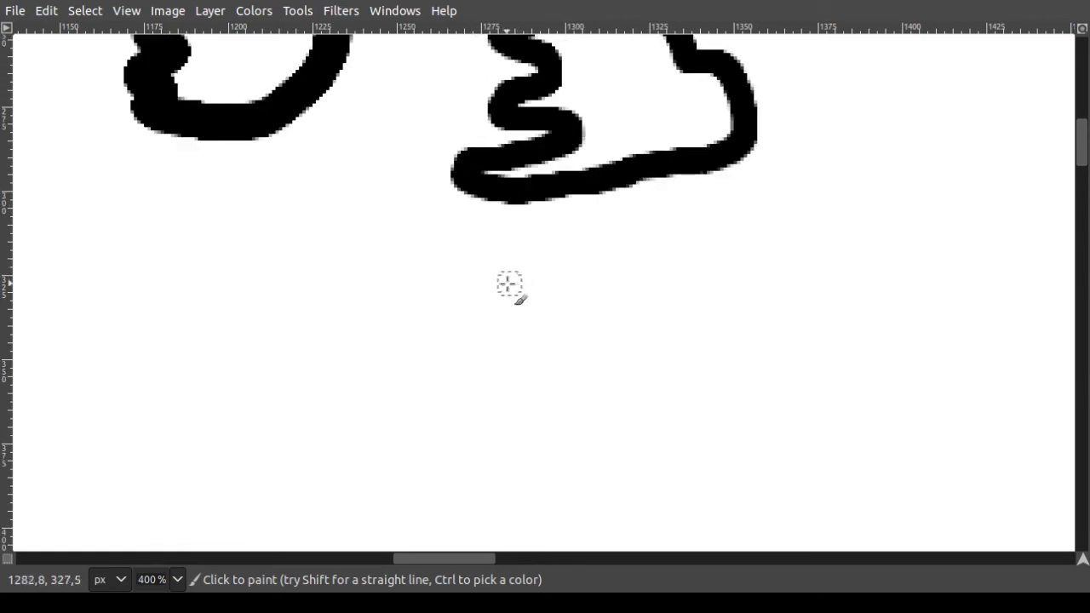
pyautogui.click(425, 244)
pyautogui.click(479, 276)
pyautogui.hotkey('ctrl', 'z')
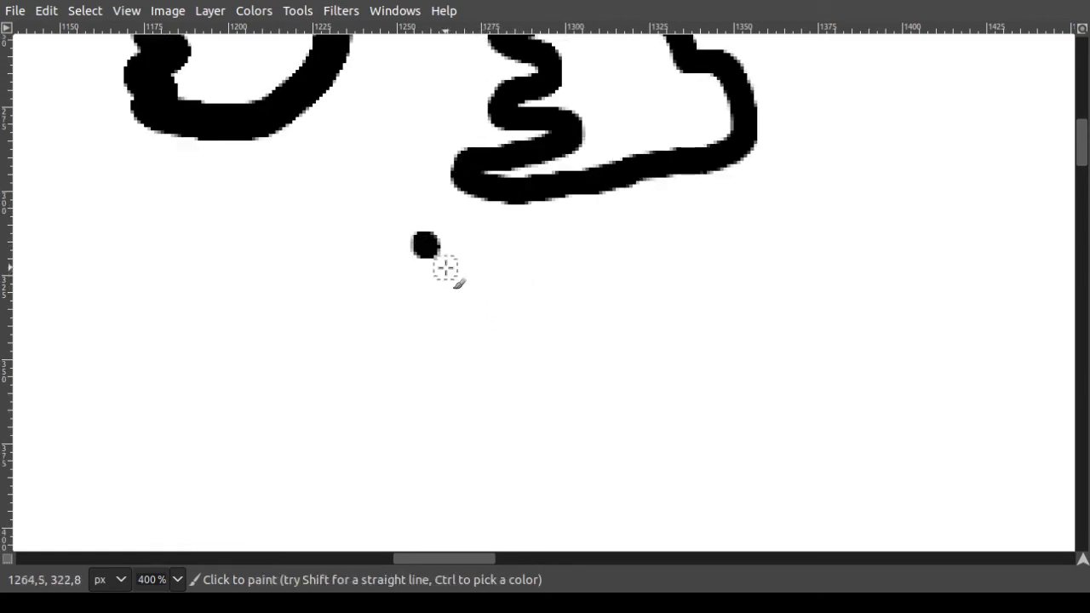
pyautogui.click(443, 266)
pyautogui.click(506, 295)
pyautogui.scroll(-1, 547, 387)
pyautogui.moveTo(521, 347)
pyautogui.mouseDown()
pyautogui.moveTo(451, 356)
pyautogui.moveTo(524, 381)
pyautogui.moveTo(593, 339)
pyautogui.moveTo(537, 346)
pyautogui.moveTo(720, 302)
pyautogui.mouseUp()
pyautogui.hotkey('ctrl', 'z')
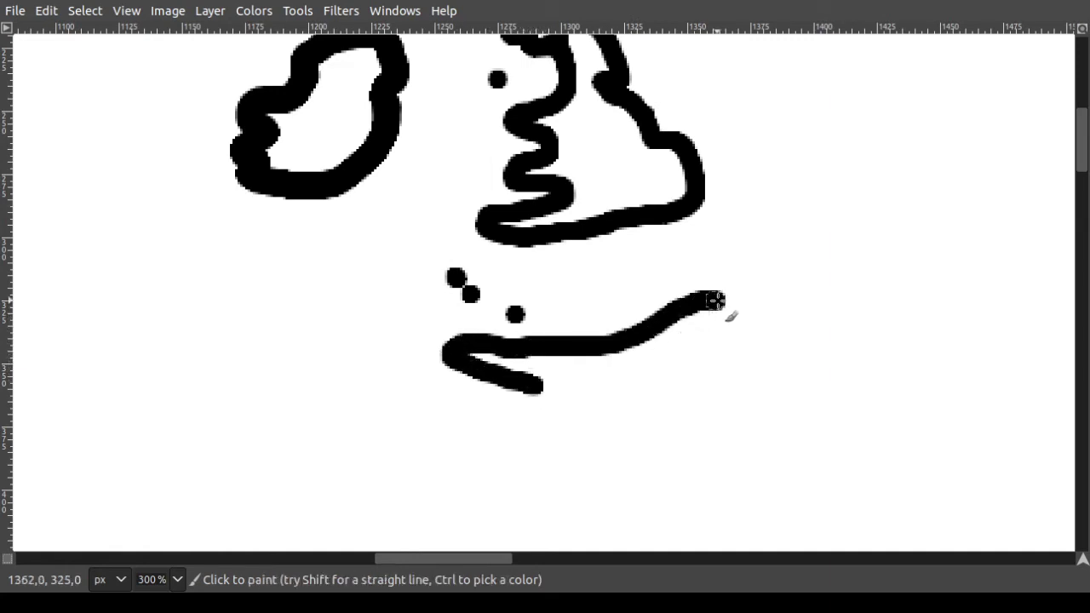
pyautogui.scroll(-6, 688, 340)
pyautogui.scroll(2, 681, 315)
pyautogui.scroll(6, 681, 315)
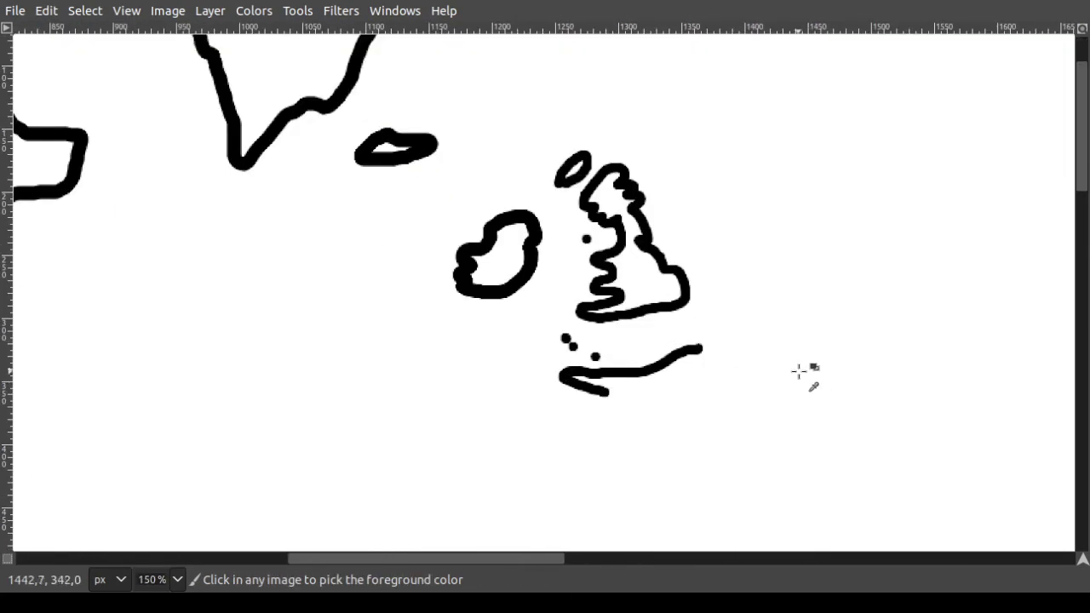
pyautogui.hotkey('ctrl', 'z')
pyautogui.hotkey('ctrl', 'z')
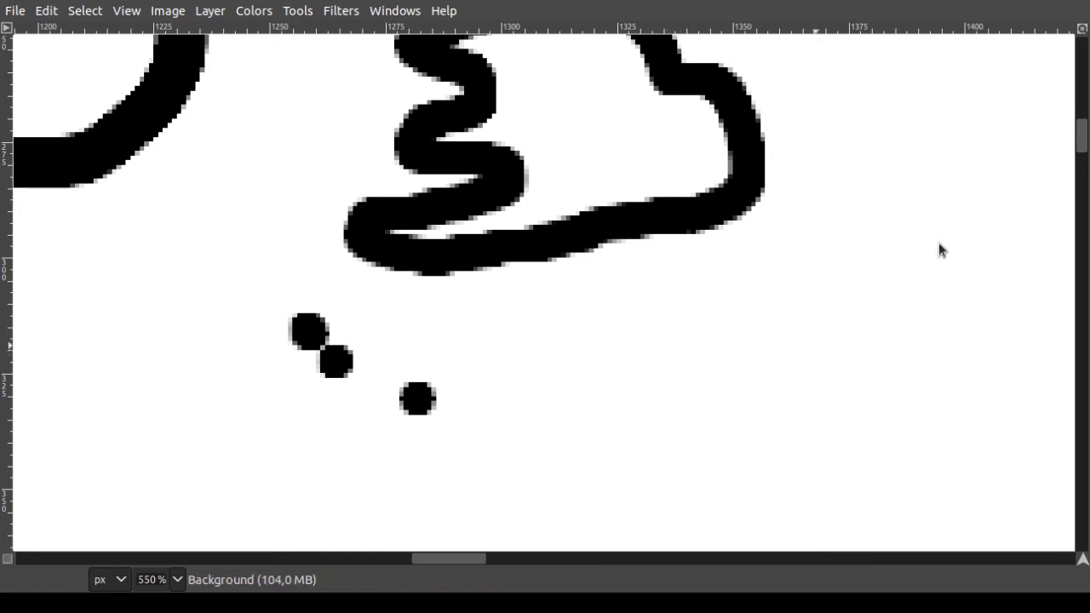
pyautogui.scroll(-5, 939, 249)
pyautogui.moveTo(415, 222)
pyautogui.mouseDown()
pyautogui.moveTo(329, 229)
pyautogui.moveTo(355, 284)
pyautogui.mouseUp()
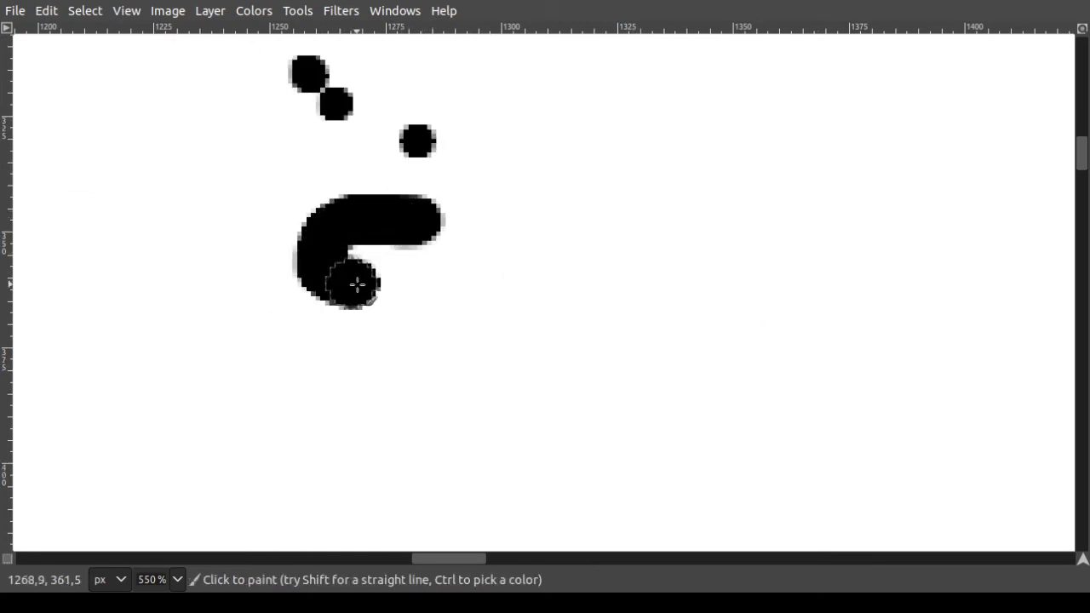
pyautogui.hotkey('ctrl', 'z')
# - Paint mainland Europe's coast with a thicker stroke, from a rounded western hook below Great Britain northeast to a small Danish peninsula
pyautogui.scroll(-1, 457, 280)
pyautogui.moveTo(422, 223)
pyautogui.mouseDown()
pyautogui.moveTo(332, 232)
pyautogui.moveTo(401, 296)
pyautogui.moveTo(517, 236)
pyautogui.moveTo(651, 183)
pyautogui.mouseUp()
pyautogui.scroll(5, 608, 280)
pyautogui.moveTo(645, 433)
pyautogui.mouseDown()
pyautogui.moveTo(725, 352)
pyautogui.moveTo(783, 315)
pyautogui.mouseUp()
pyautogui.moveTo(482, 565)
pyautogui.mouseDown()
pyautogui.moveTo(560, 558)
pyautogui.moveTo(513, 560)
pyautogui.mouseUp()
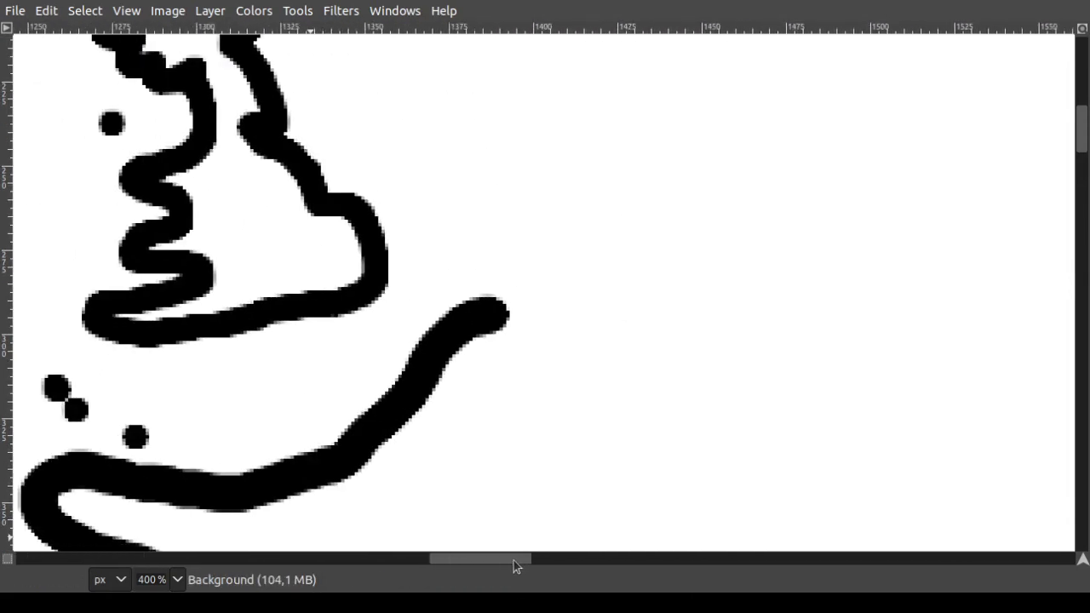
pyautogui.moveTo(526, 318)
pyautogui.mouseDown()
pyautogui.moveTo(599, 313)
pyautogui.moveTo(654, 283)
pyautogui.moveTo(642, 228)
pyautogui.moveTo(660, 185)
pyautogui.moveTo(688, 194)
pyautogui.moveTo(735, 185)
pyautogui.moveTo(753, 302)
pyautogui.mouseUp()
# - Paint southwestern Scandinavia as a C-shaped coast northeast of Great Britain and extend its upper end to the northeast
pyautogui.scroll(5, 587, 267)
pyautogui.scroll(3, 588, 267)
pyautogui.moveTo(523, 92)
pyautogui.mouseDown()
pyautogui.moveTo(458, 131)
pyautogui.moveTo(406, 223)
pyautogui.moveTo(385, 365)
pyautogui.moveTo(416, 446)
pyautogui.moveTo(478, 485)
pyautogui.moveTo(630, 488)
pyautogui.moveTo(642, 423)
pyautogui.moveTo(637, 322)
pyautogui.moveTo(638, 256)
pyautogui.mouseUp()
pyautogui.hotkey('ctrl', 'z')
pyautogui.moveTo(584, 65)
pyautogui.mouseDown()
pyautogui.moveTo(518, 126)
pyautogui.moveTo(484, 256)
pyautogui.moveTo(412, 271)
pyautogui.moveTo(389, 434)
pyautogui.moveTo(451, 475)
pyautogui.mouseUp()
pyautogui.hotkey('ctrl', 'z')
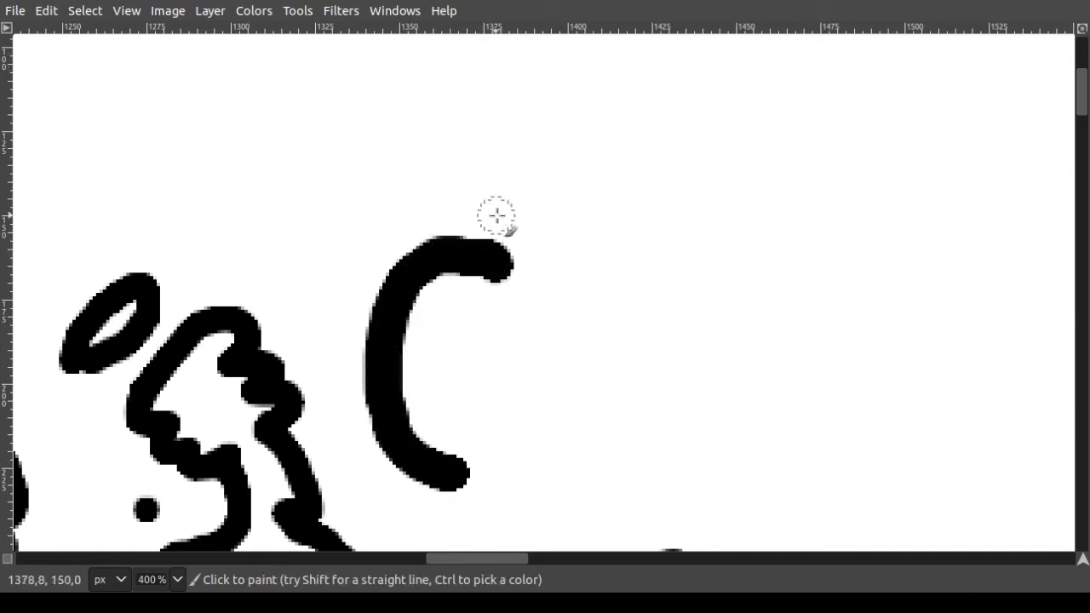
pyautogui.moveTo(500, 264)
pyautogui.mouseDown()
pyautogui.moveTo(587, 127)
pyautogui.moveTo(673, 75)
pyautogui.mouseUp()
pyautogui.keyDown('ctrl'); pyautogui.scroll(-2, 620, 339); pyautogui.keyUp('ctrl')
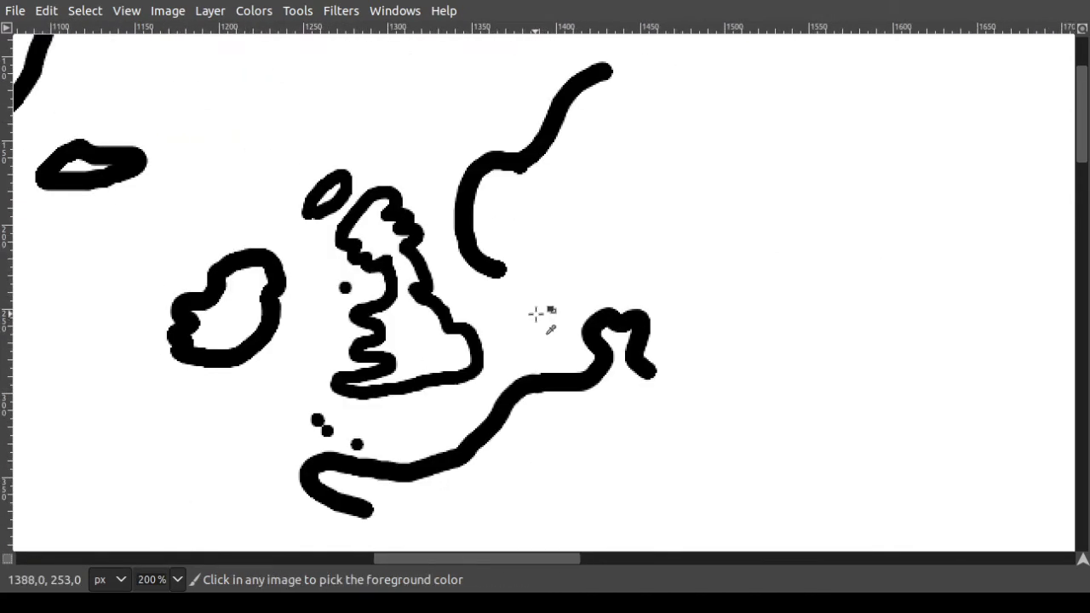
# - Paint Scandinavia's flat southern coast and carry it up its eastern side, curving off to the northeast
pyautogui.moveTo(498, 264)
pyautogui.mouseDown()
pyautogui.moveTo(532, 267)
pyautogui.moveTo(579, 230)
pyautogui.moveTo(609, 179)
pyautogui.mouseUp()
pyautogui.hotkey('ctrl', 'z')
pyautogui.moveTo(511, 272)
pyautogui.mouseDown()
pyautogui.moveTo(579, 272)
pyautogui.moveTo(602, 167)
pyautogui.moveTo(660, 121)
pyautogui.mouseUp()
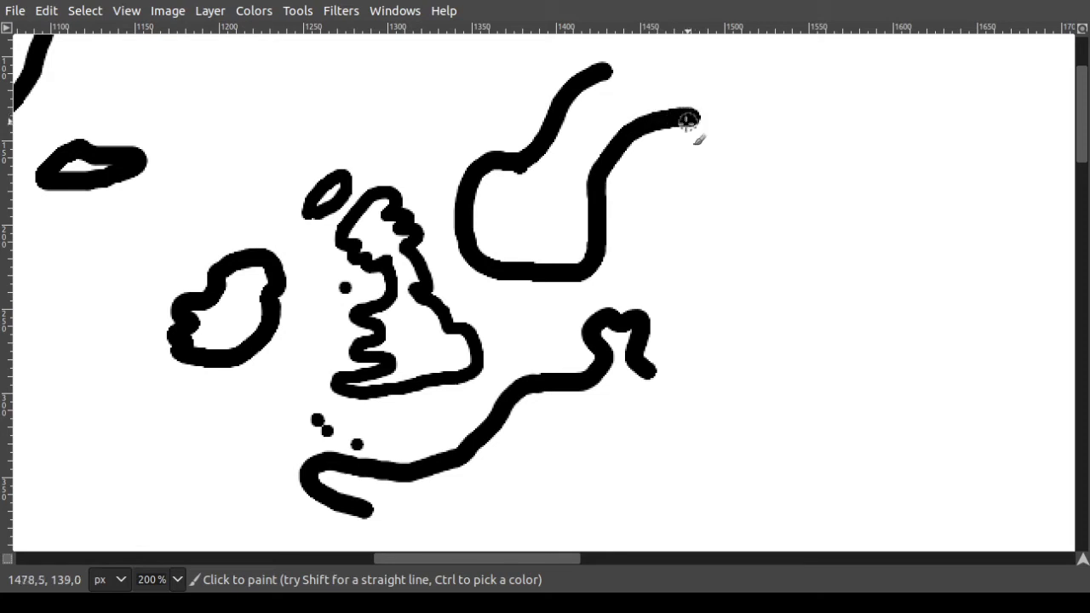
# - Erase the upper part of Scandinavia's western coast and repaint it as a longer diagonal line to the northeast
pyautogui.scroll(4, 596, 213)
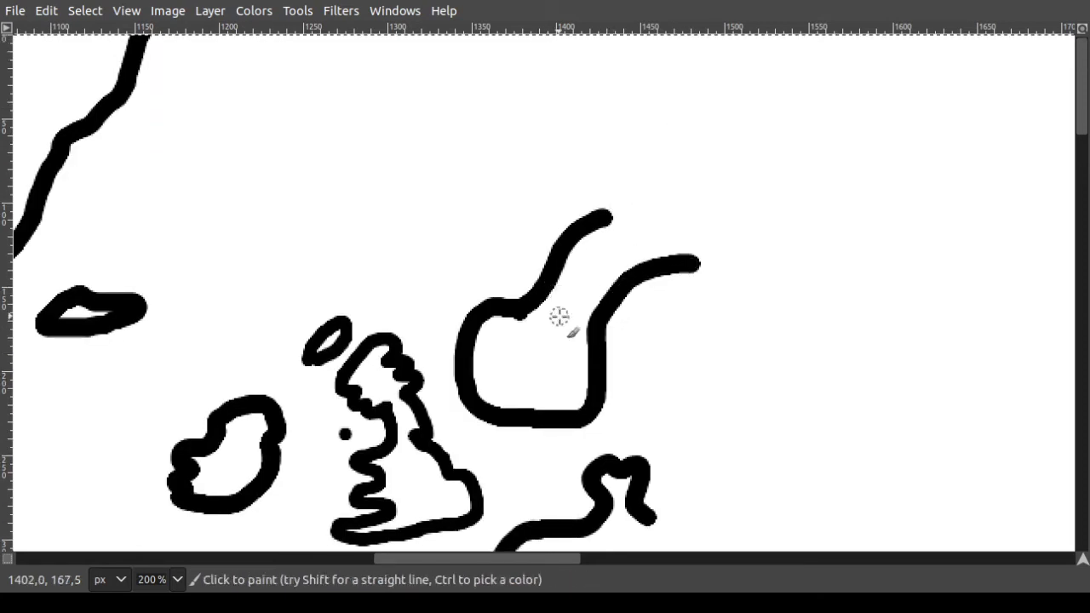
pyautogui.hotkey('shift', 'e')
pyautogui.moveTo(601, 204); pyautogui.dragTo(517, 319)
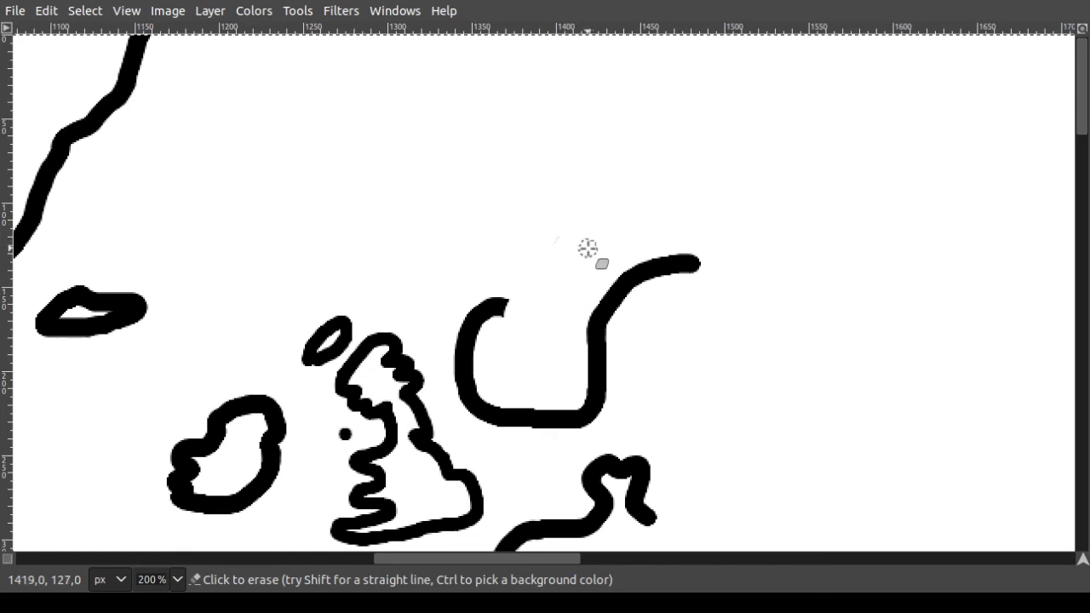
pyautogui.press('p')
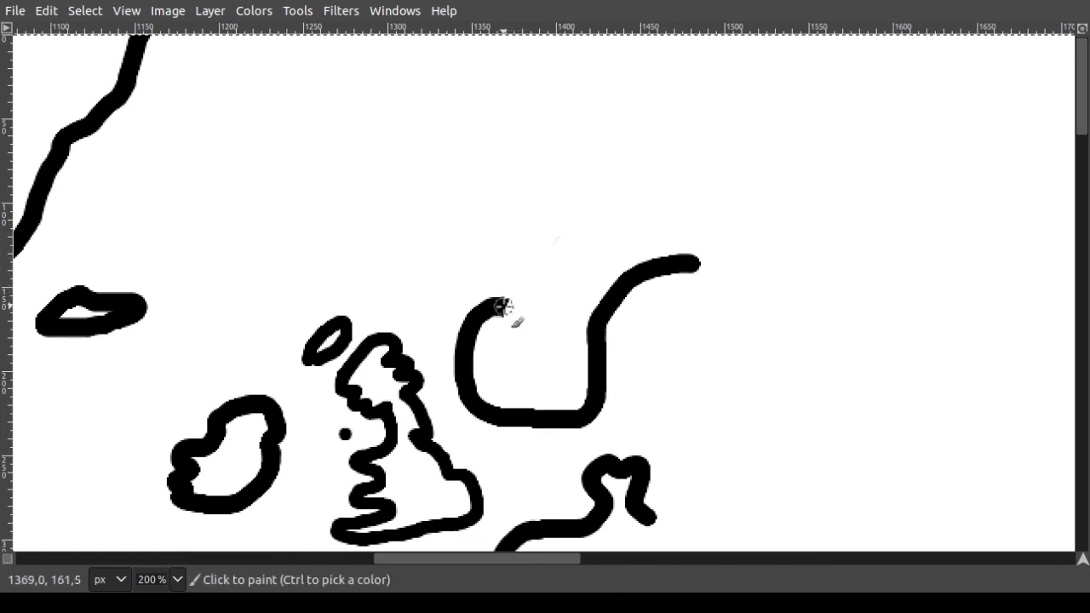
pyautogui.moveTo(502, 307)
pyautogui.mouseDown()
pyautogui.moveTo(570, 203)
pyautogui.moveTo(607, 161)
pyautogui.moveTo(634, 151)
pyautogui.mouseUp()
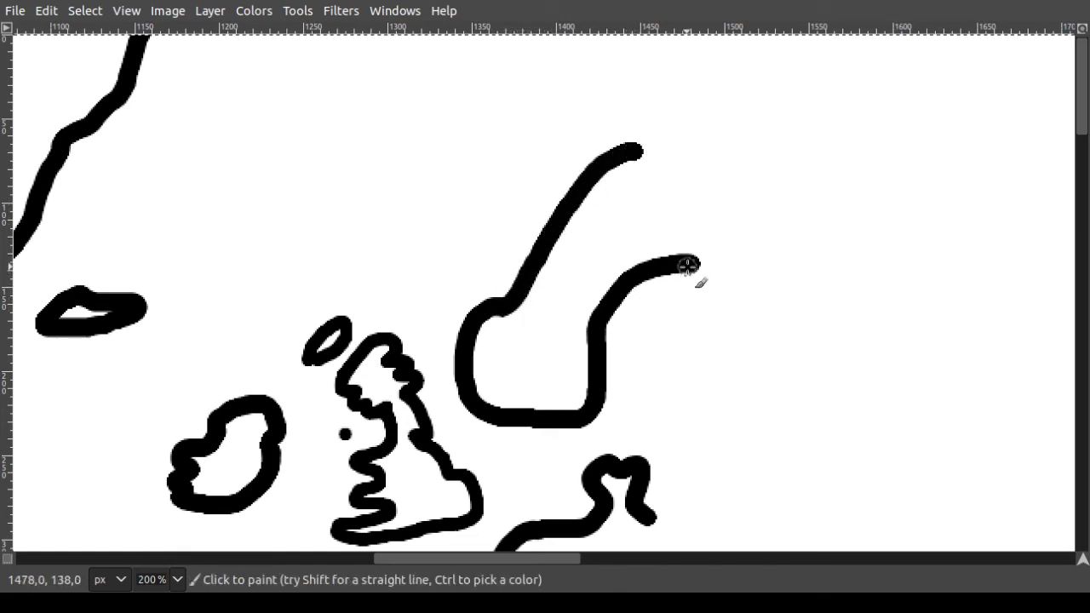
# - Extend Scandinavia's eastern coast around and down to a short eastward stretch, and lengthen the mainland coast slightly past the Danish peninsula
pyautogui.moveTo(688, 266)
pyautogui.mouseDown()
pyautogui.moveTo(710, 317)
pyautogui.moveTo(690, 380)
pyautogui.moveTo(745, 392)
pyautogui.mouseUp()
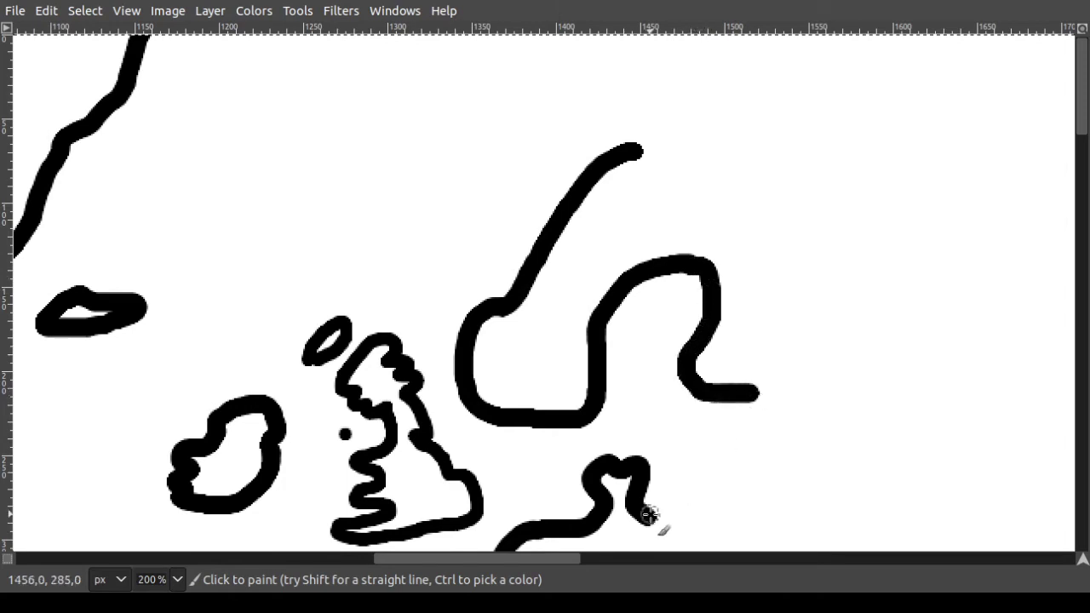
pyautogui.scroll(-5, 665, 518)
pyautogui.press('ctrl')
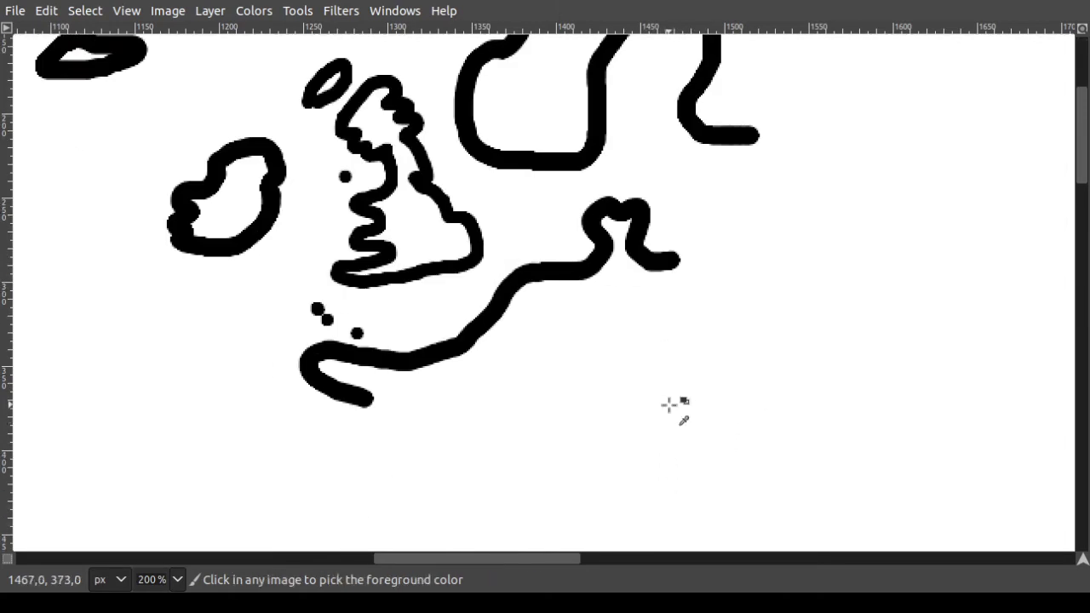
# - Undo the whole Scandinavian outline and the short coast extension east of the Danish peninsula
pyautogui.hotkey('ctrl', 'z')
pyautogui.hotkey('ctrl', 'z')
pyautogui.hotkey('ctrl', 'z')
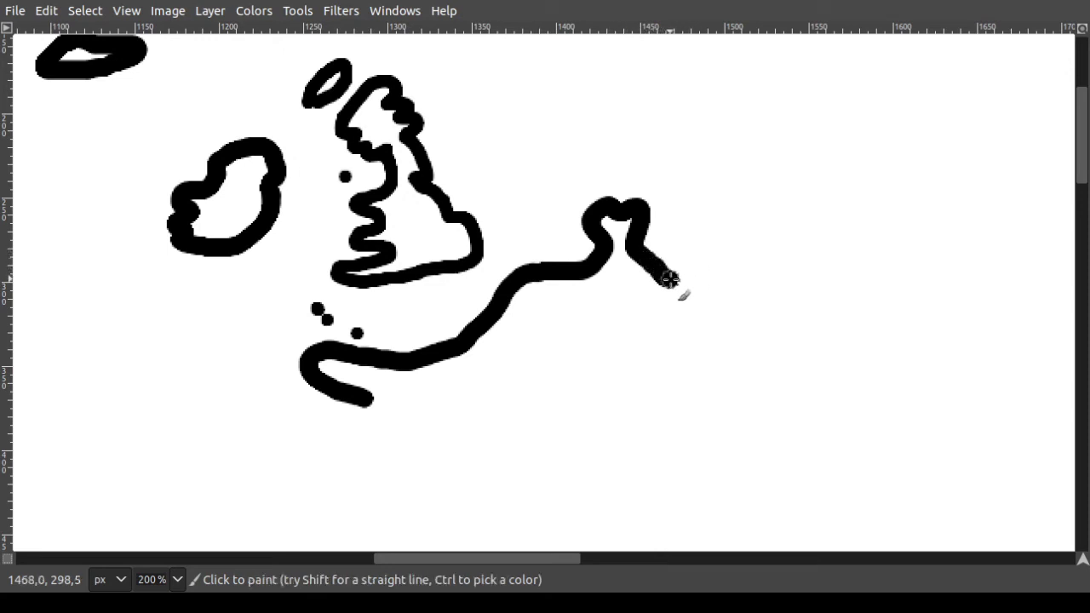
# - Paint the mainland coast east from the Danish peninsula, rising northeast and ending in a rounded bend
pyautogui.moveTo(569, 558); pyautogui.dragTo(619, 557)
pyautogui.moveTo(481, 271); pyautogui.dragTo(520, 239)
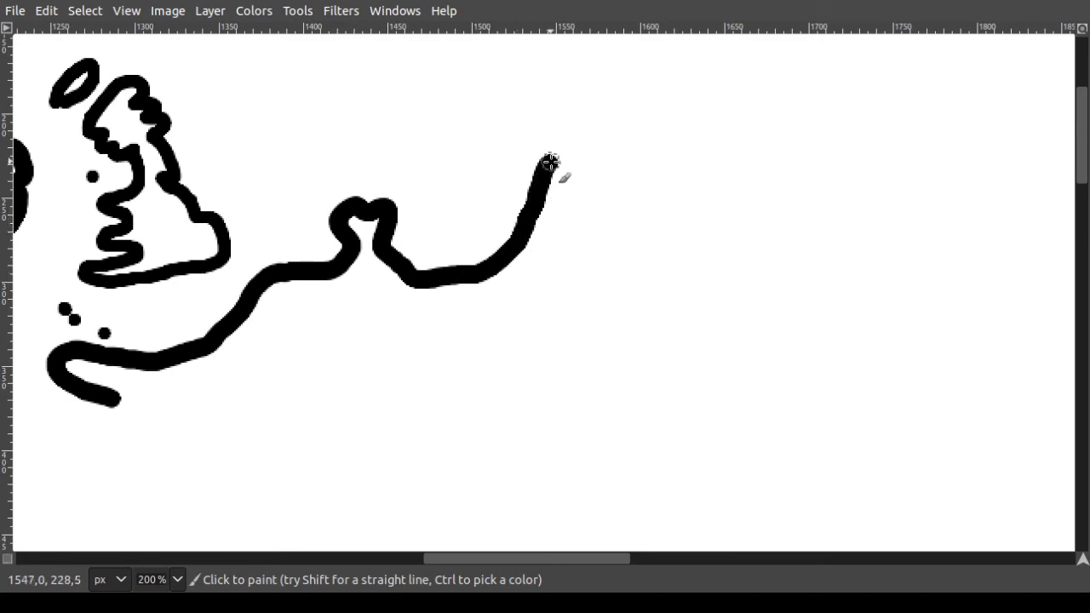
pyautogui.scroll(5, 566, 216)
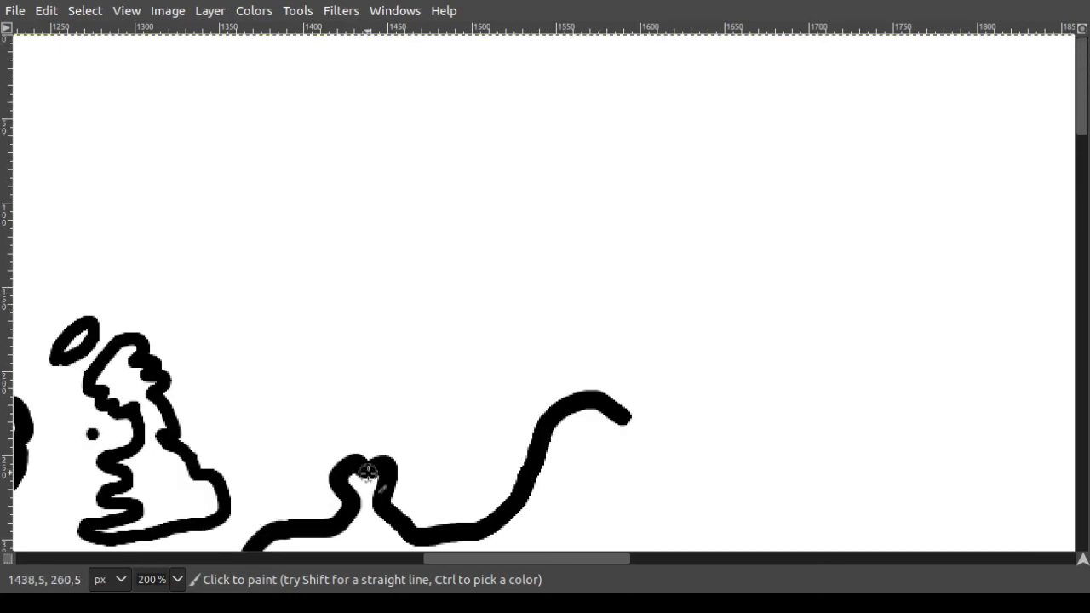
# - Continue the Baltic coast from its eastern bend around Finland and the Gulf of Bothnia to Scandinavia's southern tip
pyautogui.moveTo(491, 554); pyautogui.dragTo(442, 559)
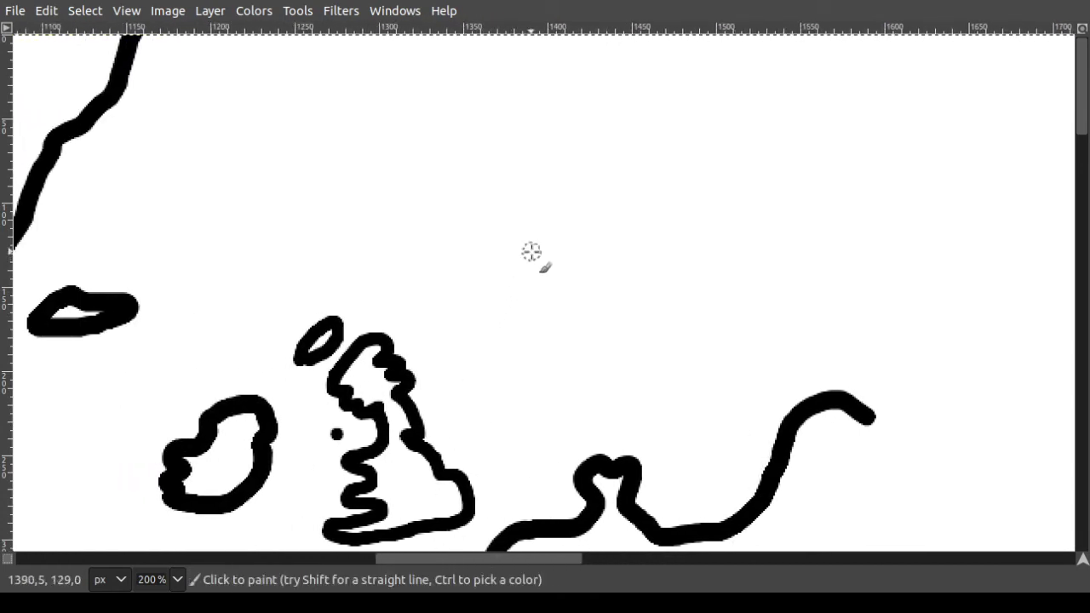
pyautogui.moveTo(865, 415)
pyautogui.mouseDown()
pyautogui.moveTo(881, 383)
pyautogui.moveTo(791, 361)
pyautogui.moveTo(774, 343)
pyautogui.moveTo(774, 239)
pyautogui.moveTo(749, 223)
pyautogui.mouseUp()
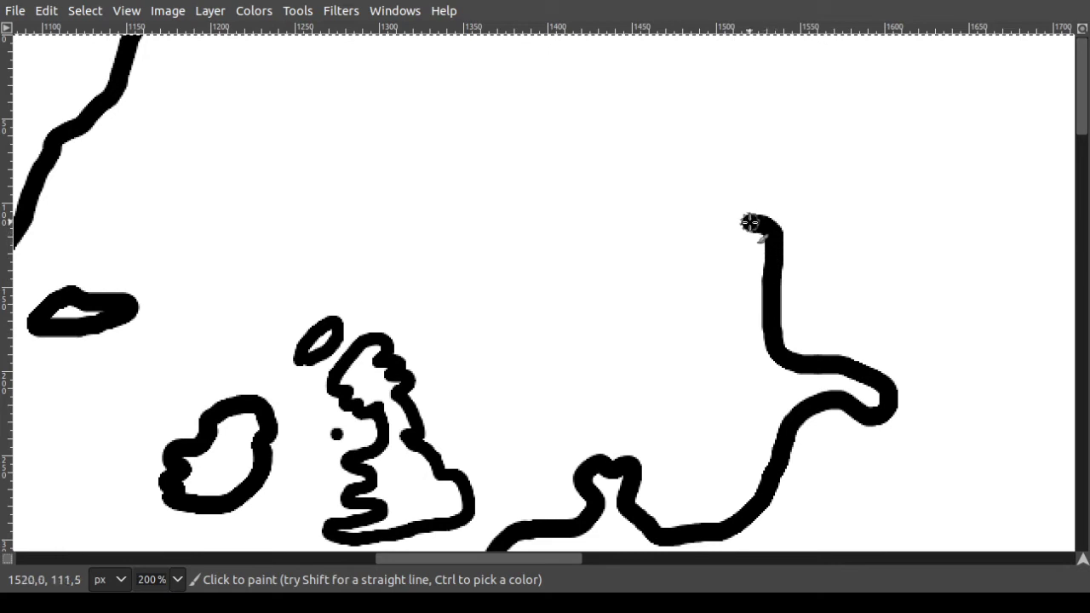
pyautogui.moveTo(677, 245); pyautogui.dragTo(657, 281)
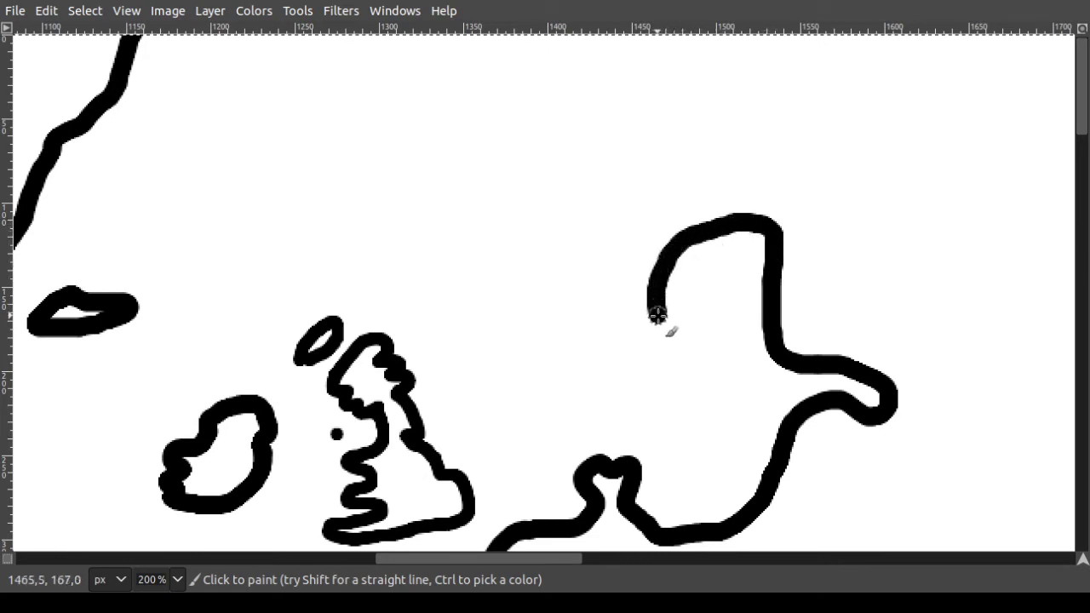
pyautogui.moveTo(664, 345)
pyautogui.mouseDown()
pyautogui.moveTo(643, 401)
pyautogui.moveTo(598, 410)
pyautogui.moveTo(561, 378)
pyautogui.mouseUp()
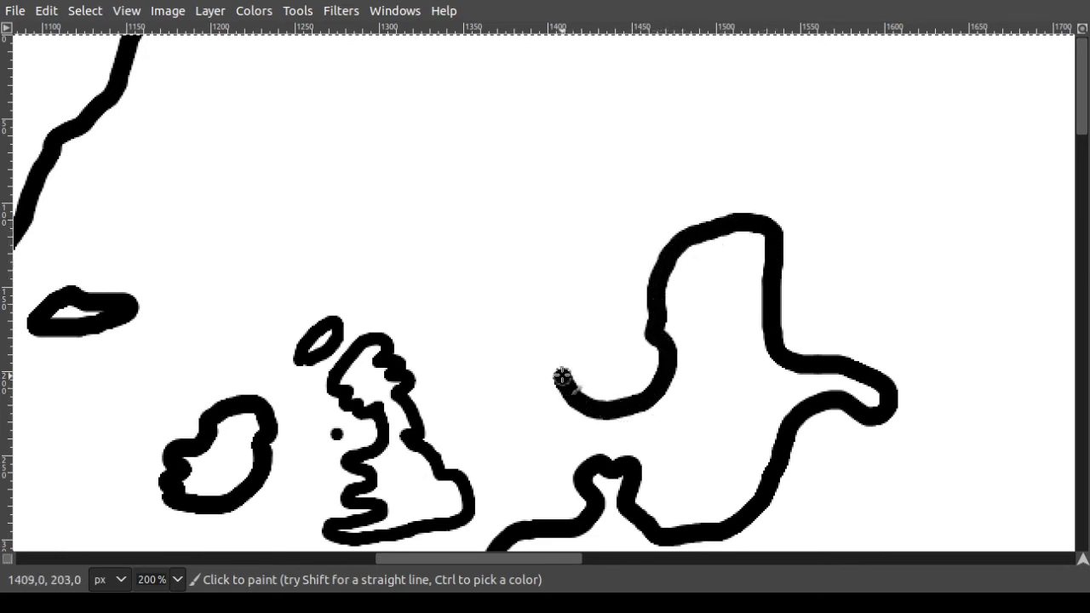
# - Paint Scandinavia's western coast upward from the southern tip, erase its stray end and repaint it sweeping northeast
pyautogui.moveTo(576, 317)
pyautogui.mouseDown()
pyautogui.moveTo(636, 234)
pyautogui.moveTo(690, 179)
pyautogui.moveTo(625, 256)
pyautogui.moveTo(656, 192)
pyautogui.moveTo(652, 206)
pyautogui.moveTo(682, 181)
pyautogui.moveTo(614, 297)
pyautogui.moveTo(619, 229)
pyautogui.mouseUp()
pyautogui.hotkey('shift', 'e')
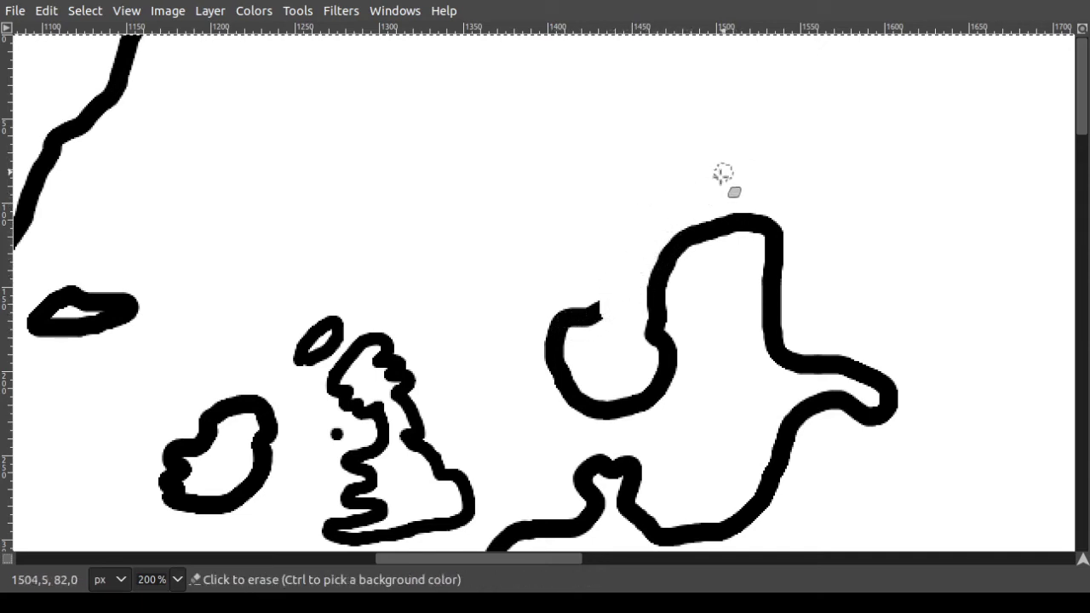
pyautogui.press('p')
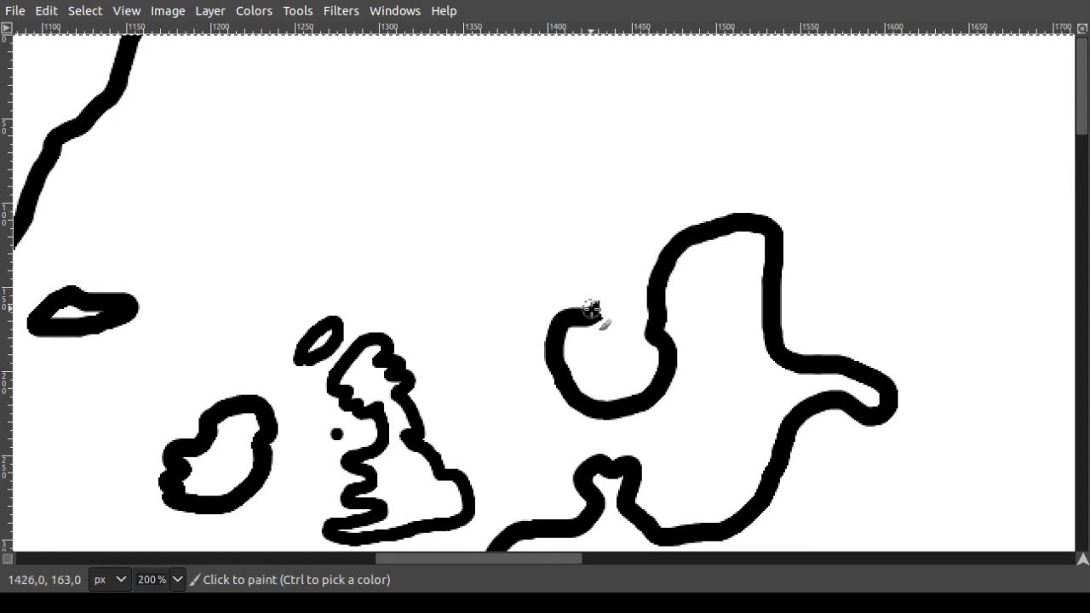
pyautogui.moveTo(601, 307)
pyautogui.mouseDown()
pyautogui.moveTo(656, 171)
pyautogui.moveTo(649, 141)
pyautogui.moveTo(622, 234)
pyautogui.moveTo(604, 244)
pyautogui.moveTo(600, 356)
pyautogui.moveTo(598, 332)
pyautogui.moveTo(579, 317)
pyautogui.moveTo(588, 312)
pyautogui.moveTo(562, 316)
pyautogui.moveTo(610, 223)
pyautogui.moveTo(673, 166)
pyautogui.moveTo(702, 158)
pyautogui.moveTo(724, 169)
pyautogui.moveTo(746, 153)
pyautogui.mouseUp()
pyautogui.hotkey('shift', 'e')
pyautogui.press('p')
# - Outline a wedge-shaped island north of Scandinavia and dot two small islands north of Britain
pyautogui.keyDown('ctrl'); pyautogui.scroll(-2, 384, 213); pyautogui.keyUp('ctrl')
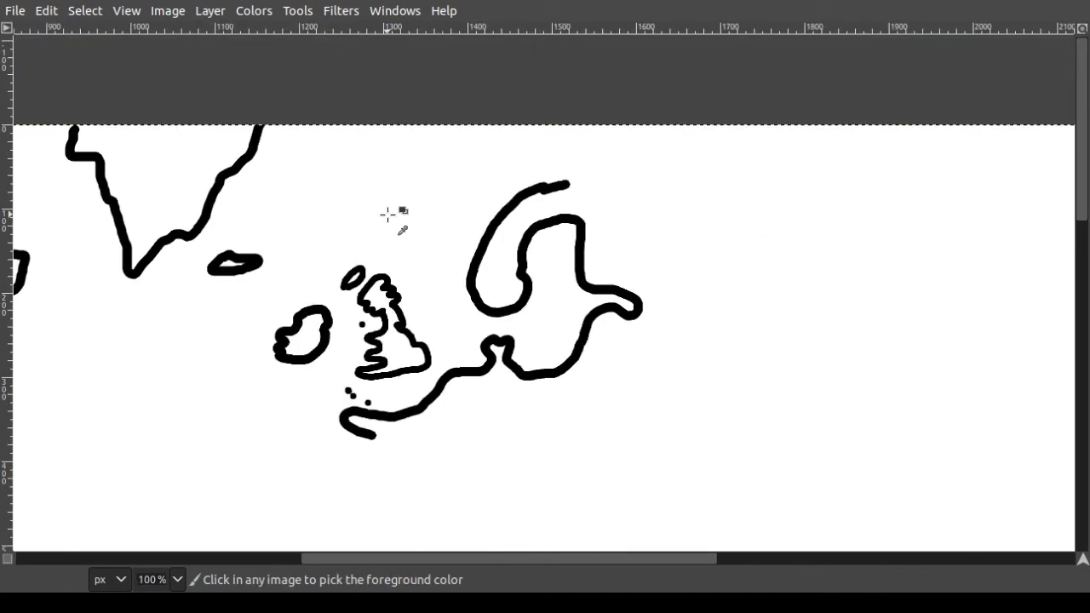
pyautogui.keyDown('ctrl'); pyautogui.scroll(1, 379, 125); pyautogui.keyUp('ctrl')
pyautogui.moveTo(547, 89)
pyautogui.mouseDown()
pyautogui.moveTo(562, 134)
pyautogui.moveTo(545, 90)
pyautogui.moveTo(588, 132)
pyautogui.mouseUp()
pyautogui.hotkey('ctrl', 'z')
pyautogui.click(372, 227)
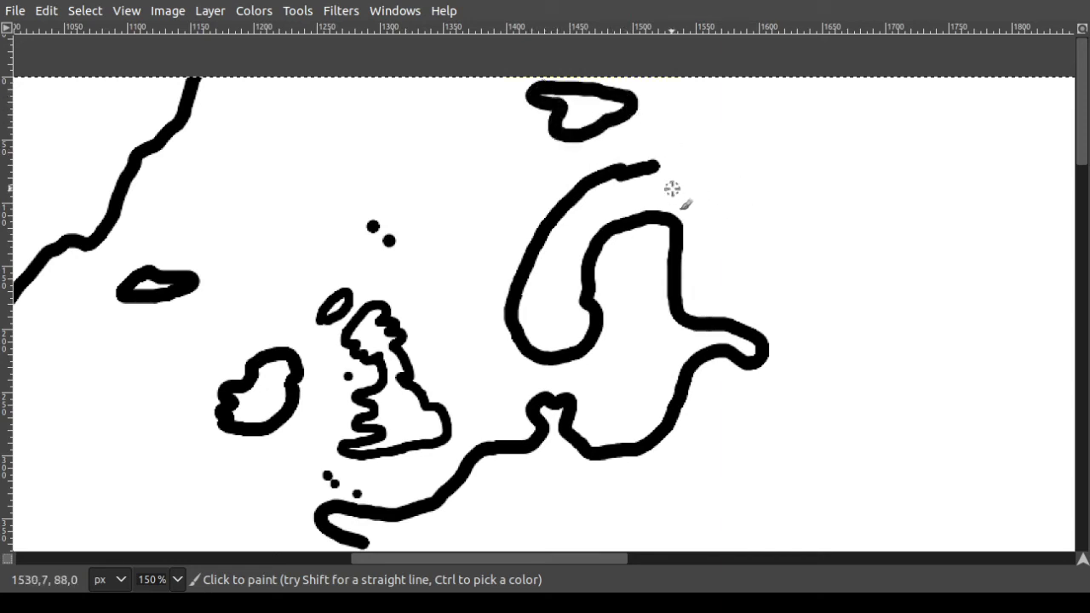
# - Extend Scandinavia's northern coast eastward and paint France's western coast curving south from the Brittany tip
pyautogui.moveTo(654, 168); pyautogui.dragTo(720, 169)
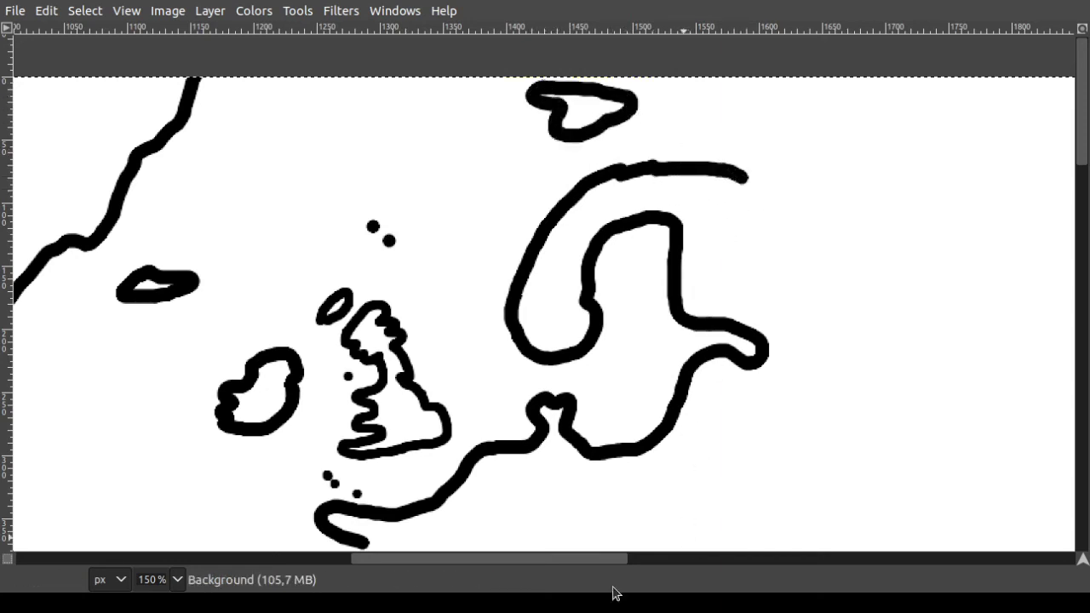
pyautogui.scroll(-5, 448, 482)
pyautogui.moveTo(361, 290)
pyautogui.mouseDown()
pyautogui.moveTo(383, 329)
pyautogui.moveTo(379, 369)
pyautogui.moveTo(358, 386)
pyautogui.moveTo(267, 372)
pyautogui.mouseUp()
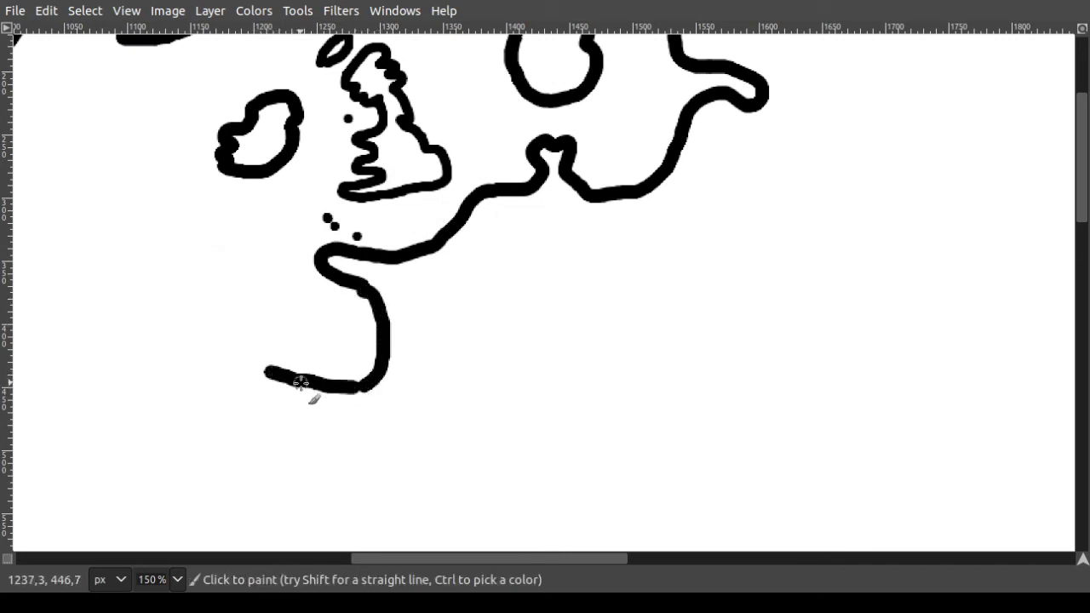
pyautogui.hotkey('ctrl', 'z')
pyautogui.moveTo(368, 388); pyautogui.dragTo(243, 362)
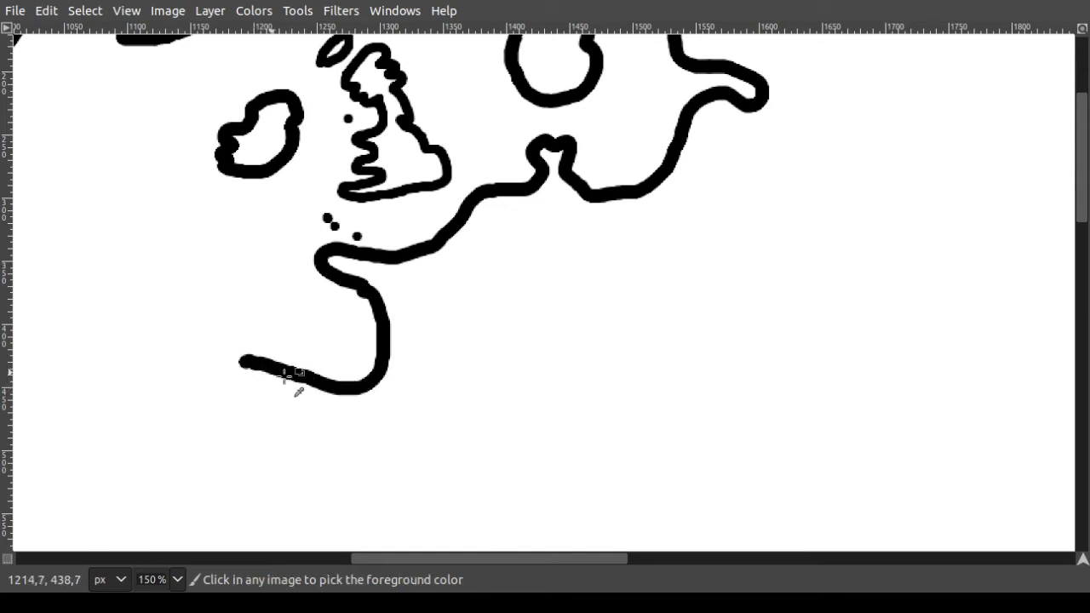
pyautogui.hotkey('ctrl', 'z')
pyautogui.moveTo(361, 387)
pyautogui.mouseDown()
pyautogui.moveTo(253, 394)
pyautogui.moveTo(242, 438)
pyautogui.moveTo(244, 497)
pyautogui.moveTo(351, 522)
pyautogui.mouseUp()
pyautogui.hotkey('ctrl', 'z')
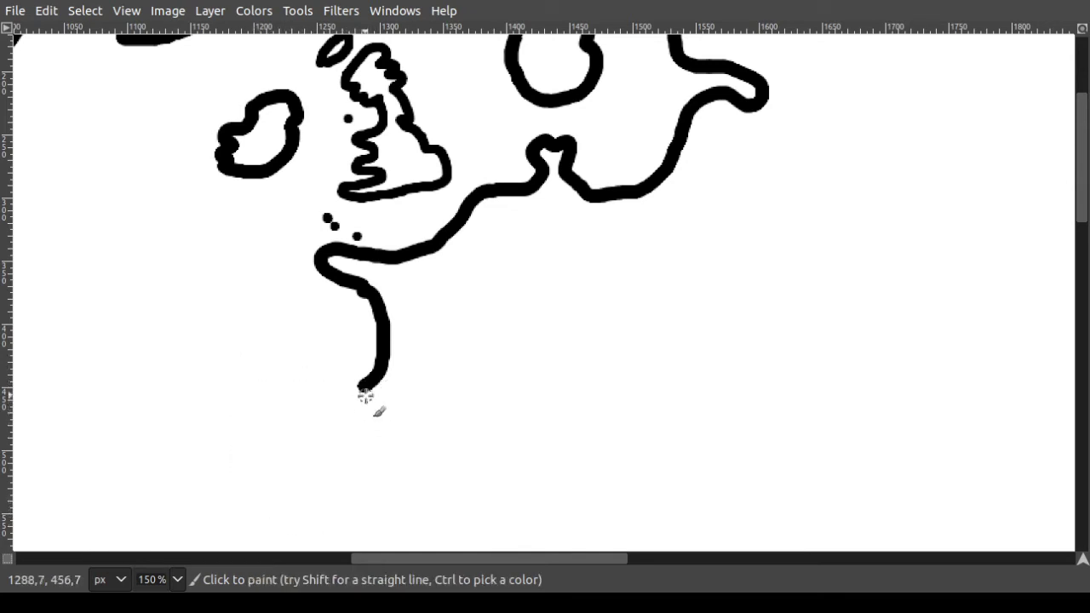
# - Paint the coast around a boxy Iberian peninsula, along southern France and down into a first Italian boot
pyautogui.moveTo(362, 386)
pyautogui.mouseDown()
pyautogui.moveTo(247, 406)
pyautogui.moveTo(243, 527)
pyautogui.moveTo(281, 540)
pyautogui.moveTo(390, 535)
pyautogui.moveTo(402, 526)
pyautogui.moveTo(415, 399)
pyautogui.moveTo(458, 384)
pyautogui.moveTo(501, 388)
pyautogui.moveTo(520, 412)
pyautogui.moveTo(537, 466)
pyautogui.moveTo(560, 482)
pyautogui.moveTo(556, 522)
pyautogui.moveTo(589, 516)
pyautogui.moveTo(640, 462)
pyautogui.mouseUp()
pyautogui.hotkey('ctrl', 'z')
pyautogui.hotkey('ctrl', 'y')
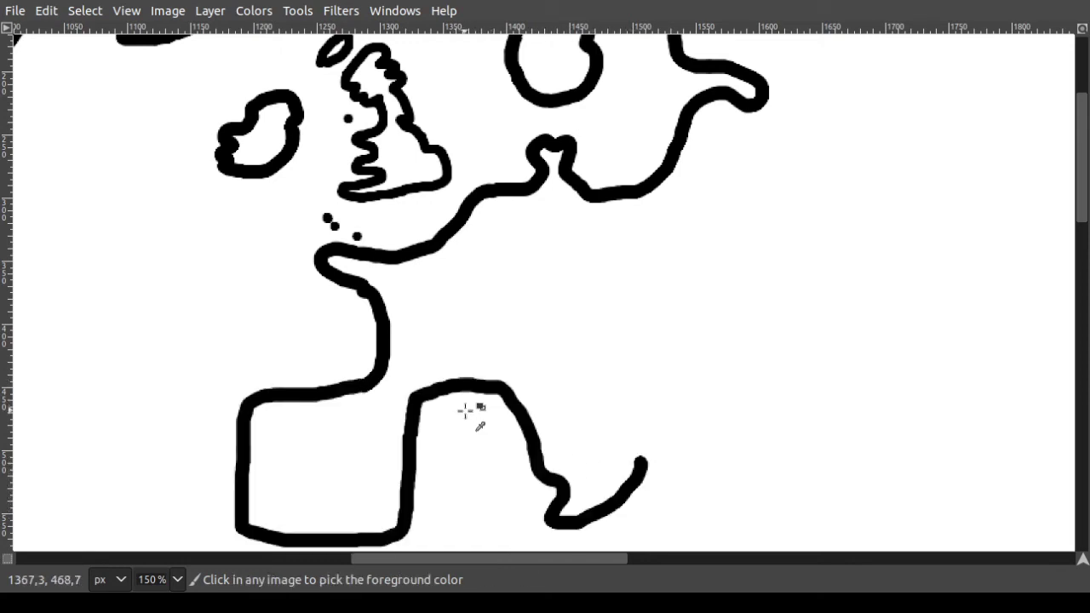
# - Erase the lower part of Italy and repaint its western coast as a short line to the southeast
pyautogui.hotkey('shift', 'e')
pyautogui.moveTo(530, 441)
pyautogui.mouseDown()
pyautogui.moveTo(570, 426)
pyautogui.moveTo(574, 434)
pyautogui.moveTo(523, 459)
pyautogui.moveTo(539, 489)
pyautogui.moveTo(566, 492)
pyautogui.moveTo(571, 453)
pyautogui.moveTo(590, 518)
pyautogui.moveTo(539, 527)
pyautogui.moveTo(669, 453)
pyautogui.moveTo(636, 459)
pyautogui.moveTo(608, 526)
pyautogui.moveTo(588, 483)
pyautogui.moveTo(599, 487)
pyautogui.moveTo(552, 500)
pyautogui.mouseUp()
pyautogui.press('p')
pyautogui.moveTo(532, 448); pyautogui.dragTo(579, 475)
# - Paint Corsica, Sardinia and Sicily, and continue the coast around Italy's boot, up the Adriatic and down the Balkans
pyautogui.moveTo(481, 464)
pyautogui.mouseDown()
pyautogui.moveTo(485, 490)
pyautogui.moveTo(502, 501)
pyautogui.mouseUp()
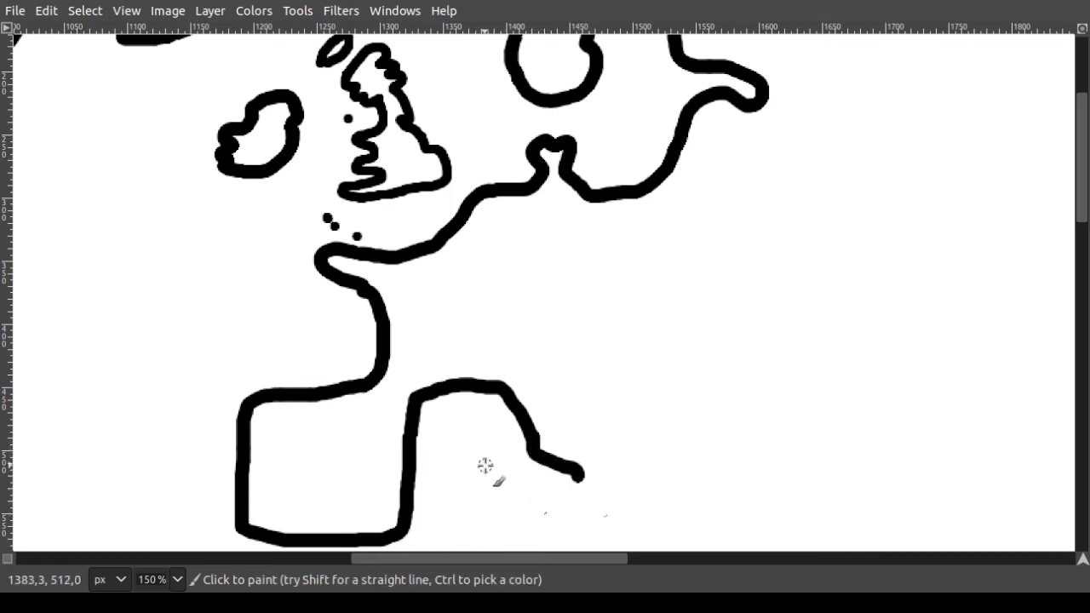
pyautogui.moveTo(486, 465)
pyautogui.mouseDown()
pyautogui.moveTo(513, 500)
pyautogui.moveTo(492, 460)
pyautogui.mouseUp()
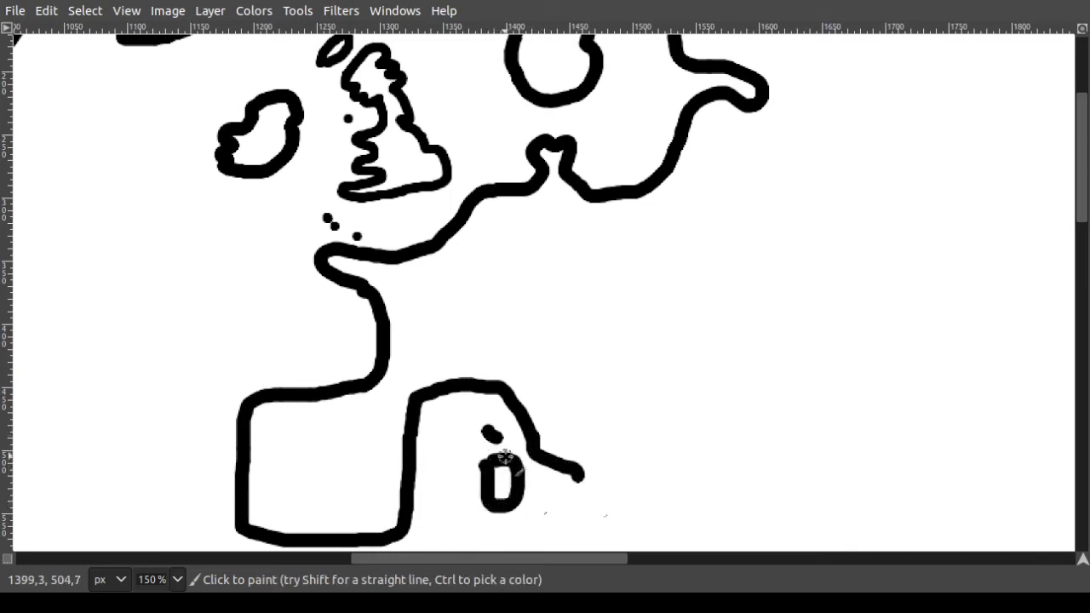
pyautogui.scroll(-5, 555, 450)
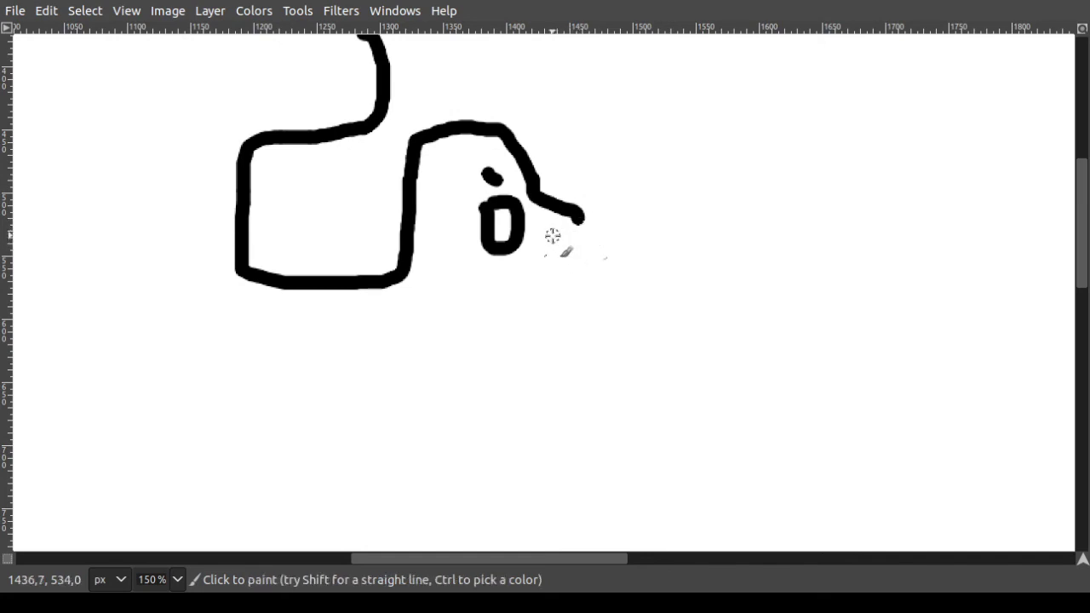
pyautogui.moveTo(551, 233)
pyautogui.mouseDown()
pyautogui.moveTo(598, 252)
pyautogui.moveTo(579, 279)
pyautogui.moveTo(540, 275)
pyautogui.moveTo(543, 241)
pyautogui.moveTo(579, 237)
pyautogui.moveTo(583, 223)
pyautogui.moveTo(624, 227)
pyautogui.moveTo(641, 196)
pyautogui.moveTo(605, 176)
pyautogui.moveTo(574, 137)
pyautogui.moveTo(572, 122)
pyautogui.moveTo(606, 106)
pyautogui.moveTo(649, 113)
pyautogui.moveTo(666, 167)
pyautogui.moveTo(730, 218)
pyautogui.mouseUp()
pyautogui.hscroll(3, 611, 542)
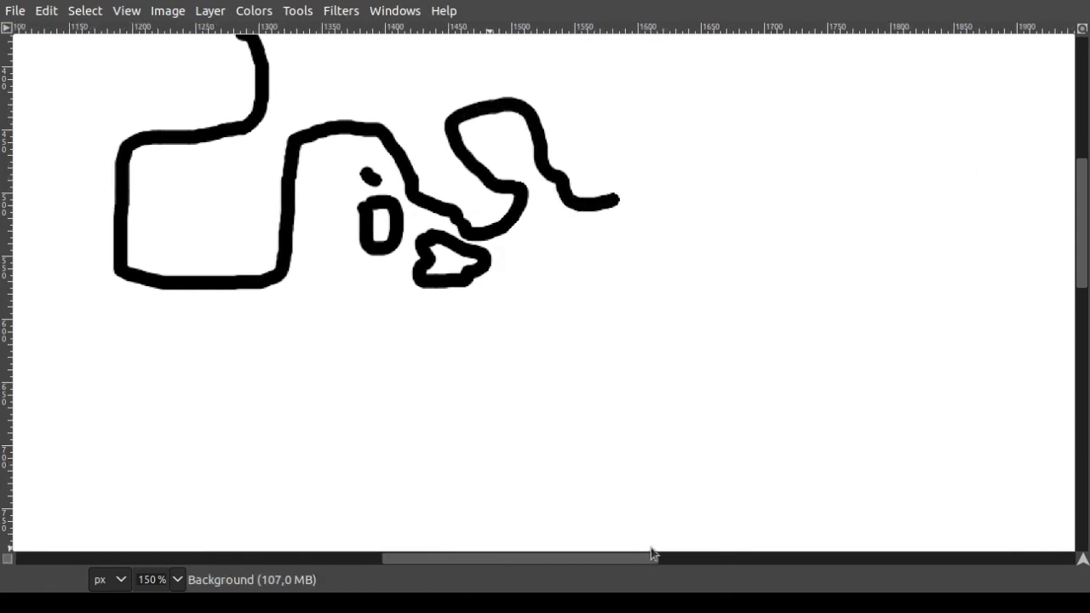
# - Extend the coast east from the Balkans to the straits, and paint the Black Sea's southern shore
pyautogui.scroll(5, 518, 389)
pyautogui.hscroll(4, 518, 389)
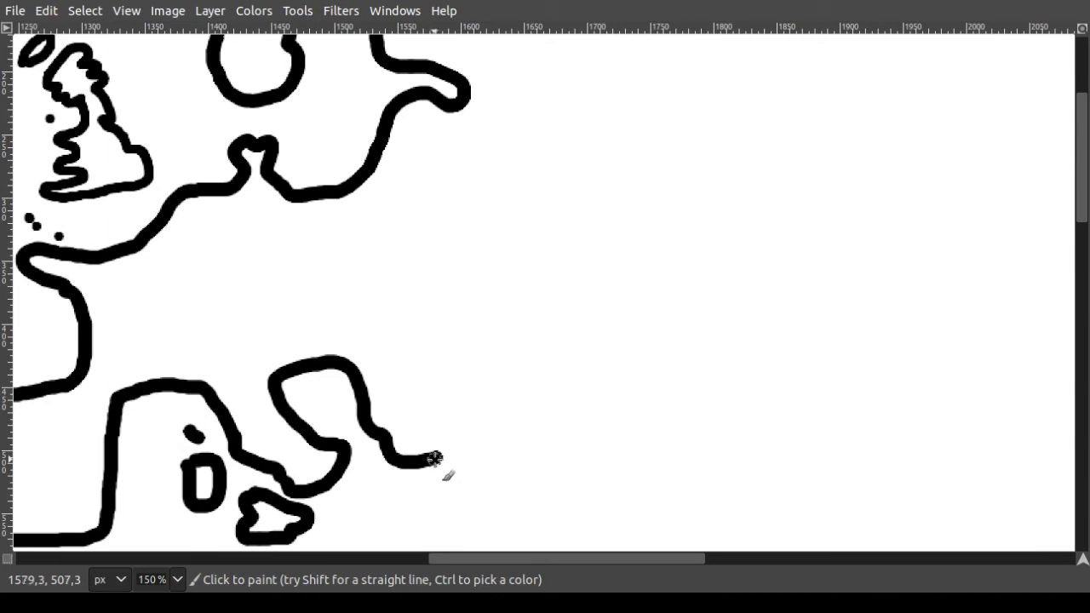
pyautogui.moveTo(434, 458)
pyautogui.mouseDown()
pyautogui.moveTo(462, 465)
pyautogui.moveTo(469, 435)
pyautogui.moveTo(489, 440)
pyautogui.moveTo(508, 503)
pyautogui.mouseUp()
pyautogui.moveTo(495, 453); pyautogui.dragTo(583, 446)
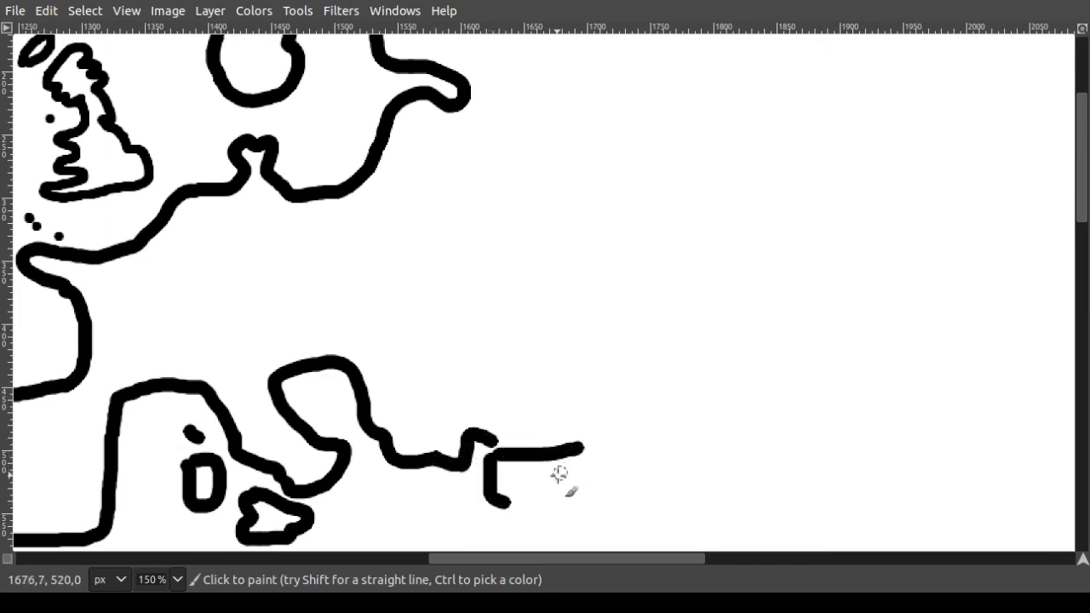
# - Outline an island in the eastern Mediterranean and paint the coast around it, curving down to the southwest
pyautogui.scroll(-5, 553, 459)
pyautogui.moveTo(504, 300)
pyautogui.mouseDown()
pyautogui.moveTo(583, 297)
pyautogui.moveTo(562, 308)
pyautogui.moveTo(562, 325)
pyautogui.moveTo(499, 306)
pyautogui.mouseUp()
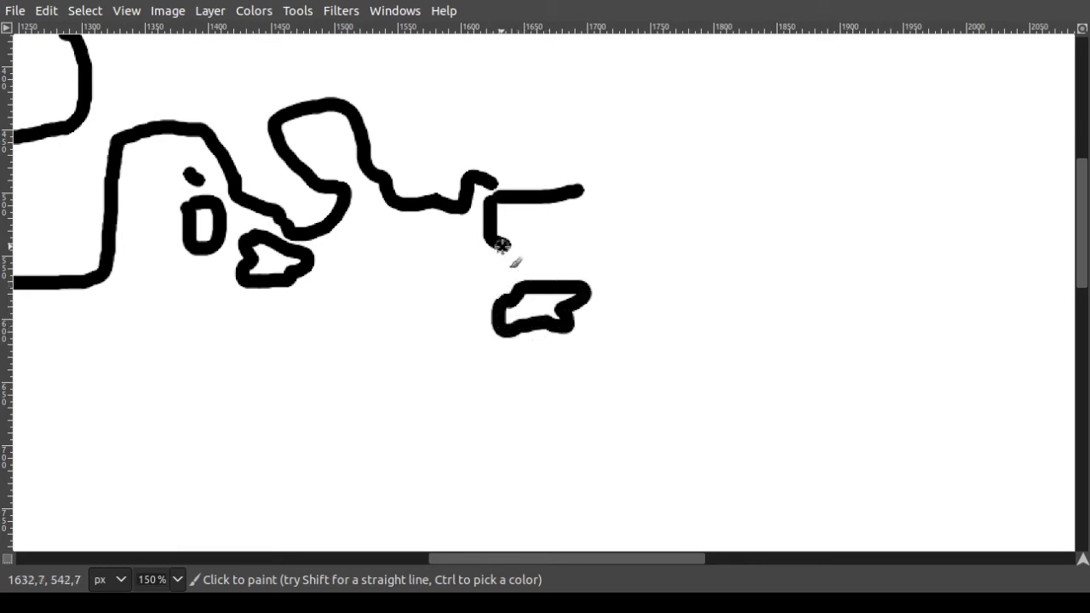
pyautogui.moveTo(496, 243)
pyautogui.mouseDown()
pyautogui.moveTo(591, 260)
pyautogui.moveTo(619, 287)
pyautogui.moveTo(628, 334)
pyautogui.moveTo(588, 397)
pyautogui.mouseUp()
# - Paint the northern shore of the Black Sea to close its elongated outline
pyautogui.moveTo(496, 164)
pyautogui.mouseDown()
pyautogui.moveTo(572, 148)
pyautogui.moveTo(595, 166)
pyautogui.moveTo(577, 192)
pyautogui.mouseUp()
pyautogui.scroll(3, 593, 245)
pyautogui.scroll(-5, 593, 245)
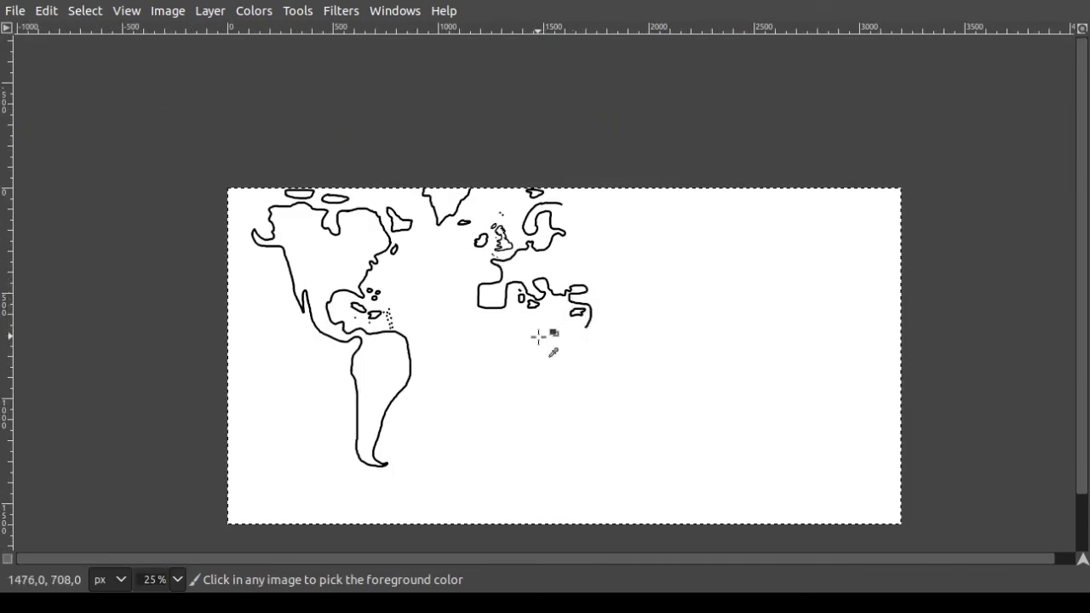
# - Paint the Arabian Peninsula from the end of the Levant coast, around its southern tip and up the Persian Gulf
pyautogui.scroll(4, 539, 335)
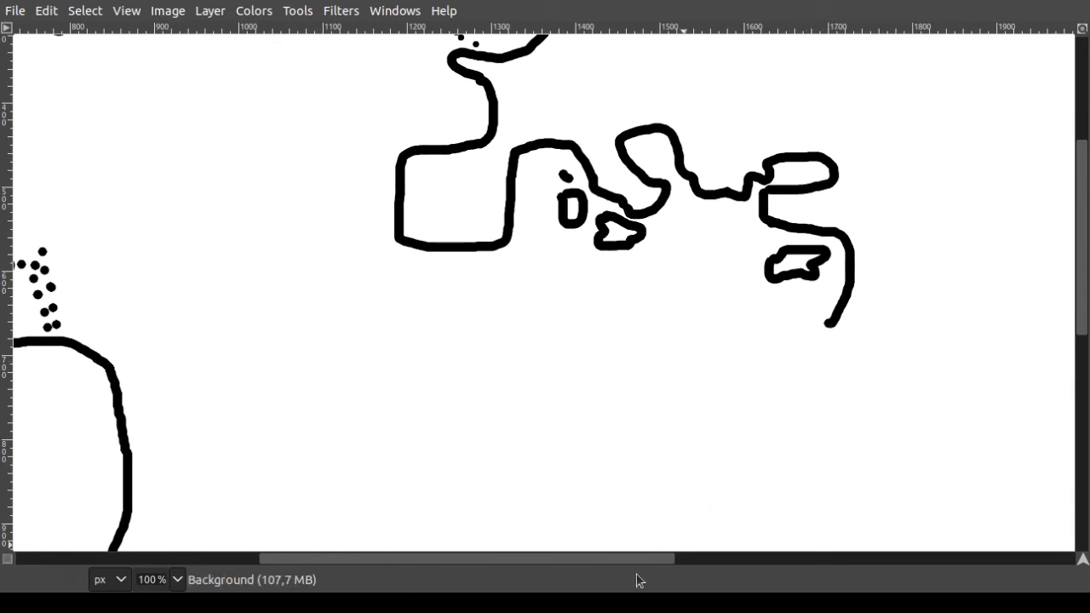
pyautogui.moveTo(638, 561); pyautogui.dragTo(660, 560)
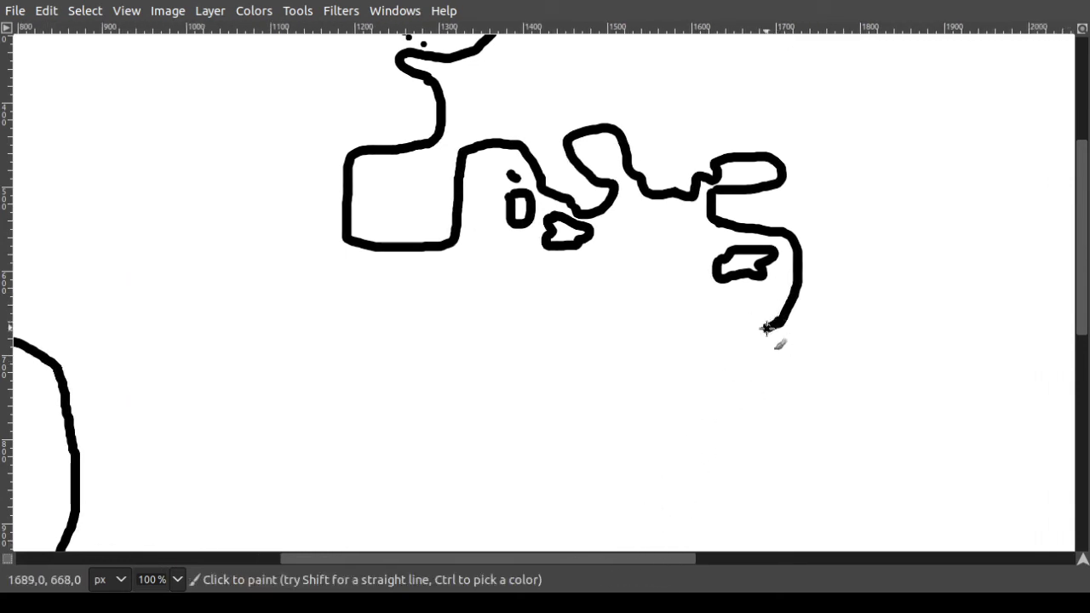
pyautogui.hotkey('ctrl', 'z')
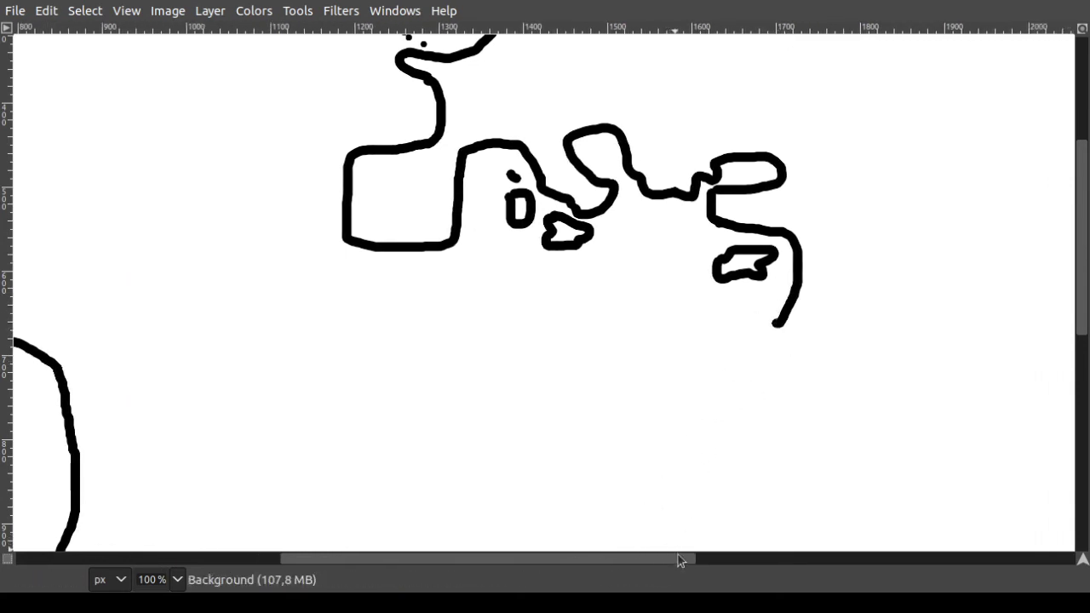
pyautogui.moveTo(678, 559); pyautogui.dragTo(710, 559)
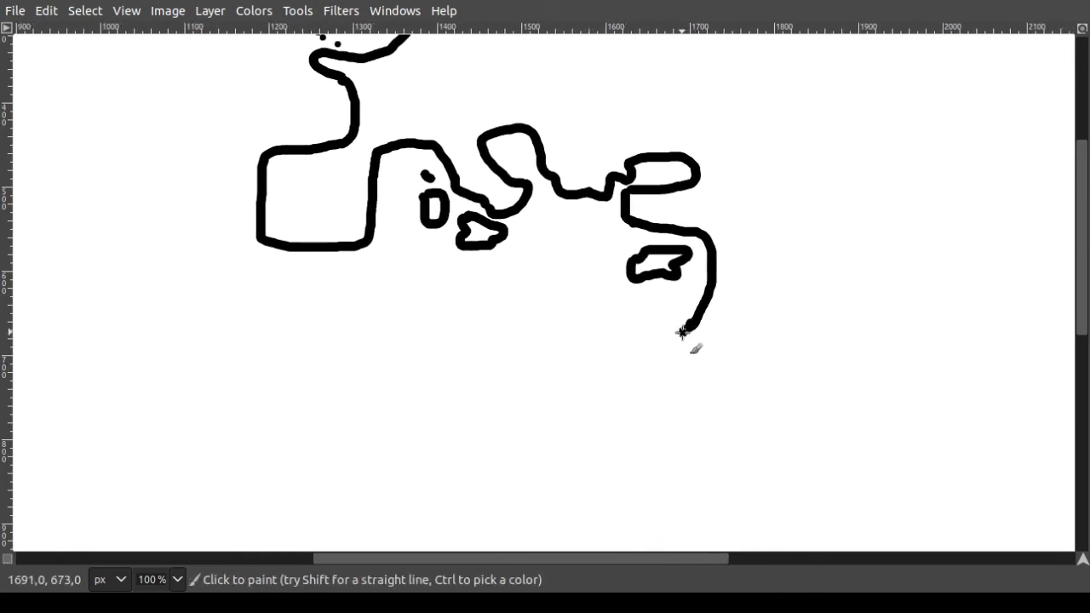
pyautogui.moveTo(681, 332)
pyautogui.mouseDown()
pyautogui.moveTo(735, 423)
pyautogui.moveTo(751, 433)
pyautogui.moveTo(801, 415)
pyautogui.mouseUp()
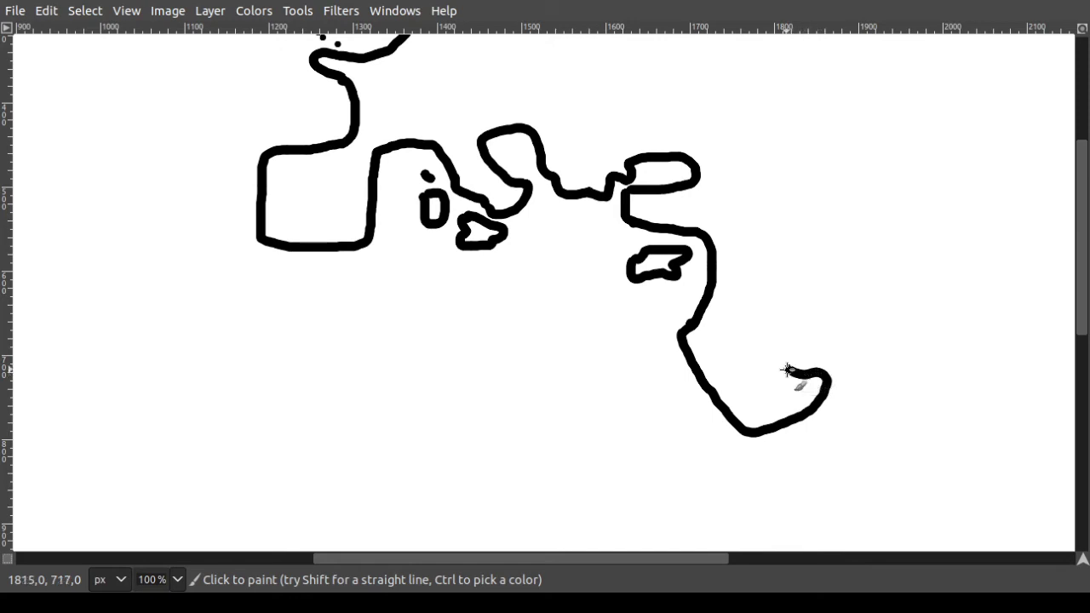
pyautogui.moveTo(787, 369)
pyautogui.mouseDown()
pyautogui.moveTo(762, 350)
pyautogui.moveTo(756, 318)
pyautogui.moveTo(798, 337)
pyautogui.mouseUp()
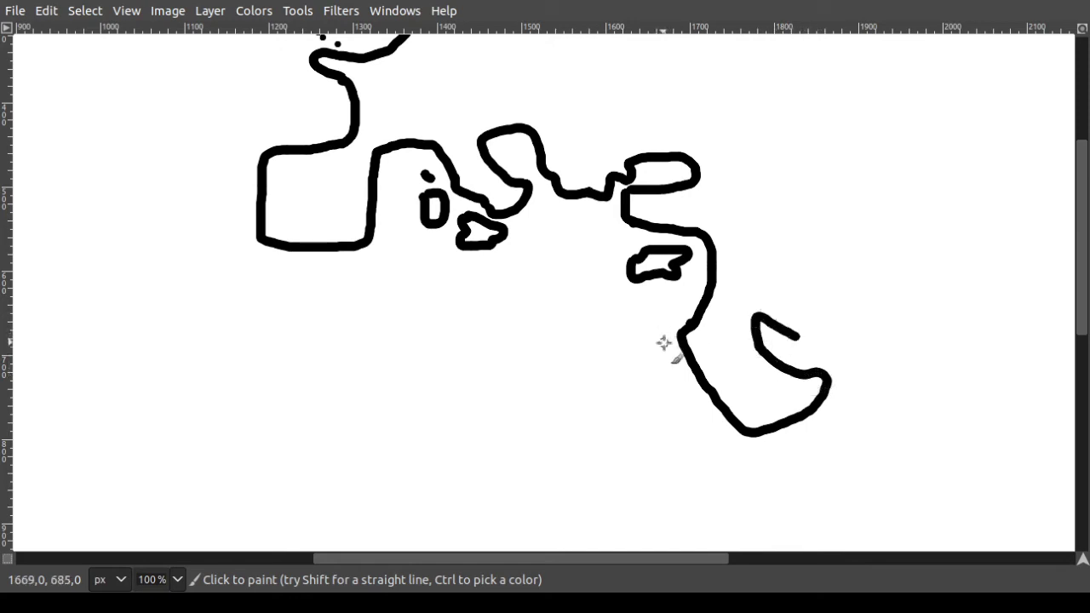
# - Erase the Arabian outline's northwestern corner and repaint it as a sharper point farther west
pyautogui.moveTo(684, 375); pyautogui.dragTo(700, 450)
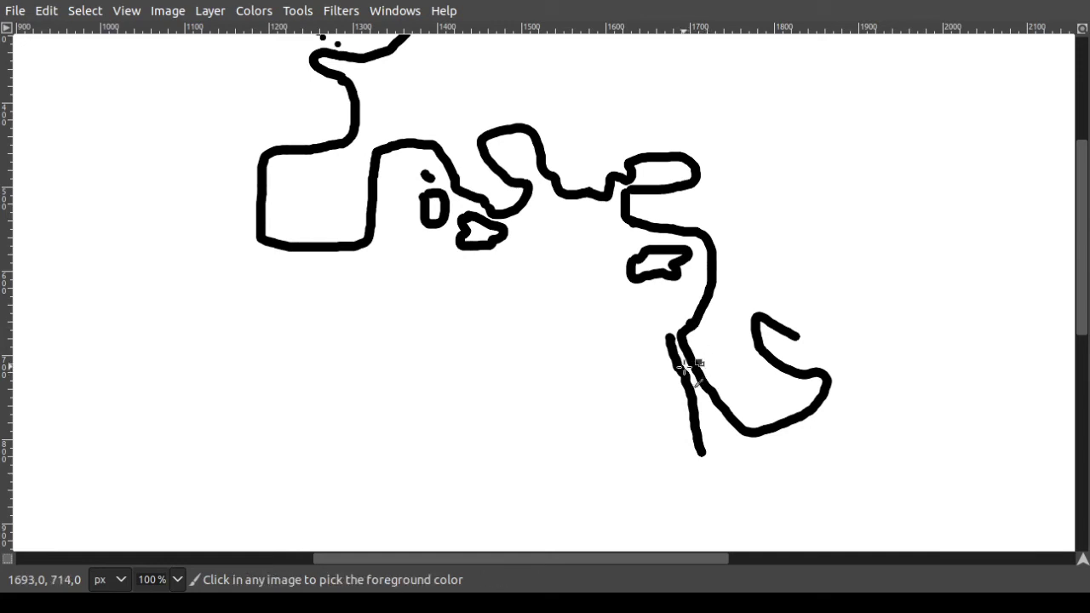
pyautogui.hotkey('ctrl', 'z')
pyautogui.hotkey('shift', 'e')
pyautogui.moveTo(683, 335); pyautogui.dragTo(678, 318)
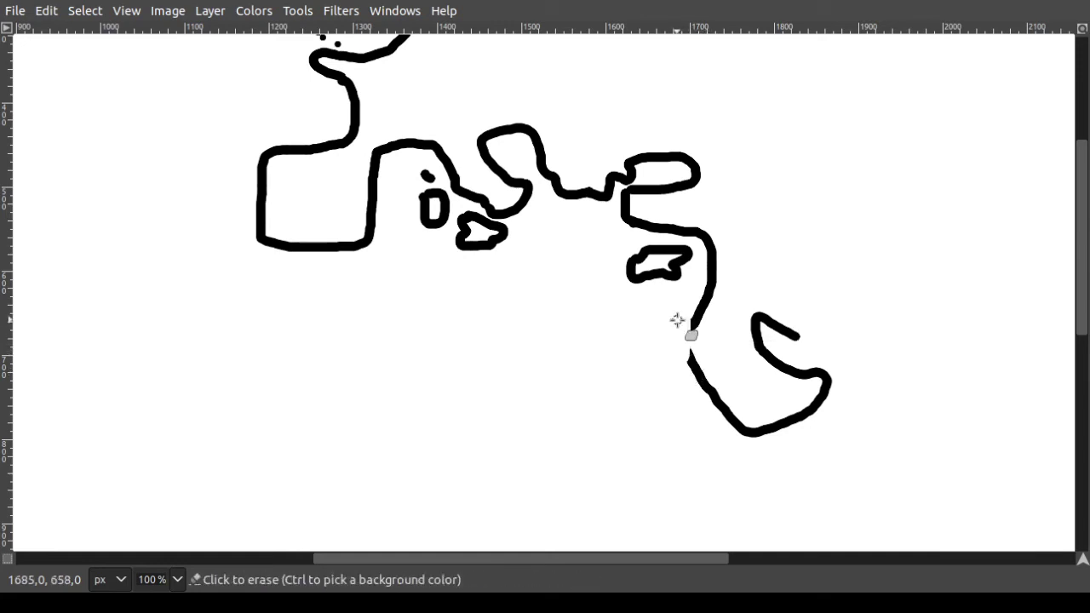
pyautogui.moveTo(692, 367); pyautogui.dragTo(688, 377)
pyautogui.press('p')
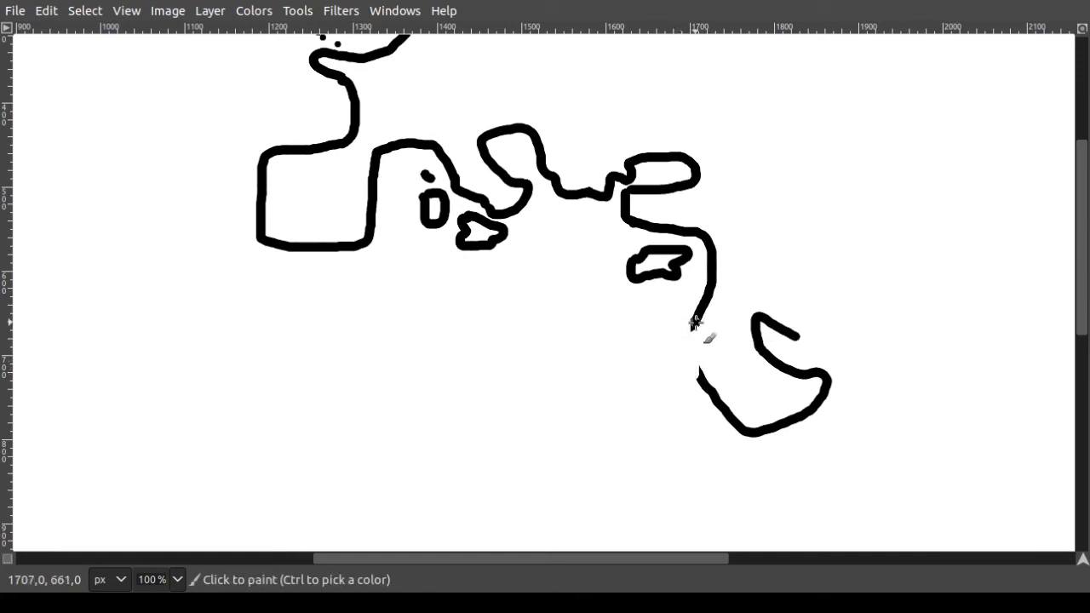
pyautogui.moveTo(694, 323)
pyautogui.mouseDown()
pyautogui.moveTo(669, 345)
pyautogui.moveTo(700, 378)
pyautogui.mouseUp()
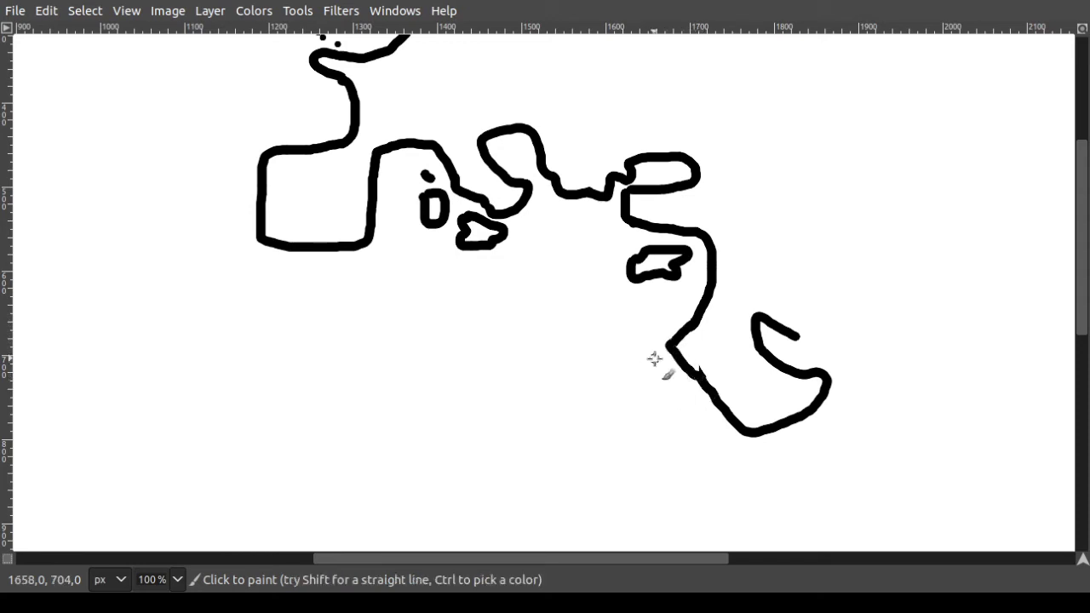
# - Try to paint Africa's Red Sea coast parallel to Arabia, around the Horn and down to the southwest
pyautogui.hotkey('ctrl', 'z')
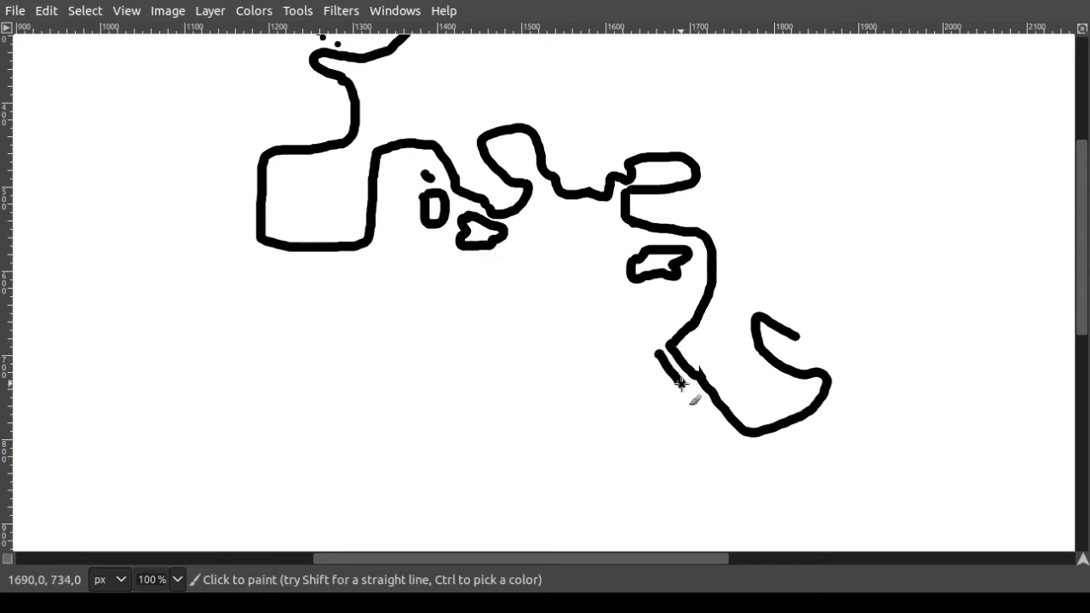
pyautogui.moveTo(681, 383); pyautogui.dragTo(692, 447)
pyautogui.scroll(-3, 690, 418)
pyautogui.hotkey('ctrl', 'z')
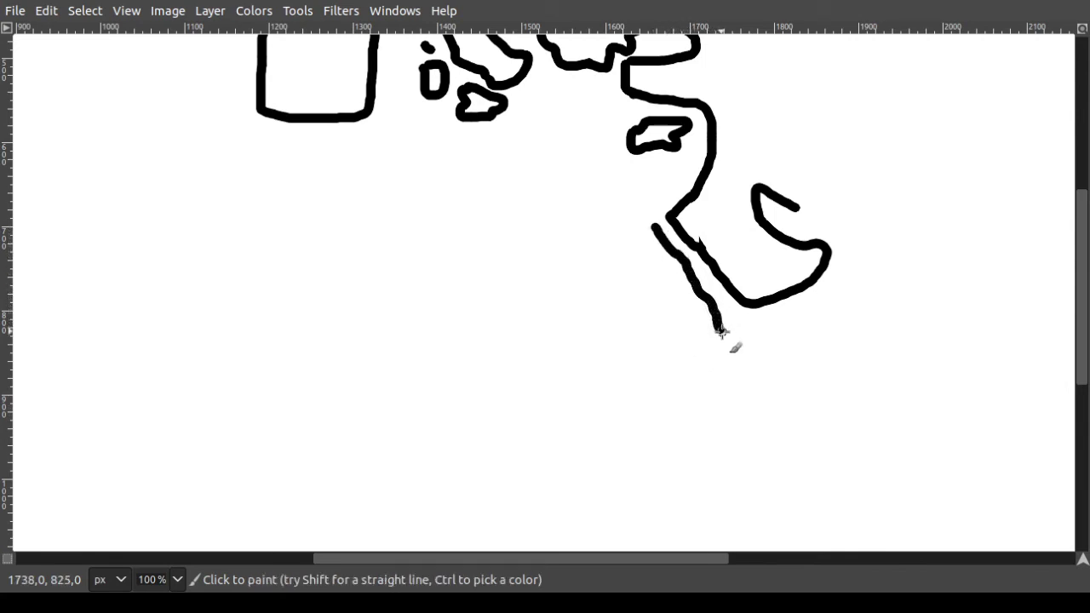
pyautogui.moveTo(739, 344); pyautogui.dragTo(743, 378)
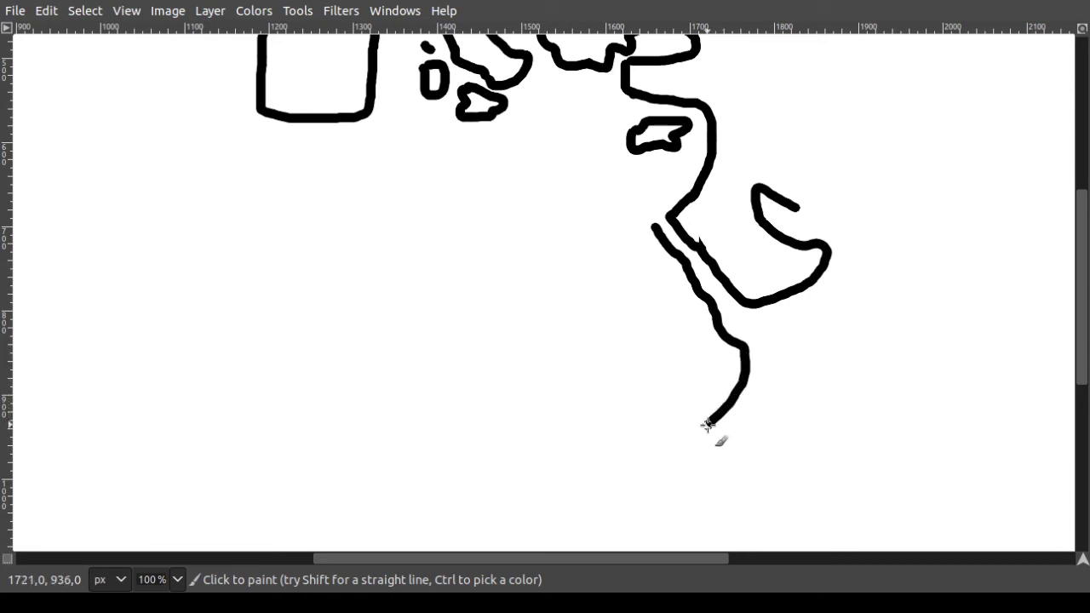
pyautogui.hotkey('ctrl', 'z')
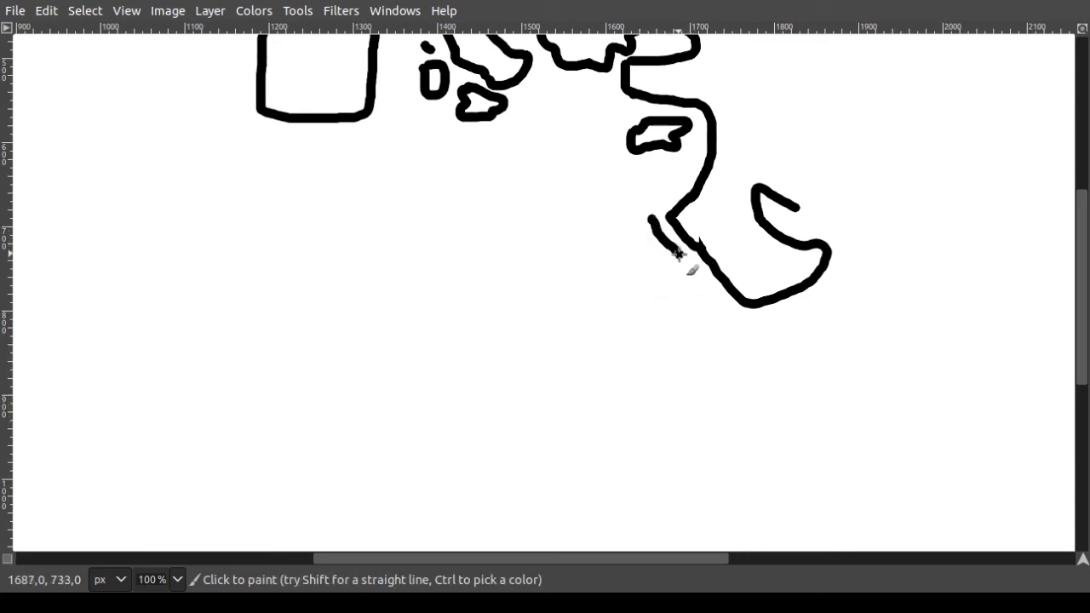
pyautogui.hotkey('ctrl', 'z')
pyautogui.moveTo(643, 226); pyautogui.dragTo(679, 258)
pyautogui.hotkey('ctrl', 'z')
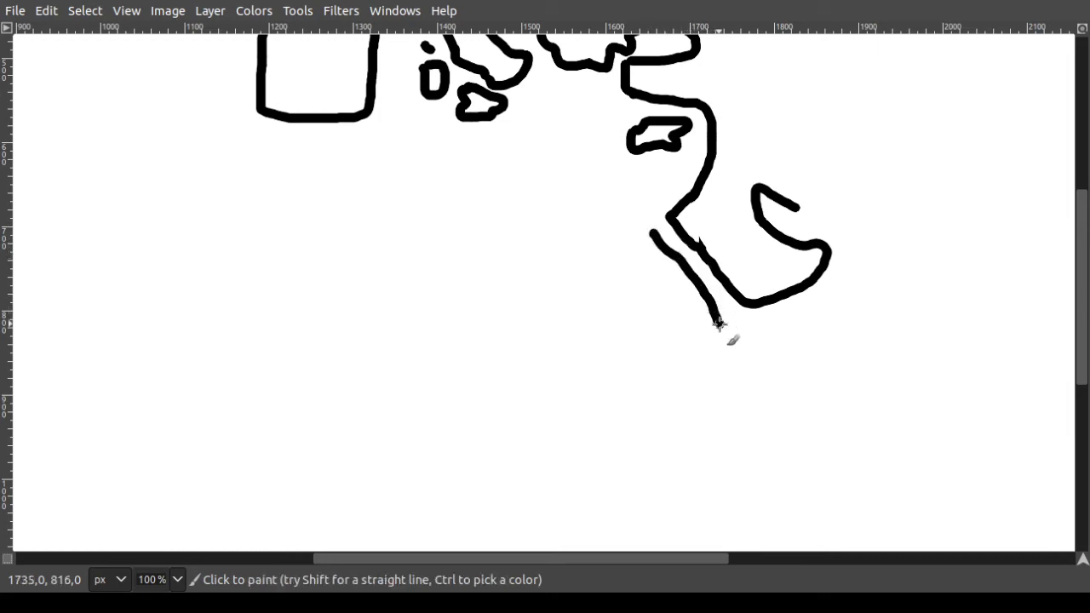
pyautogui.moveTo(752, 350)
pyautogui.mouseDown()
pyautogui.moveTo(725, 426)
pyautogui.moveTo(684, 465)
pyautogui.mouseUp()
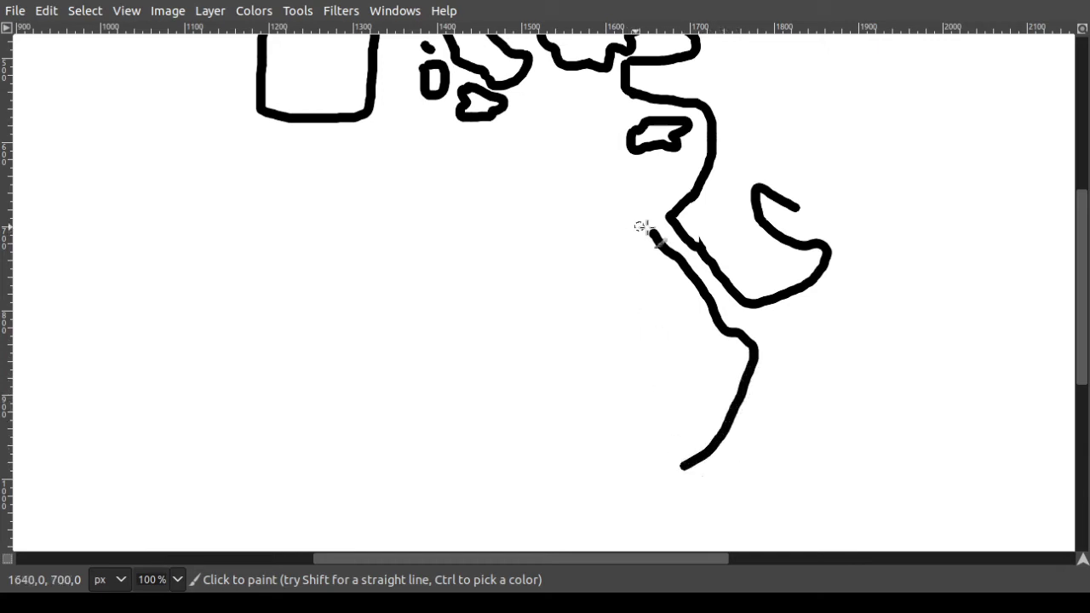
# - Try to paint Africa's Mediterranean coast westward from the northern end of the Red Sea
pyautogui.moveTo(651, 233)
pyautogui.mouseDown()
pyautogui.moveTo(570, 177)
pyautogui.moveTo(543, 176)
pyautogui.moveTo(638, 218)
pyautogui.moveTo(578, 180)
pyautogui.moveTo(476, 174)
pyautogui.moveTo(409, 184)
pyautogui.mouseUp()
pyautogui.hotkey('ctrl', 'z')
pyautogui.hotkey('ctrl', 'z')
pyautogui.moveTo(651, 226)
pyautogui.mouseDown()
pyautogui.moveTo(589, 213)
pyautogui.moveTo(516, 240)
pyautogui.moveTo(507, 221)
pyautogui.moveTo(474, 216)
pyautogui.moveTo(400, 238)
pyautogui.moveTo(409, 218)
pyautogui.moveTo(399, 185)
pyautogui.moveTo(375, 171)
pyautogui.moveTo(328, 160)
pyautogui.moveTo(272, 169)
pyautogui.moveTo(379, 151)
pyautogui.moveTo(282, 164)
pyautogui.moveTo(270, 185)
pyautogui.moveTo(385, 175)
pyautogui.moveTo(384, 156)
pyautogui.moveTo(365, 161)
pyautogui.moveTo(408, 193)
pyautogui.moveTo(398, 187)
pyautogui.moveTo(385, 221)
pyautogui.moveTo(408, 205)
pyautogui.moveTo(409, 244)
pyautogui.mouseUp()
pyautogui.hotkey('shift', 'e')
pyautogui.hotkey('ctrl', 'z')
pyautogui.hotkey('ctrl', 'z')
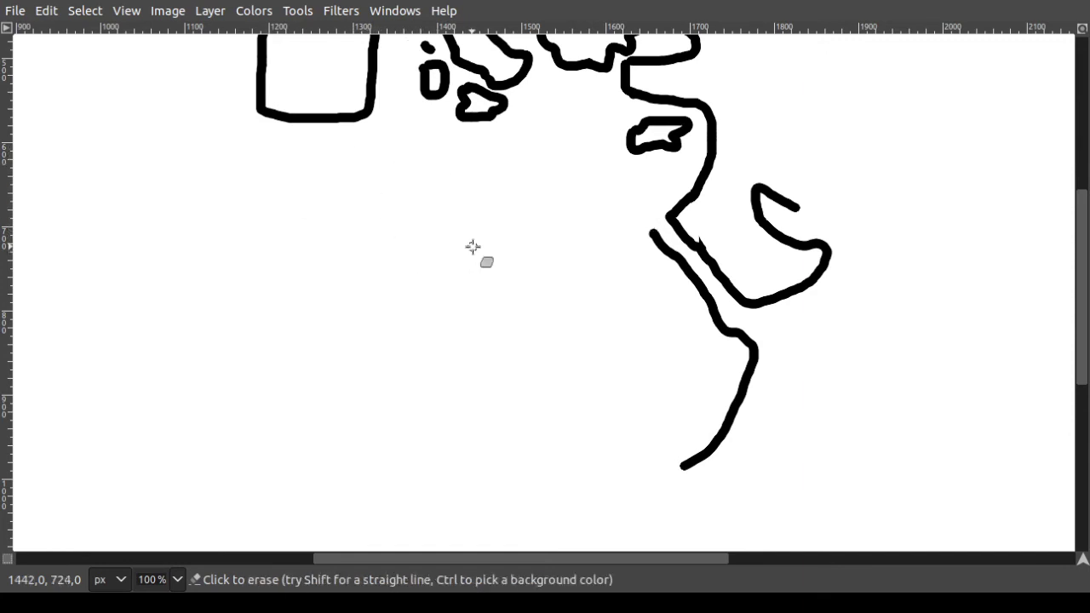
pyautogui.press('p')
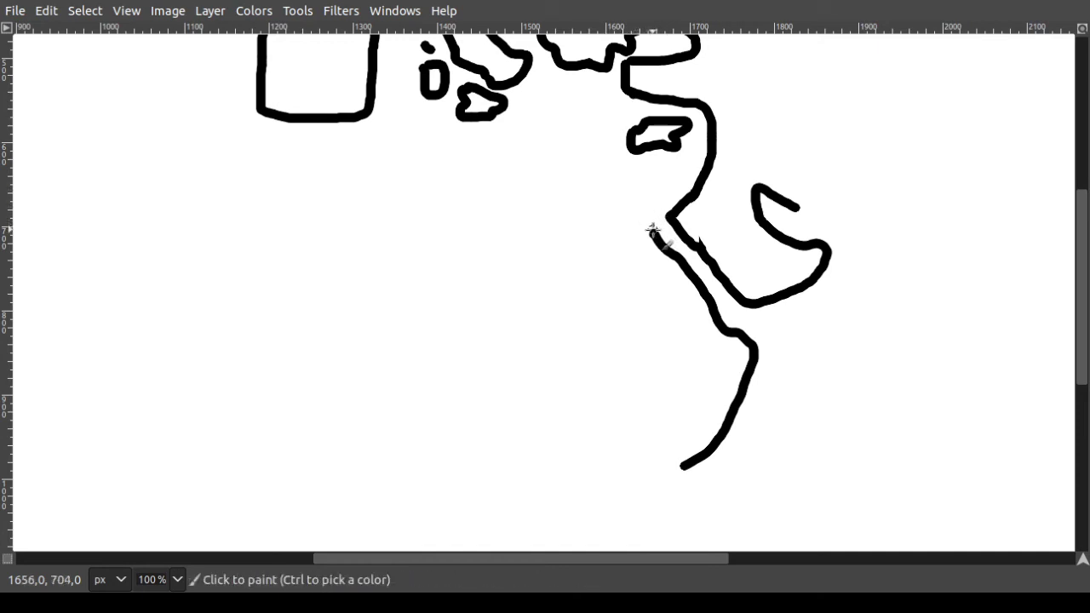
pyautogui.moveTo(652, 230); pyautogui.dragTo(611, 204)
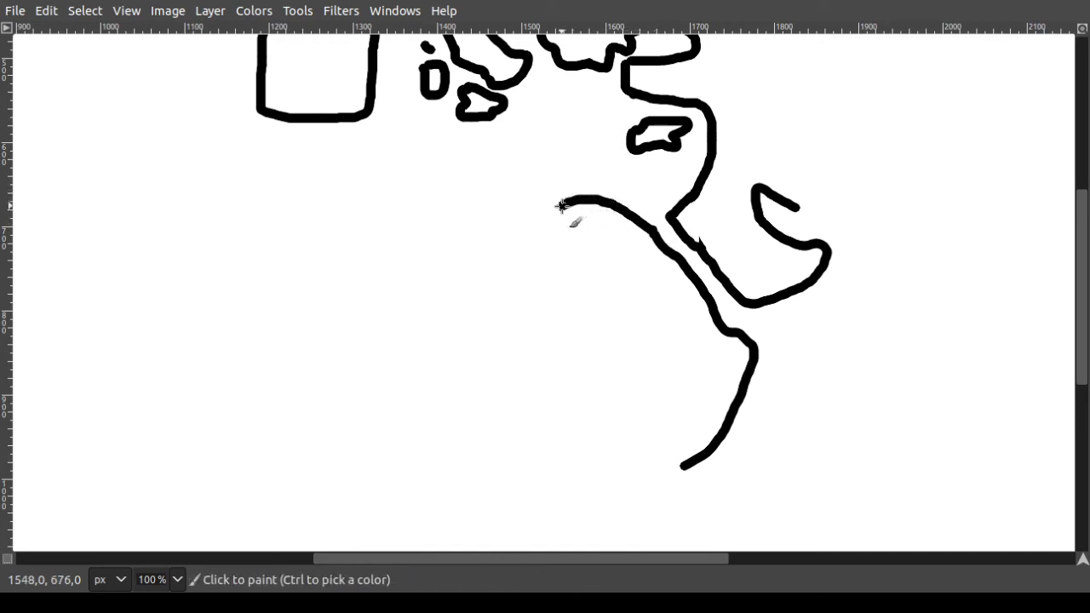
pyautogui.hotkey('ctrl', 'z')
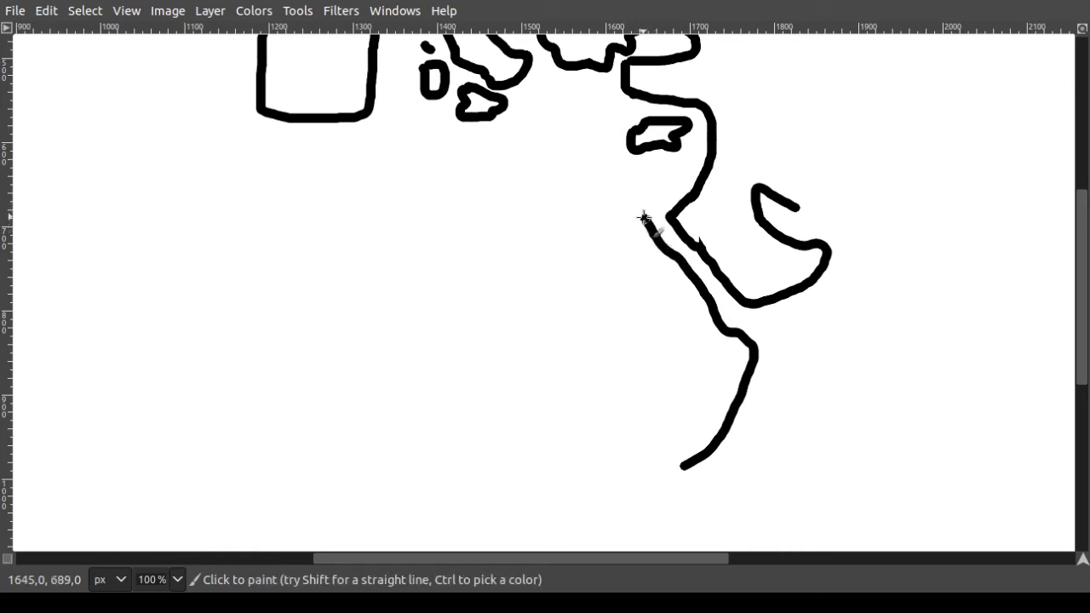
# - Try to paint Africa's north coast and western bulge in one westward stroke from the Red Sea
pyautogui.moveTo(644, 218)
pyautogui.mouseDown()
pyautogui.moveTo(552, 223)
pyautogui.moveTo(524, 203)
pyautogui.moveTo(440, 215)
pyautogui.mouseUp()
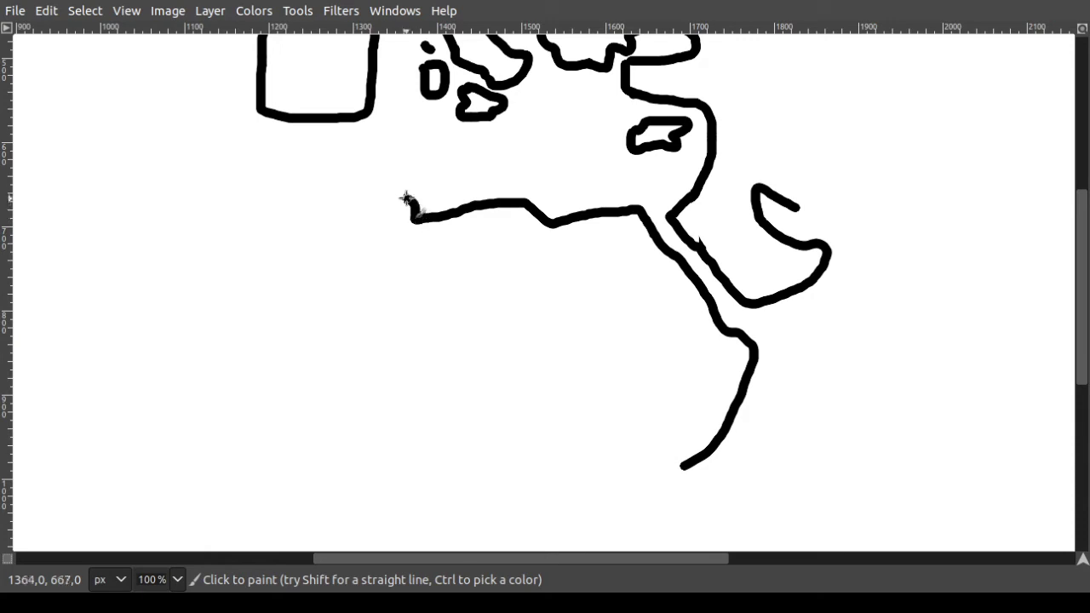
pyautogui.moveTo(333, 181)
pyautogui.mouseDown()
pyautogui.moveTo(270, 197)
pyautogui.moveTo(230, 223)
pyautogui.moveTo(178, 303)
pyautogui.moveTo(167, 379)
pyautogui.moveTo(180, 424)
pyautogui.moveTo(198, 457)
pyautogui.moveTo(248, 500)
pyautogui.mouseUp()
pyautogui.keyDown('ctrl'); pyautogui.scroll(-4, 341, 406); pyautogui.keyUp('ctrl')
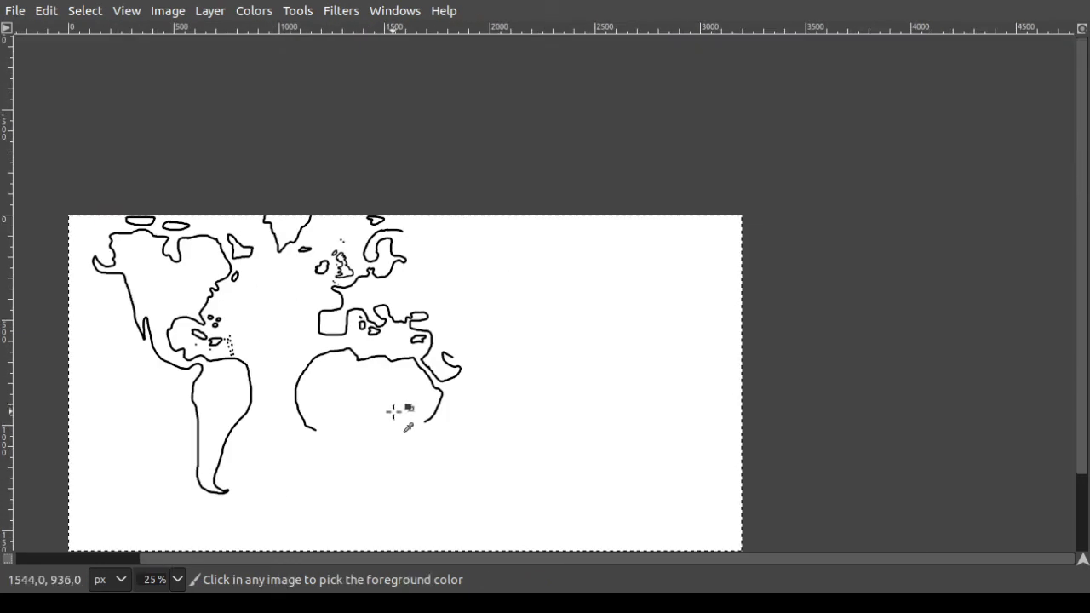
pyautogui.keyDown('ctrl'); pyautogui.scroll(2, 394, 411); pyautogui.keyUp('ctrl')
pyautogui.hotkey('ctrl', 'z')
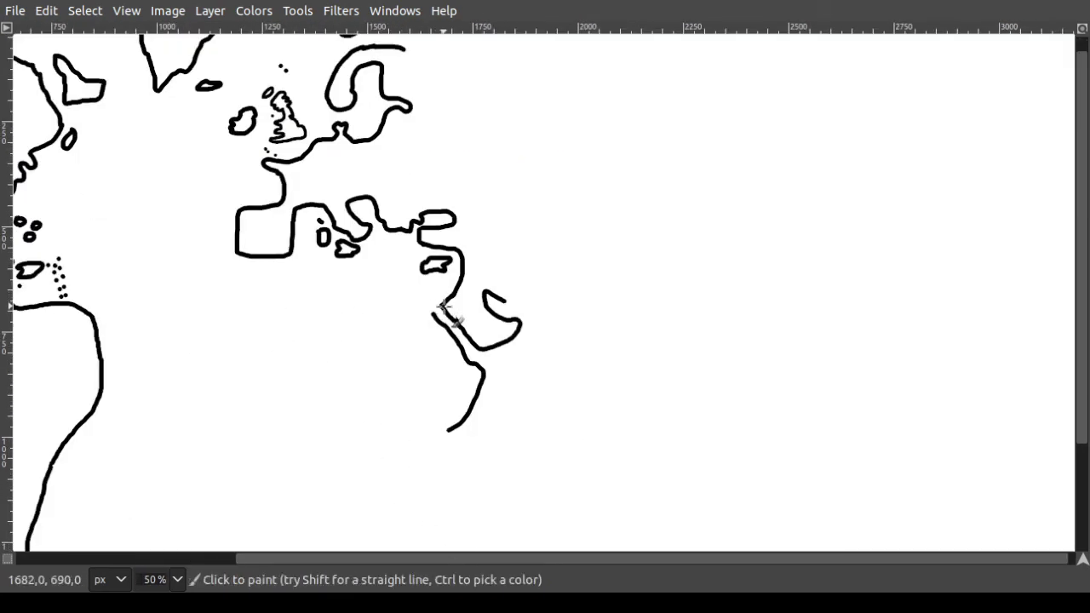
# - Undo the African Red Sea coast, the Arabian Peninsula and the Black Sea's northern shore
pyautogui.keyDown('ctrl'); pyautogui.scroll(-1, 436, 316); pyautogui.keyUp('ctrl')
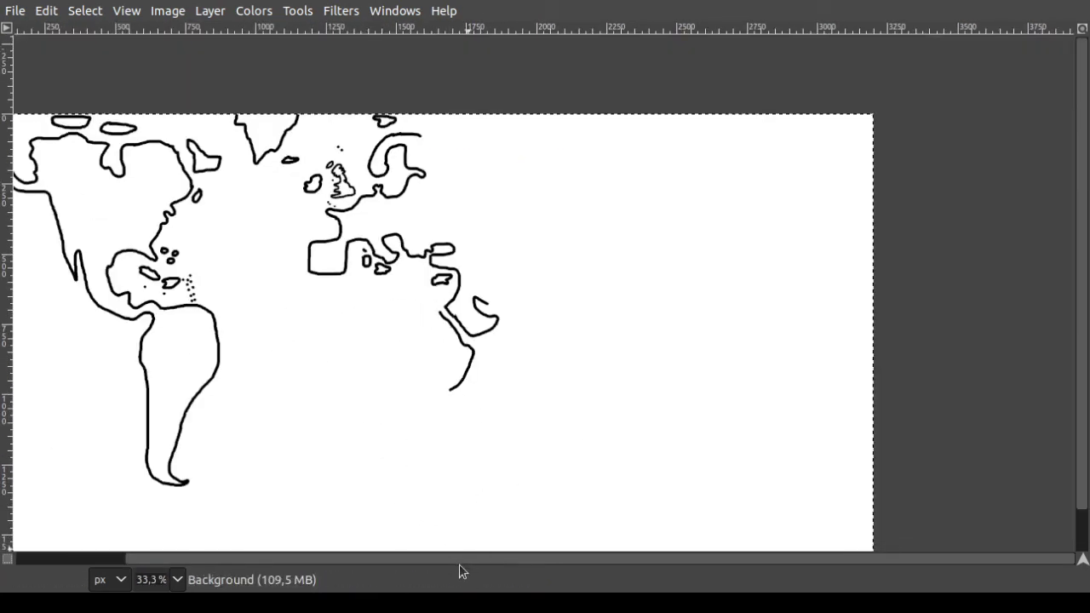
pyautogui.hscroll(-2, 206, 516)
pyautogui.keyDown('ctrl'); pyautogui.scroll(2, 445, 324); pyautogui.keyUp('ctrl')
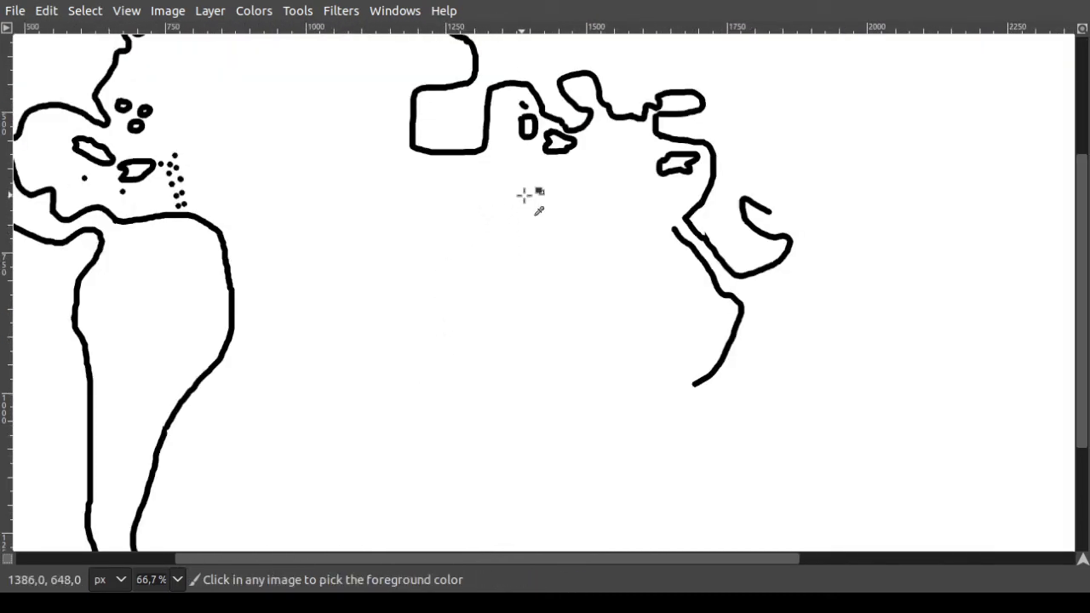
pyautogui.hotkey('ctrl', 'z')
pyautogui.hotkey('ctrl', 'z')
pyautogui.hotkey('ctrl', 'z')
pyautogui.hotkey('ctrl', 'z')
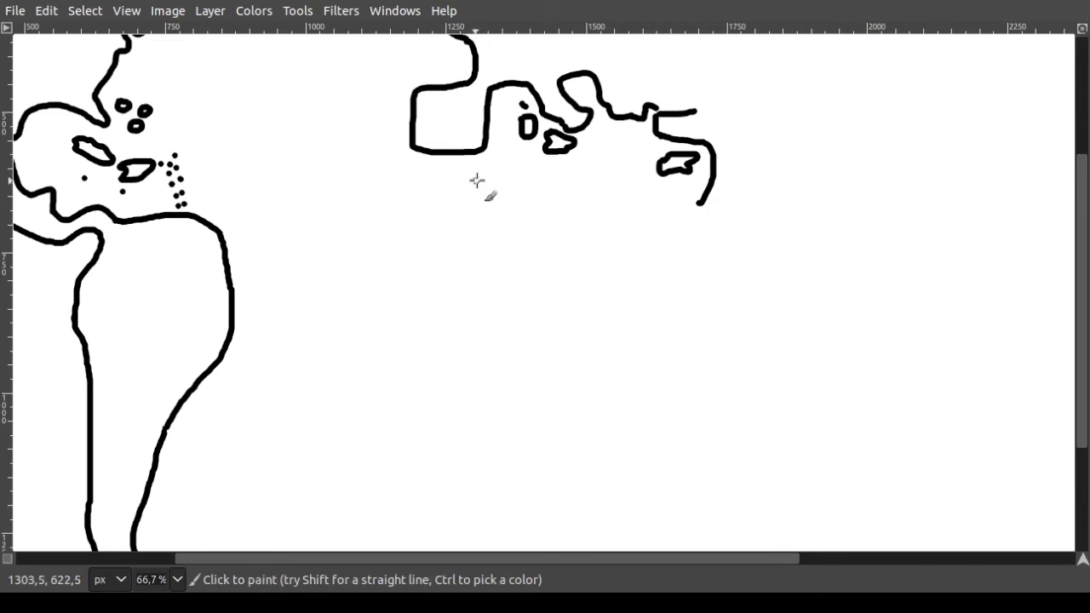
pyautogui.hotkey('ctrl', 'z')
# - Paint Africa's Atlantic coast from just south of Iberia, around the western bulge and down around the southern end
pyautogui.moveTo(471, 164); pyautogui.dragTo(442, 168)
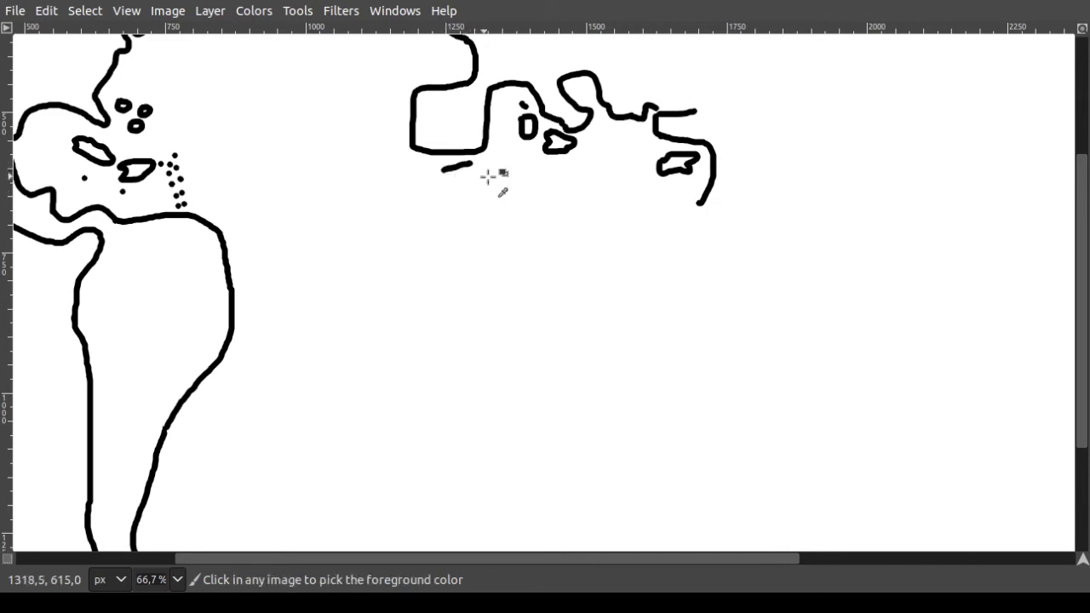
pyautogui.hotkey('ctrl', 'z')
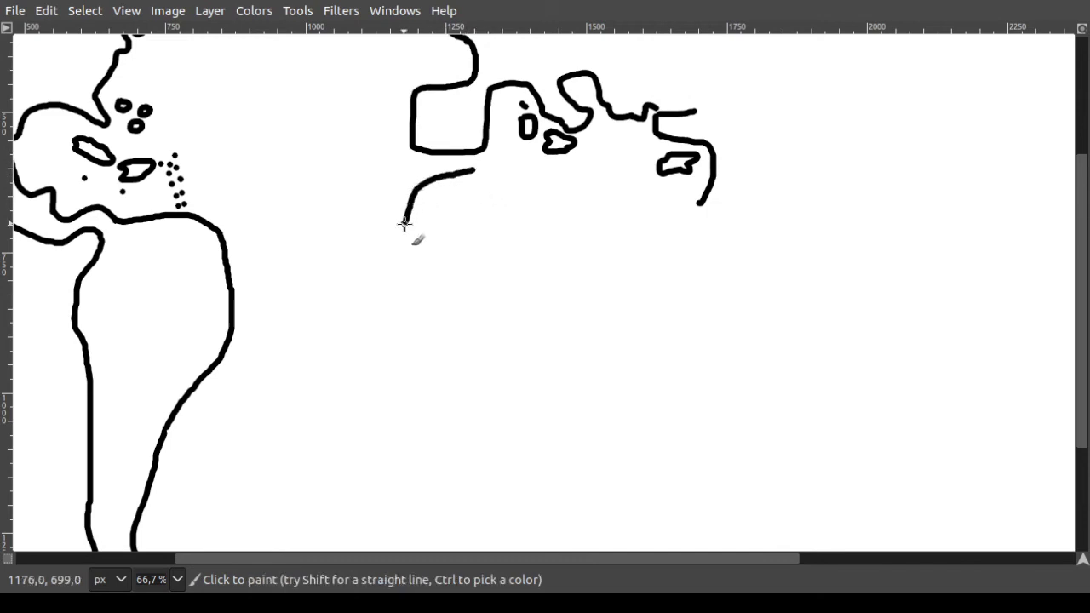
pyautogui.scroll(2, 404, 224)
pyautogui.hotkey('ctrl', 'y')
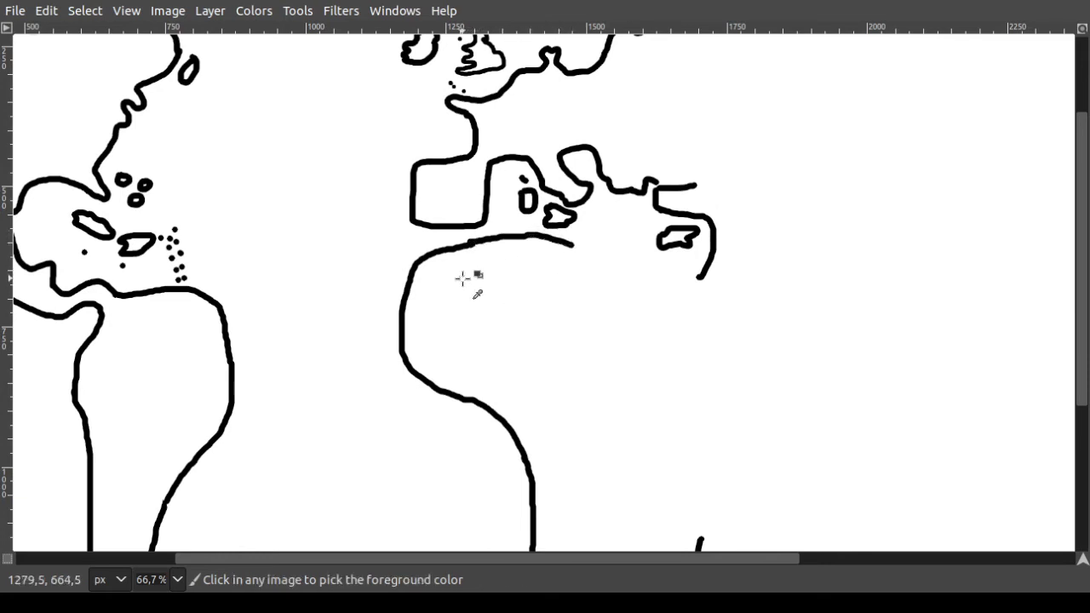
# - Paint Africa's Mediterranean coast eastward with shallow bays to a corner below the eastern island, starting down the Red Sea
pyautogui.hotkey('ctrl', 'z')
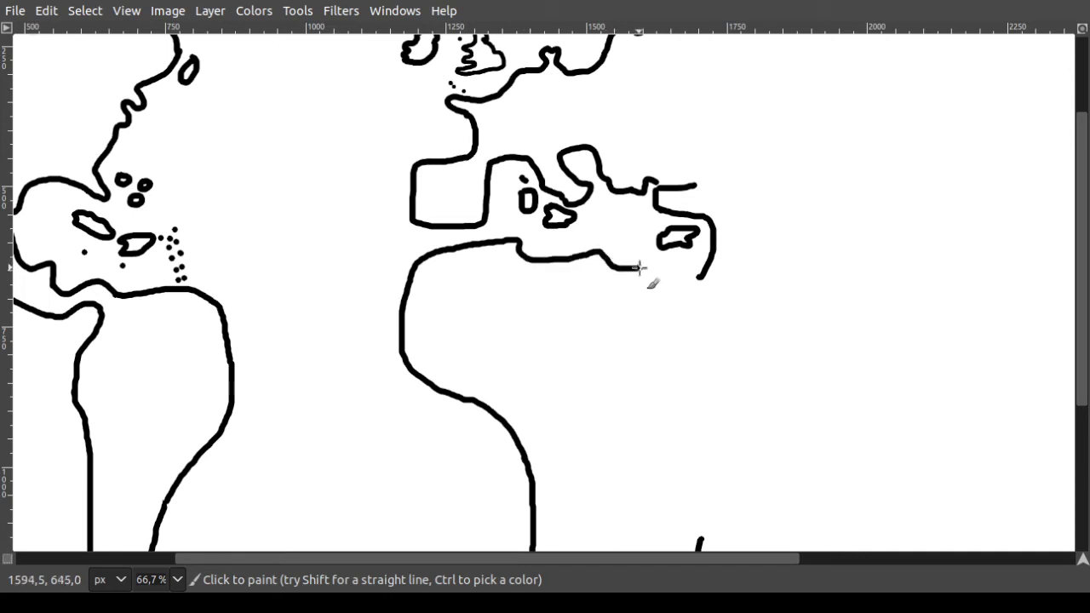
pyautogui.moveTo(640, 268); pyautogui.dragTo(681, 266)
pyautogui.scroll(2, 700, 274)
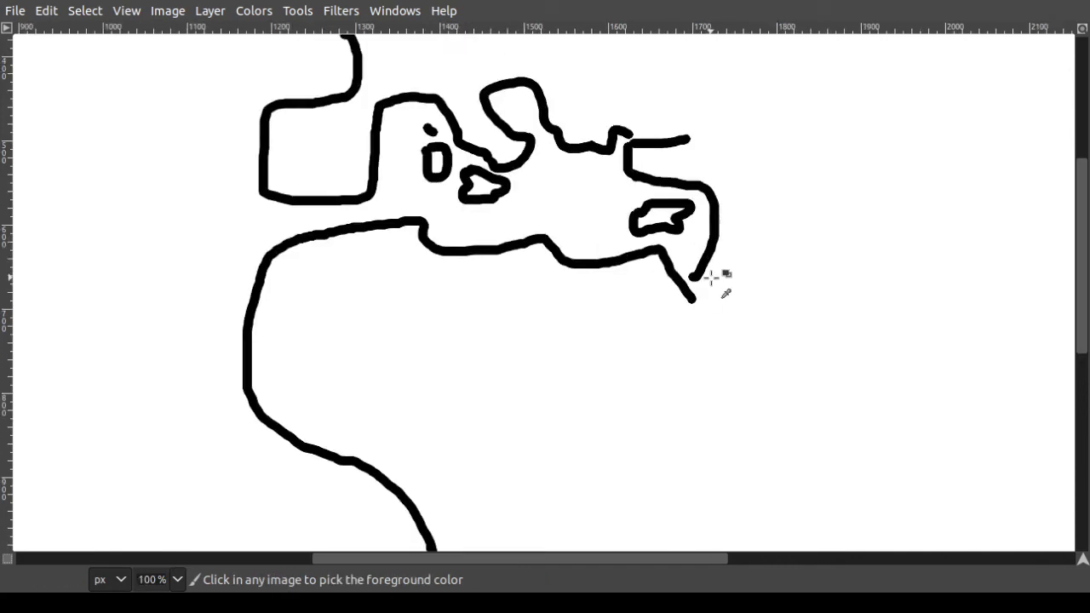
# - Erase the southern end of the Levant coast just east of Africa's northeastern corner
pyautogui.press('e')
pyautogui.moveTo(695, 249)
pyautogui.mouseDown()
pyautogui.moveTo(696, 273)
pyautogui.moveTo(679, 239)
pyautogui.mouseUp()
pyautogui.hotkey('shift', 'e')
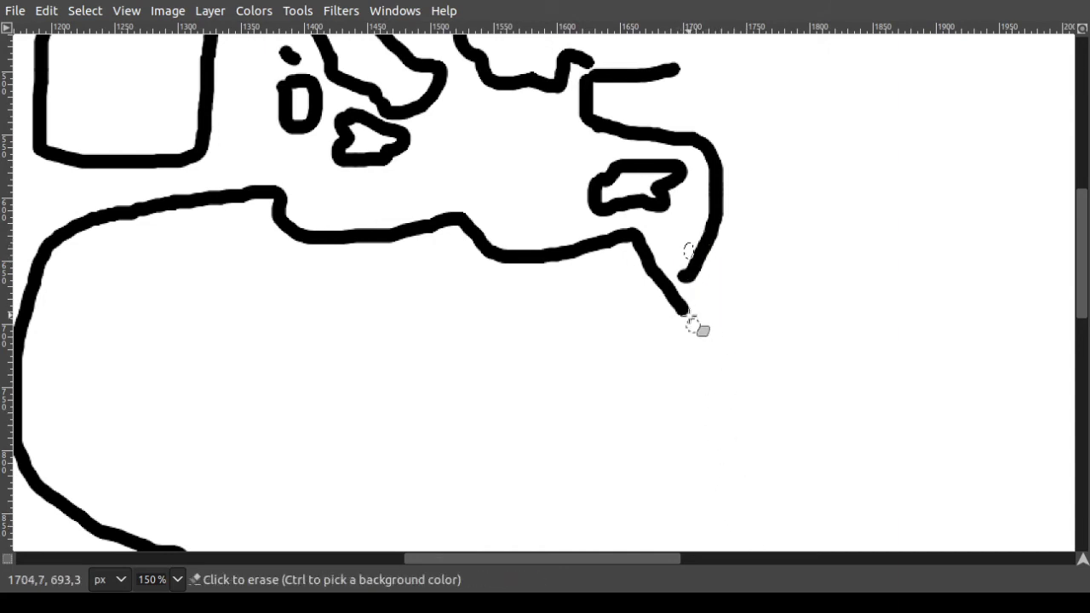
pyautogui.press('shift')
pyautogui.press('ctrl')
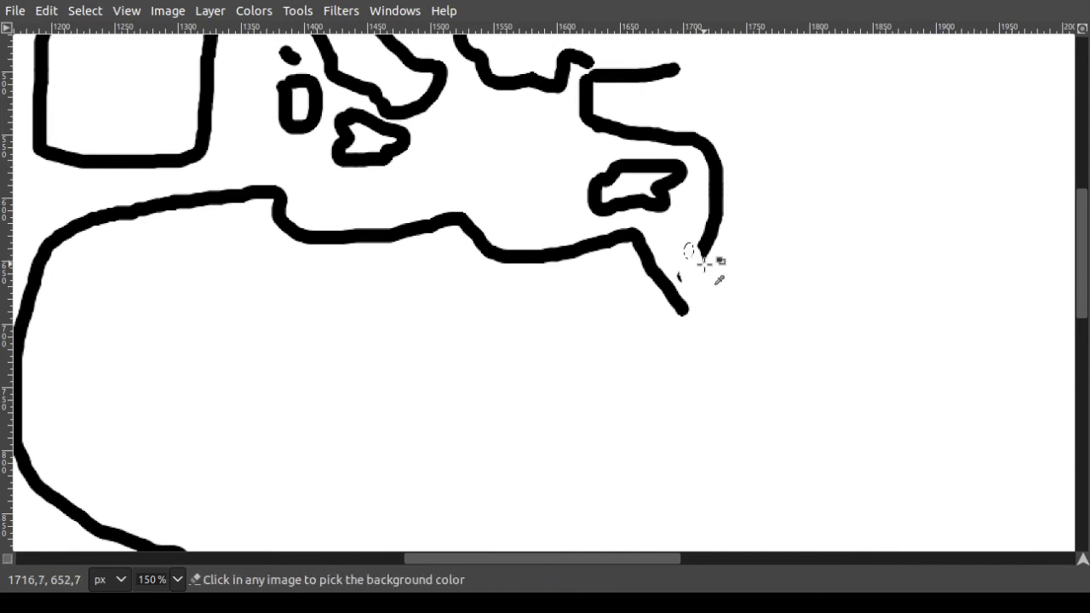
pyautogui.press('shift')
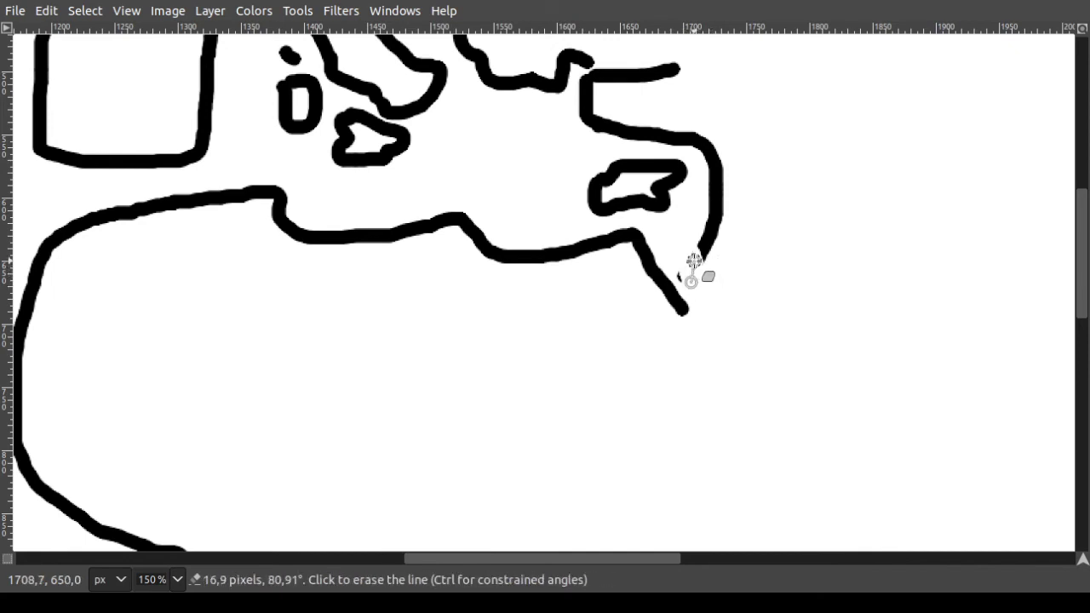
pyautogui.keyDown('shift'); pyautogui.click(693, 262); pyautogui.keyUp('shift')
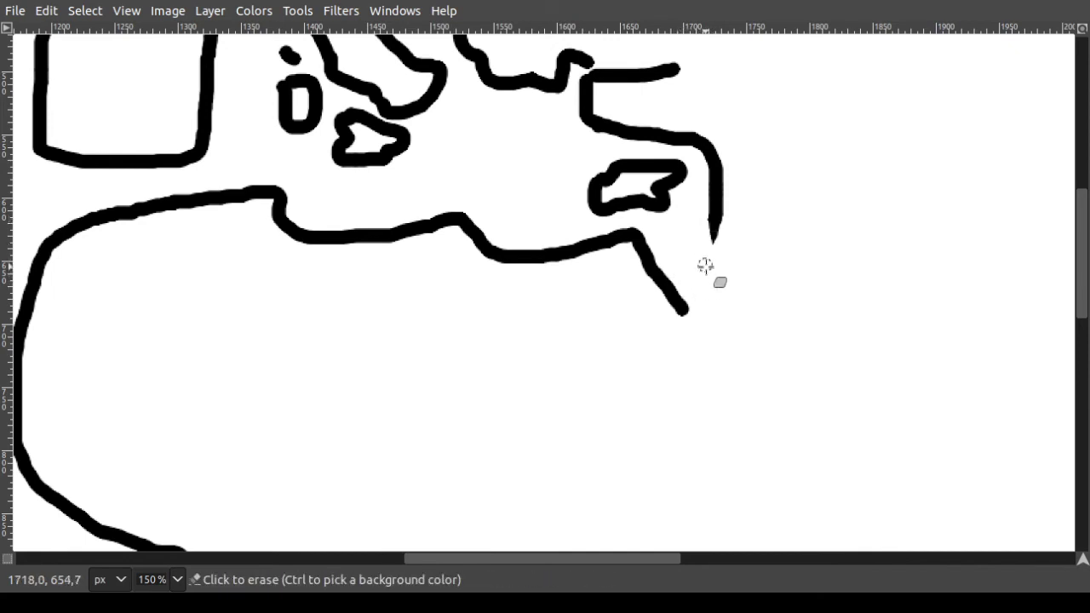
# - Try to paint the Levant's southern end and Arabia's Red Sea coast, and extend the African shore
pyautogui.press('p')
pyautogui.moveTo(712, 210)
pyautogui.mouseDown()
pyautogui.moveTo(671, 233)
pyautogui.moveTo(705, 304)
pyautogui.mouseUp()
pyautogui.hotkey('ctrl', 'z')
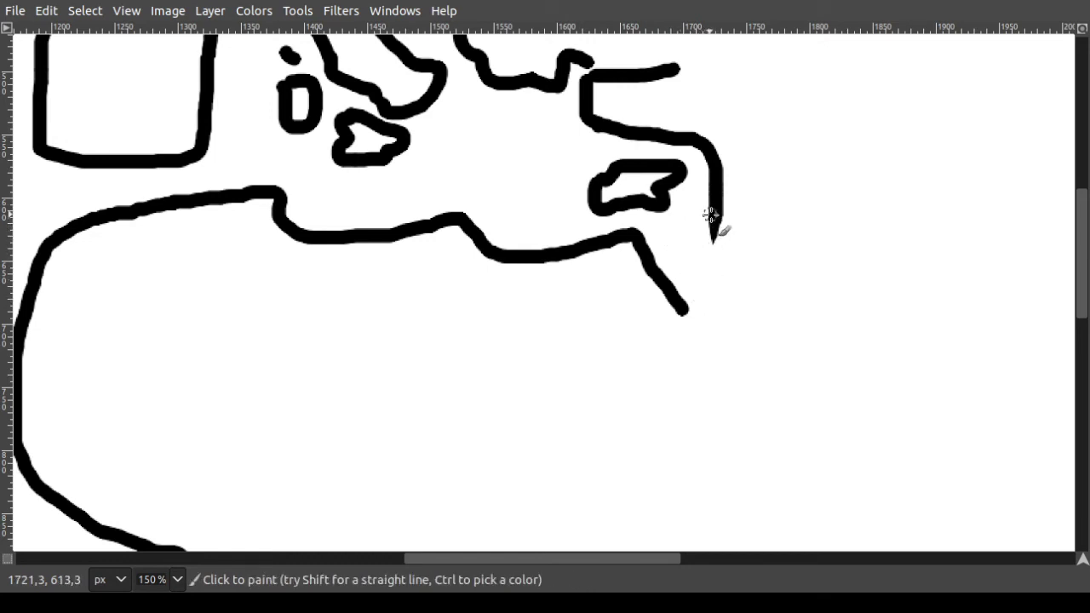
pyautogui.moveTo(711, 220); pyautogui.dragTo(667, 246)
pyautogui.moveTo(701, 300)
pyautogui.mouseDown()
pyautogui.moveTo(739, 322)
pyautogui.moveTo(810, 418)
pyautogui.mouseUp()
pyautogui.scroll(-2, 706, 255)
pyautogui.scroll(1, 696, 171)
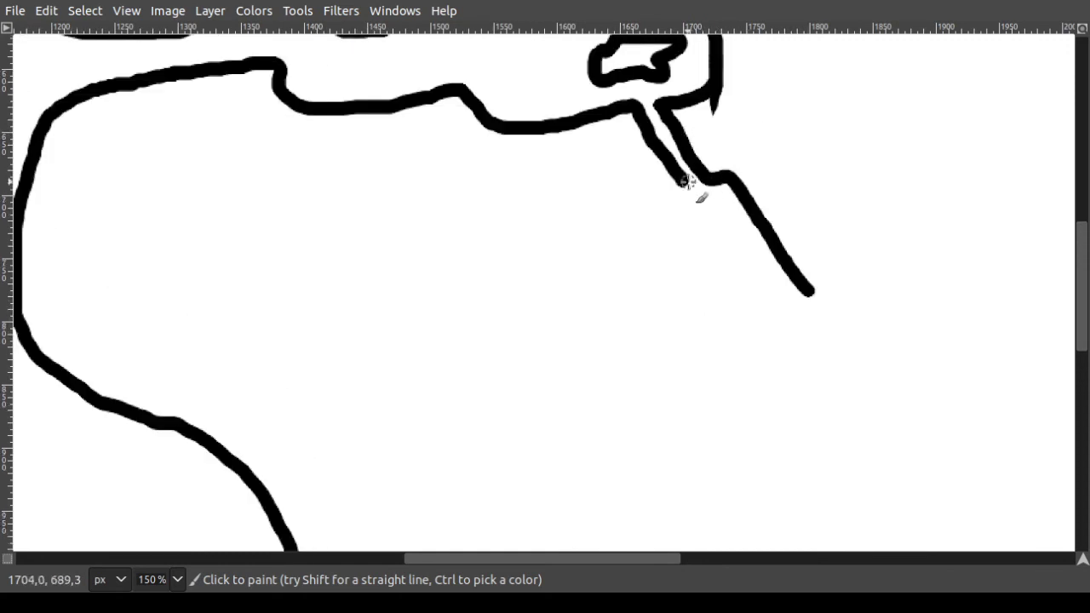
pyautogui.moveTo(686, 180)
pyautogui.mouseDown()
pyautogui.moveTo(717, 235)
pyautogui.moveTo(707, 269)
pyautogui.mouseUp()
pyautogui.hotkey('ctrl', 'z')
pyautogui.hotkey('ctrl', 'z')
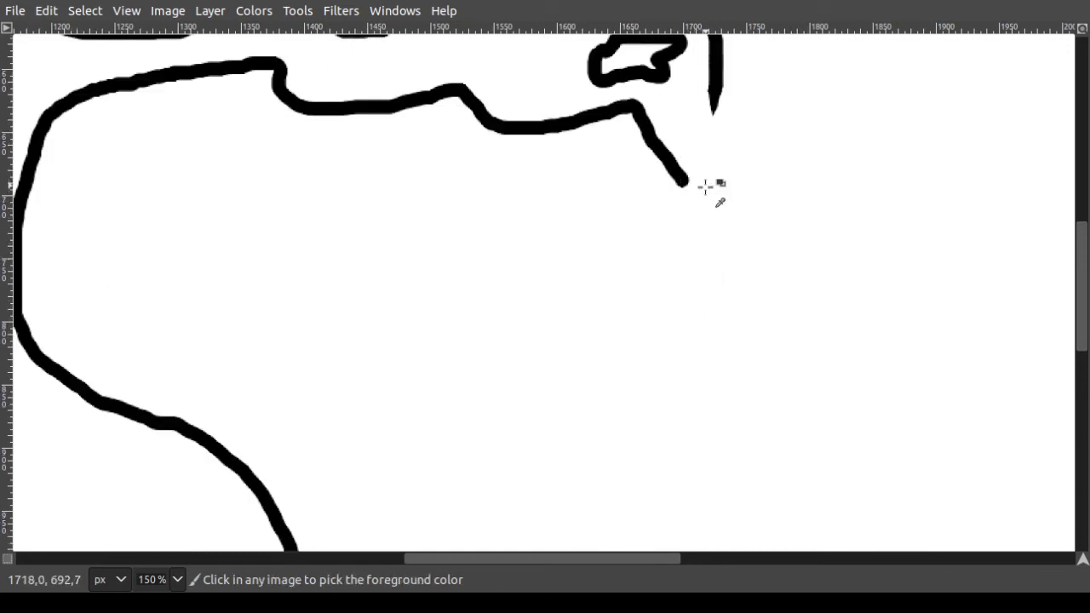
# - Paint Africa's Red Sea coast, around the Horn and down the east side toward the southern outline
pyautogui.scroll(1, 705, 186)
pyautogui.scroll(-3, 674, 244)
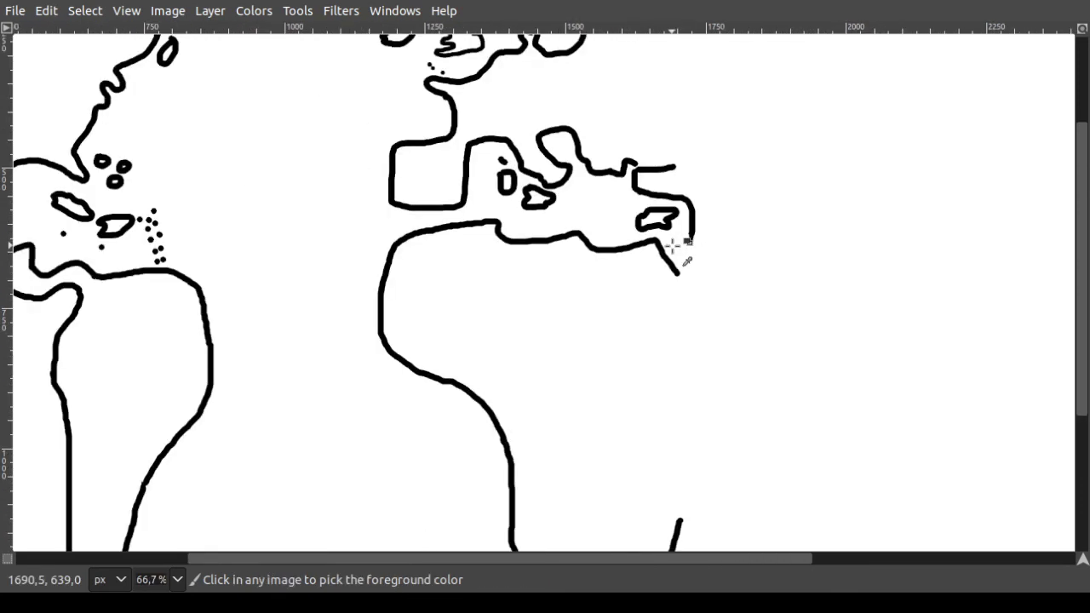
pyautogui.scroll(2, 679, 257)
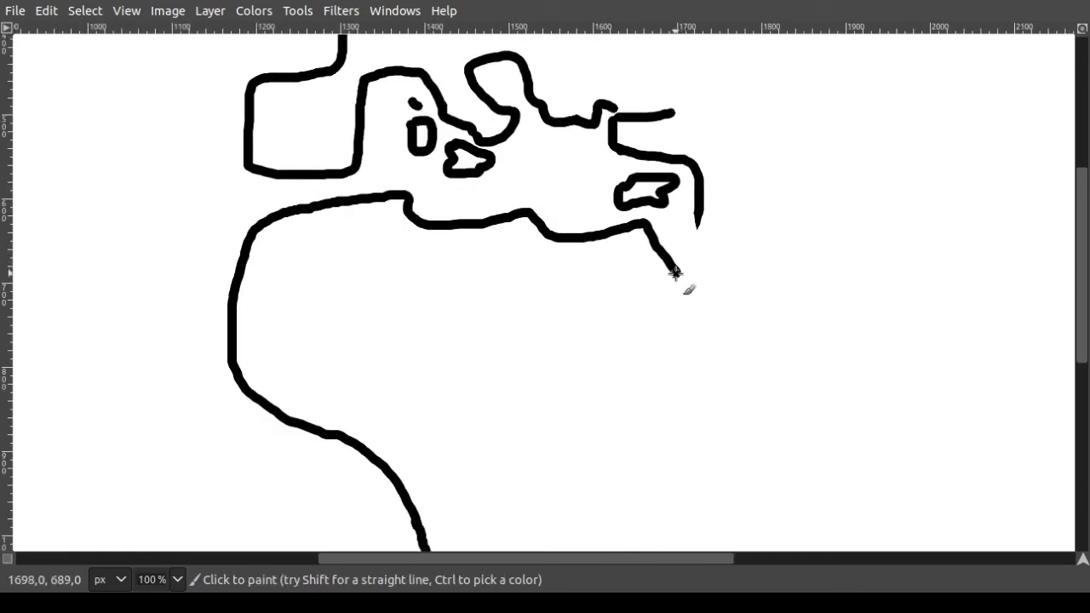
pyautogui.moveTo(697, 311); pyautogui.dragTo(669, 377)
pyautogui.hotkey('ctrl', 'z')
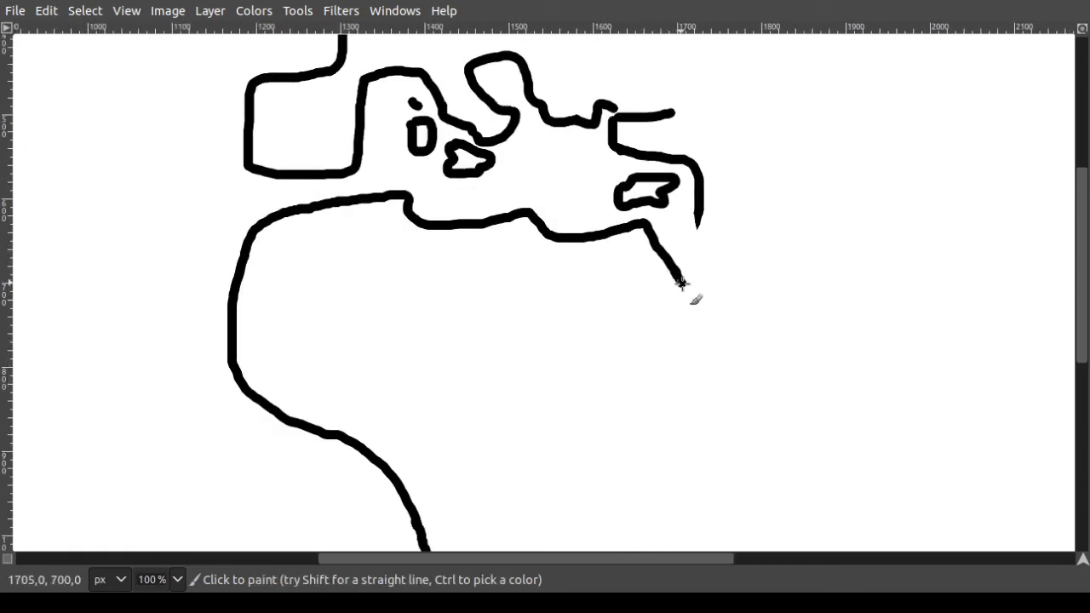
pyautogui.moveTo(711, 327); pyautogui.dragTo(662, 409)
pyautogui.scroll(-3, 661, 406)
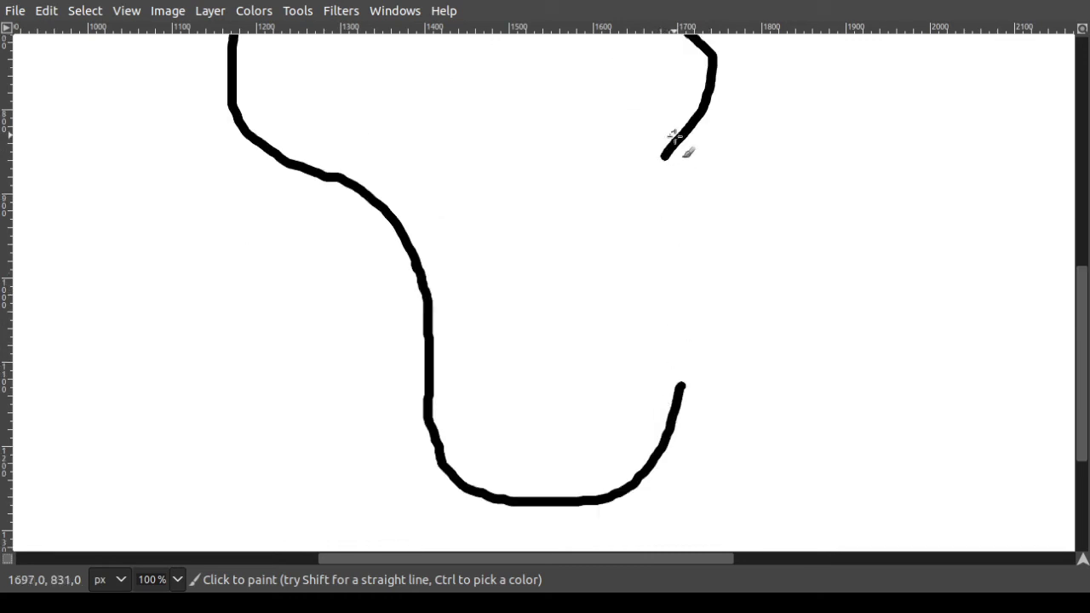
pyautogui.moveTo(665, 157)
pyautogui.mouseDown()
pyautogui.moveTo(673, 398)
pyautogui.moveTo(707, 469)
pyautogui.mouseUp()
# - Try to join the Levant coast to a Red Sea shore painted southeast beside Africa
pyautogui.scroll(3, 680, 308)
pyautogui.scroll(1, 715, 263)
pyautogui.scroll(1, 707, 250)
pyautogui.hotkey('ctrl', 'z')
pyautogui.moveTo(693, 382)
pyautogui.mouseDown()
pyautogui.moveTo(631, 391)
pyautogui.moveTo(704, 498)
pyautogui.mouseUp()
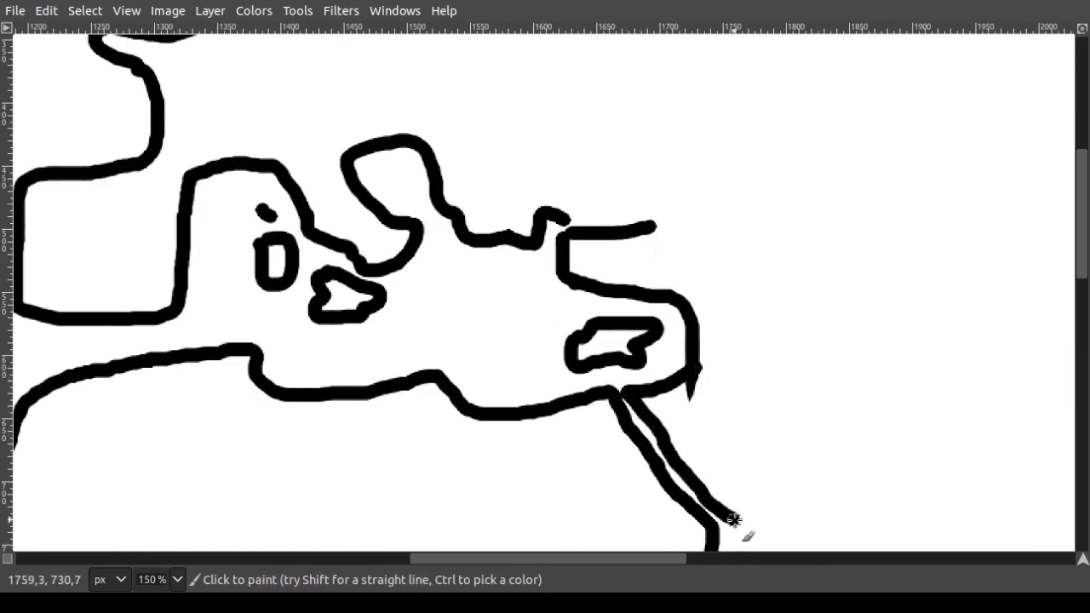
pyautogui.hotkey('ctrl', 'z')
pyautogui.hotkey('ctrl', 'z')
# - Paint the Arabian Peninsula from the Levant coast around its southern edge, then erase and repaint the Persian Gulf end
pyautogui.moveTo(695, 350)
pyautogui.mouseDown()
pyautogui.moveTo(644, 394)
pyautogui.moveTo(701, 481)
pyautogui.moveTo(725, 488)
pyautogui.moveTo(786, 467)
pyautogui.moveTo(806, 444)
pyautogui.moveTo(776, 418)
pyautogui.moveTo(788, 370)
pyautogui.moveTo(808, 371)
pyautogui.moveTo(821, 394)
pyautogui.moveTo(687, 401)
pyautogui.moveTo(715, 356)
pyautogui.moveTo(791, 343)
pyautogui.moveTo(793, 369)
pyautogui.moveTo(758, 426)
pyautogui.moveTo(797, 382)
pyautogui.moveTo(850, 365)
pyautogui.moveTo(808, 388)
pyautogui.moveTo(829, 369)
pyautogui.mouseUp()
pyautogui.hotkey('shift', 'e')
pyautogui.press('p')
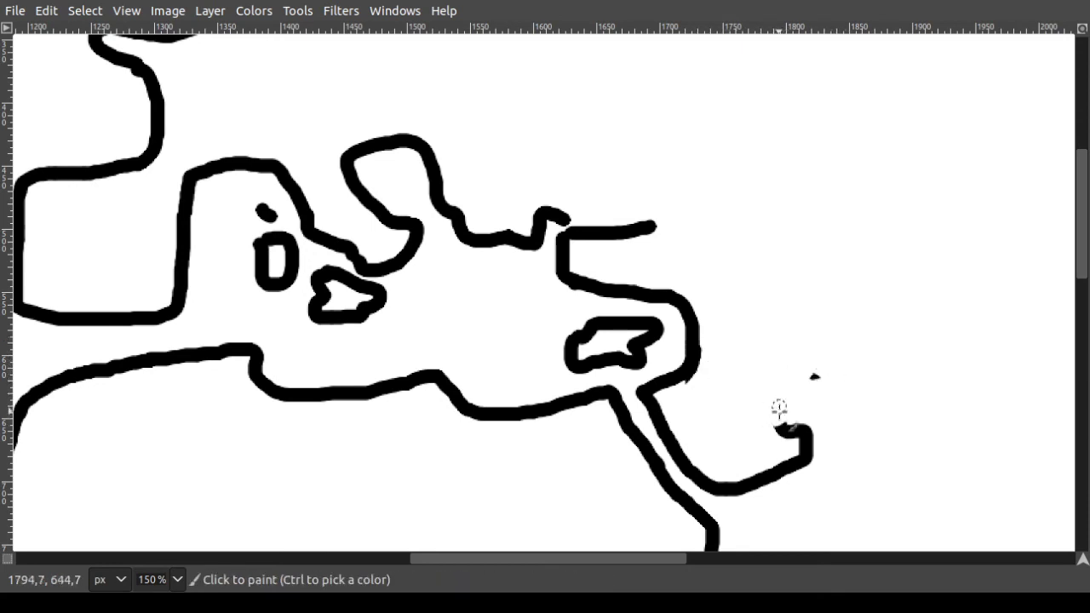
pyautogui.moveTo(781, 430)
pyautogui.mouseDown()
pyautogui.moveTo(739, 398)
pyautogui.moveTo(754, 346)
pyautogui.moveTo(838, 389)
pyautogui.mouseUp()
# - Paint the northern shore of the Black Sea between its two open ends
pyautogui.moveTo(681, 560); pyautogui.dragTo(709, 560)
pyautogui.moveTo(474, 212)
pyautogui.mouseDown()
pyautogui.moveTo(549, 171)
pyautogui.moveTo(573, 200)
pyautogui.moveTo(562, 228)
pyautogui.mouseUp()
pyautogui.scroll(5, 591, 231)
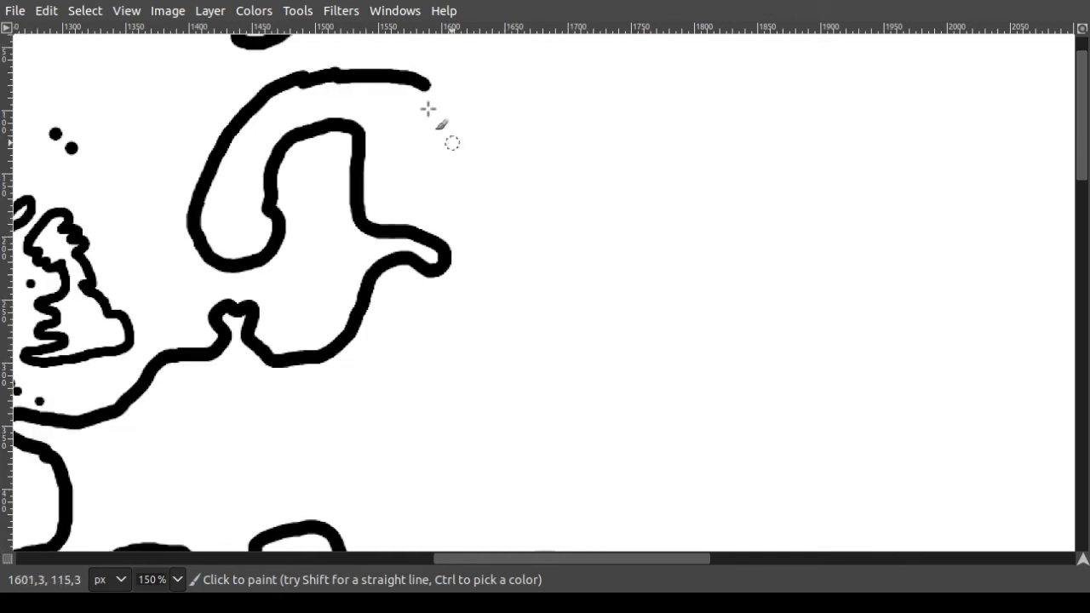
# - Paint the coast from the Persian Gulf around India to the Bay of Bengal, adding Sri Lanka and the Maldives dots offshore
pyautogui.scroll(-3, 510, 171)
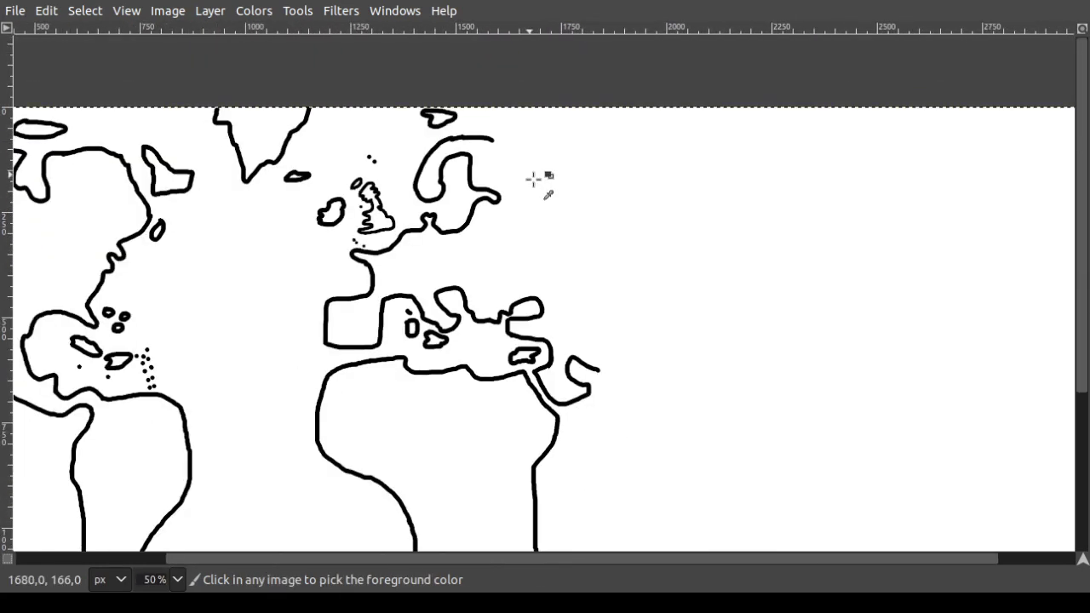
pyautogui.moveTo(552, 559); pyautogui.dragTo(593, 562)
pyautogui.scroll(2, 591, 416)
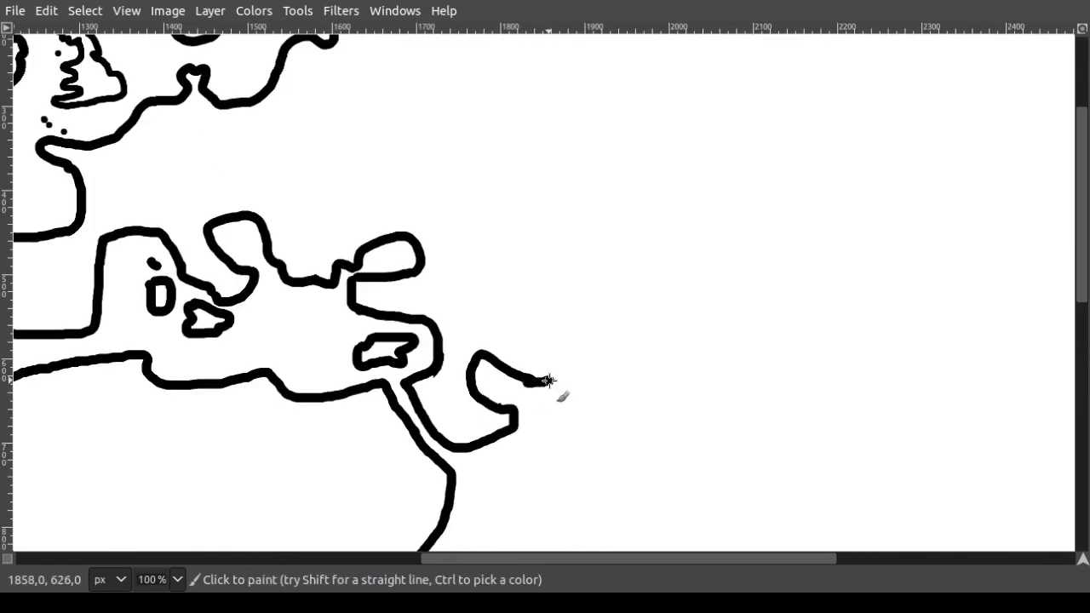
pyautogui.hotkey('ctrl', 'z')
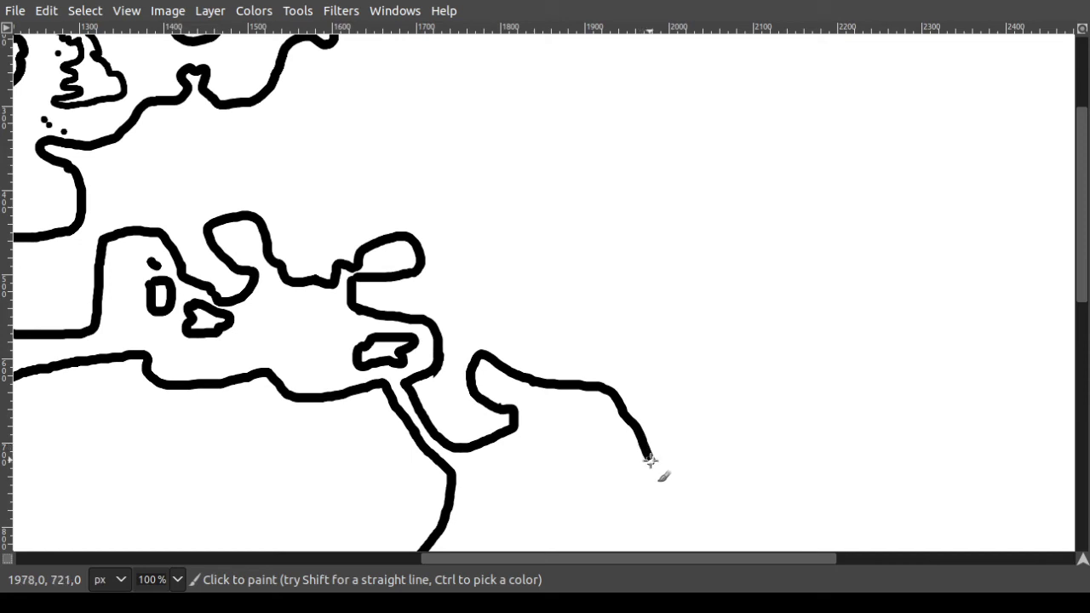
pyautogui.moveTo(648, 460)
pyautogui.mouseDown()
pyautogui.moveTo(673, 521)
pyautogui.moveTo(695, 514)
pyautogui.moveTo(732, 413)
pyautogui.moveTo(755, 395)
pyautogui.moveTo(778, 399)
pyautogui.moveTo(715, 409)
pyautogui.moveTo(730, 426)
pyautogui.moveTo(746, 412)
pyautogui.moveTo(737, 387)
pyautogui.mouseUp()
pyautogui.scroll(-3, 753, 426)
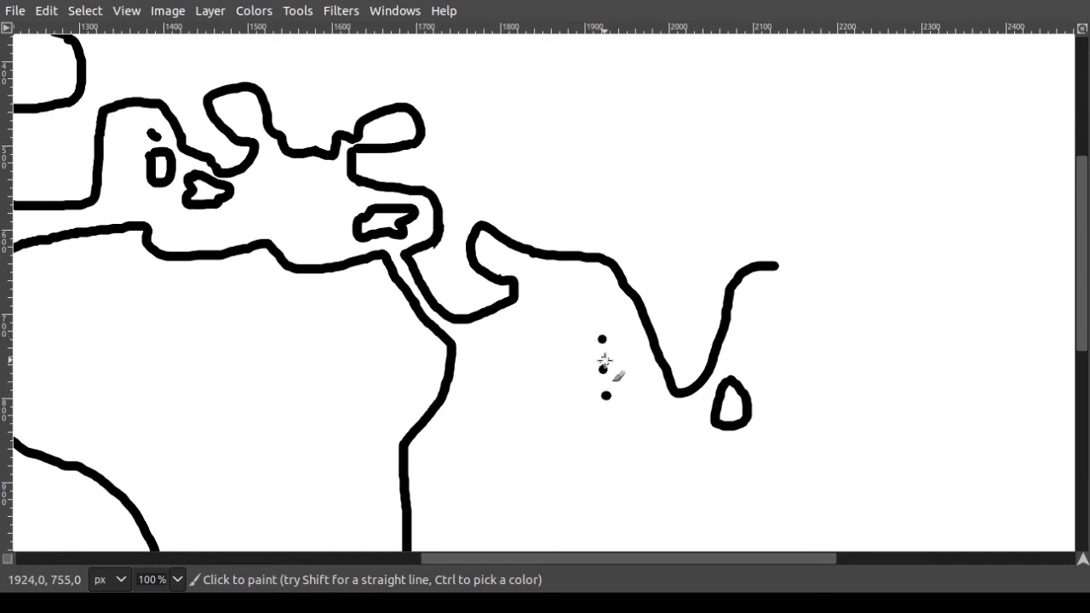
# - Dot small island clusters off Africa's western bulge and in the Gulf of Guinea
pyautogui.moveTo(590, 559)
pyautogui.mouseDown()
pyautogui.moveTo(503, 564)
pyautogui.moveTo(373, 424)
pyautogui.mouseUp()
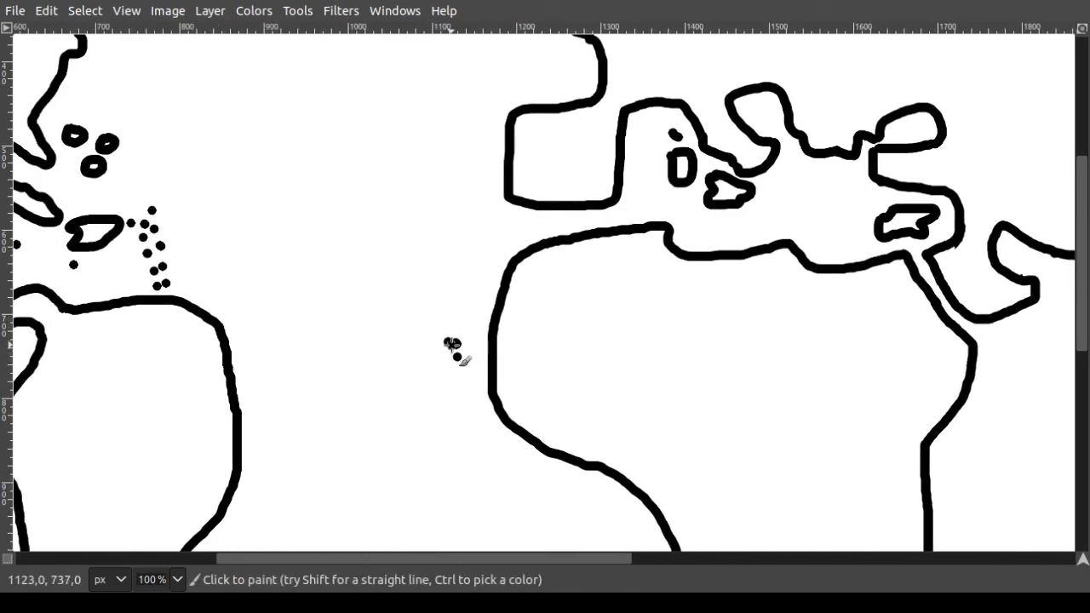
pyautogui.scroll(7, 384, 366)
pyautogui.scroll(-12, 390, 361)
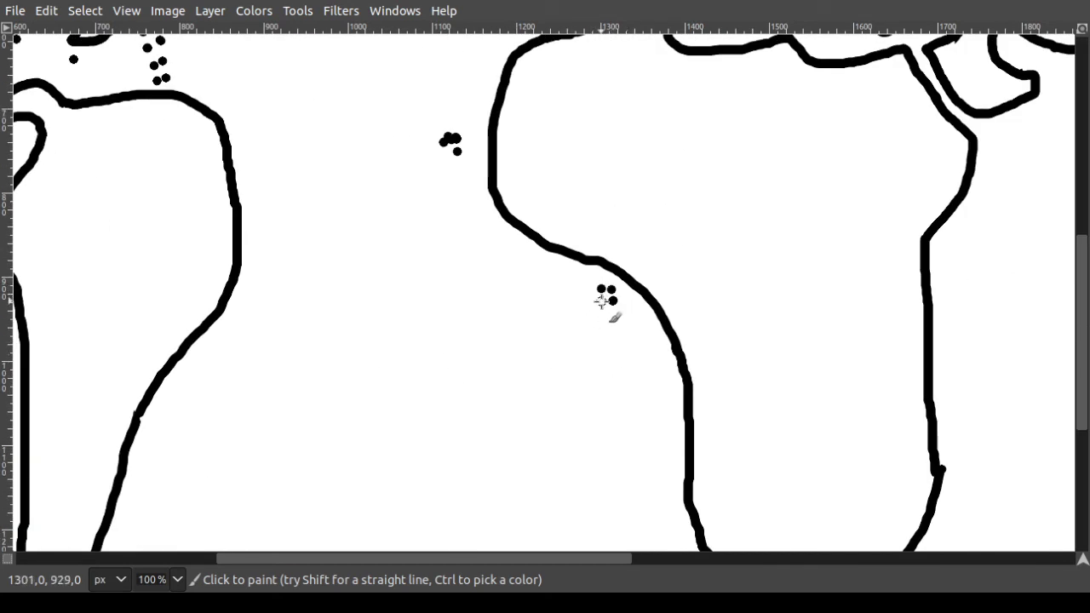
# - Paint Madagascar as a tall closed outline off southeast Africa and dot the small islands north and east of it
pyautogui.moveTo(602, 560); pyautogui.dragTo(770, 560)
pyautogui.scroll(-5, 632, 377)
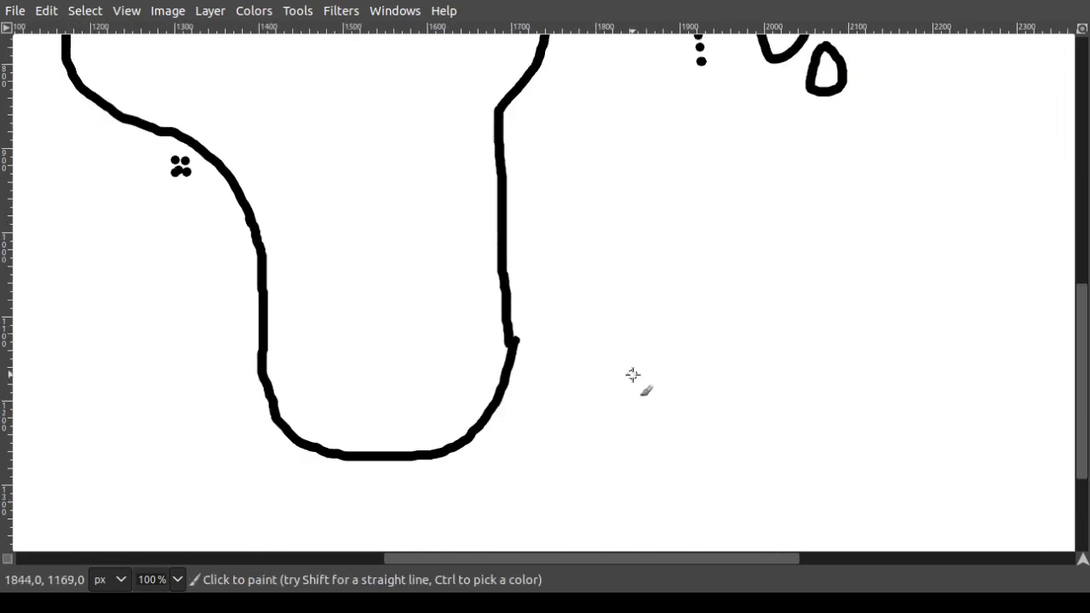
pyautogui.moveTo(603, 104)
pyautogui.mouseDown()
pyautogui.moveTo(575, 139)
pyautogui.moveTo(567, 187)
pyautogui.moveTo(564, 231)
pyautogui.moveTo(585, 243)
pyautogui.moveTo(605, 238)
pyautogui.moveTo(606, 109)
pyautogui.mouseUp()
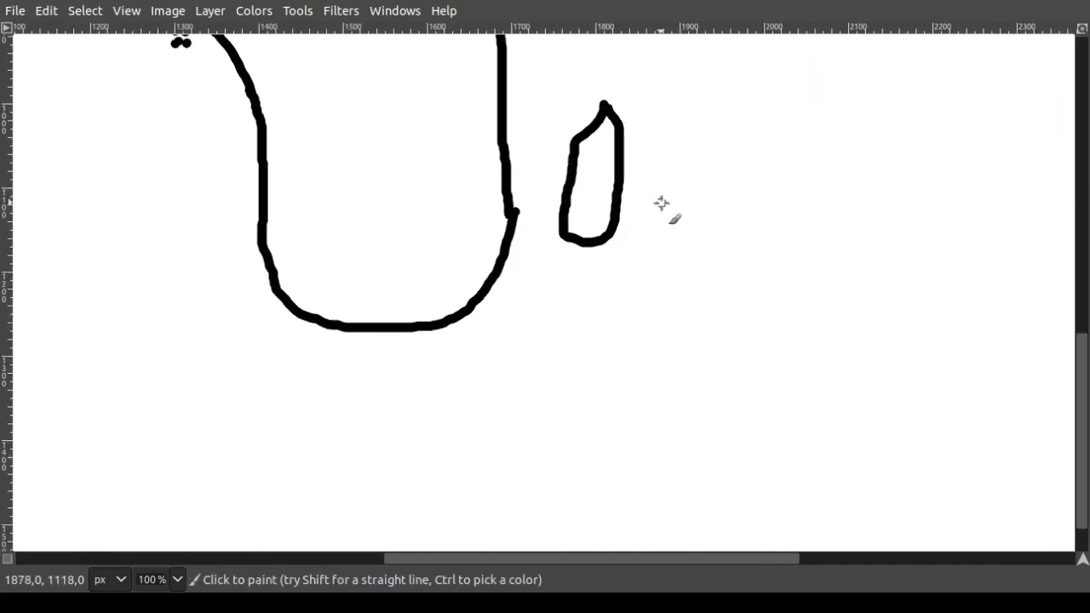
pyautogui.scroll(5, 639, 151)
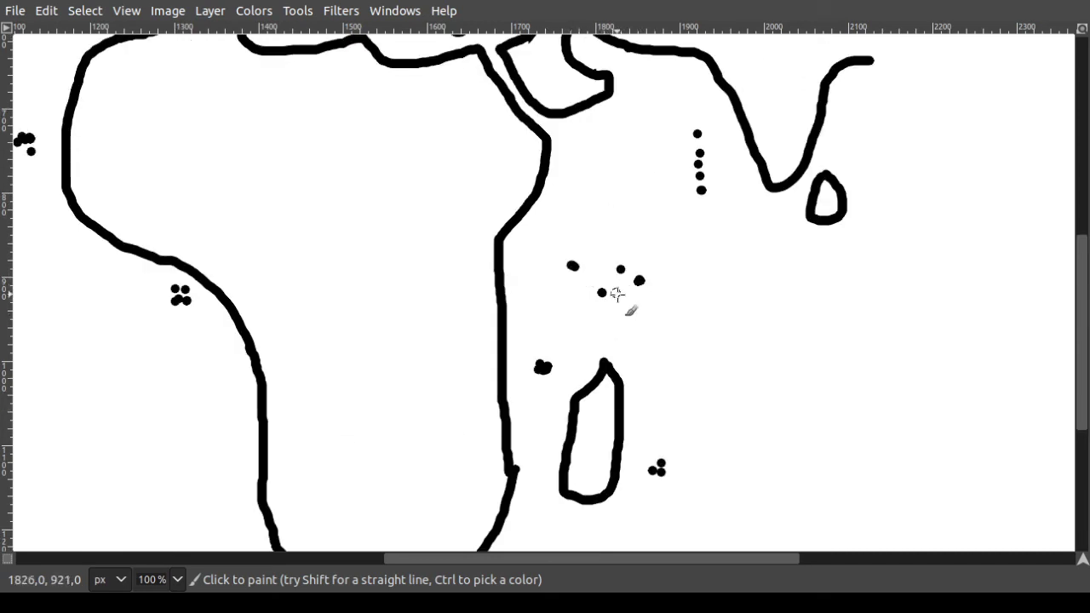
pyautogui.hscroll(3, 661, 562)
# - Erase the kinked section of Africa's southeast coast and repaint it as a smooth line down to the southern outline
pyautogui.keyDown('ctrl'); pyautogui.scroll(-4, 636, 394); pyautogui.keyUp('ctrl')
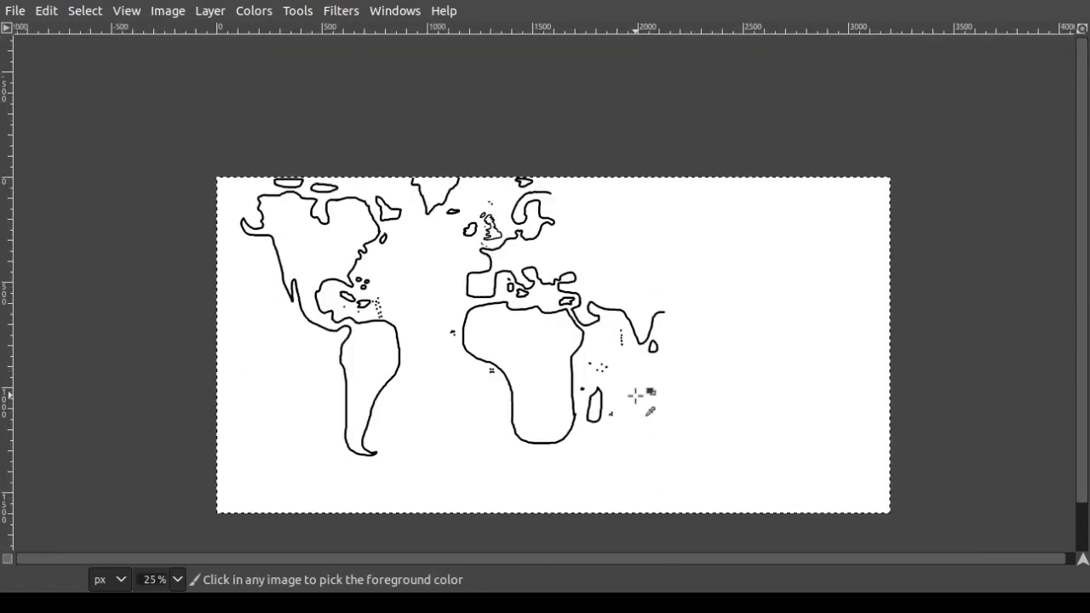
pyautogui.keyDown('ctrl'); pyautogui.scroll(5, 636, 394); pyautogui.keyUp('ctrl')
pyautogui.scroll(-5, 327, 383)
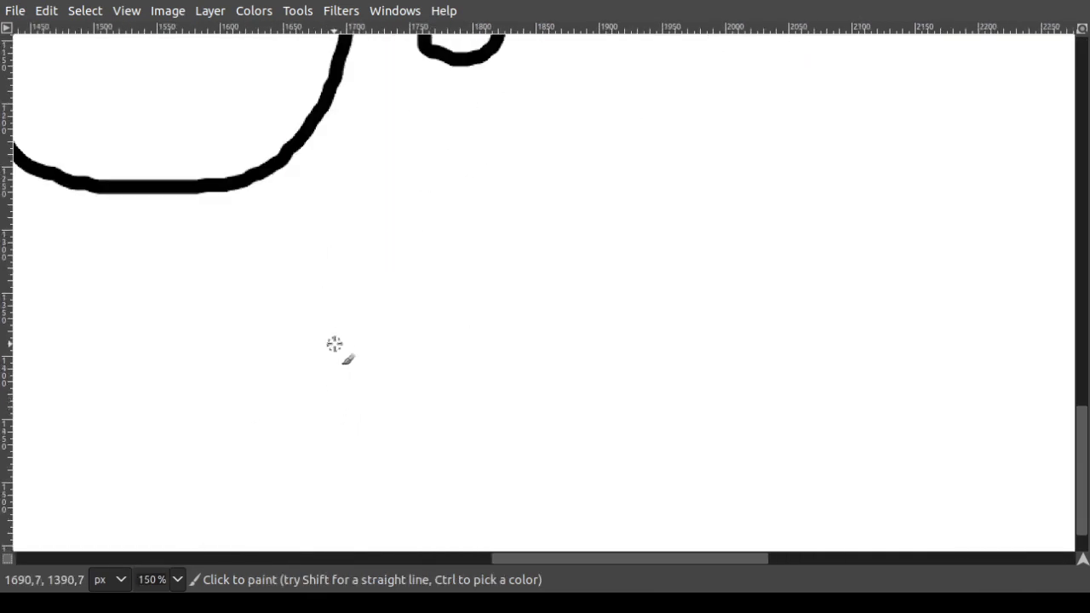
pyautogui.press('e')
pyautogui.scroll(10, 341, 352)
pyautogui.scroll(-5, 343, 358)
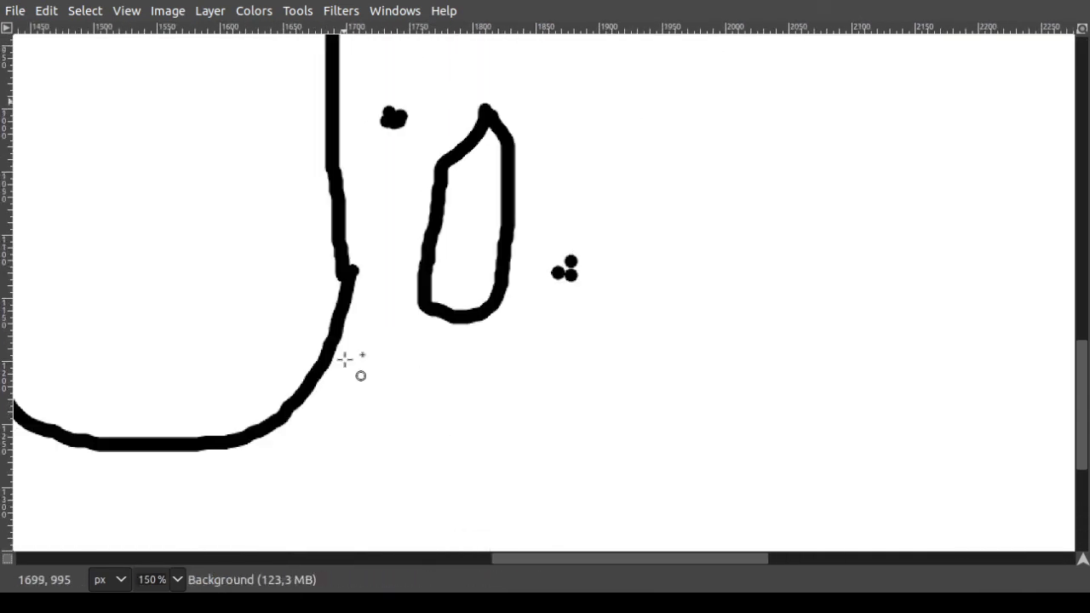
pyautogui.hotkey('shift', 'e')
pyautogui.click(348, 261)
pyautogui.moveTo(300, 375)
pyautogui.mouseDown()
pyautogui.moveTo(382, 219)
pyautogui.moveTo(309, 408)
pyautogui.moveTo(311, 390)
pyautogui.mouseUp()
pyautogui.press('p')
pyautogui.moveTo(341, 248)
pyautogui.mouseDown()
pyautogui.moveTo(336, 315)
pyautogui.moveTo(283, 427)
pyautogui.mouseUp()
# - Extend the open end of the Bay of Bengal coast slightly eastward with the black brush
pyautogui.keyDown('ctrl'); pyautogui.scroll(-3, 539, 277); pyautogui.keyUp('ctrl')
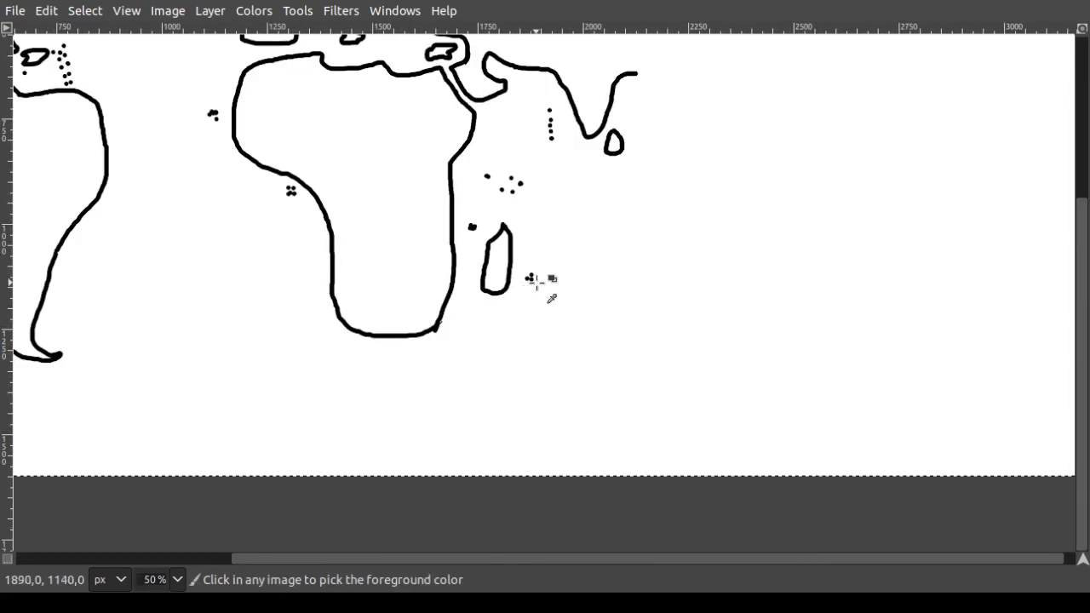
pyautogui.scroll(5, 596, 290)
pyautogui.press('o')
pyautogui.keyDown('ctrl'); pyautogui.scroll(-2, 596, 349); pyautogui.keyUp('ctrl')
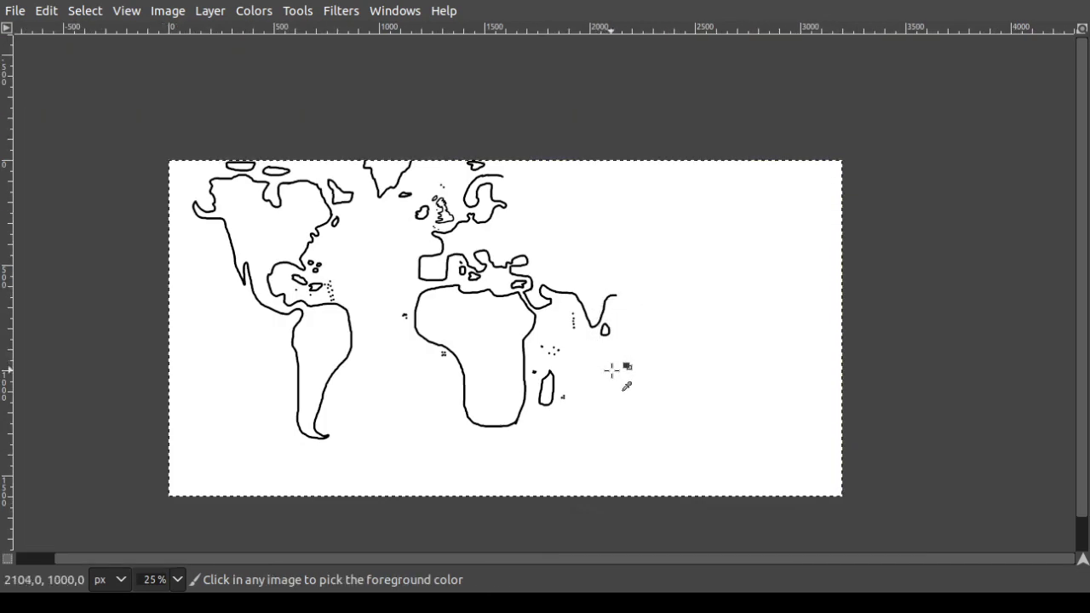
pyautogui.keyDown('ctrl'); pyautogui.scroll(3, 611, 370); pyautogui.keyUp('ctrl')
pyautogui.keyDown('ctrl'); pyautogui.scroll(2, 611, 370); pyautogui.keyUp('ctrl')
pyautogui.scroll(8, 596, 460)
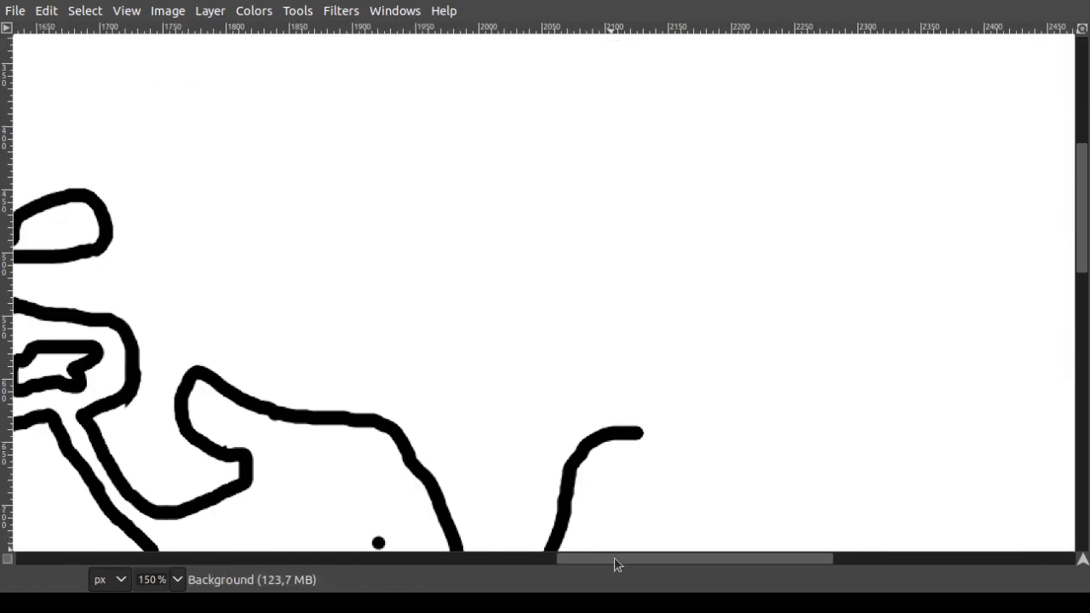
pyautogui.hscroll(3, 613, 562)
pyautogui.scroll(-3, 597, 462)
pyautogui.moveTo(460, 304); pyautogui.dragTo(477, 306)
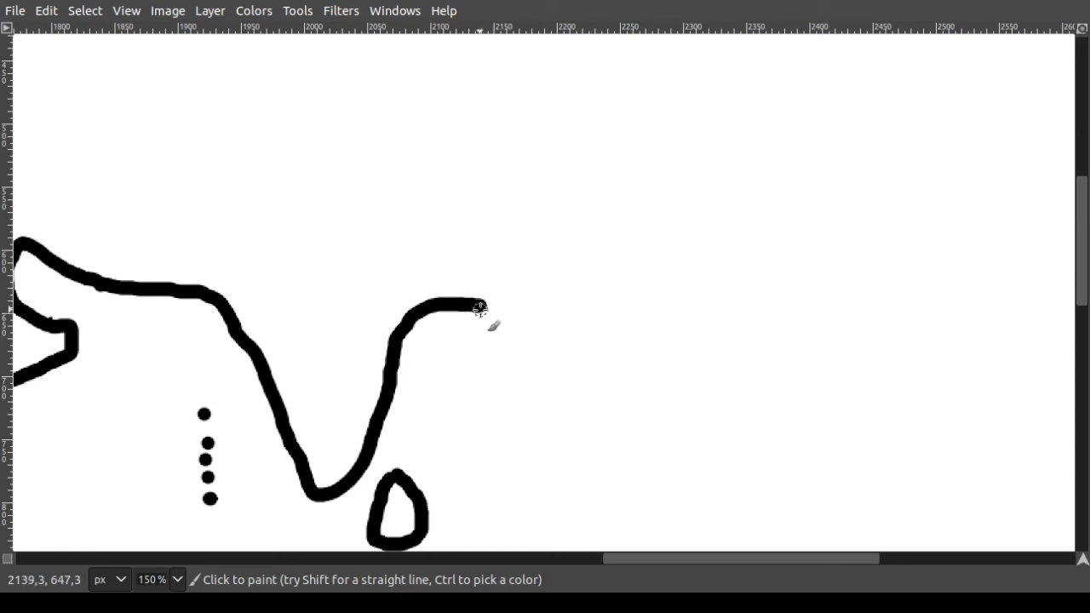
# - Try to paint the coast curving southeast from the Bay of Bengal toward the Malay Peninsula
pyautogui.moveTo(479, 304)
pyautogui.mouseDown()
pyautogui.moveTo(508, 336)
pyautogui.moveTo(472, 311)
pyautogui.moveTo(499, 343)
pyautogui.mouseUp()
pyautogui.moveTo(510, 338); pyautogui.dragTo(510, 398)
pyautogui.hotkey('ctrl', 'z')
pyautogui.hotkey('ctrl', 'z')
pyautogui.hotkey('ctrl', 'z')
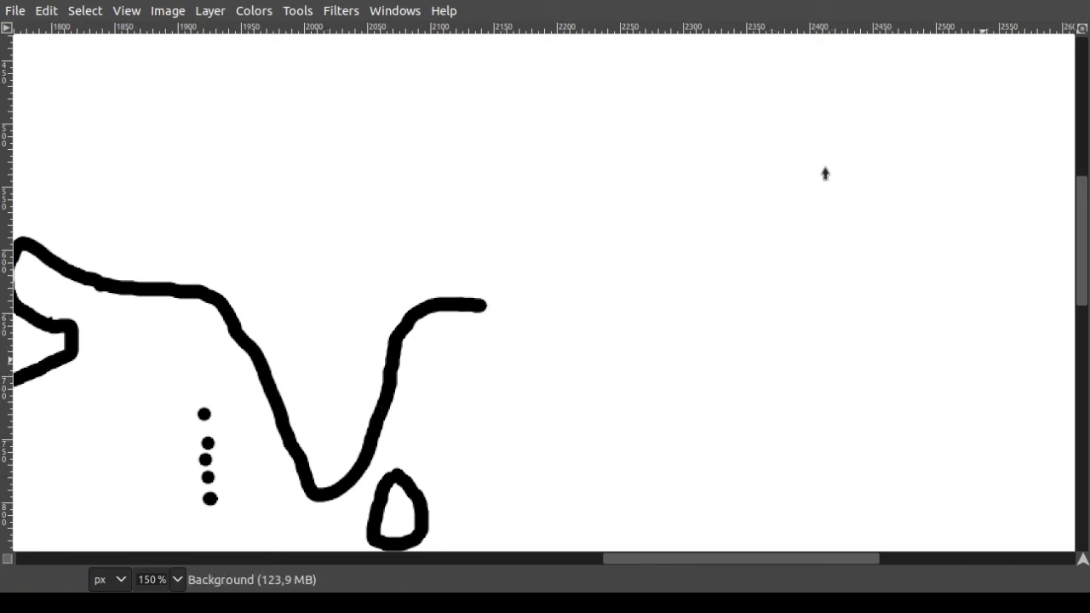
pyautogui.moveTo(481, 305); pyautogui.dragTo(529, 438)
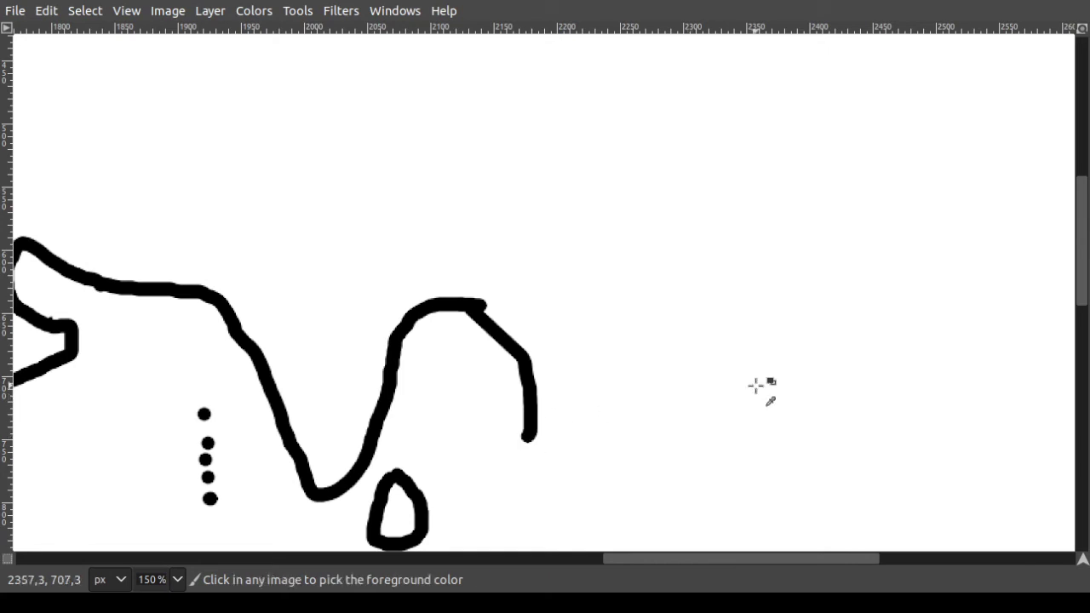
pyautogui.hotkey('ctrl', 'z')
pyautogui.scroll(-3, 512, 337)
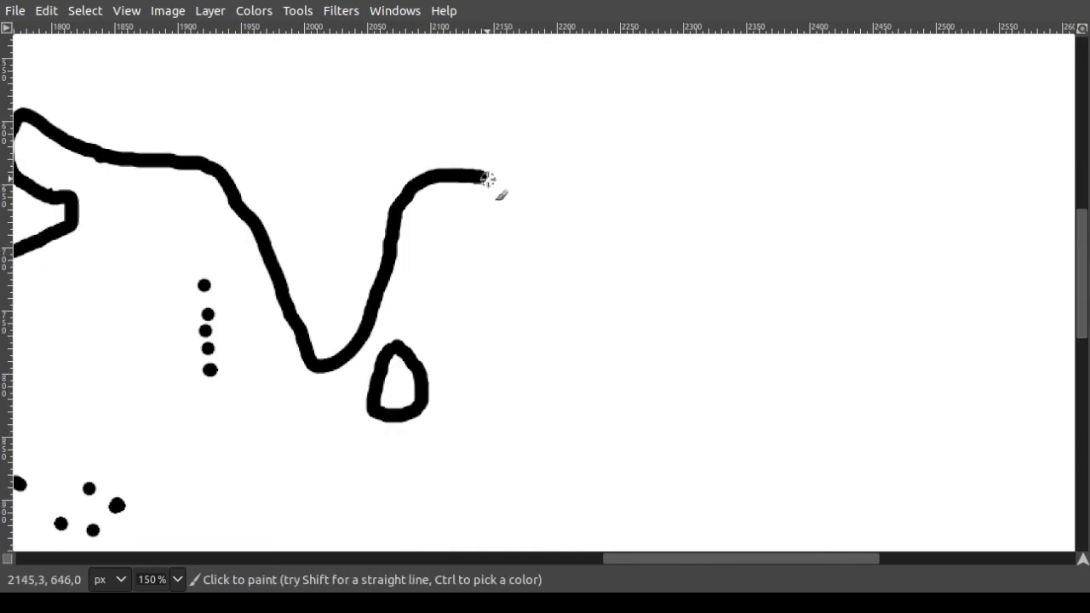
pyautogui.moveTo(480, 177)
pyautogui.mouseDown()
pyautogui.moveTo(519, 259)
pyautogui.moveTo(519, 289)
pyautogui.moveTo(497, 323)
pyautogui.moveTo(462, 346)
pyautogui.moveTo(505, 397)
pyautogui.mouseUp()
pyautogui.hotkey('ctrl', 'z')
# - Paint the coast from the Bay of Bengal around the Malay Peninsula and back up northeast along the Asian mainland
pyautogui.moveTo(483, 177)
pyautogui.mouseDown()
pyautogui.moveTo(550, 230)
pyautogui.moveTo(543, 325)
pyautogui.moveTo(586, 384)
pyautogui.moveTo(611, 396)
pyautogui.moveTo(625, 393)
pyautogui.moveTo(616, 371)
pyautogui.moveTo(570, 308)
pyautogui.moveTo(611, 254)
pyautogui.moveTo(671, 214)
pyautogui.moveTo(682, 161)
pyautogui.mouseUp()
pyautogui.moveTo(647, 559); pyautogui.dragTo(707, 559)
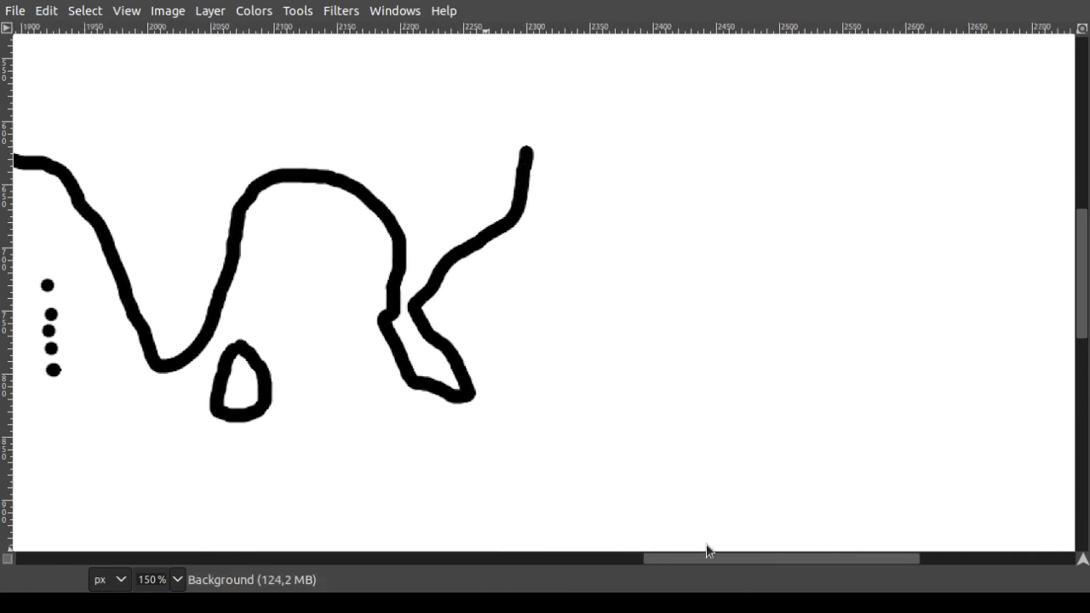
pyautogui.scroll(5, 530, 364)
pyautogui.moveTo(450, 407)
pyautogui.mouseDown()
pyautogui.moveTo(462, 339)
pyautogui.moveTo(474, 331)
pyautogui.moveTo(496, 352)
pyautogui.moveTo(510, 344)
pyautogui.moveTo(518, 293)
pyautogui.moveTo(551, 253)
pyautogui.moveTo(606, 277)
pyautogui.moveTo(601, 312)
pyautogui.moveTo(610, 279)
pyautogui.mouseUp()
# - Paint Sumatra as a closed crescent southwest of the Malay Peninsula, undoing the first strokes
pyautogui.scroll(-8, 519, 383)
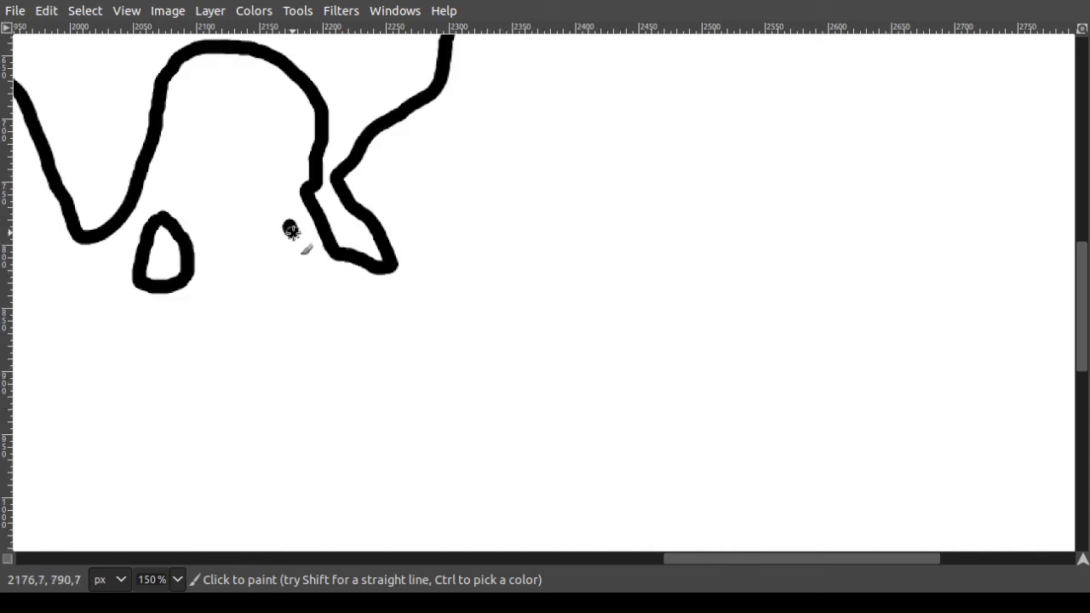
pyautogui.moveTo(295, 220)
pyautogui.mouseDown()
pyautogui.moveTo(313, 260)
pyautogui.moveTo(359, 279)
pyautogui.mouseUp()
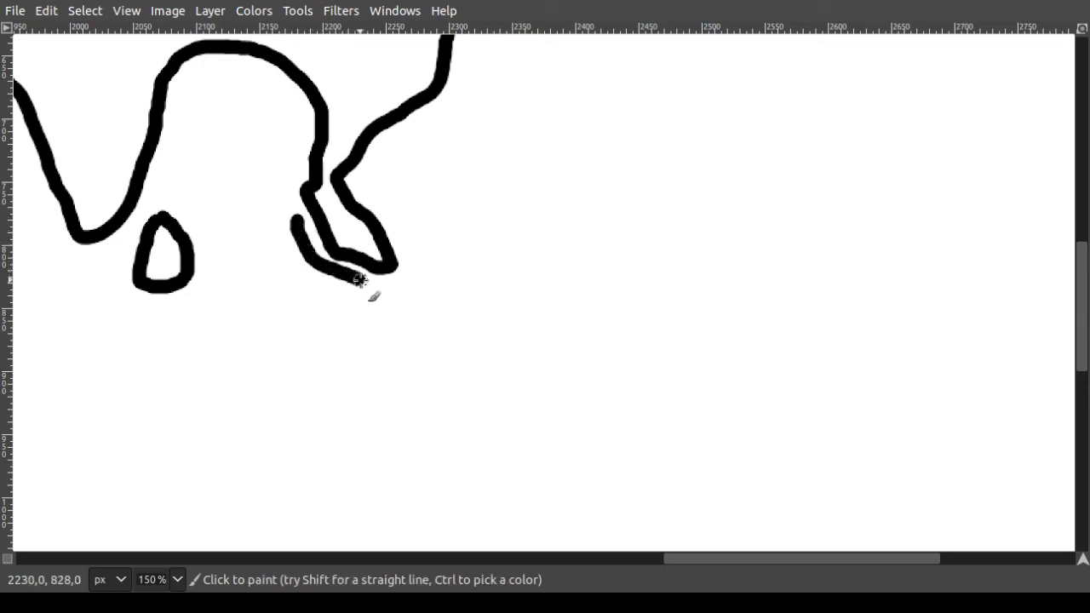
pyautogui.moveTo(297, 220)
pyautogui.mouseDown()
pyautogui.moveTo(262, 256)
pyautogui.moveTo(260, 288)
pyautogui.moveTo(290, 296)
pyautogui.mouseUp()
pyautogui.hotkey('ctrl', 'z')
pyautogui.hotkey('ctrl', 'z')
pyautogui.moveTo(297, 224)
pyautogui.mouseDown()
pyautogui.moveTo(320, 268)
pyautogui.moveTo(365, 293)
pyautogui.moveTo(369, 321)
pyautogui.moveTo(346, 330)
pyautogui.moveTo(308, 316)
pyautogui.moveTo(280, 284)
pyautogui.moveTo(288, 228)
pyautogui.mouseUp()
# - Paint Java as a small flat closed outline just southeast of Sumatra, undoing the first stroke
pyautogui.moveTo(393, 346); pyautogui.dragTo(353, 362)
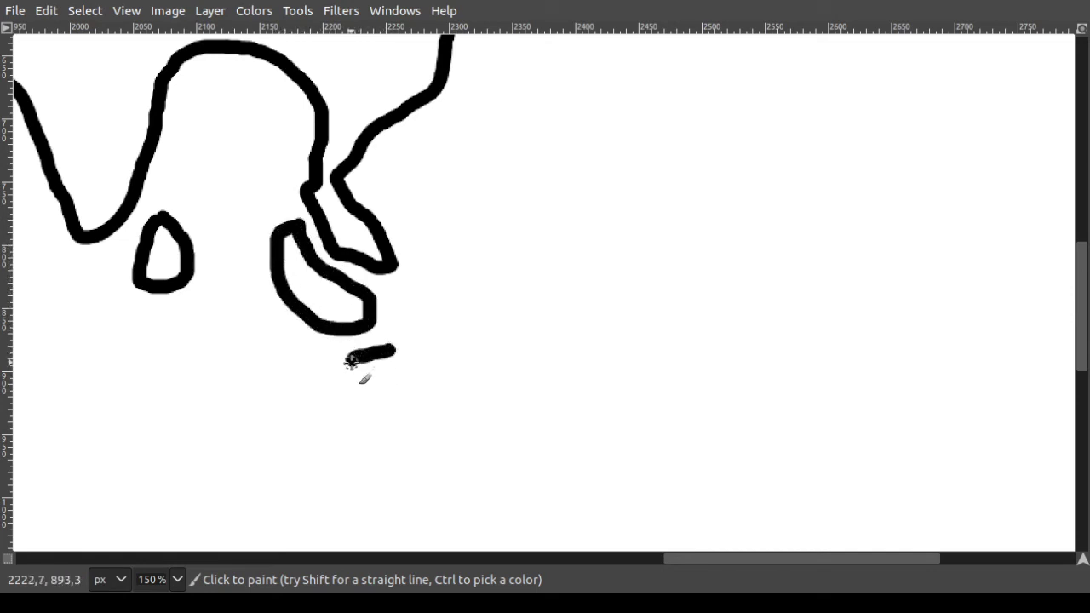
pyautogui.hotkey('ctrl', 'z')
pyautogui.moveTo(403, 327)
pyautogui.mouseDown()
pyautogui.moveTo(377, 347)
pyautogui.moveTo(428, 353)
pyautogui.moveTo(416, 331)
pyautogui.mouseUp()
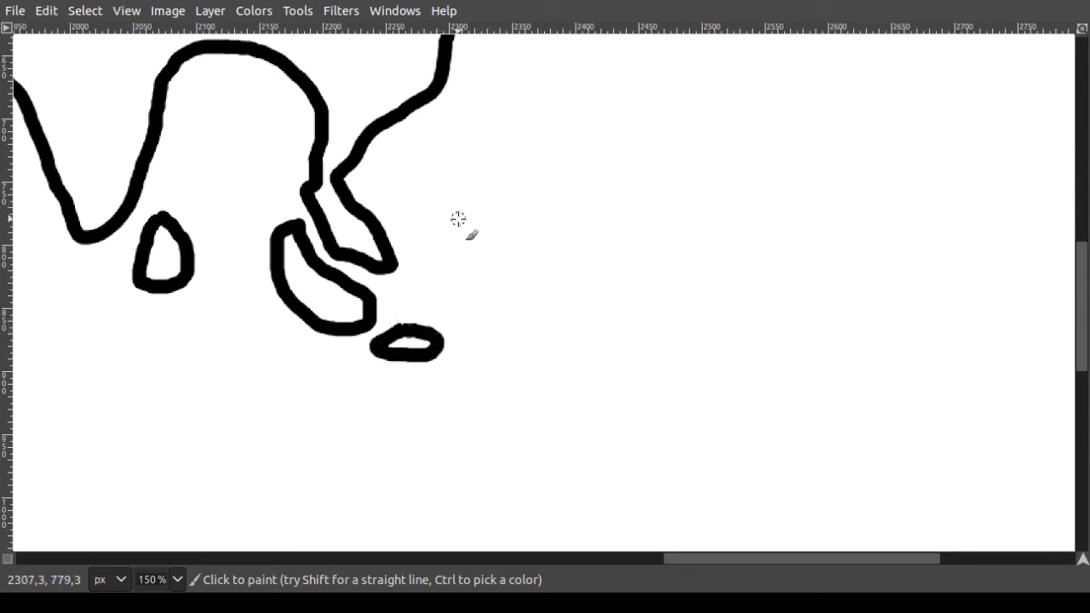
# - Try to paint Borneo's sloping northern edge east of the Malay Peninsula
pyautogui.moveTo(456, 218); pyautogui.dragTo(540, 178)
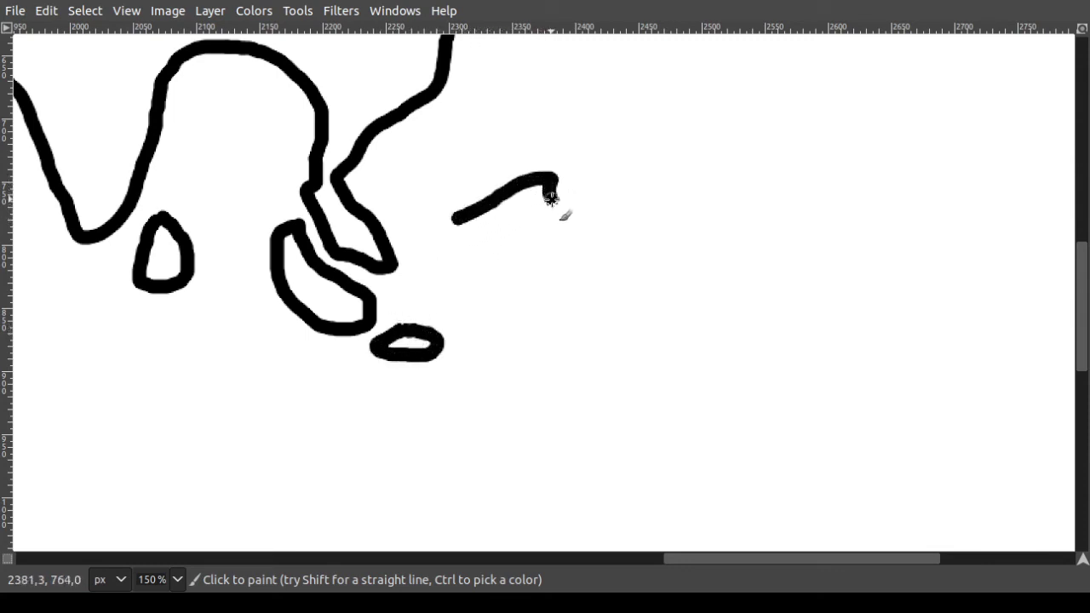
pyautogui.hotkey('ctrl', 'z')
pyautogui.moveTo(457, 226); pyautogui.dragTo(548, 182)
pyautogui.hotkey('ctrl', 'z')
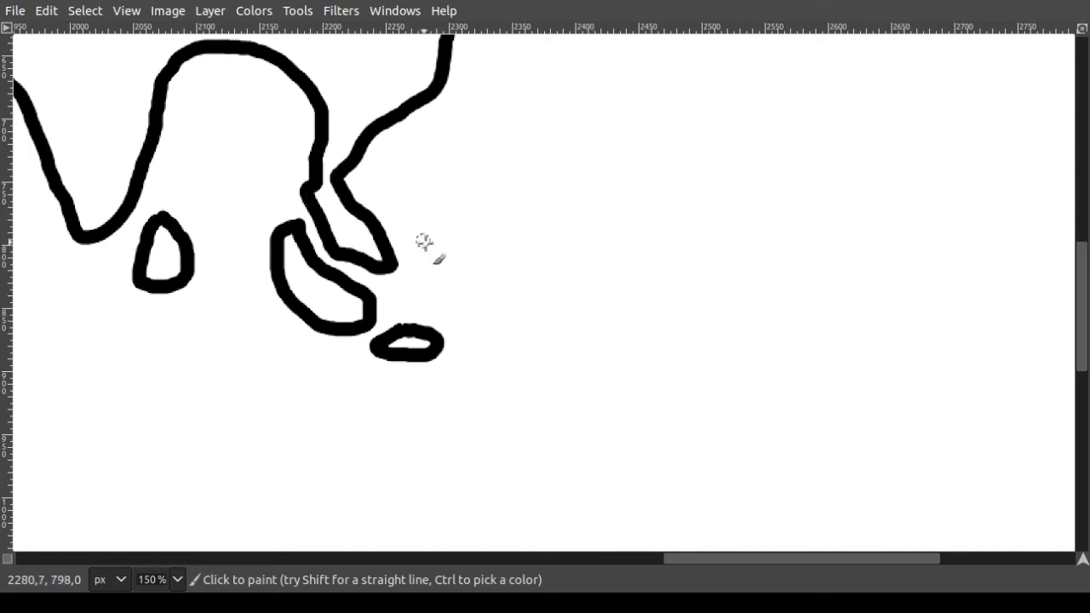
pyautogui.moveTo(451, 213); pyautogui.dragTo(550, 180)
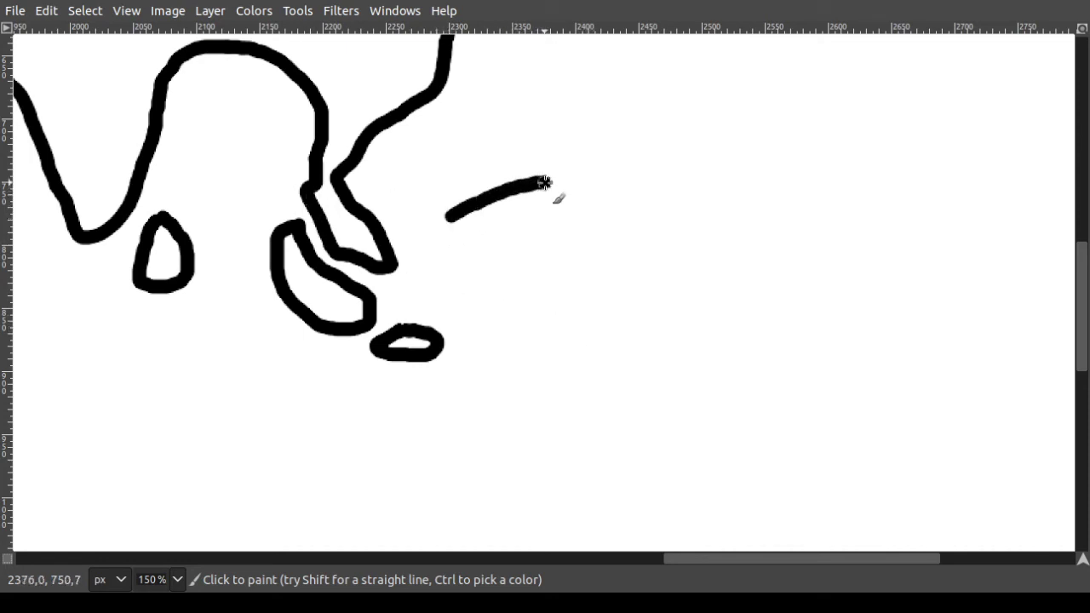
pyautogui.hotkey('ctrl', 'z')
# - Paint Borneo as a closed blocky outline and Sulawesi as a three-pronged outline to its east
pyautogui.moveTo(453, 213)
pyautogui.mouseDown()
pyautogui.moveTo(542, 171)
pyautogui.moveTo(581, 170)
pyautogui.moveTo(570, 284)
pyautogui.moveTo(489, 293)
pyautogui.moveTo(462, 282)
pyautogui.moveTo(457, 239)
pyautogui.mouseUp()
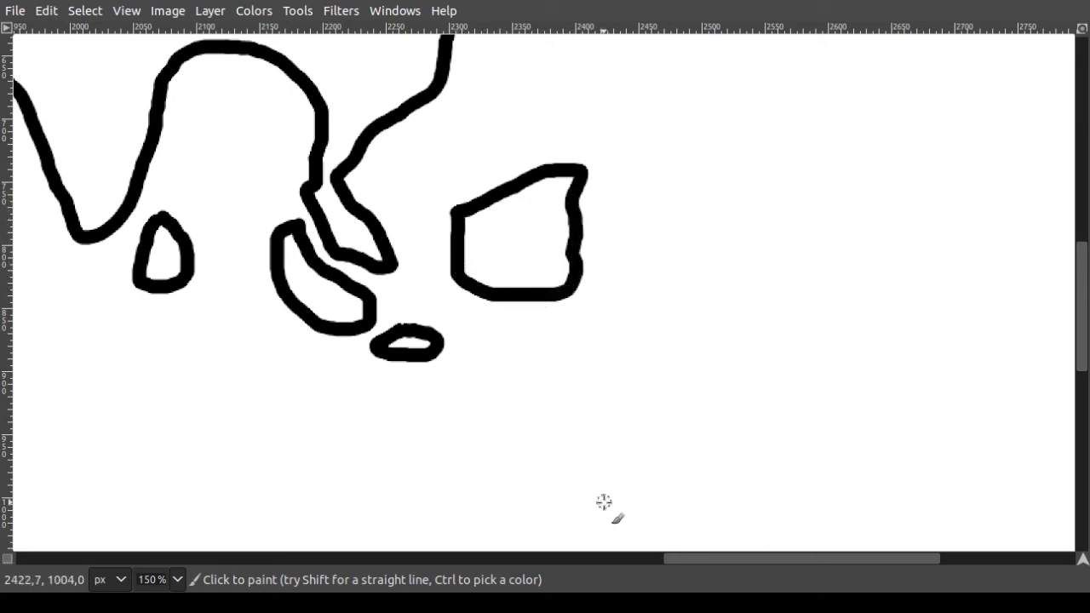
pyautogui.hscroll(3, 658, 562)
pyautogui.moveTo(534, 261)
pyautogui.mouseDown()
pyautogui.moveTo(542, 185)
pyautogui.moveTo(561, 173)
pyautogui.mouseUp()
pyautogui.hotkey('ctrl', 'z')
pyautogui.moveTo(536, 272)
pyautogui.mouseDown()
pyautogui.moveTo(536, 178)
pyautogui.moveTo(555, 164)
pyautogui.moveTo(624, 157)
pyautogui.moveTo(619, 172)
pyautogui.moveTo(564, 188)
pyautogui.moveTo(562, 201)
pyautogui.moveTo(563, 212)
pyautogui.moveTo(618, 219)
pyautogui.moveTo(619, 229)
pyautogui.moveTo(573, 235)
pyautogui.moveTo(612, 290)
pyautogui.moveTo(542, 281)
pyautogui.mouseUp()
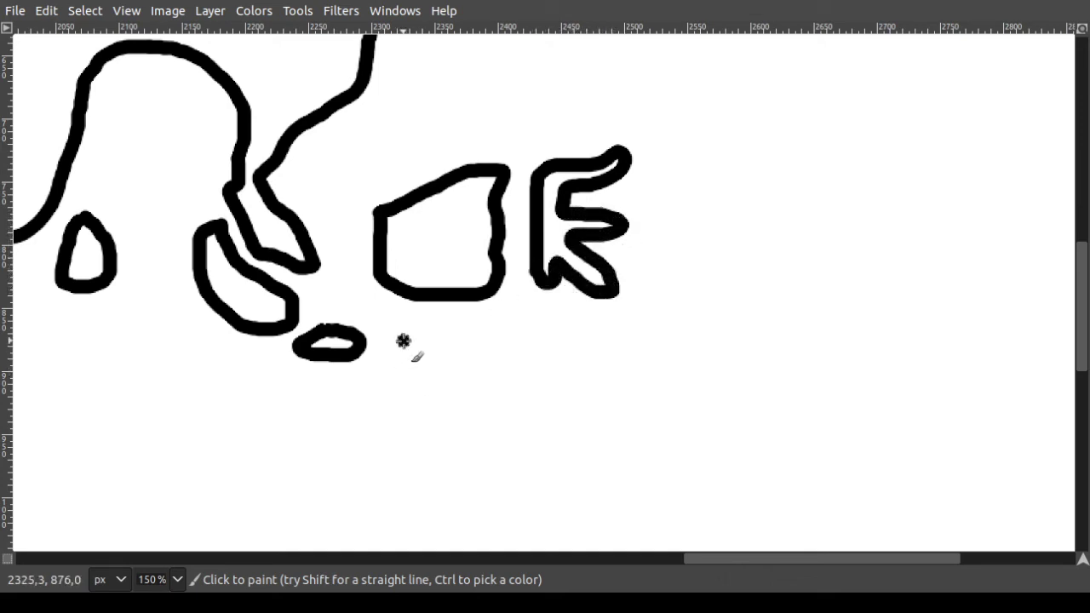
# - Erase part of Java's outline, repaint the island longer toward the east, and add a small round island beside it
pyautogui.moveTo(402, 340)
pyautogui.mouseDown()
pyautogui.moveTo(404, 353)
pyautogui.moveTo(414, 345)
pyautogui.mouseUp()
pyautogui.hotkey('ctrl', 'z')
pyautogui.hotkey('shift', 'e')
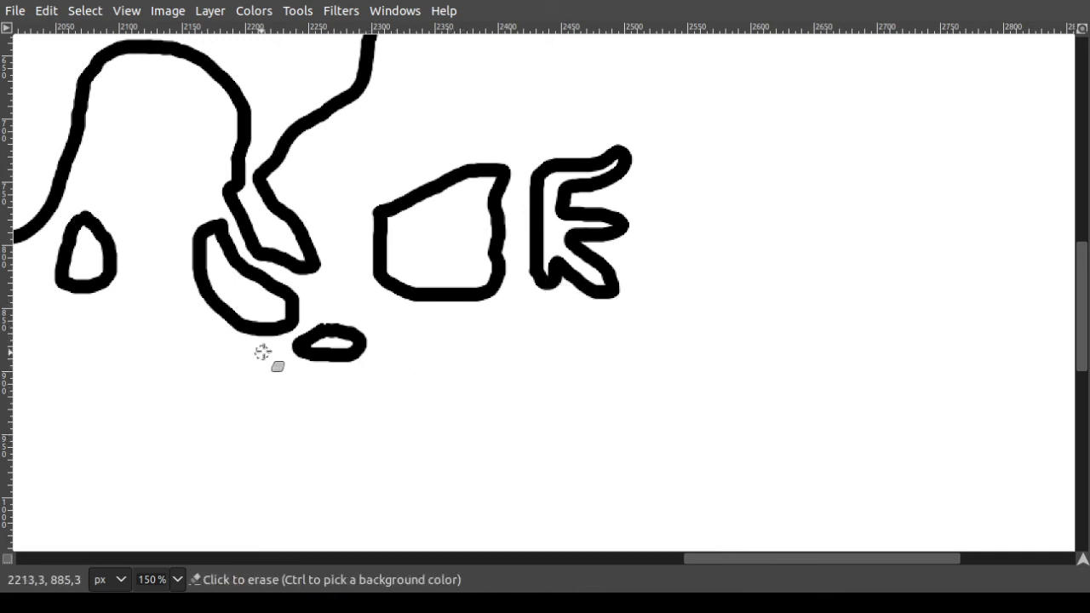
pyautogui.moveTo(326, 319)
pyautogui.mouseDown()
pyautogui.moveTo(339, 364)
pyautogui.moveTo(397, 333)
pyautogui.moveTo(313, 349)
pyautogui.mouseUp()
pyautogui.press('p')
pyautogui.moveTo(431, 336)
pyautogui.mouseDown()
pyautogui.moveTo(413, 358)
pyautogui.moveTo(439, 336)
pyautogui.mouseUp()
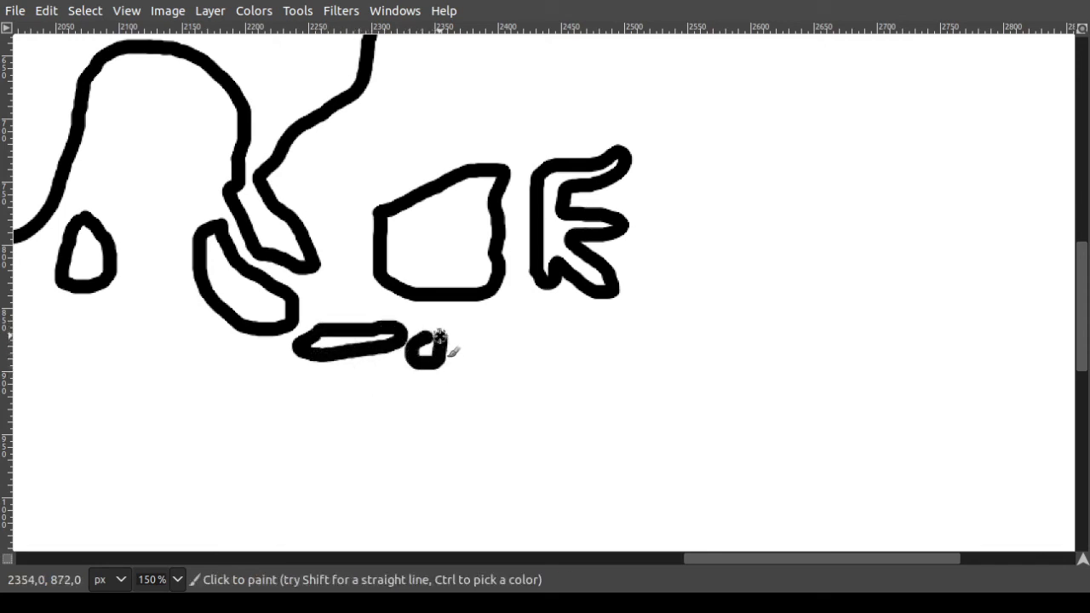
# - Dot the island chain running east of Java and paint Timor as a small oval at its end
pyautogui.click(481, 350)
pyautogui.click(530, 360)
pyautogui.click(561, 352)
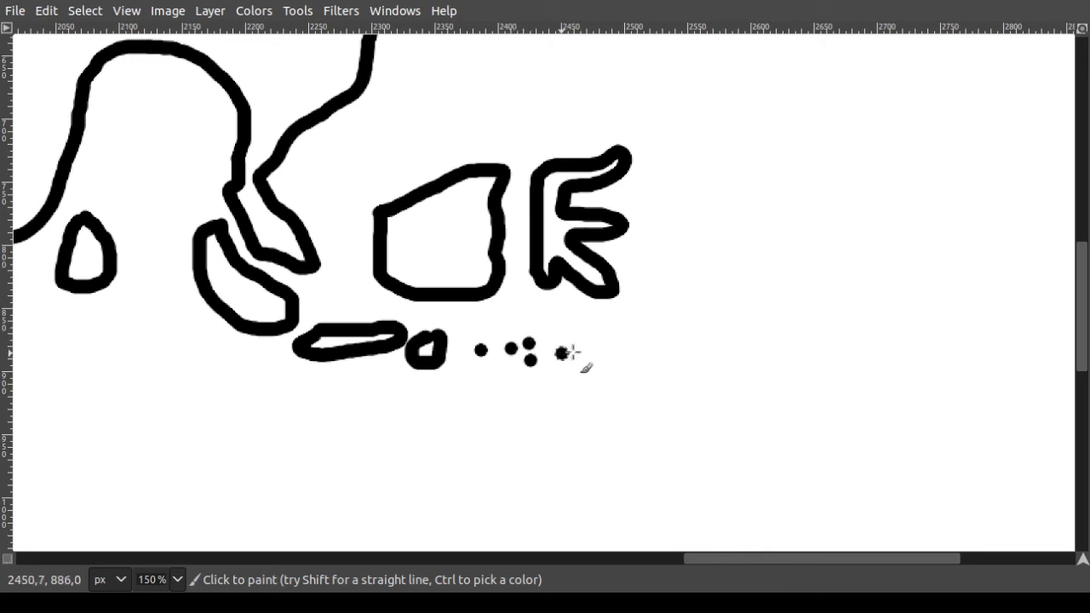
pyautogui.click(587, 349)
pyautogui.moveTo(724, 559); pyautogui.dragTo(732, 559)
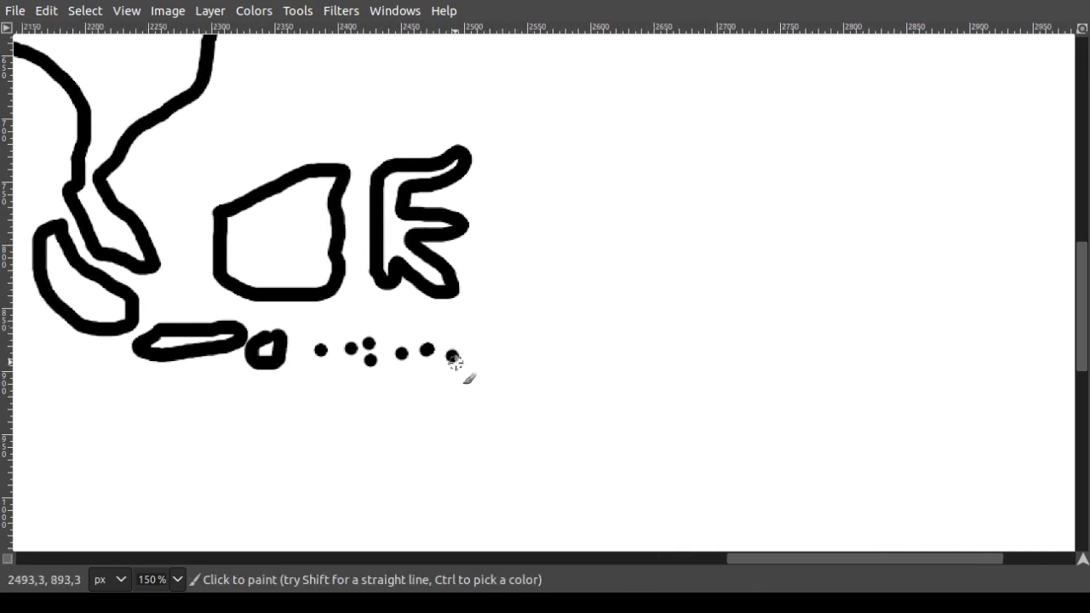
pyautogui.moveTo(442, 363)
pyautogui.mouseDown()
pyautogui.moveTo(468, 350)
pyautogui.moveTo(445, 372)
pyautogui.mouseUp()
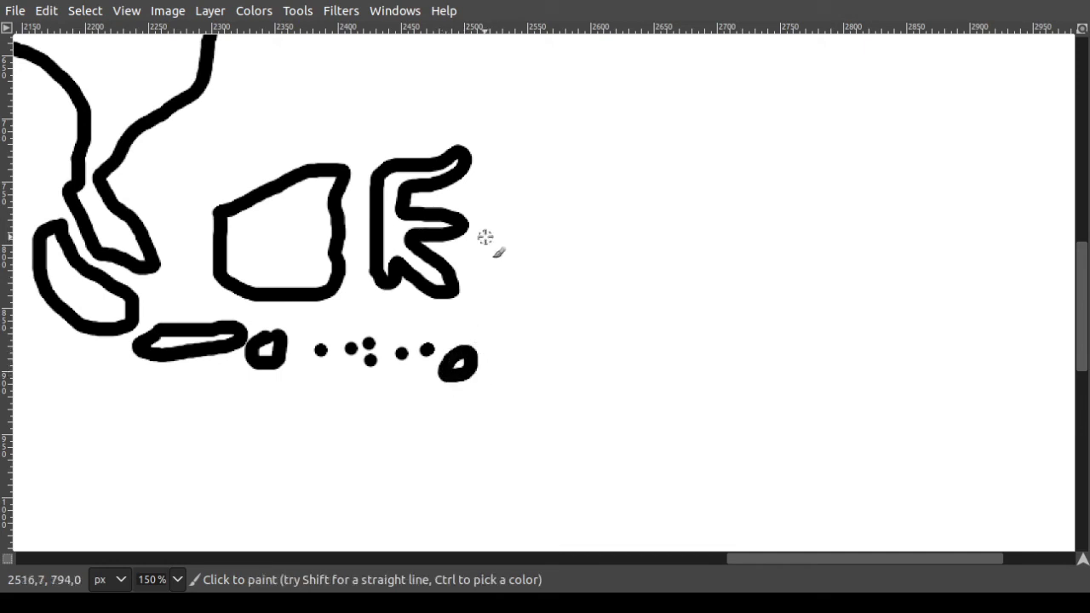
# - Paint a small butterfly-shaped island east of Sulawesi and dot a cluster of seven tiny islands just south of it
pyautogui.moveTo(512, 193)
pyautogui.mouseDown()
pyautogui.moveTo(515, 132)
pyautogui.moveTo(539, 149)
pyautogui.moveTo(520, 170)
pyautogui.moveTo(526, 148)
pyautogui.moveTo(560, 159)
pyautogui.moveTo(553, 180)
pyautogui.moveTo(561, 185)
pyautogui.moveTo(519, 140)
pyautogui.moveTo(536, 159)
pyautogui.moveTo(553, 150)
pyautogui.moveTo(561, 188)
pyautogui.moveTo(517, 186)
pyautogui.mouseUp()
pyautogui.hotkey('ctrl', 'z')
pyautogui.hotkey('ctrl', 'z')
pyautogui.click(522, 258)
pyautogui.click(537, 250)
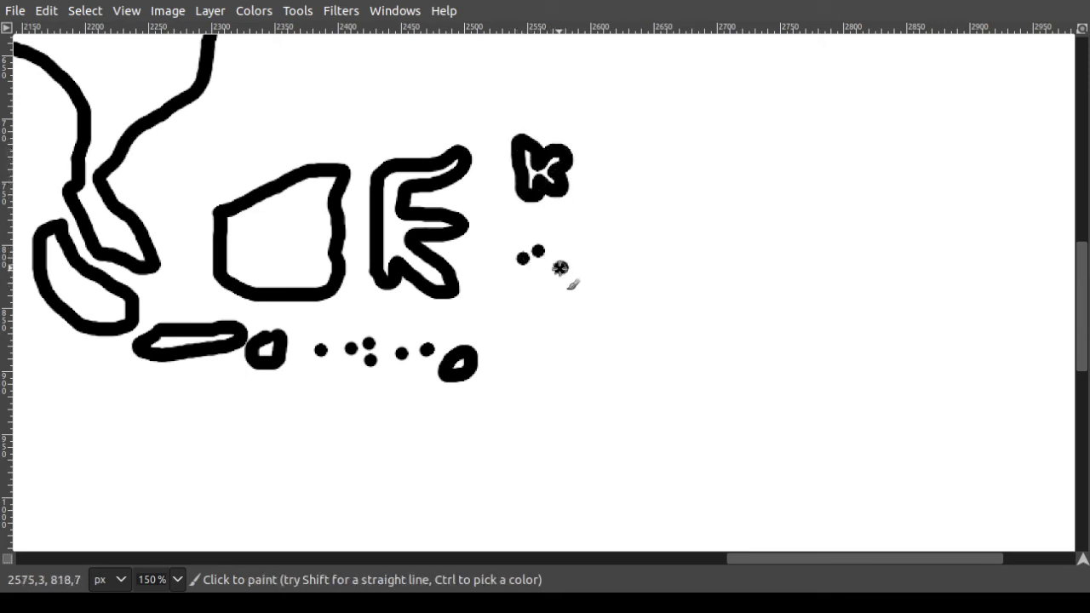
pyautogui.click(560, 268)
pyautogui.click(507, 234)
pyautogui.click(514, 274)
pyautogui.click(532, 267)
pyautogui.click(545, 247)
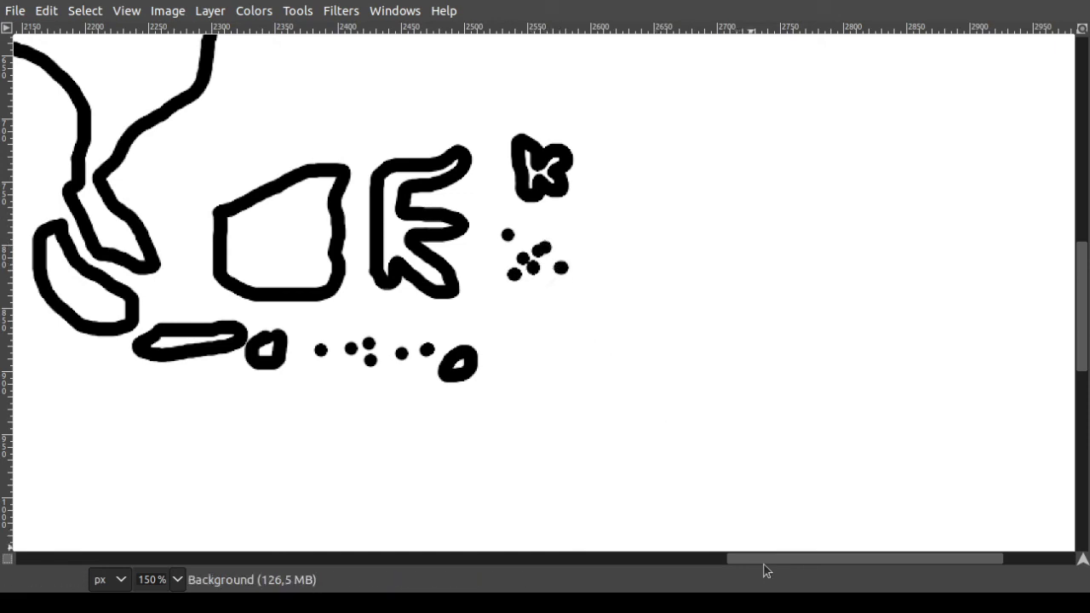
# - Paint New Guinea as a closed duck-shaped outline east of the butterfly-shaped island, with its head facing west
pyautogui.moveTo(788, 561); pyautogui.dragTo(841, 558)
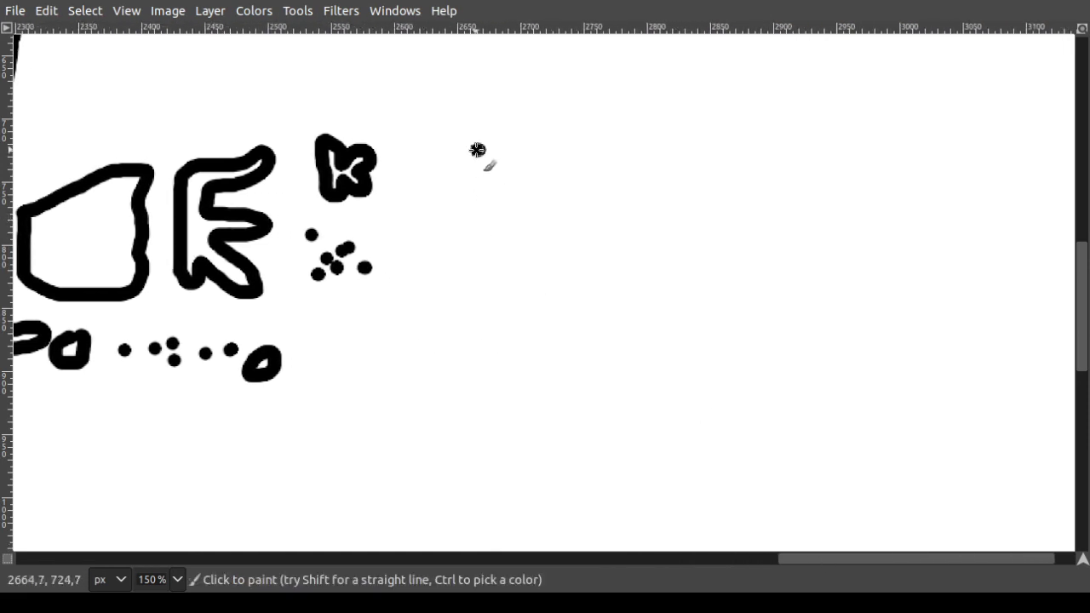
pyautogui.moveTo(477, 150)
pyautogui.mouseDown()
pyautogui.moveTo(425, 178)
pyautogui.moveTo(450, 191)
pyautogui.moveTo(426, 207)
pyautogui.moveTo(473, 230)
pyautogui.moveTo(464, 313)
pyautogui.moveTo(487, 341)
pyautogui.moveTo(508, 182)
pyautogui.moveTo(514, 243)
pyautogui.moveTo(622, 228)
pyautogui.mouseUp()
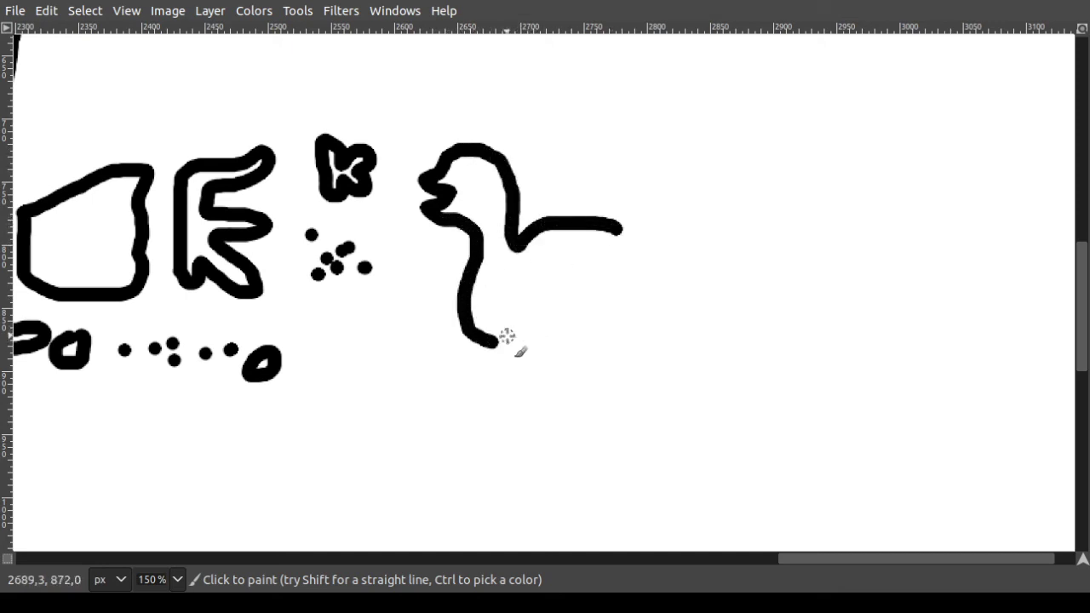
pyautogui.moveTo(493, 340)
pyautogui.mouseDown()
pyautogui.moveTo(582, 340)
pyautogui.moveTo(631, 320)
pyautogui.mouseUp()
pyautogui.moveTo(619, 227)
pyautogui.mouseDown()
pyautogui.moveTo(675, 240)
pyautogui.moveTo(676, 252)
pyautogui.moveTo(625, 326)
pyautogui.mouseUp()
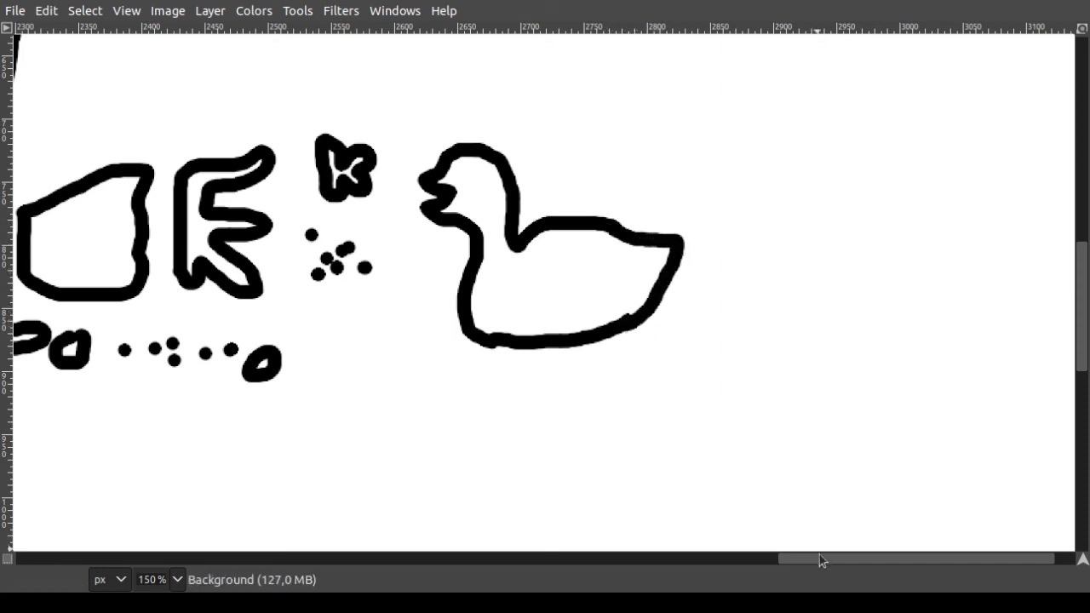
# - Dot a scattered chain of small islands trailing southeast from New Guinea's eastern tip
pyautogui.moveTo(819, 558); pyautogui.dragTo(839, 558)
pyautogui.click(623, 272)
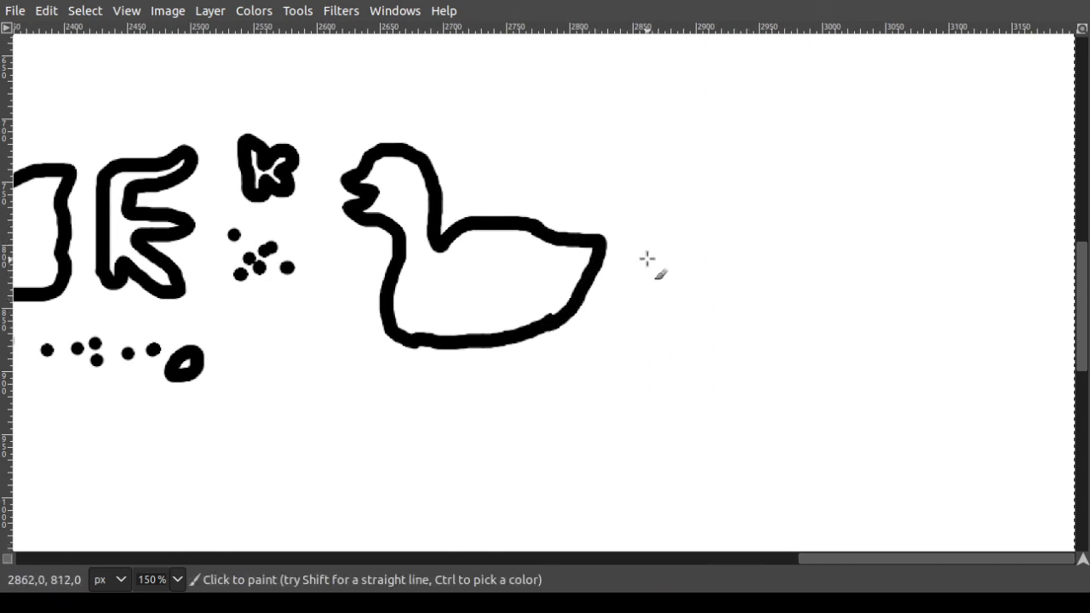
pyautogui.click(646, 259)
pyautogui.click(679, 287)
pyautogui.click(646, 276)
pyautogui.click(694, 313)
pyautogui.click(760, 344)
pyautogui.click(657, 313)
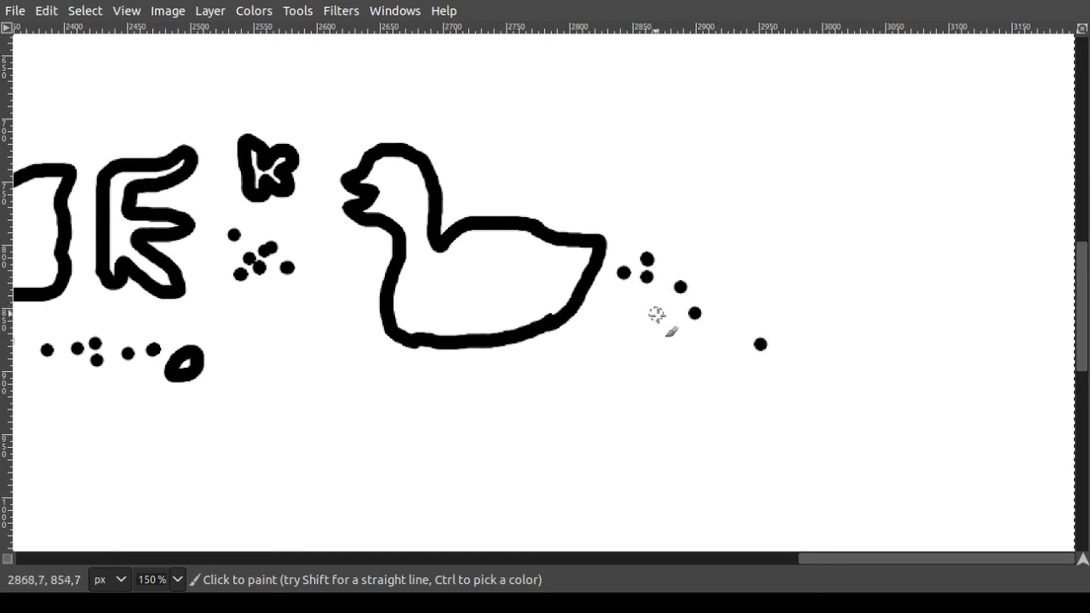
pyautogui.click(663, 318)
# - Try to paint the start of Australia's northwestern coast south of Timor
pyautogui.keyDown('ctrl'); pyautogui.scroll(-5, 502, 349); pyautogui.keyUp('ctrl')
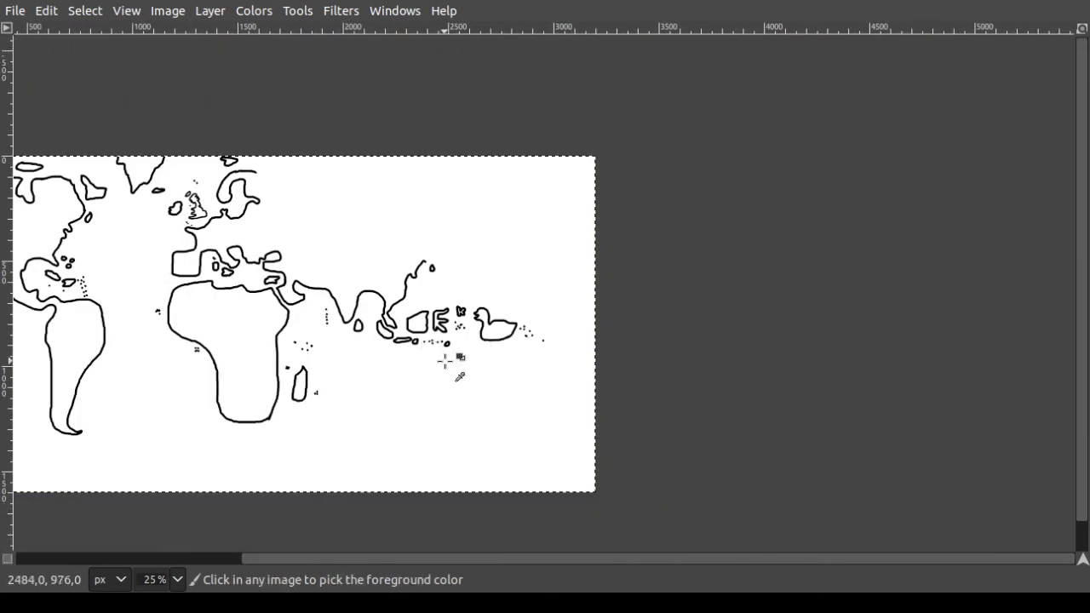
pyautogui.moveTo(614, 560); pyautogui.dragTo(499, 538)
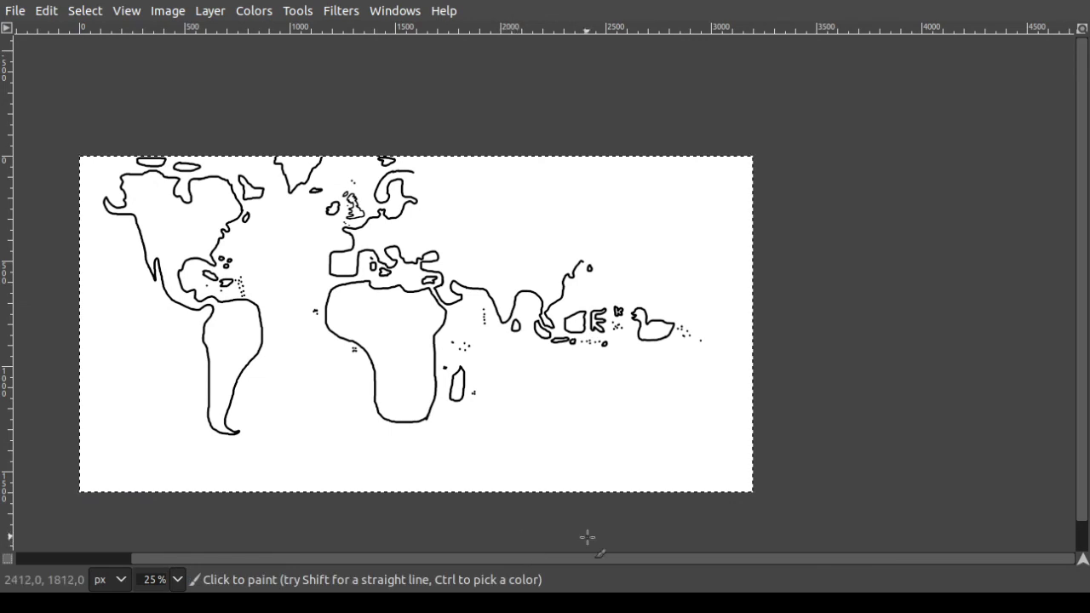
pyautogui.keyDown('ctrl'); pyautogui.scroll(4, 587, 536); pyautogui.keyUp('ctrl')
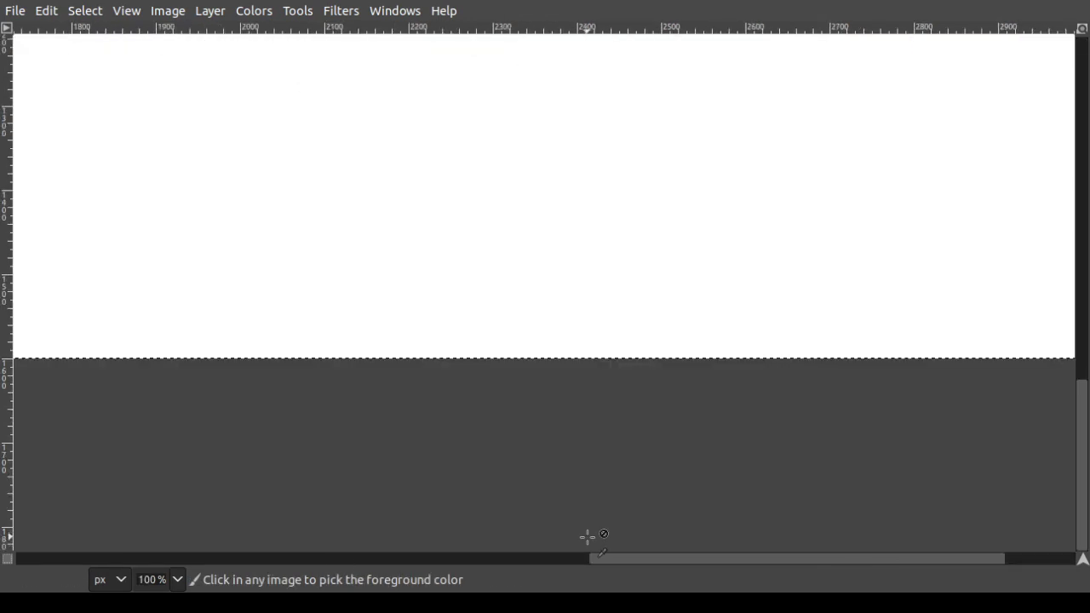
pyautogui.scroll(5, 584, 535)
pyautogui.scroll(-2, 608, 531)
pyautogui.hscroll(1, 647, 557)
pyautogui.hscroll(2, 465, 299)
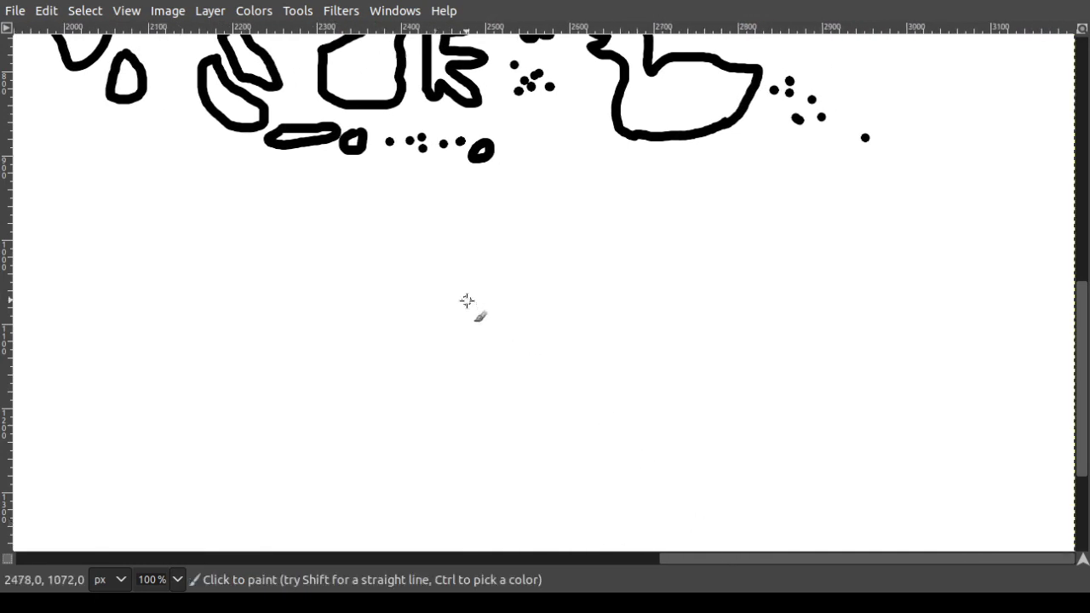
pyautogui.scroll(3, 561, 282)
pyautogui.scroll(-3, 506, 351)
pyautogui.moveTo(451, 275)
pyautogui.mouseDown()
pyautogui.moveTo(486, 246)
pyautogui.moveTo(538, 247)
pyautogui.mouseUp()
pyautogui.hotkey('ctrl', 'z')
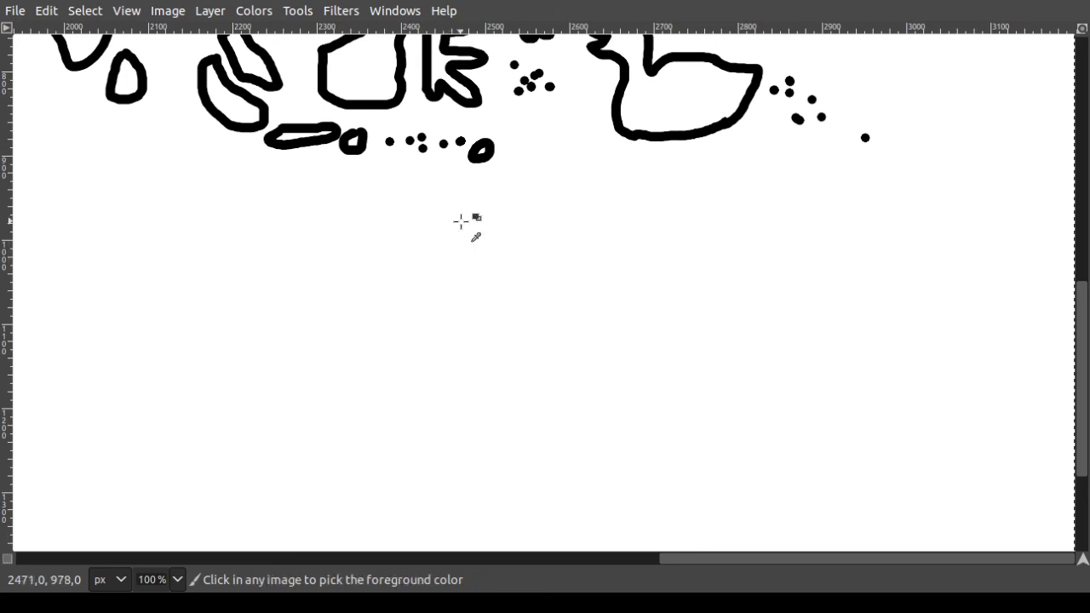
pyautogui.moveTo(429, 242)
pyautogui.mouseDown()
pyautogui.moveTo(462, 205)
pyautogui.moveTo(493, 191)
pyautogui.moveTo(494, 216)
pyautogui.mouseUp()
pyautogui.hotkey('ctrl', 'z')
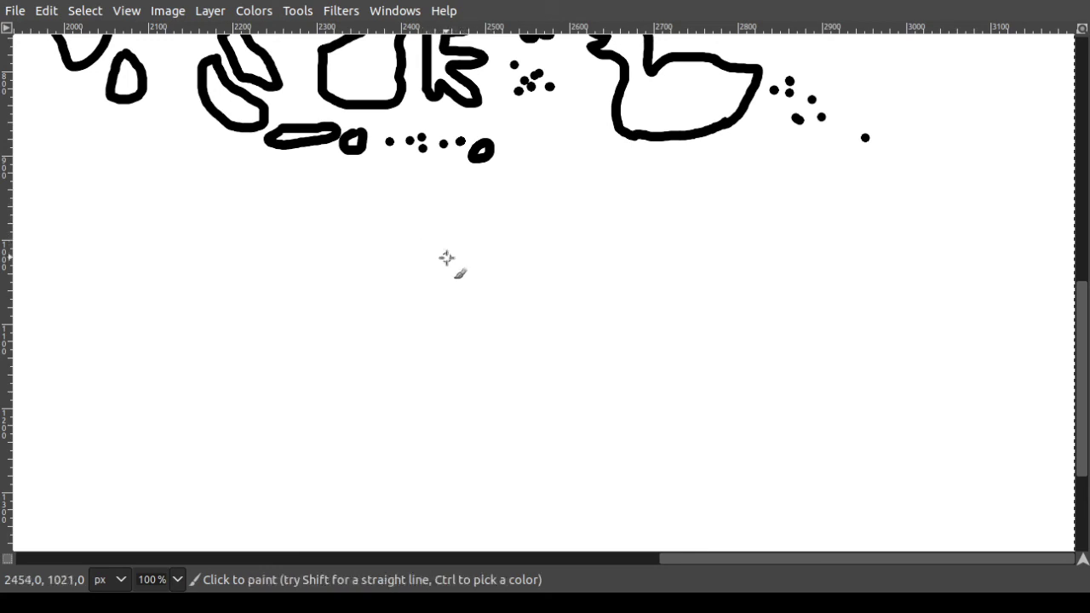
# - Paint Australia as a large closed outline south of Timor and New Guinea, with a squared notch in its northern coast
pyautogui.moveTo(437, 269)
pyautogui.mouseDown()
pyautogui.moveTo(509, 221)
pyautogui.moveTo(511, 251)
pyautogui.moveTo(613, 247)
pyautogui.moveTo(607, 196)
pyautogui.moveTo(706, 219)
pyautogui.moveTo(734, 247)
pyautogui.moveTo(756, 333)
pyautogui.mouseUp()
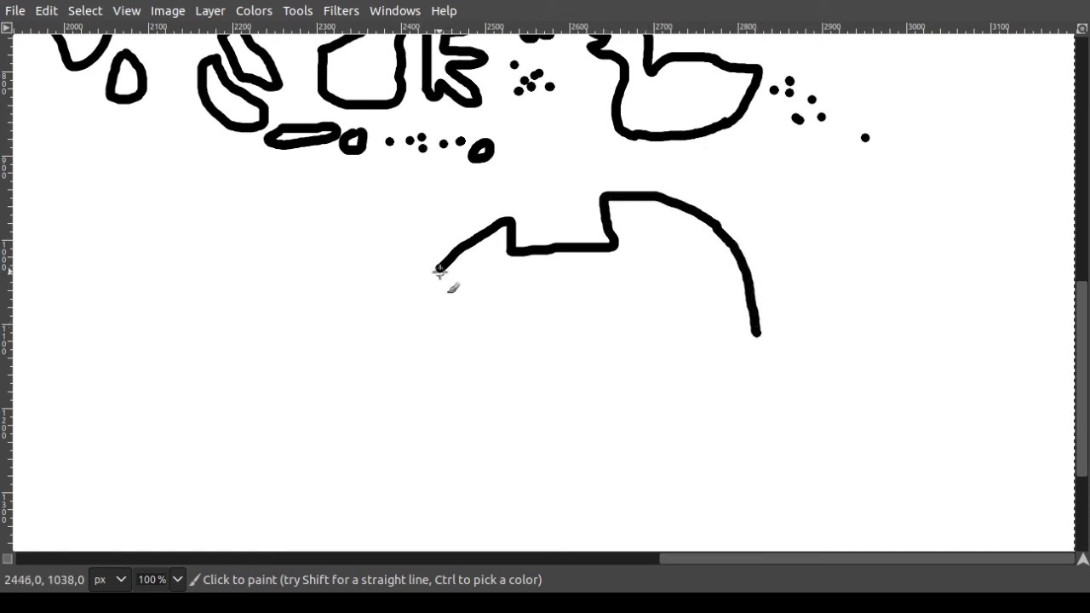
pyautogui.moveTo(436, 269)
pyautogui.mouseDown()
pyautogui.moveTo(401, 379)
pyautogui.moveTo(418, 420)
pyautogui.moveTo(456, 423)
pyautogui.moveTo(491, 398)
pyautogui.moveTo(583, 395)
pyautogui.moveTo(682, 417)
pyautogui.moveTo(722, 414)
pyautogui.moveTo(749, 388)
pyautogui.moveTo(755, 332)
pyautogui.mouseUp()
# - Try to paint New Zealand as a small northern island and a long curved southern island southeast of Australia
pyautogui.scroll(-3, 723, 357)
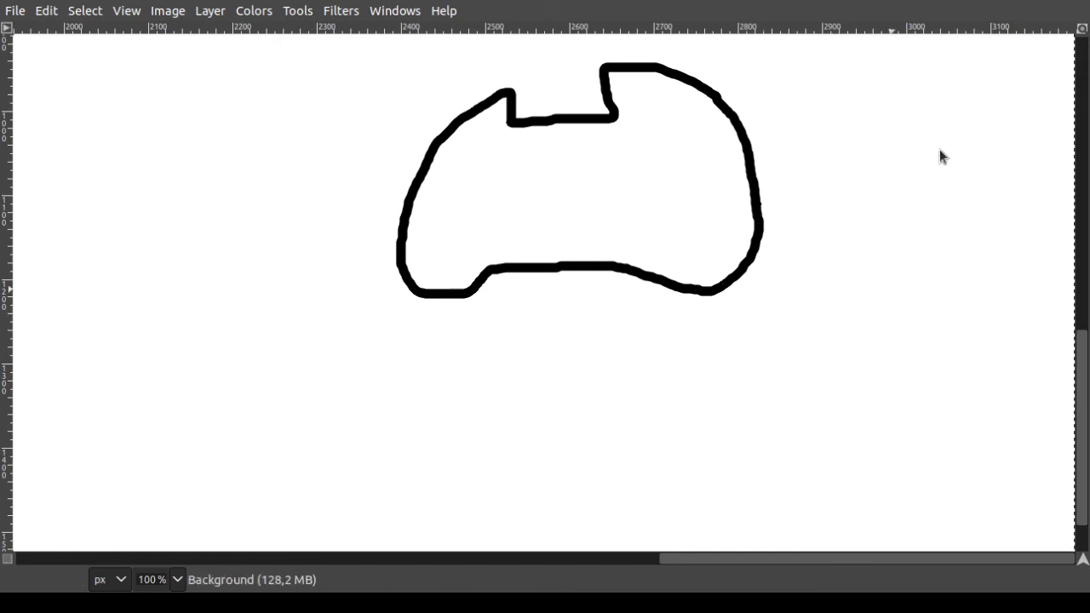
pyautogui.moveTo(877, 249); pyautogui.dragTo(862, 259)
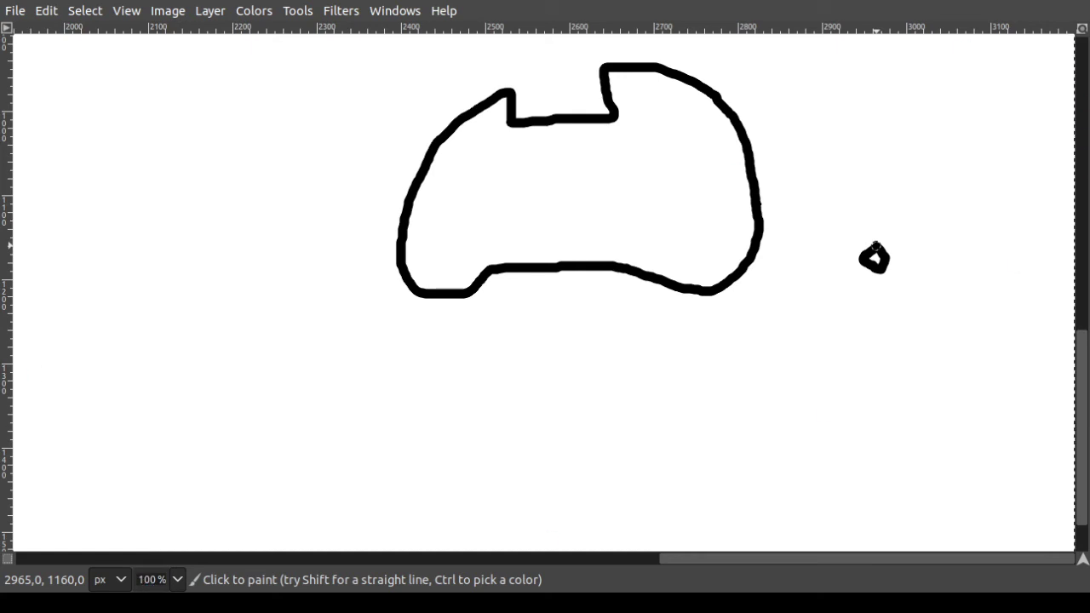
pyautogui.moveTo(861, 283)
pyautogui.mouseDown()
pyautogui.moveTo(859, 315)
pyautogui.moveTo(782, 333)
pyautogui.mouseUp()
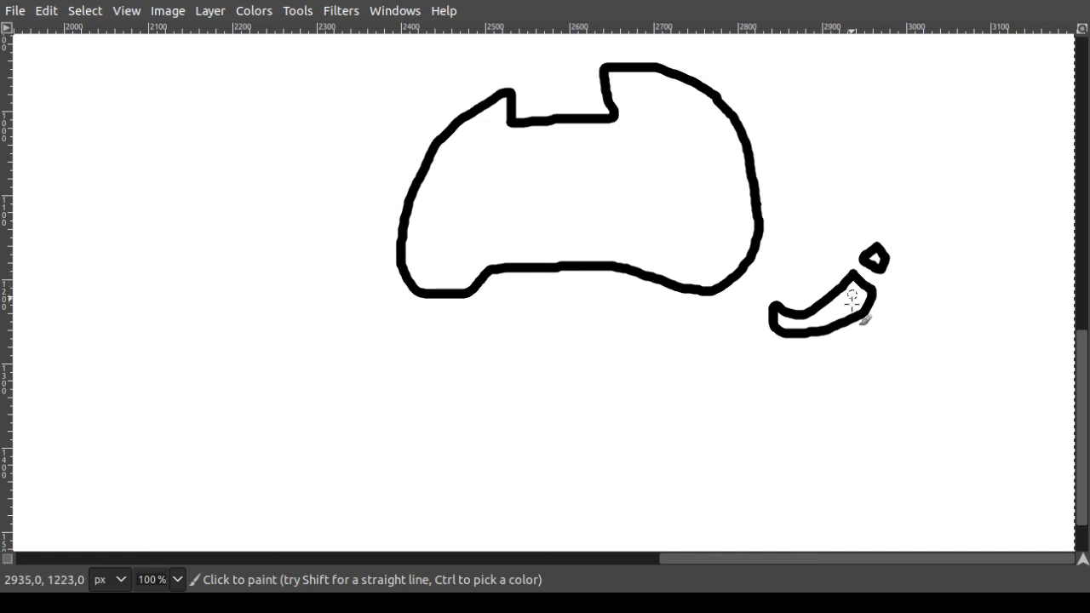
pyautogui.hotkey('ctrl', 'z')
pyautogui.hotkey('ctrl', 'z')
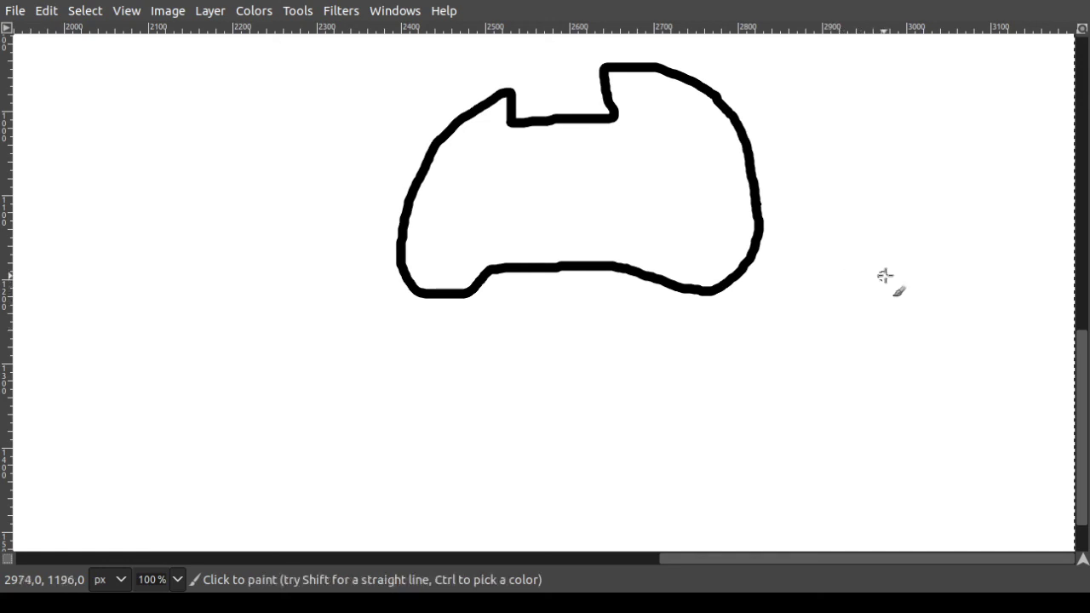
# - Paint New Zealand southeast of Australia as a slanted southern island with a small diamond-shaped northern island above it
pyautogui.moveTo(894, 261)
pyautogui.mouseDown()
pyautogui.moveTo(853, 318)
pyautogui.moveTo(889, 318)
pyautogui.moveTo(910, 271)
pyautogui.mouseUp()
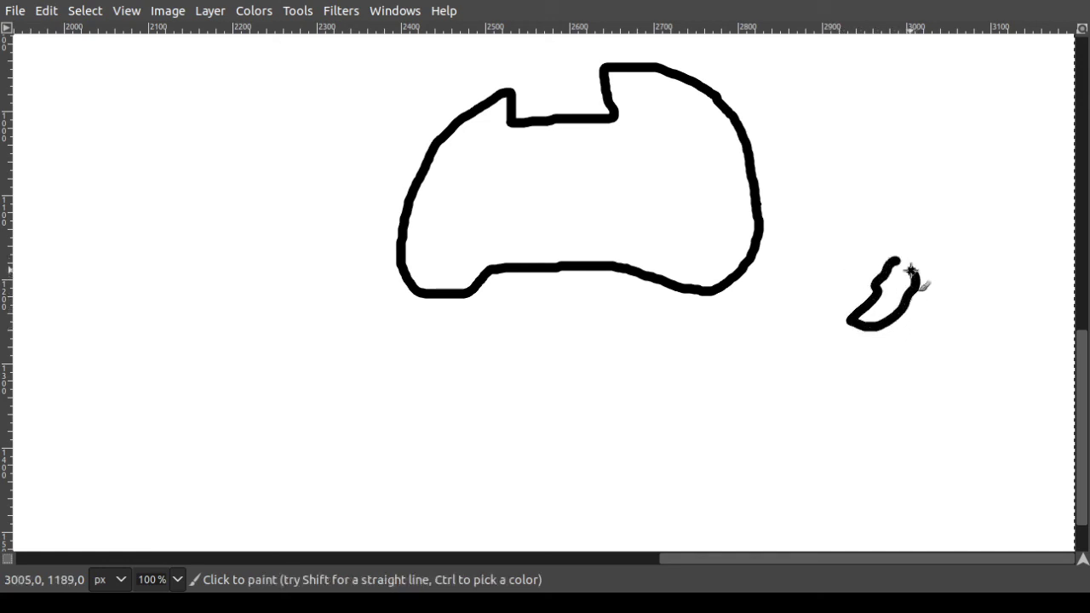
pyautogui.moveTo(913, 223)
pyautogui.mouseDown()
pyautogui.moveTo(914, 249)
pyautogui.moveTo(925, 234)
pyautogui.mouseUp()
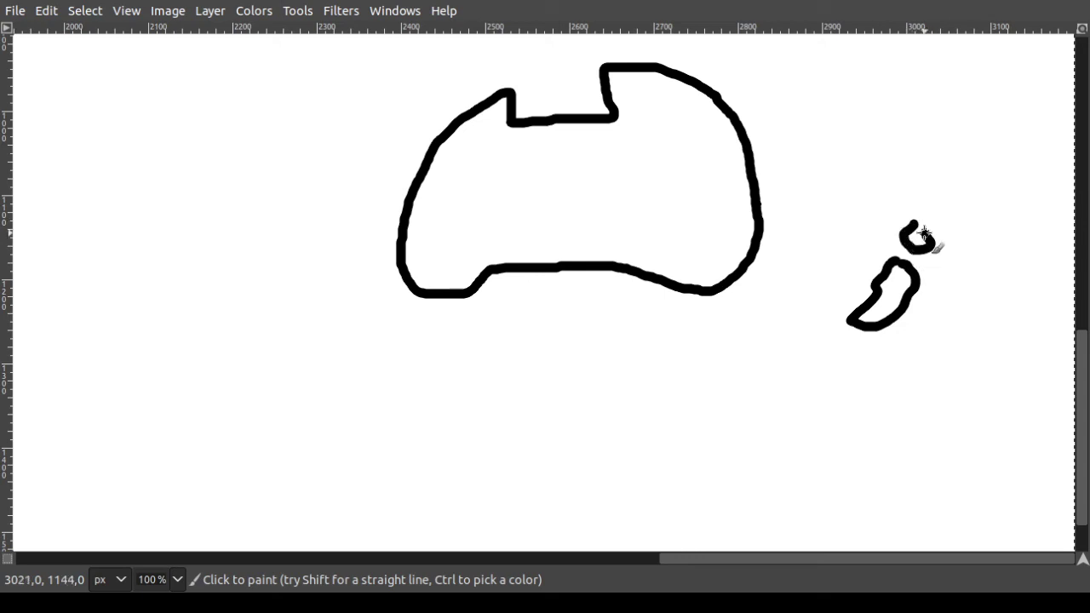
# - Dot three scattered islands in the Pacific north of New Zealand, near the canvas's eastern edge
pyautogui.scroll(3, 938, 292)
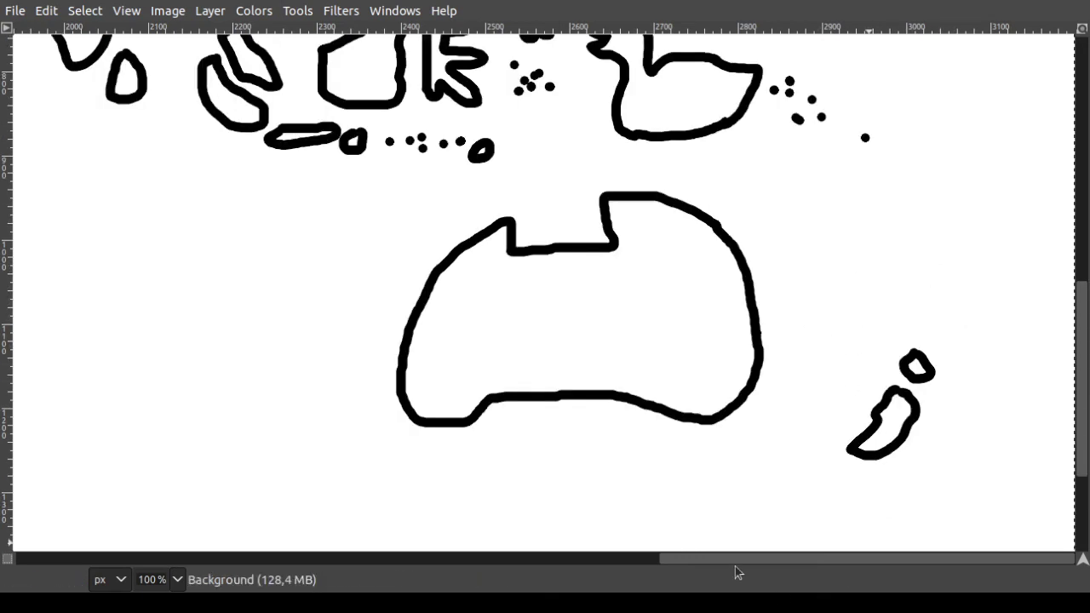
pyautogui.scroll(9, 740, 255)
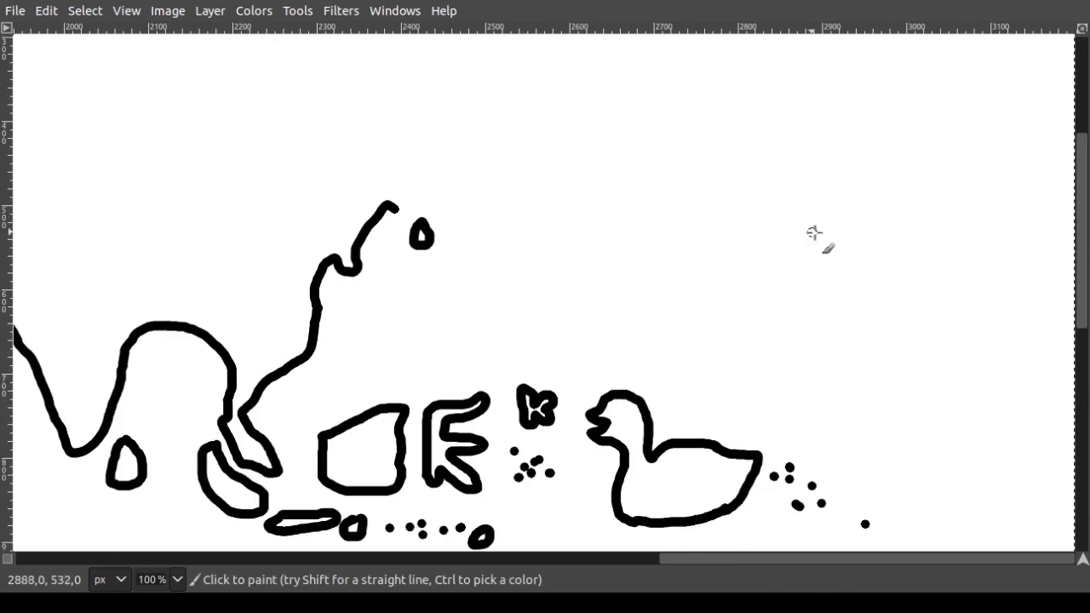
pyautogui.scroll(-6, 814, 238)
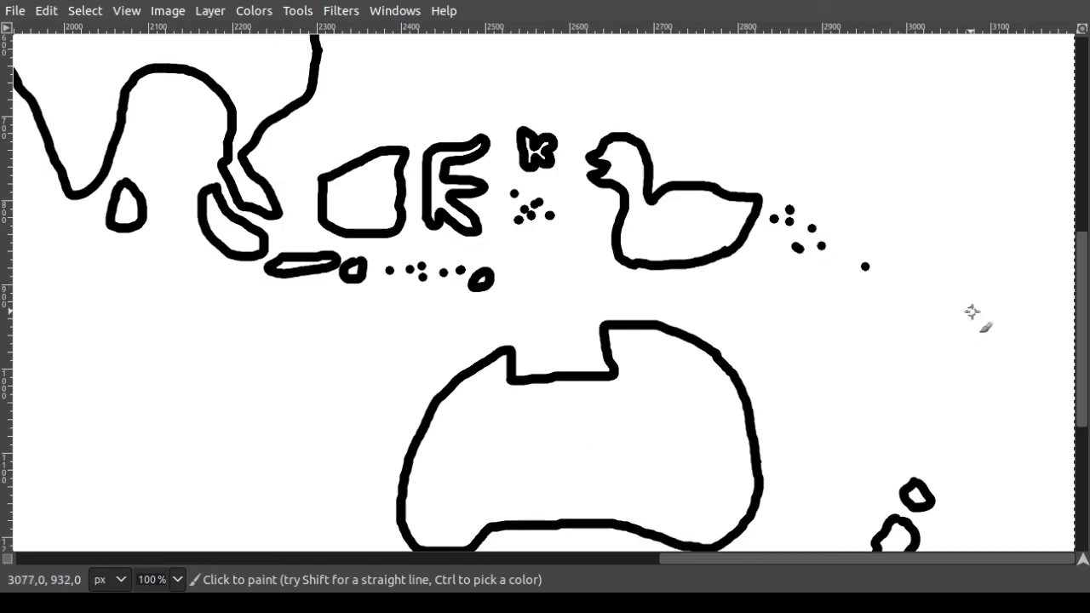
pyautogui.click(971, 312)
pyautogui.click(1035, 340)
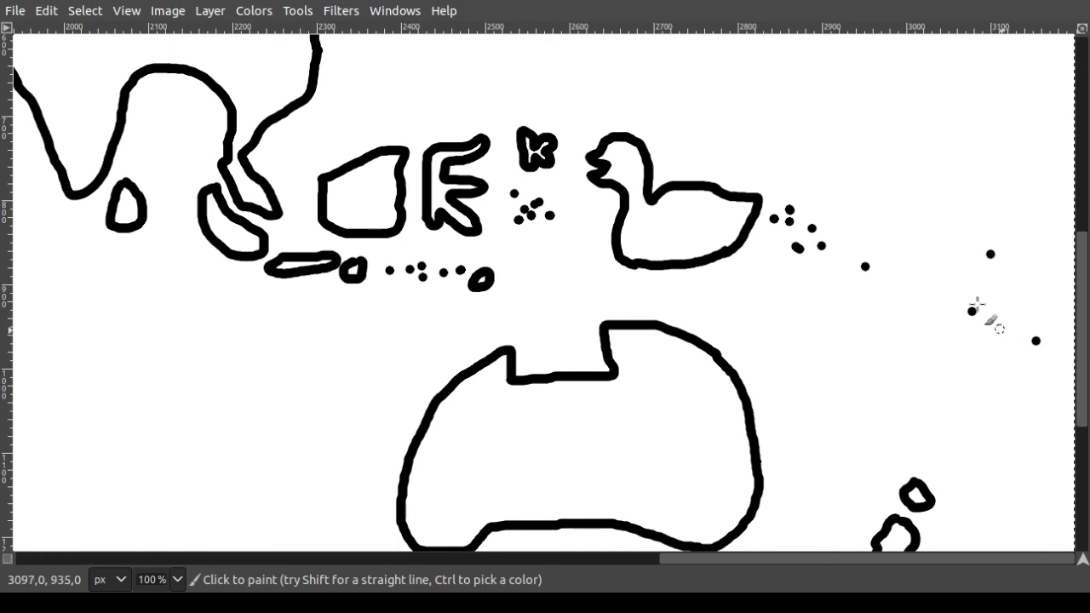
# - Dot a lone island north of New Guinea and a loose cluster of small islands to its northeast
pyautogui.scroll(6, 618, 226)
pyautogui.click(604, 292)
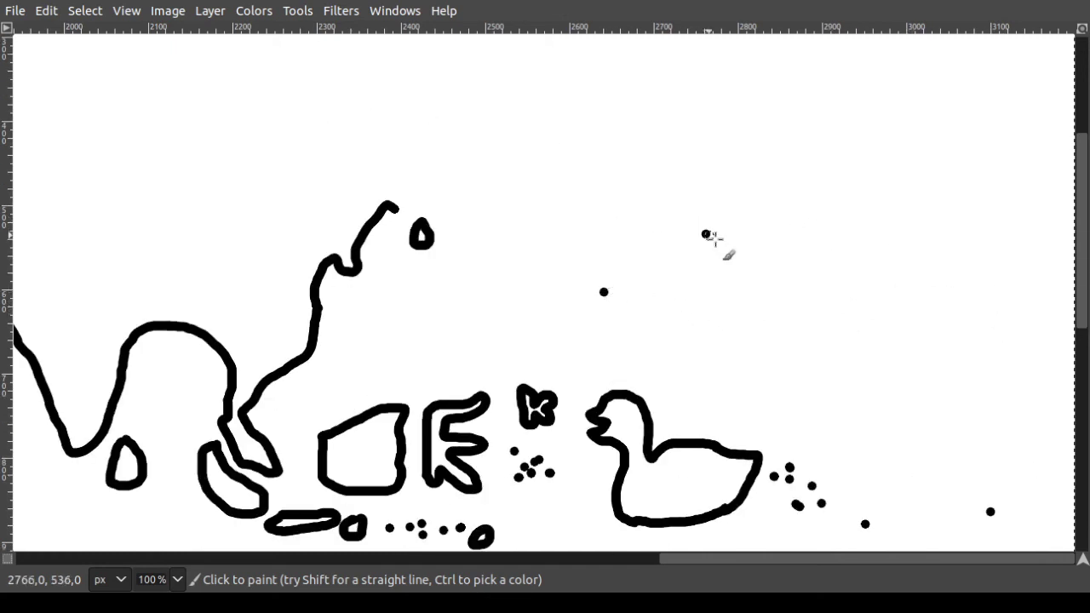
pyautogui.click(755, 249)
pyautogui.click(785, 246)
pyautogui.click(725, 256)
pyautogui.click(731, 245)
pyautogui.click(737, 281)
pyautogui.click(787, 280)
pyautogui.click(751, 270)
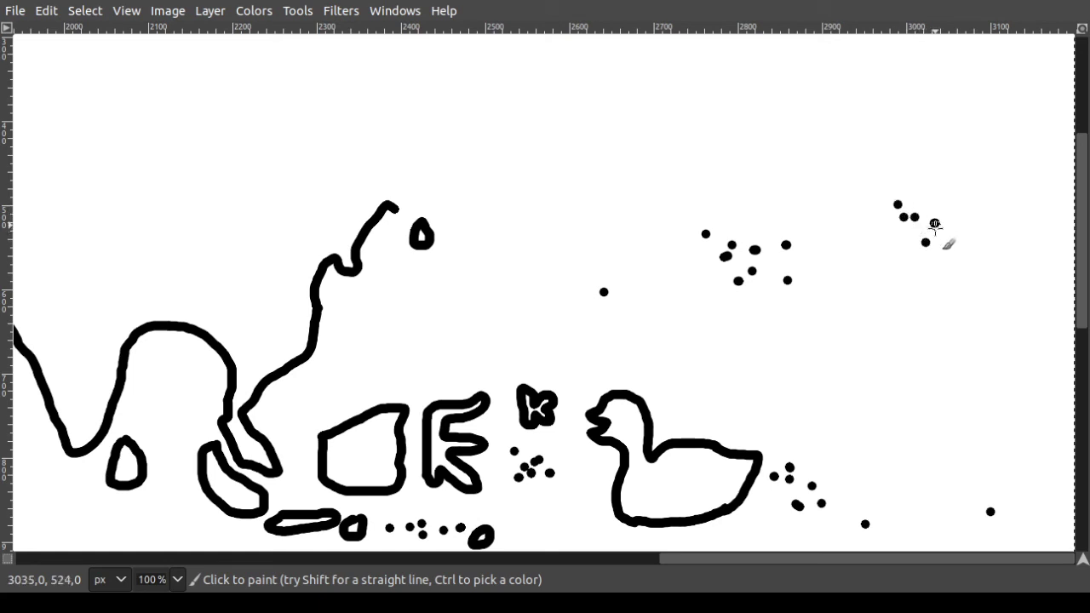
# - Dot the remaining northern and central Pacific island groups near the canvas's eastern edge, continuing with a few at the western edge
pyautogui.click(945, 239)
pyautogui.scroll(-6, 946, 281)
pyautogui.scroll(3, 949, 255)
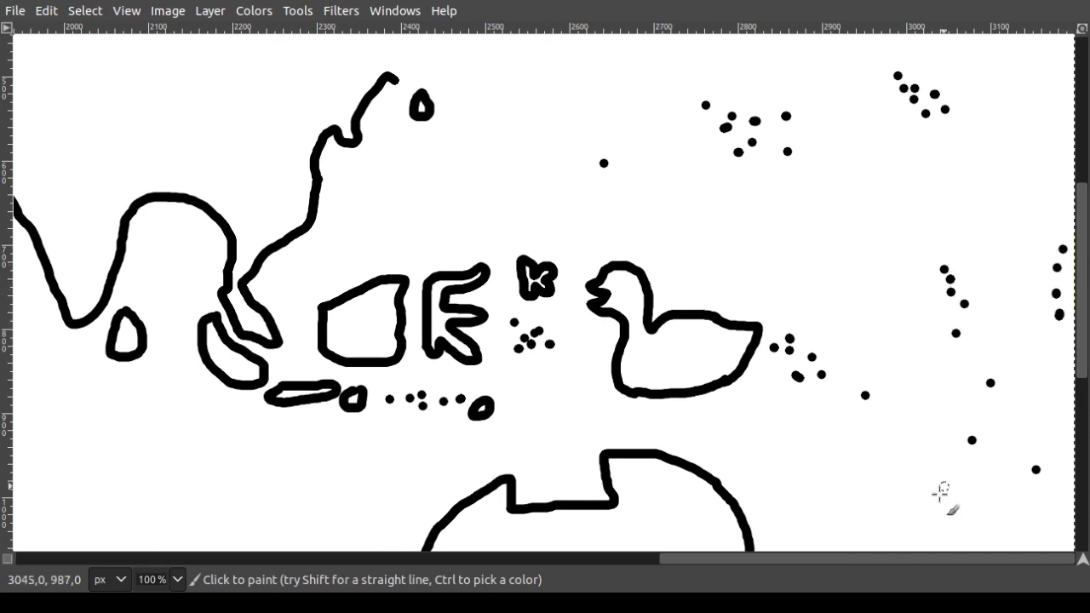
pyautogui.moveTo(876, 558); pyautogui.dragTo(151, 516)
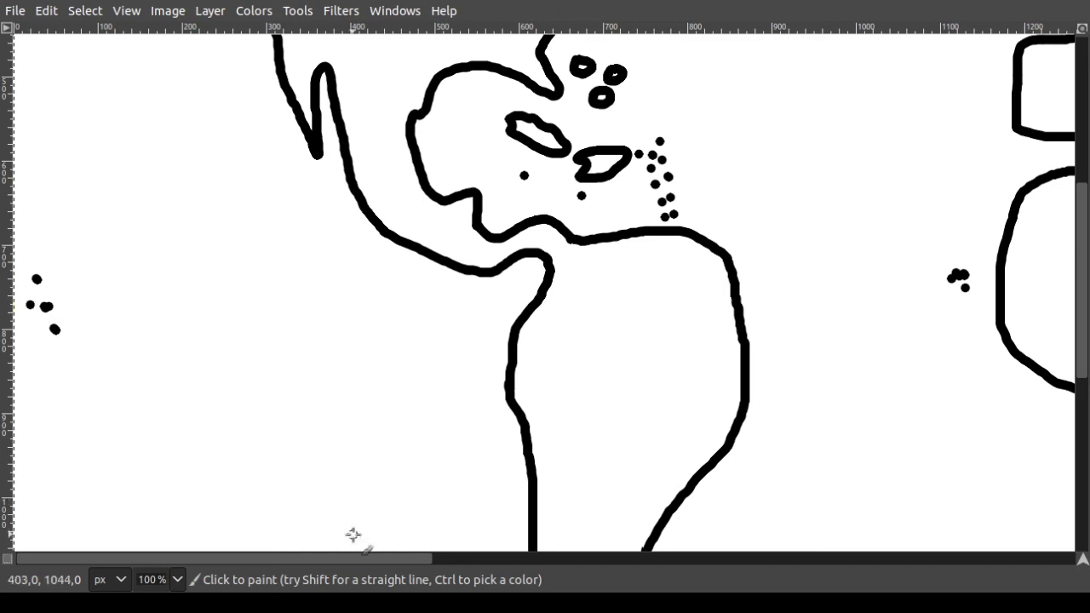
# - Dot a five-island chain running southward off Australia's northeast coast and one more island farther east
pyautogui.moveTo(353, 558); pyautogui.dragTo(996, 558)
pyautogui.scroll(-3, 942, 437)
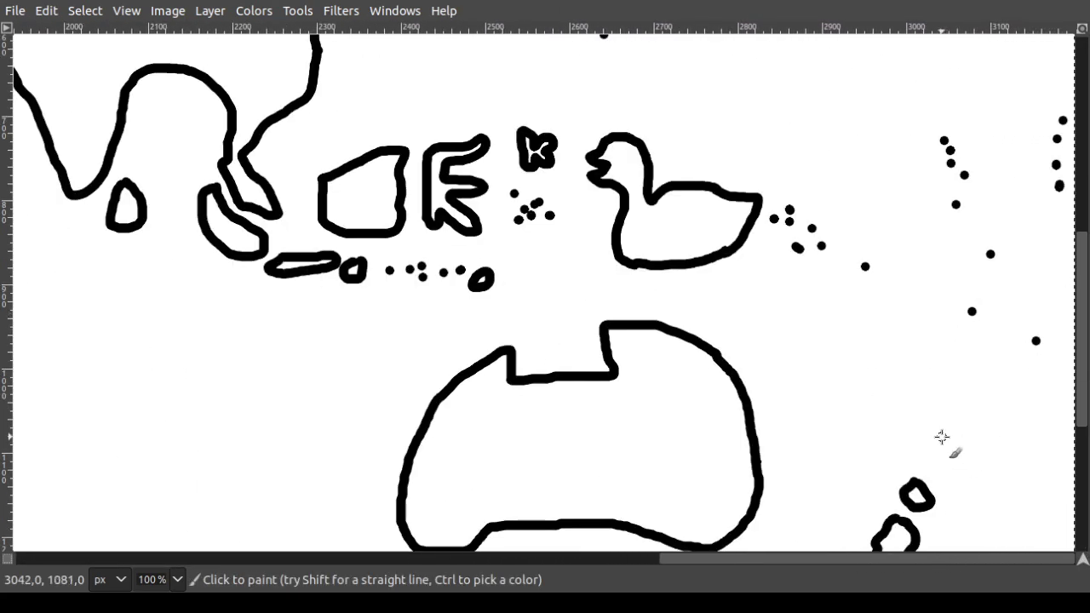
pyautogui.scroll(-3, 941, 436)
pyautogui.scroll(3, 781, 383)
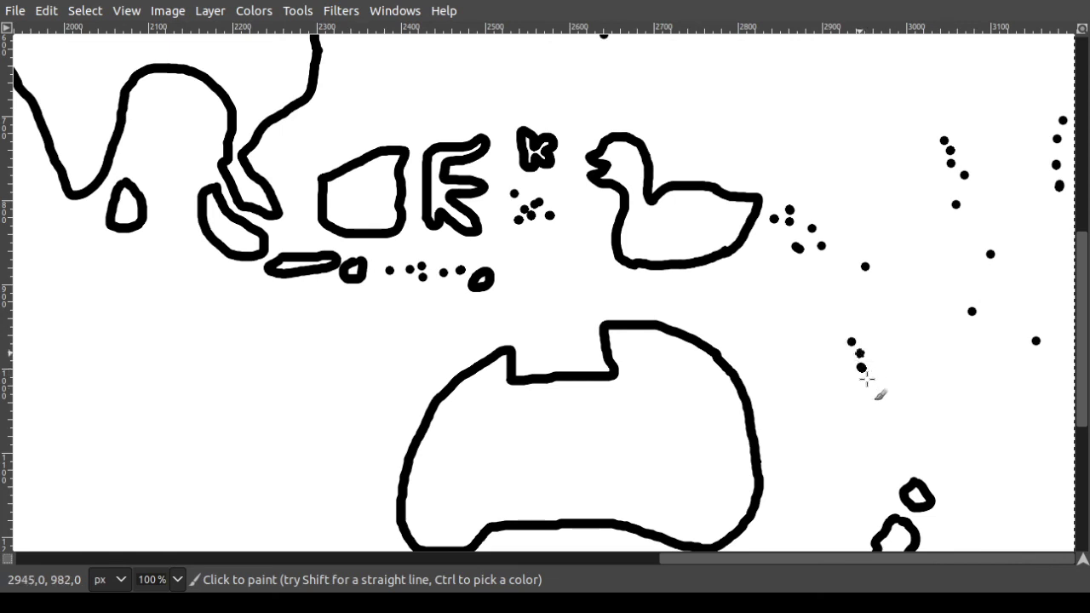
pyautogui.click(872, 388)
pyautogui.click(877, 419)
pyautogui.scroll(3, 919, 329)
pyautogui.scroll(-3, 919, 336)
pyautogui.scroll(3, 916, 334)
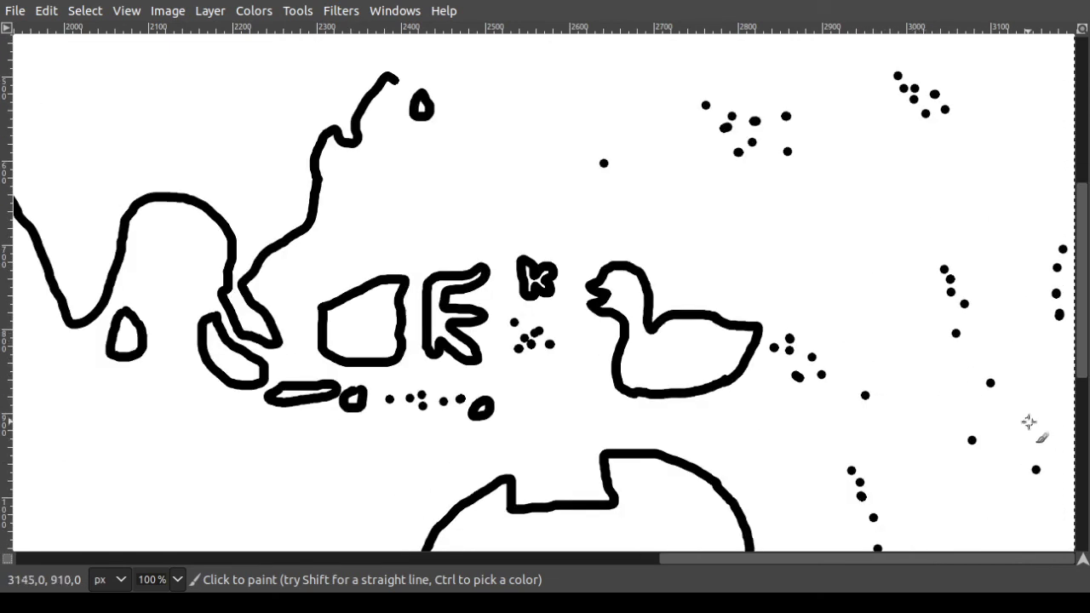
pyautogui.scroll(-3, 1013, 423)
pyautogui.scroll(3, 973, 402)
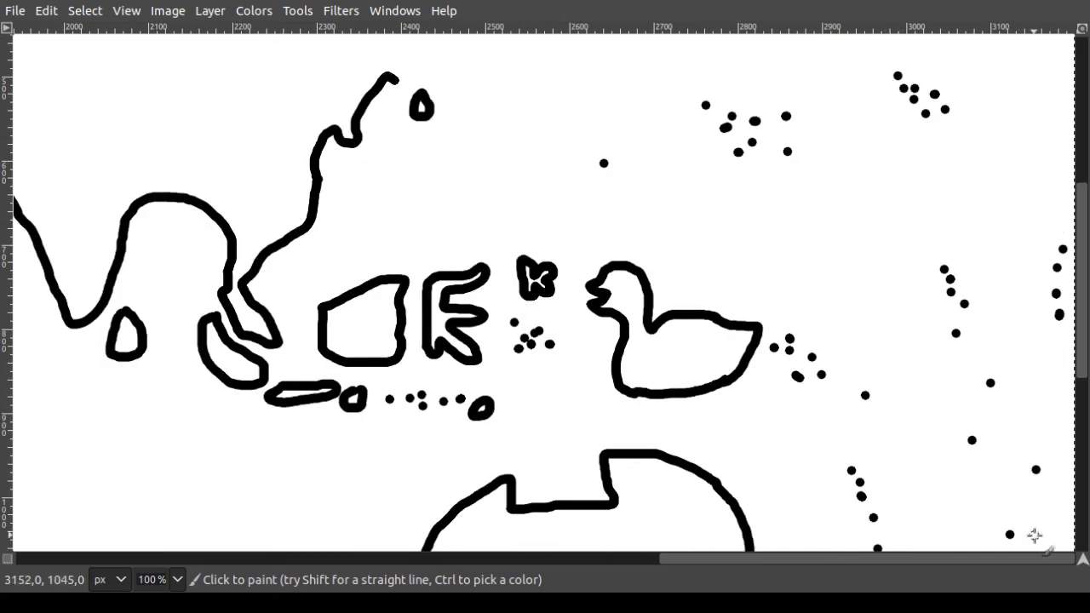
# - Paint the Philippines east of Southeast Asia as a cluster of four small outlined islands with two dots
pyautogui.keyDown('ctrl'); pyautogui.scroll(-4, 753, 350); pyautogui.keyUp('ctrl')
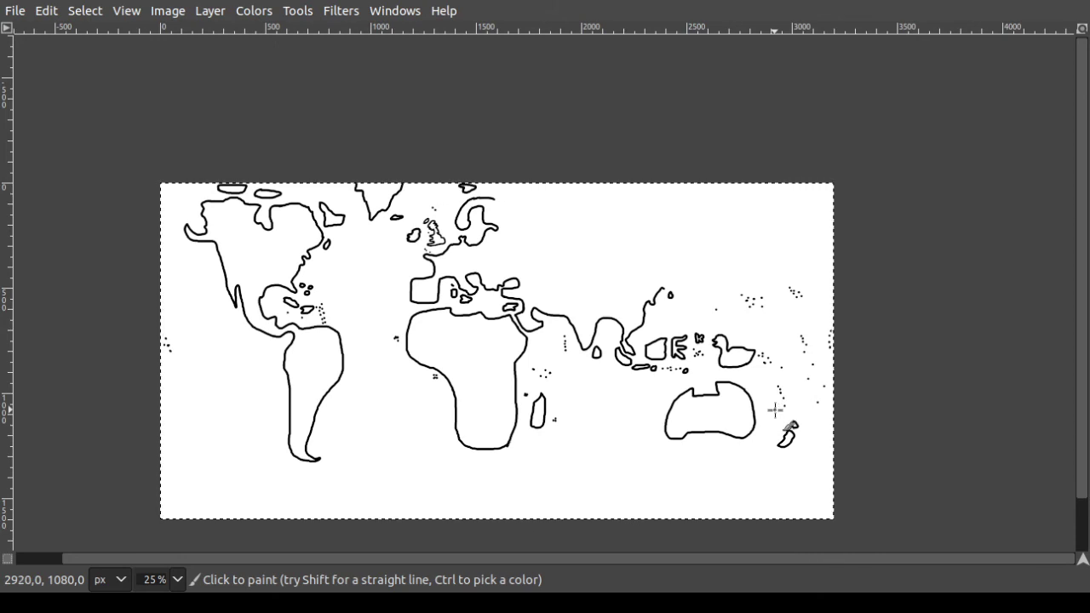
pyautogui.keyDown('ctrl'); pyautogui.scroll(4, 774, 410); pyautogui.keyUp('ctrl')
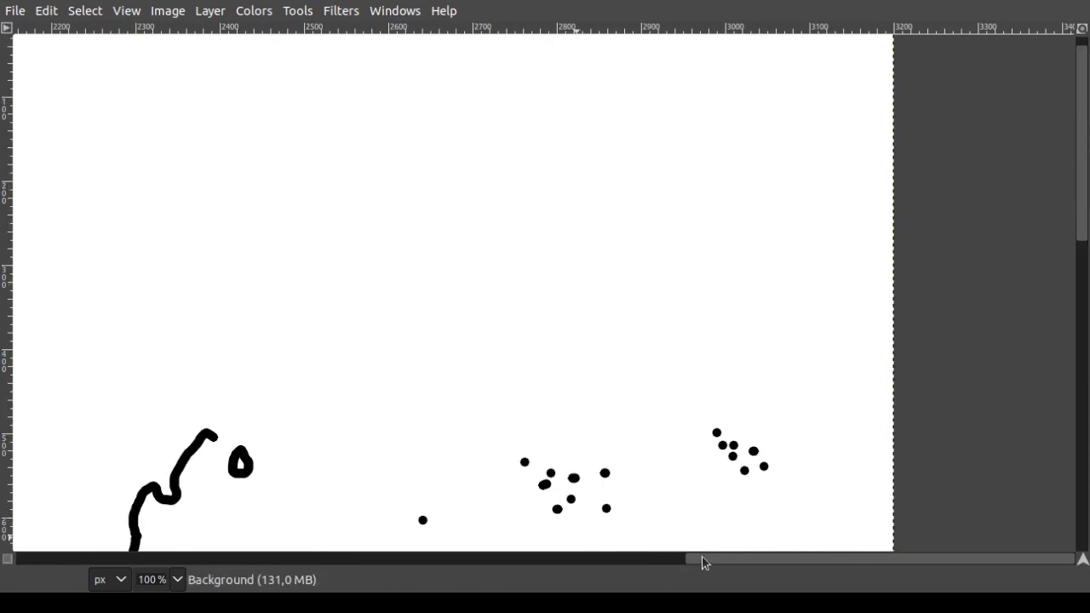
pyautogui.moveTo(703, 562); pyautogui.dragTo(446, 503)
pyautogui.scroll(-3, 627, 436)
pyautogui.scroll(-3, 627, 436)
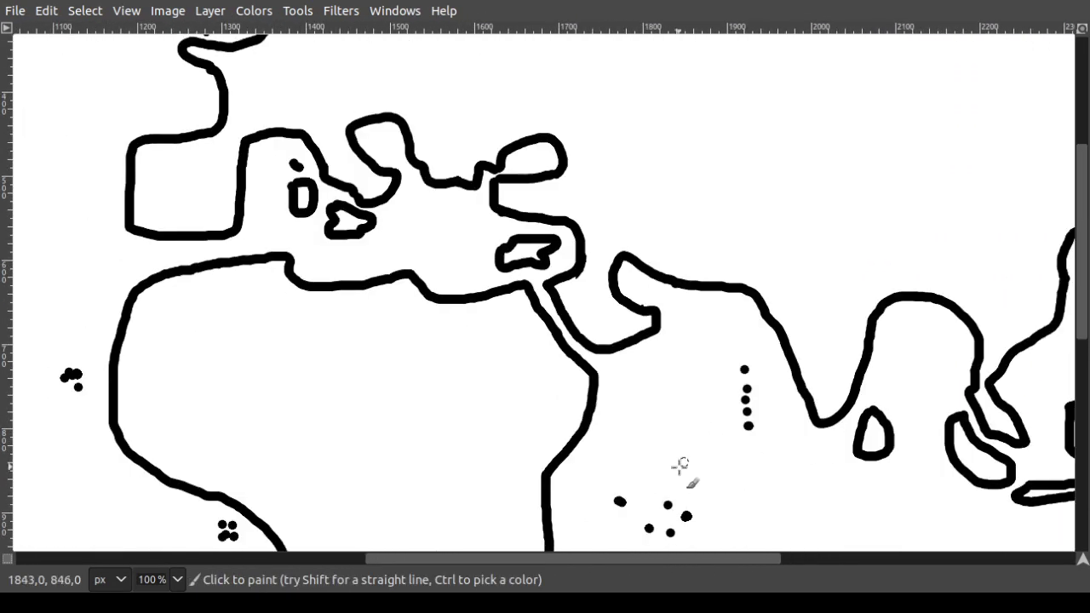
pyautogui.moveTo(553, 558); pyautogui.dragTo(791, 557)
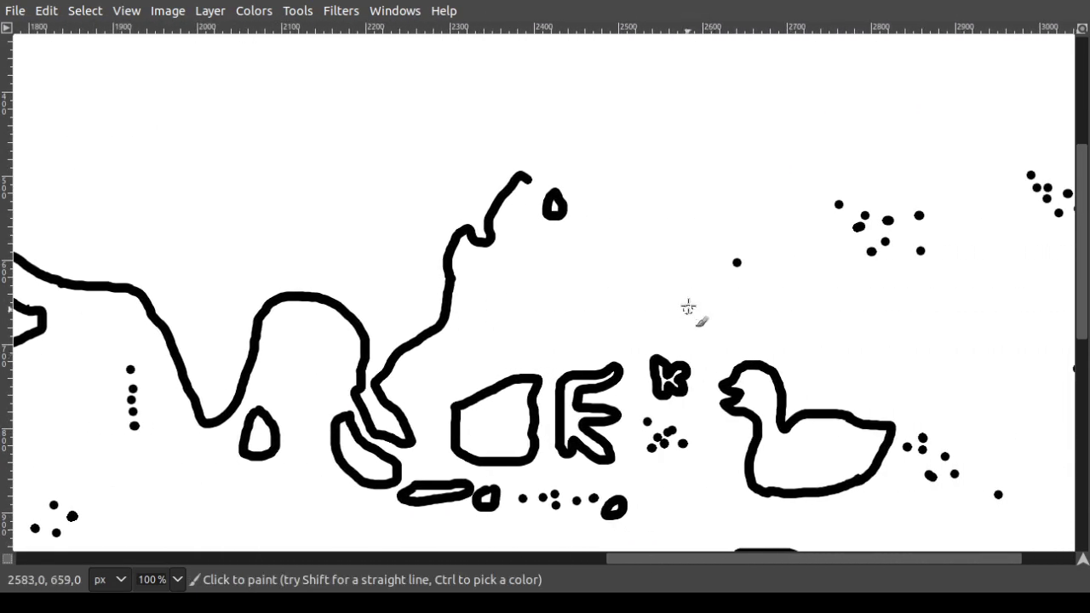
pyautogui.moveTo(623, 220); pyautogui.dragTo(624, 232)
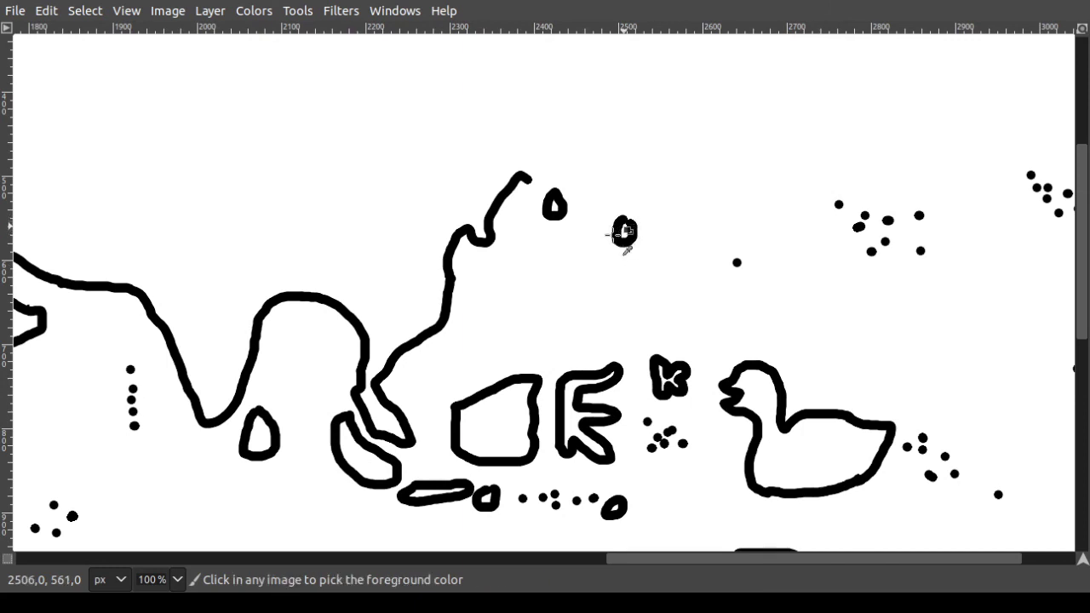
pyautogui.hotkey('ctrl', 'x')
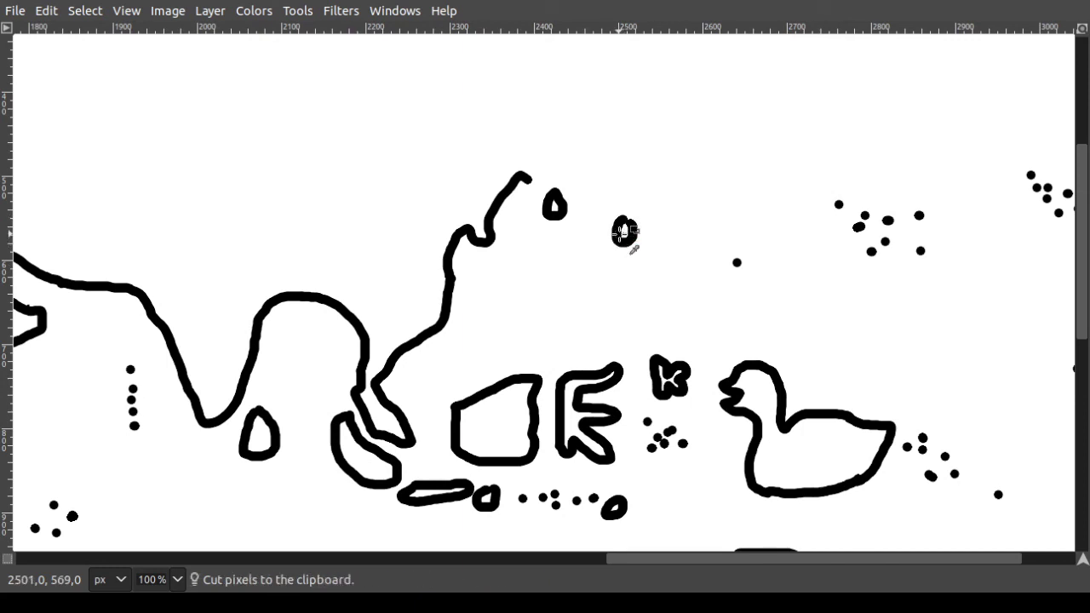
pyautogui.hotkey('ctrl', 'z')
pyautogui.moveTo(621, 231)
pyautogui.mouseDown()
pyautogui.moveTo(648, 279)
pyautogui.moveTo(642, 266)
pyautogui.moveTo(625, 283)
pyautogui.moveTo(612, 273)
pyautogui.moveTo(600, 283)
pyautogui.moveTo(642, 290)
pyautogui.mouseUp()
# - Extend the East Asian coast northeast around Korea and outline three Japanese islands, giving the northernmost a star shape
pyautogui.scroll(3, 688, 313)
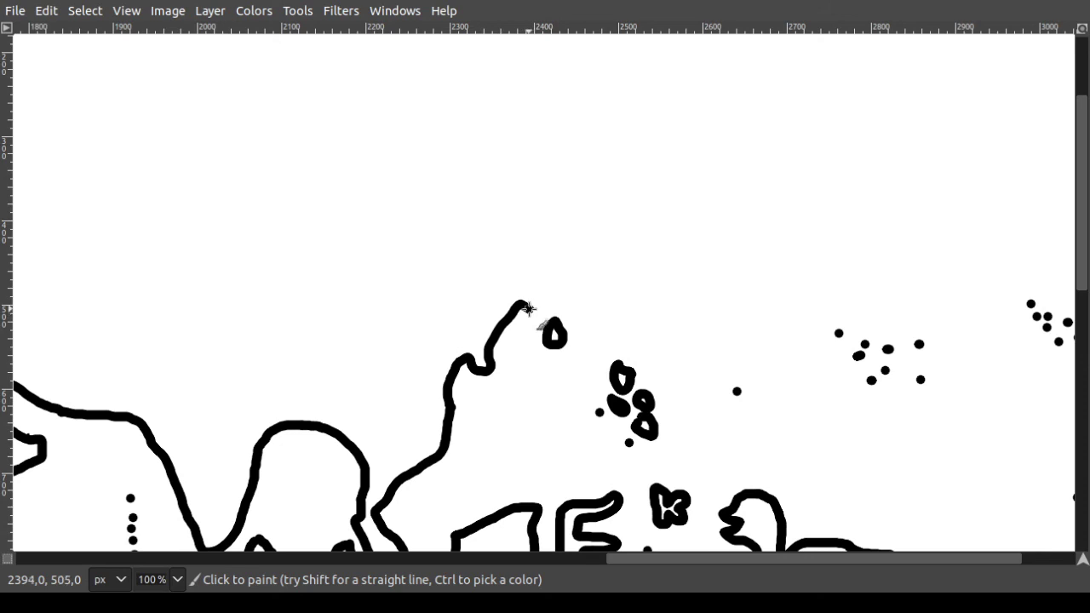
pyautogui.moveTo(543, 296)
pyautogui.mouseDown()
pyautogui.moveTo(578, 241)
pyautogui.moveTo(592, 191)
pyautogui.moveTo(611, 170)
pyautogui.moveTo(610, 208)
pyautogui.moveTo(637, 188)
pyautogui.mouseUp()
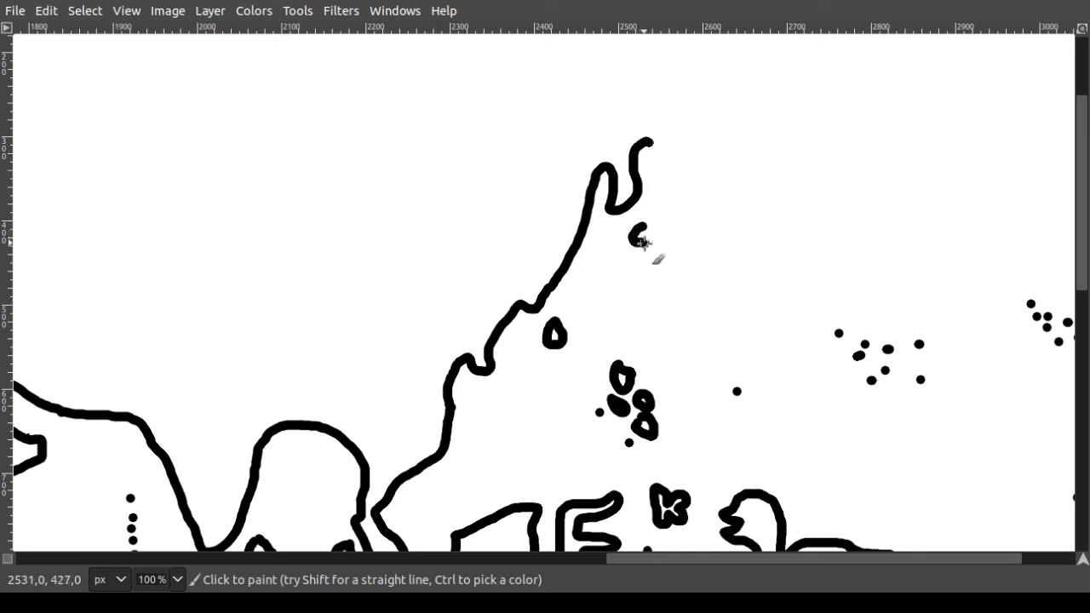
pyautogui.moveTo(665, 217)
pyautogui.mouseDown()
pyautogui.moveTo(699, 222)
pyautogui.moveTo(675, 208)
pyautogui.moveTo(724, 176)
pyautogui.moveTo(722, 202)
pyautogui.moveTo(707, 238)
pyautogui.mouseUp()
pyautogui.scroll(4, 707, 273)
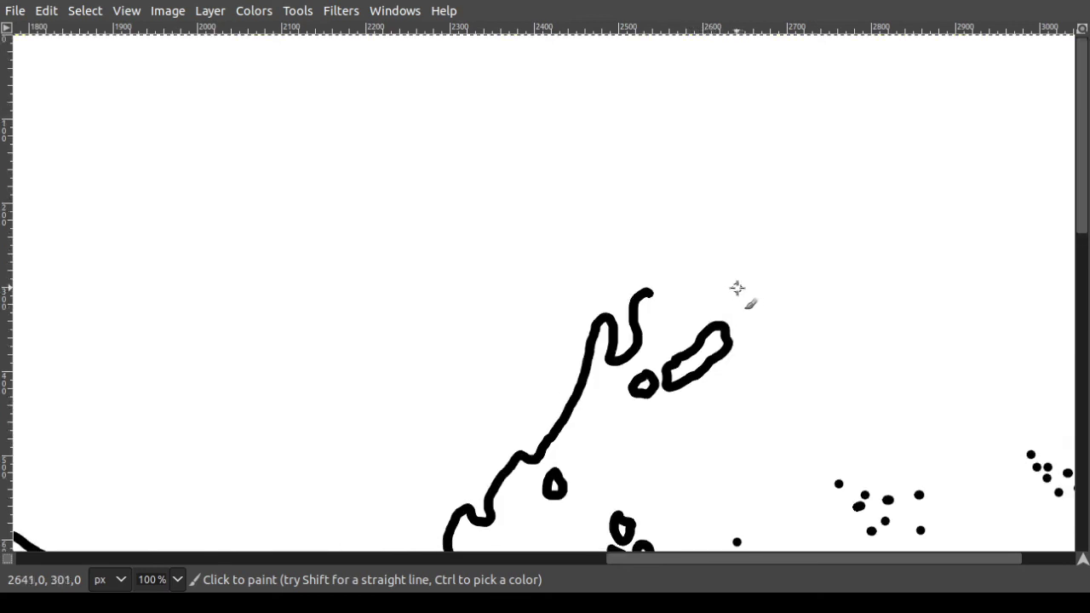
pyautogui.moveTo(725, 253)
pyautogui.mouseDown()
pyautogui.moveTo(733, 245)
pyautogui.moveTo(728, 300)
pyautogui.mouseUp()
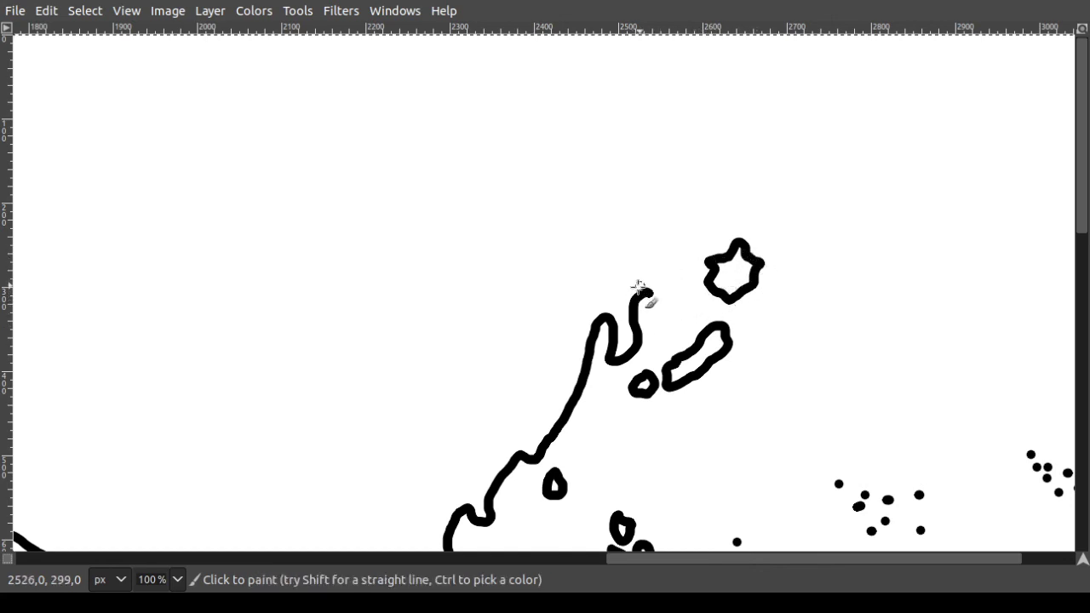
# - Paint Russia's Pacific coast up to its northeast tip and close Eurasia with an Arctic coastline running from there to Scandinavia
pyautogui.moveTo(657, 287)
pyautogui.mouseDown()
pyautogui.moveTo(706, 185)
pyautogui.moveTo(733, 182)
pyautogui.moveTo(725, 210)
pyautogui.moveTo(759, 209)
pyautogui.moveTo(757, 176)
pyautogui.moveTo(842, 118)
pyautogui.moveTo(871, 63)
pyautogui.moveTo(898, 57)
pyautogui.moveTo(678, 63)
pyautogui.mouseUp()
pyautogui.scroll(-2, 735, 275)
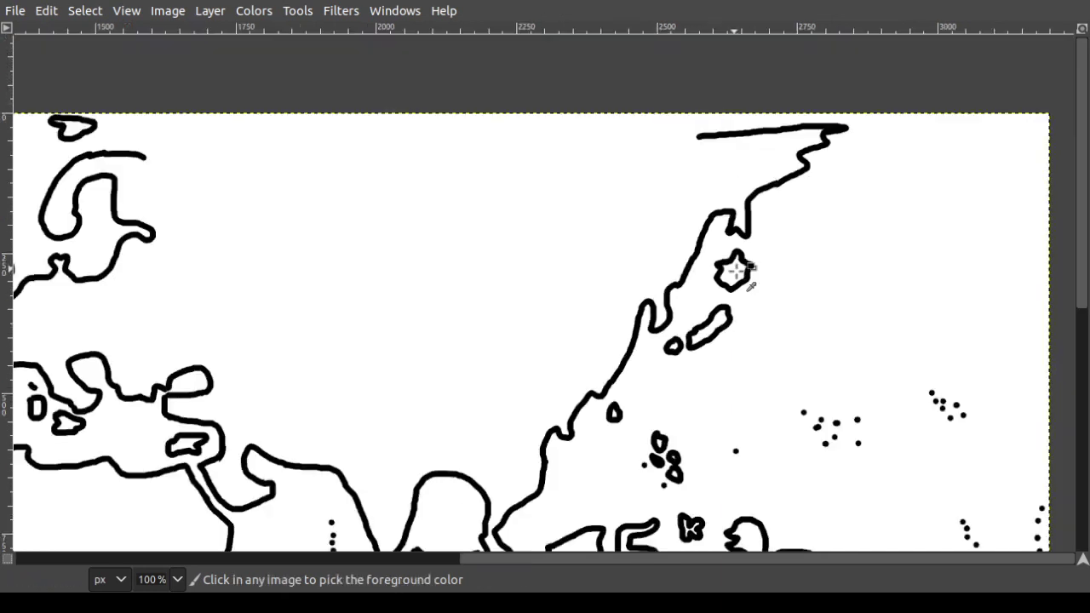
pyautogui.scroll(-2, 596, 255)
pyautogui.scroll(1, 510, 252)
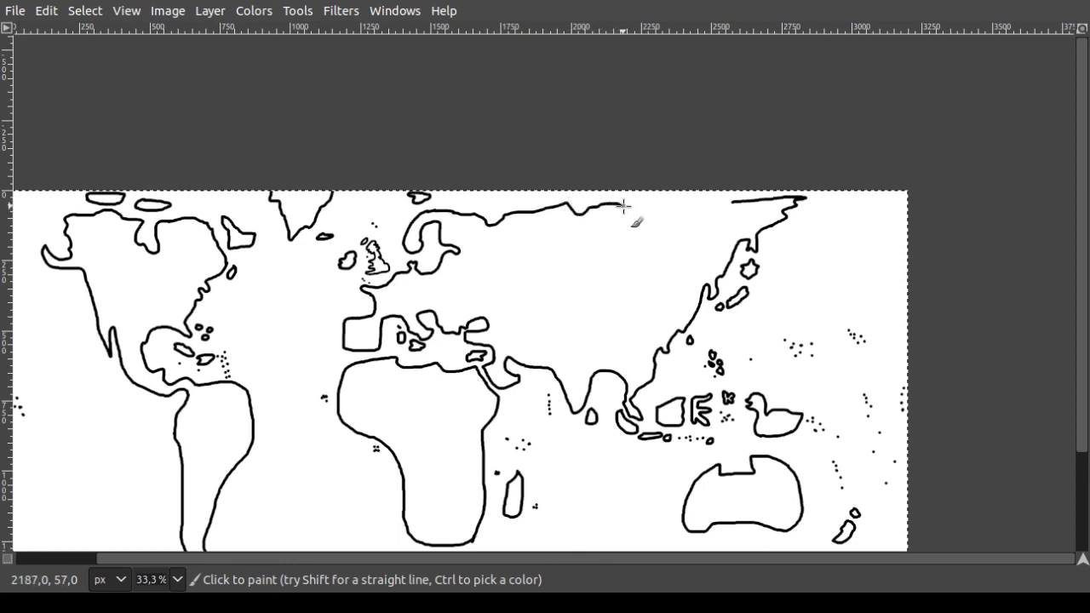
pyautogui.moveTo(624, 205); pyautogui.dragTo(688, 197)
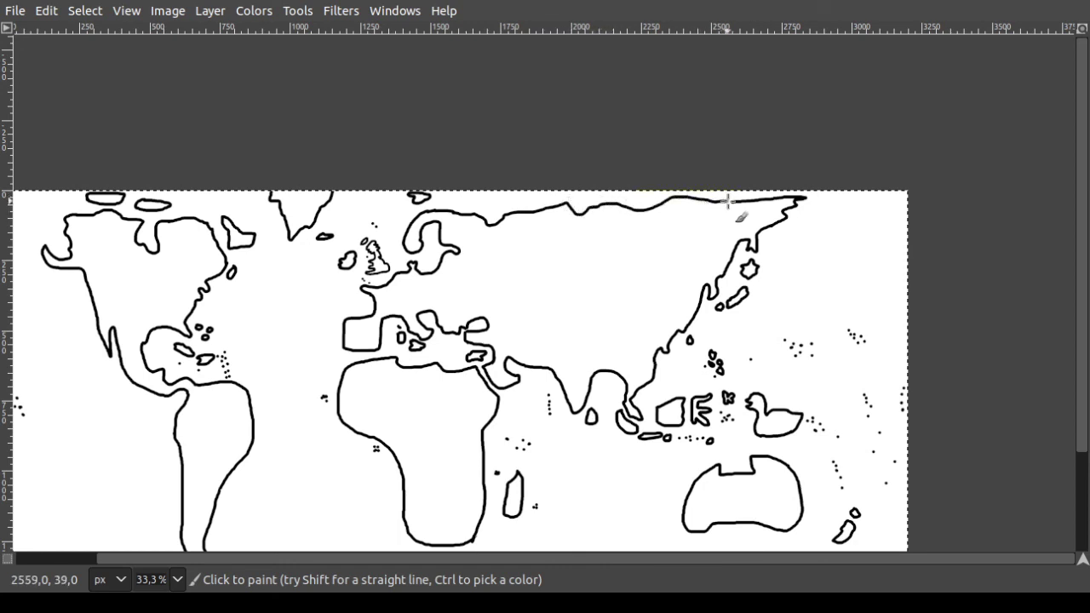
# - Paint Antarctica's wavy coastline across the full canvas width near the southern edge, with a small peninsula below South America
pyautogui.scroll(-3, 660, 322)
pyautogui.scroll(1, 657, 387)
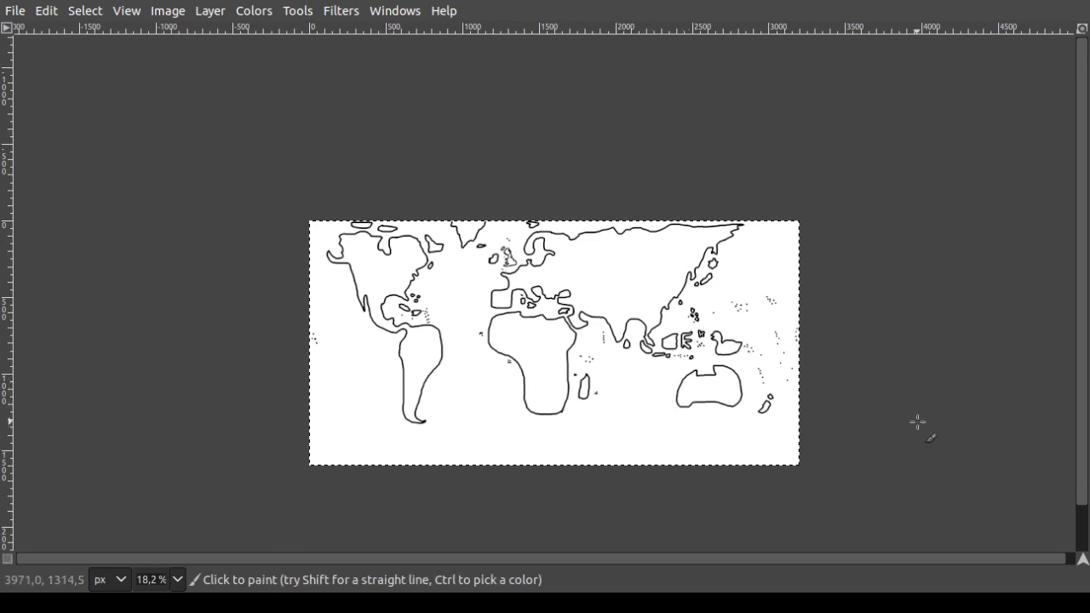
pyautogui.press('ctrl')
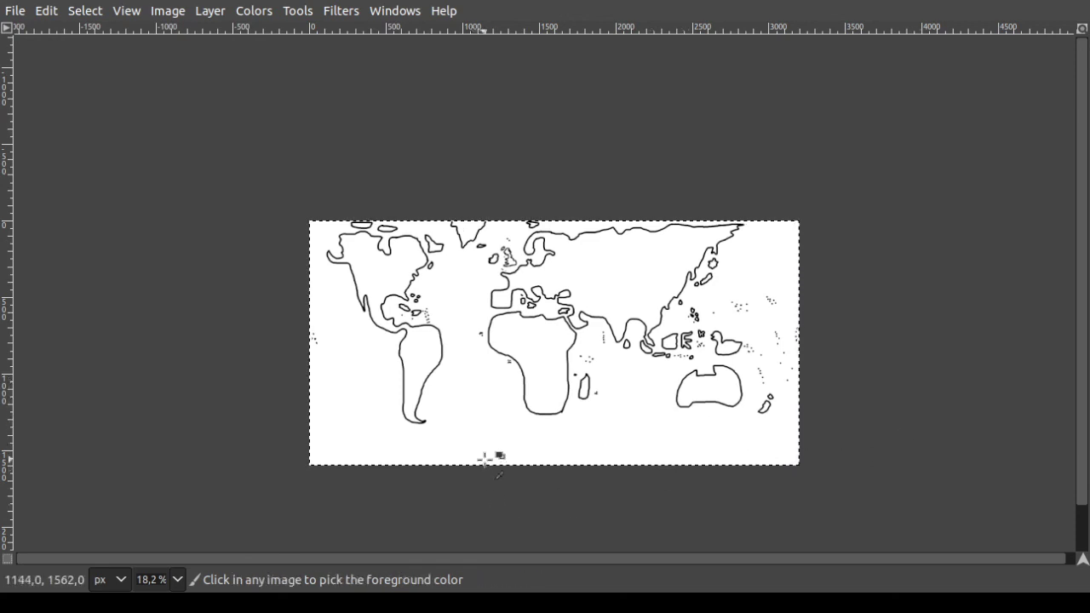
pyautogui.scroll(2, 484, 459)
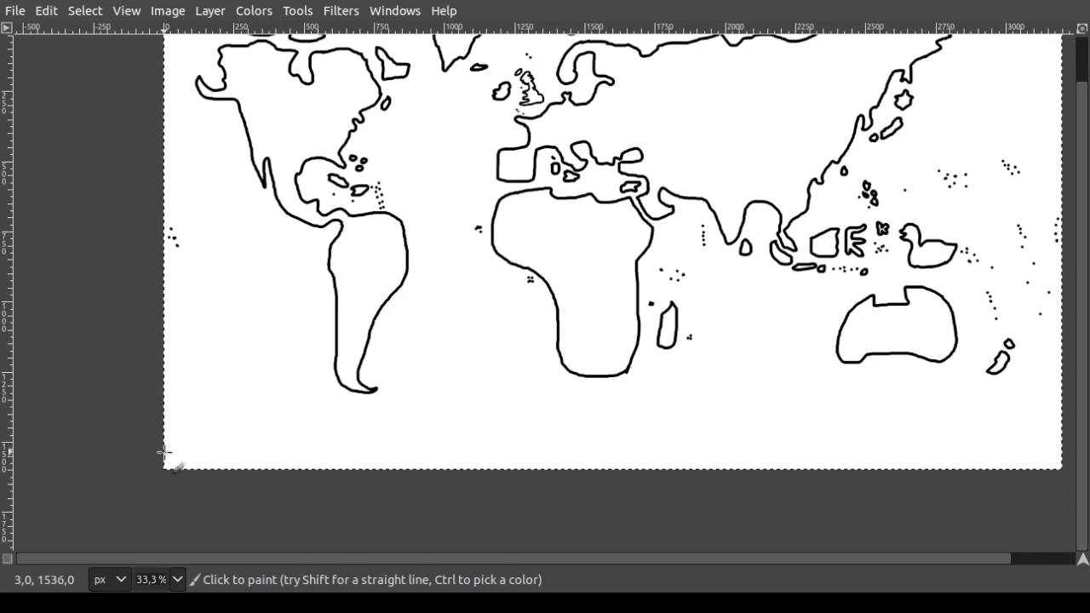
pyautogui.moveTo(164, 452)
pyautogui.mouseDown()
pyautogui.moveTo(259, 436)
pyautogui.moveTo(320, 441)
pyautogui.moveTo(355, 414)
pyautogui.moveTo(356, 428)
pyautogui.moveTo(443, 430)
pyautogui.mouseUp()
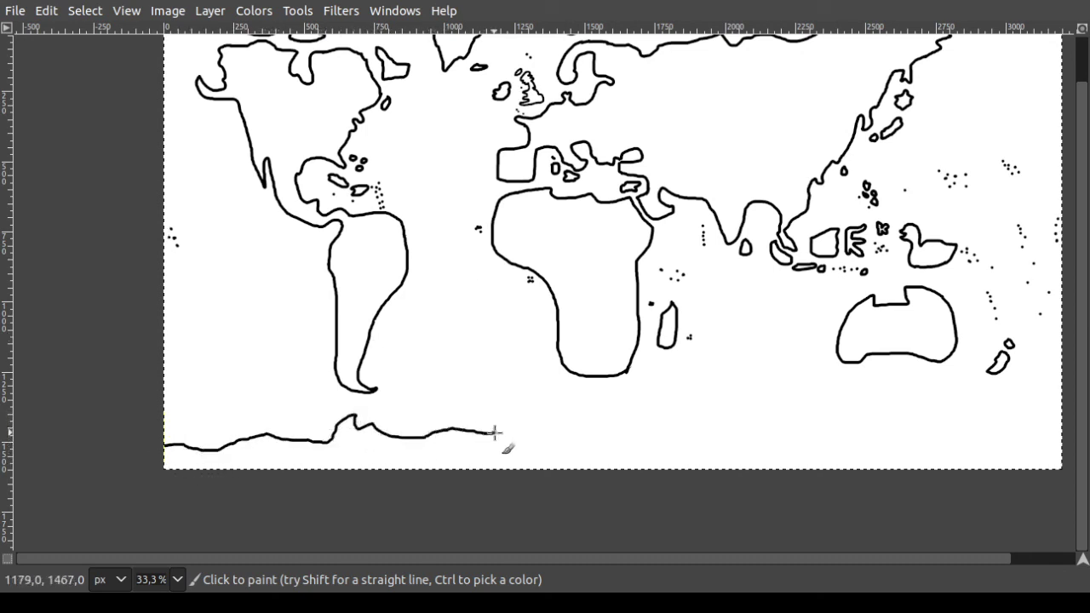
pyautogui.moveTo(583, 425); pyautogui.dragTo(635, 423)
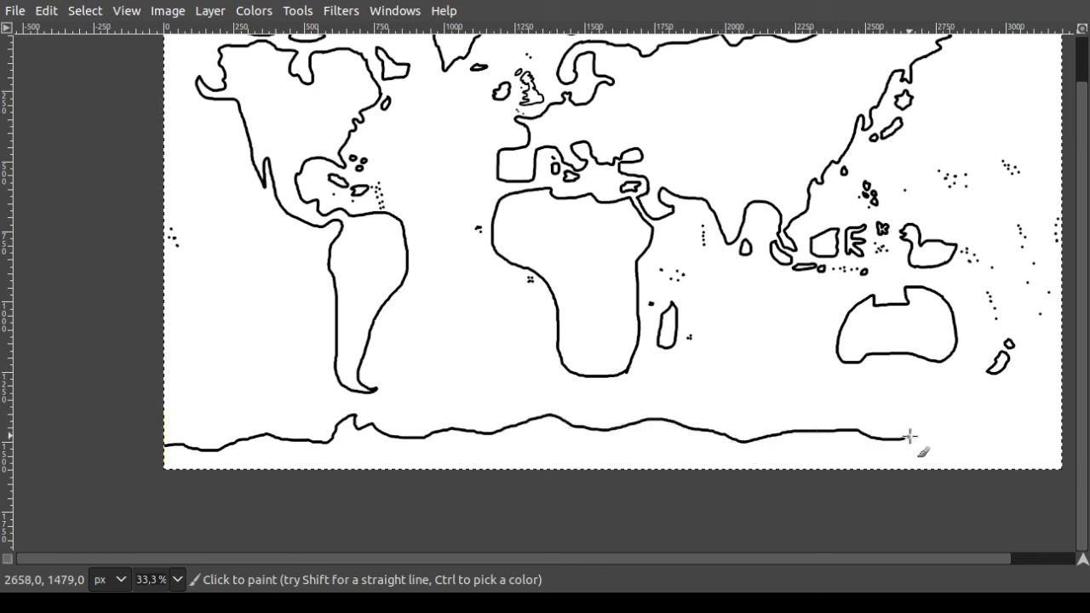
pyautogui.moveTo(973, 430); pyautogui.dragTo(992, 433)
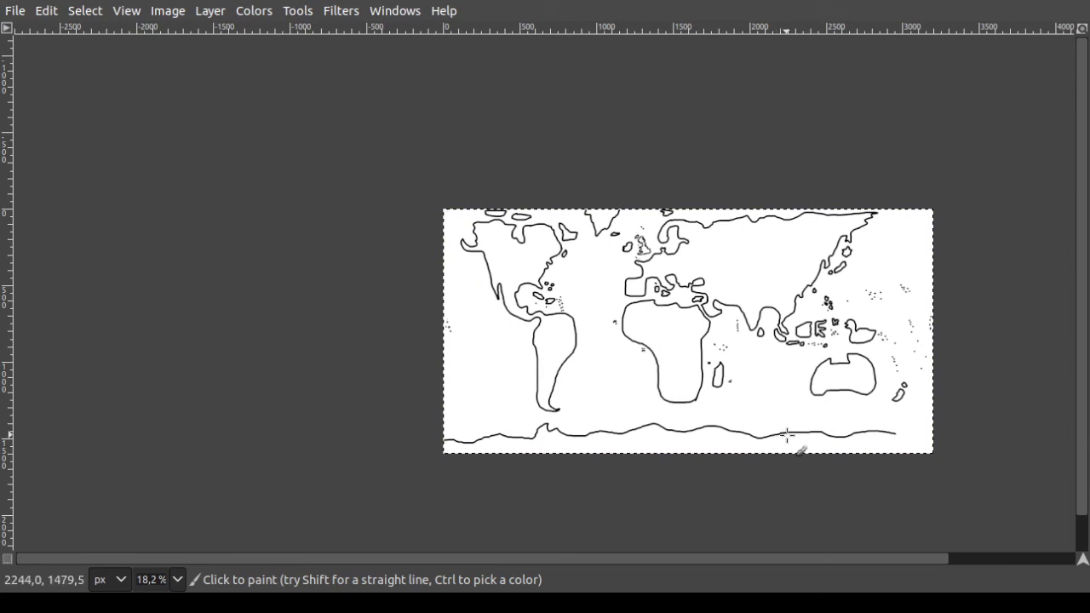
pyautogui.press('ctrl')
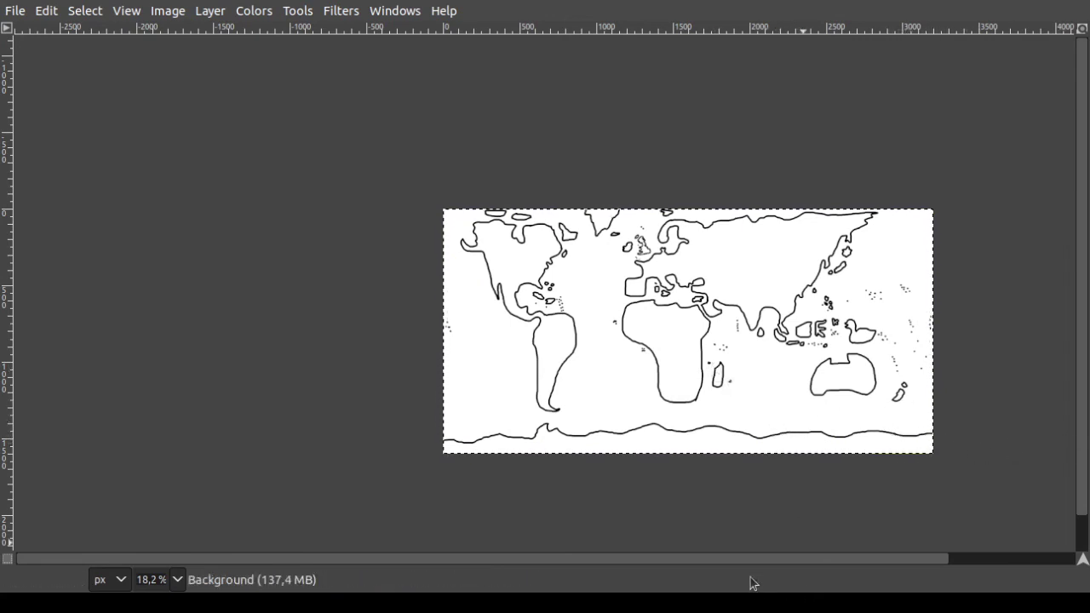
# - Bucket fill Africa, Eurasia, the Americas and Australia with bright green
pyautogui.hscroll(2, 755, 563)
pyautogui.hscroll(3, 755, 562)
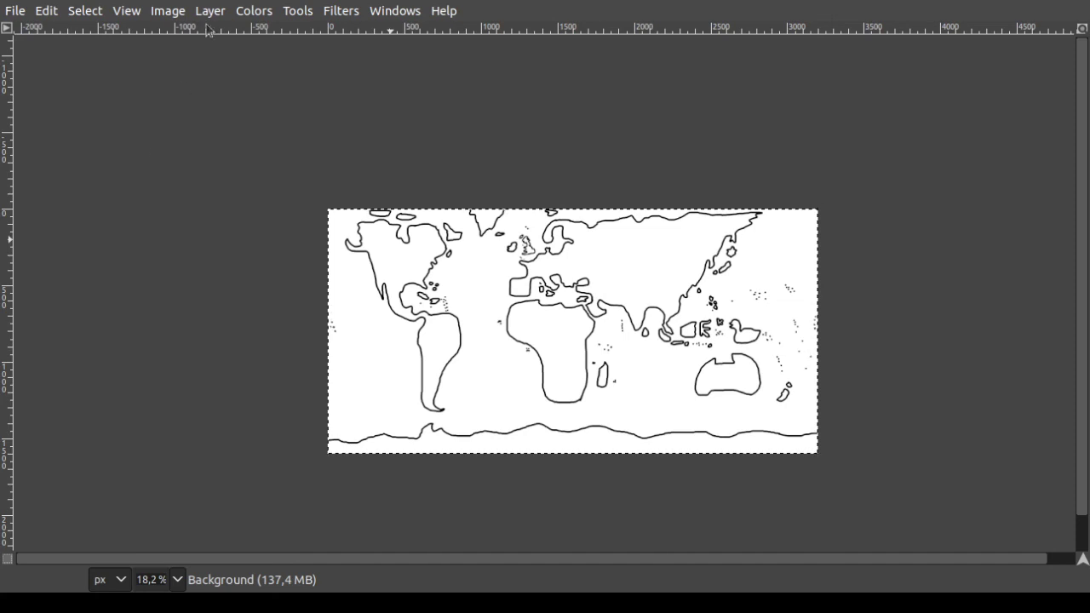
pyautogui.click(533, 307)
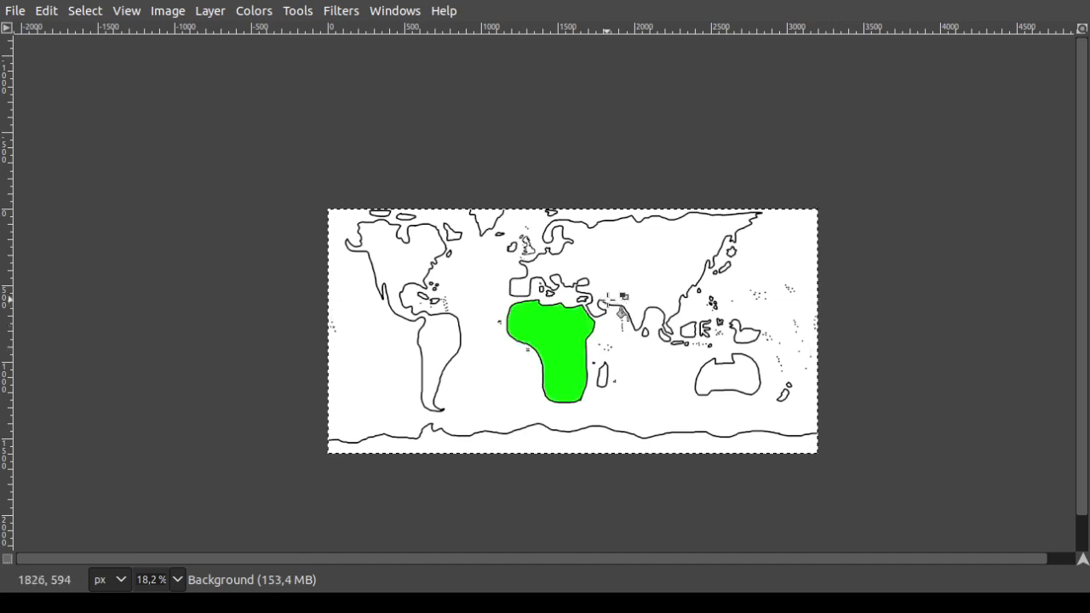
pyautogui.click(545, 255)
pyautogui.click(437, 349)
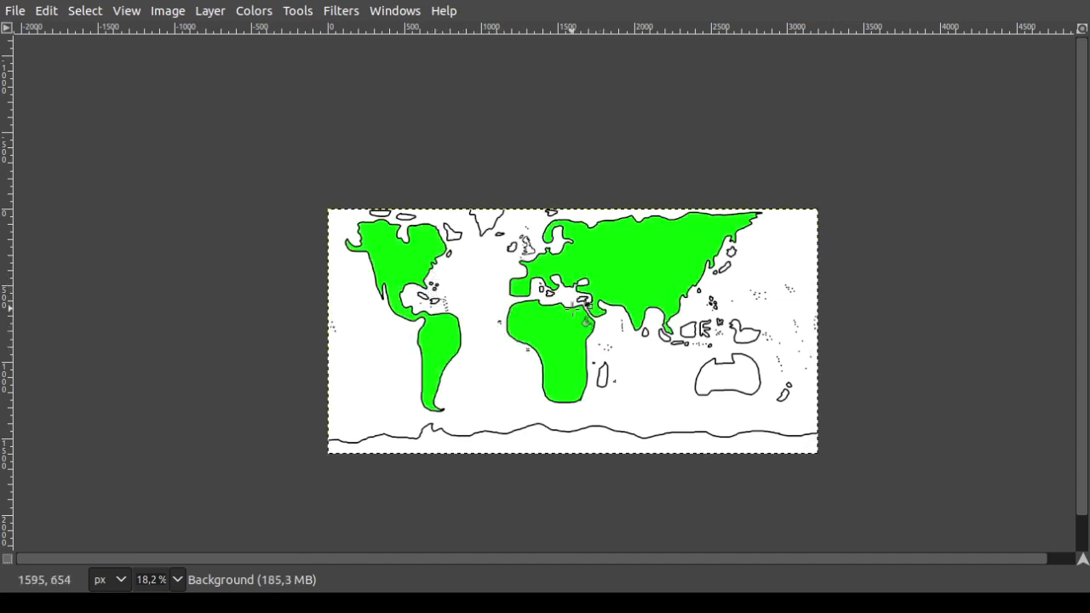
pyautogui.click(721, 387)
# - Fill Madagascar and Greenland with the same bright green
pyautogui.scroll(1, 614, 375)
pyautogui.scroll(1, 614, 375)
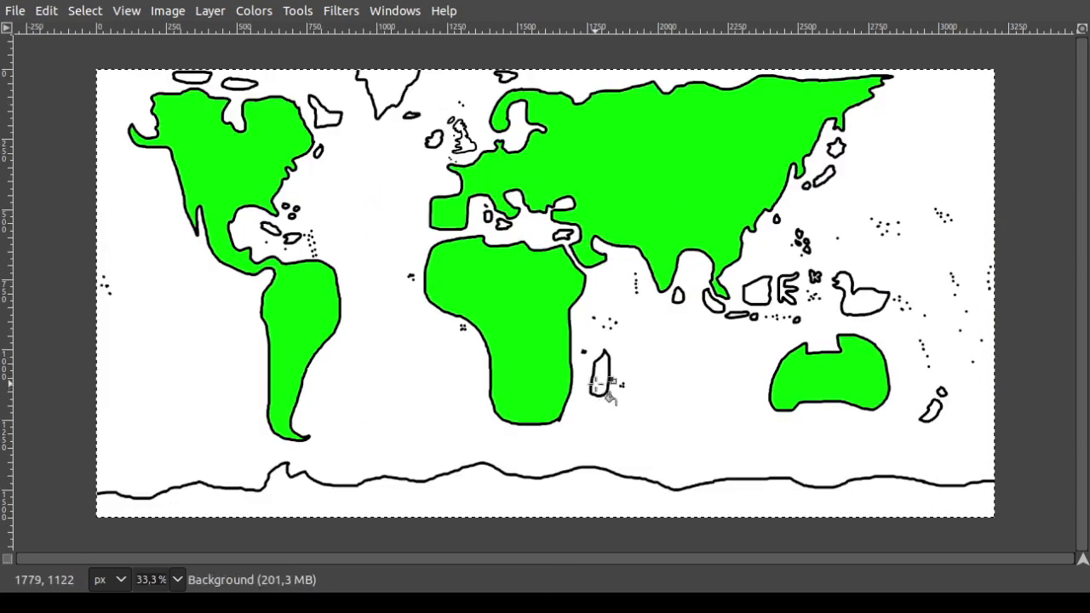
pyautogui.click(391, 92)
# - Fill the two larger Caribbean islands, Cuba and Hispaniola, with green
pyautogui.scroll(-2, 496, 248)
pyautogui.scroll(-1, 495, 246)
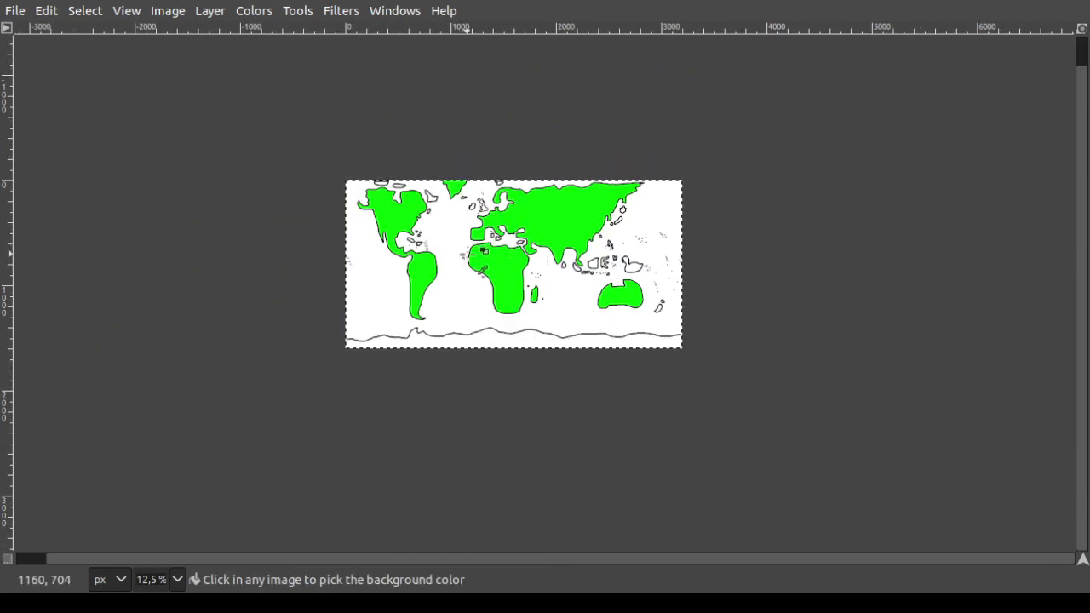
pyautogui.scroll(3, 475, 255)
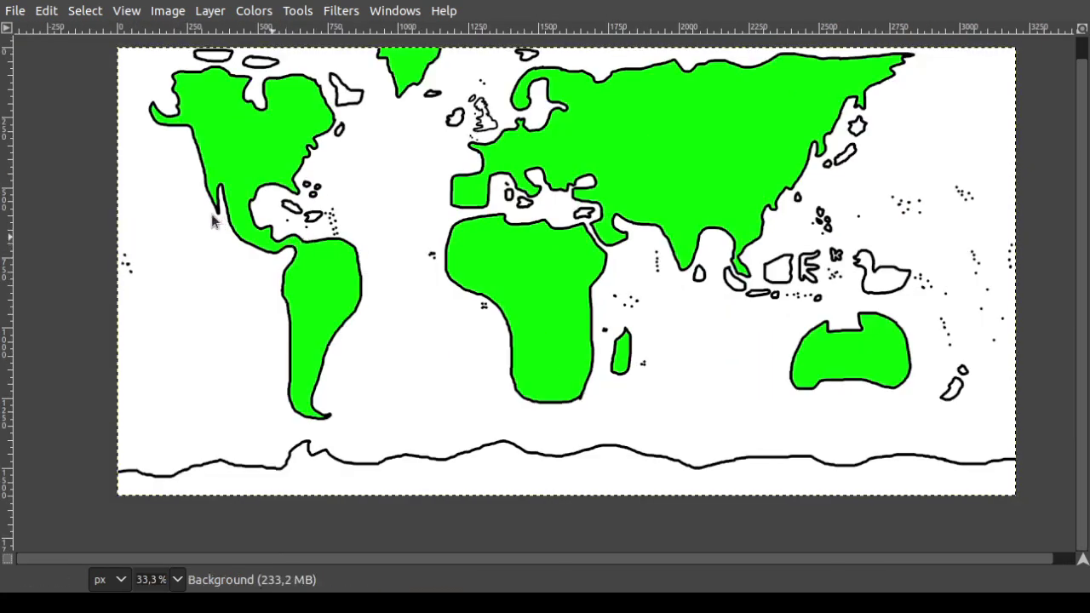
pyautogui.scroll(3, 158, 247)
pyautogui.click(162, 269)
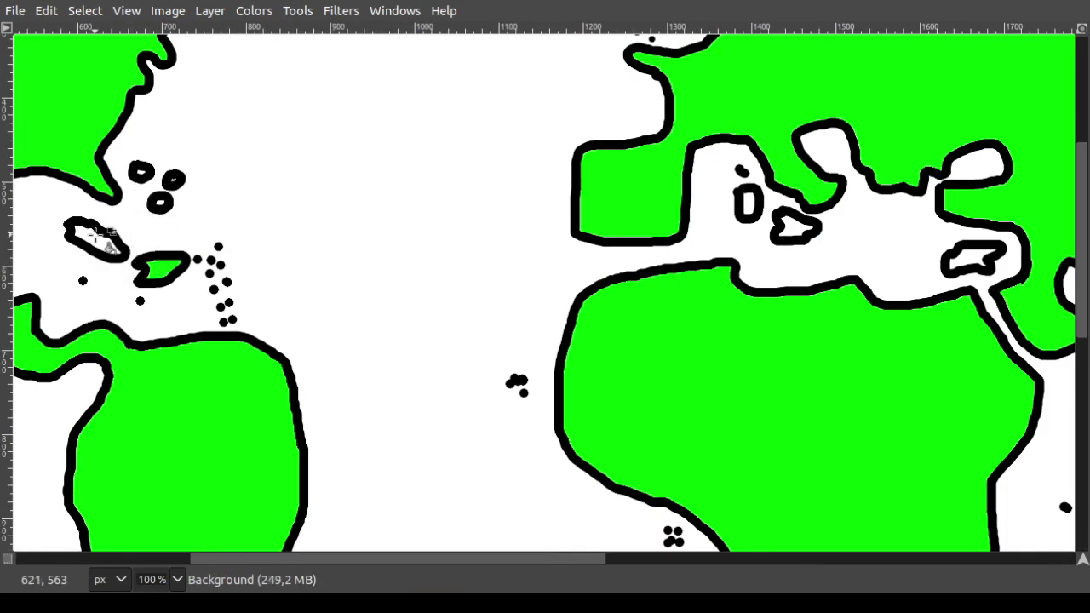
pyautogui.click(96, 240)
# - Fill the tiny interiors of the three round islands north of Cuba with green
pyautogui.scroll(1, 171, 212)
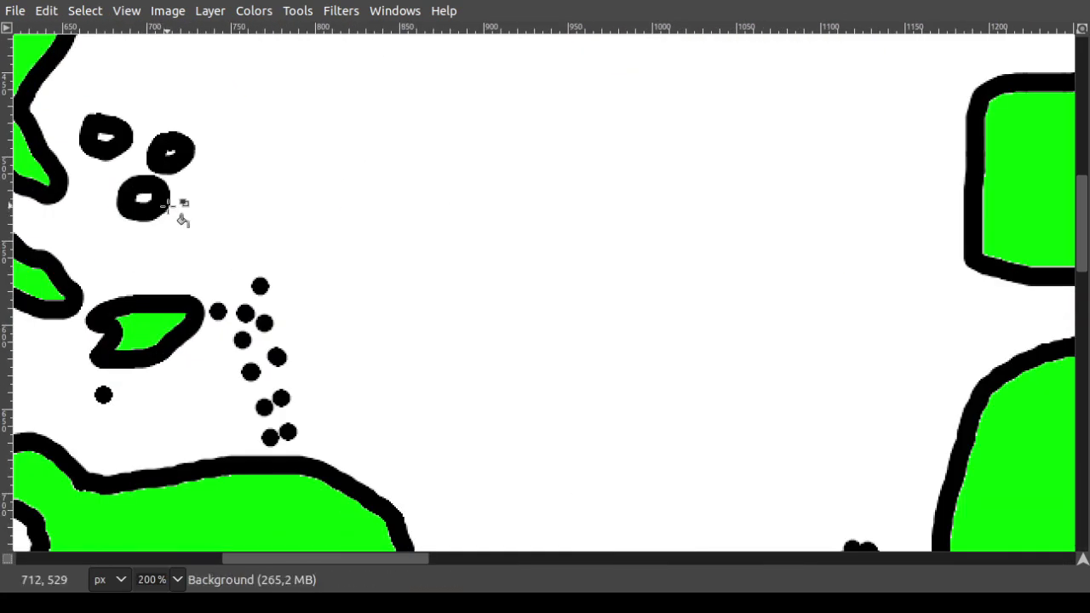
pyautogui.click(115, 143)
pyautogui.hotkey('ctrl', 'z')
pyautogui.click(119, 143)
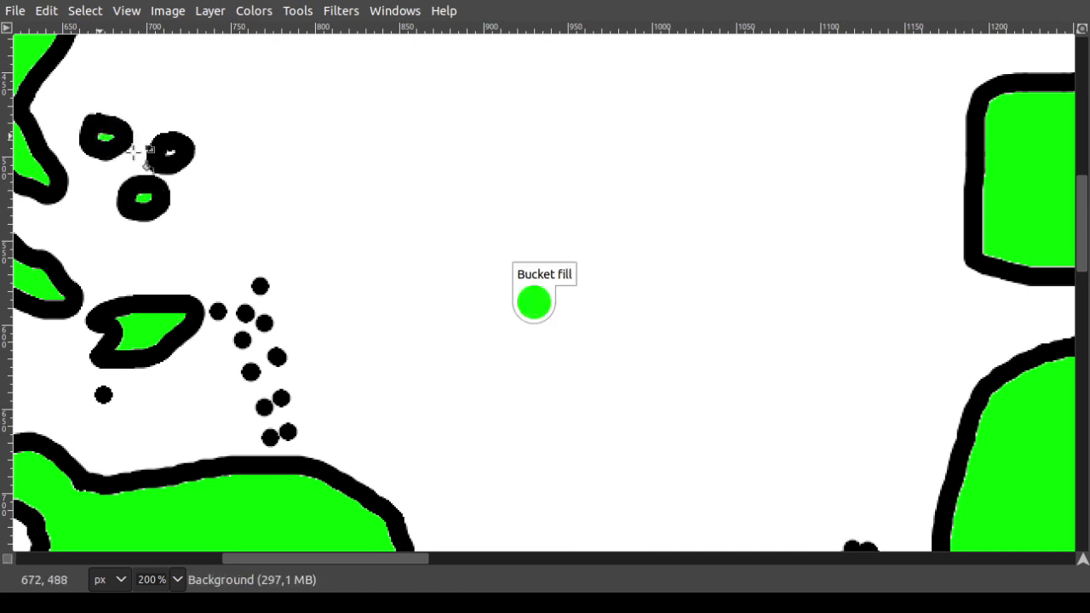
pyautogui.scroll(2, 134, 152)
pyautogui.click(145, 308)
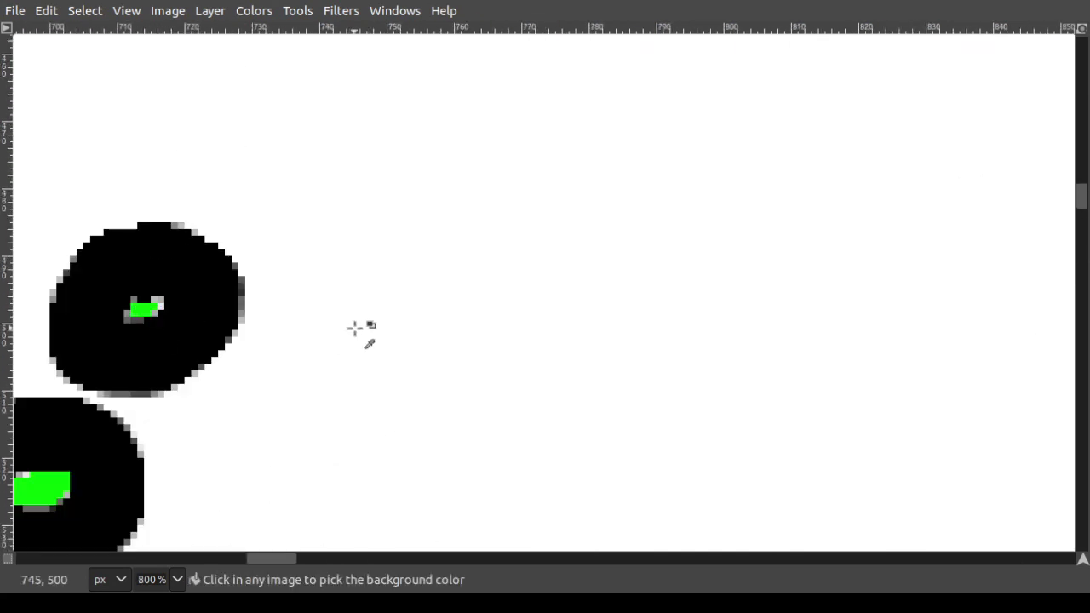
# - Fill the large island northeast of Canada and the two Arctic islands north of it with green
pyautogui.scroll(-4, 353, 323)
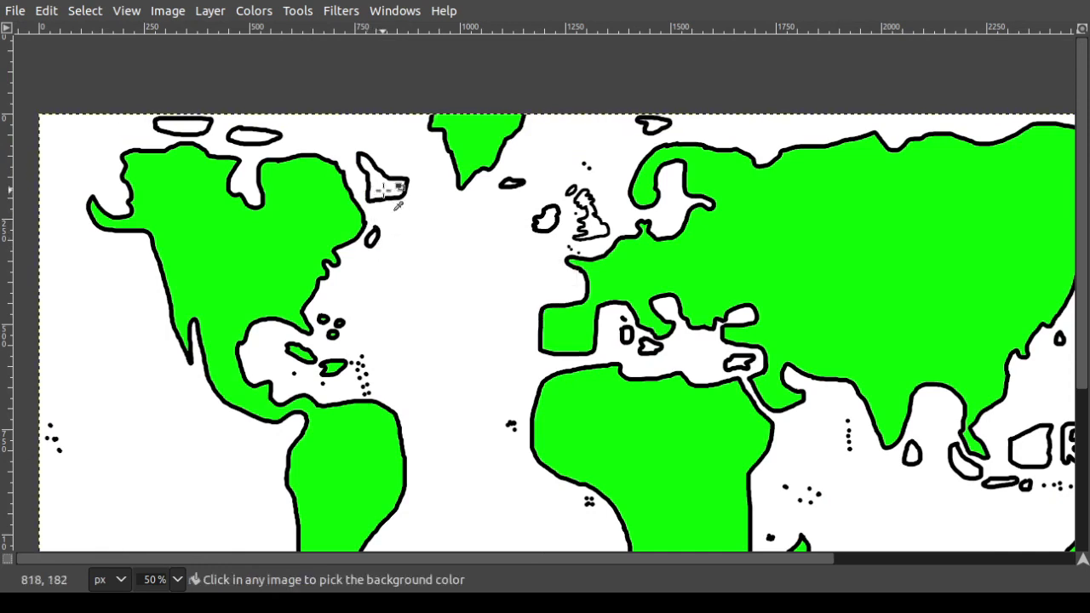
pyautogui.click(383, 185)
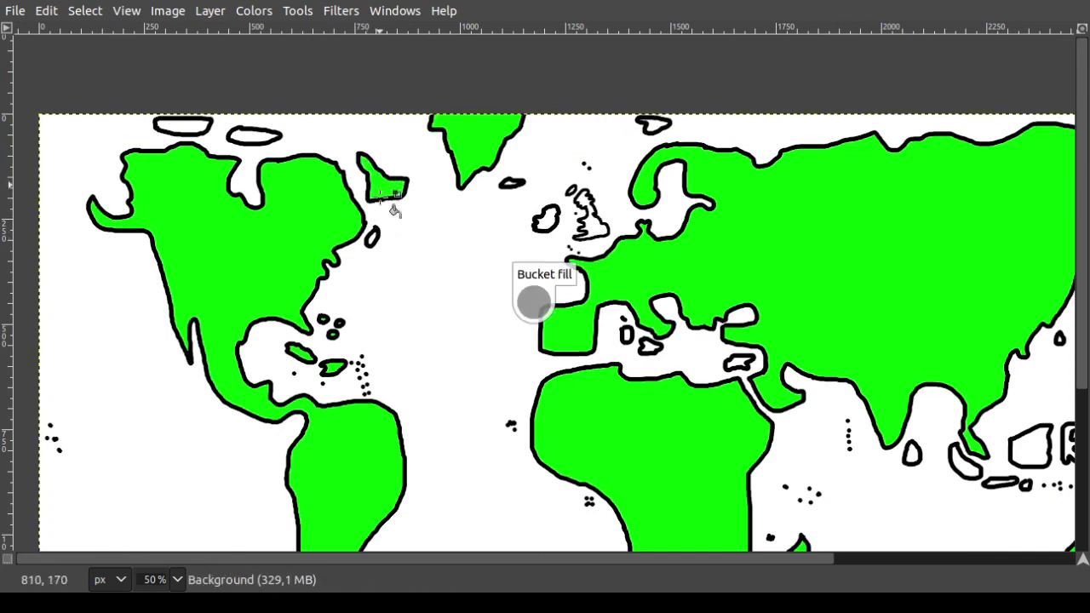
pyautogui.click(247, 142)
pyautogui.click(187, 123)
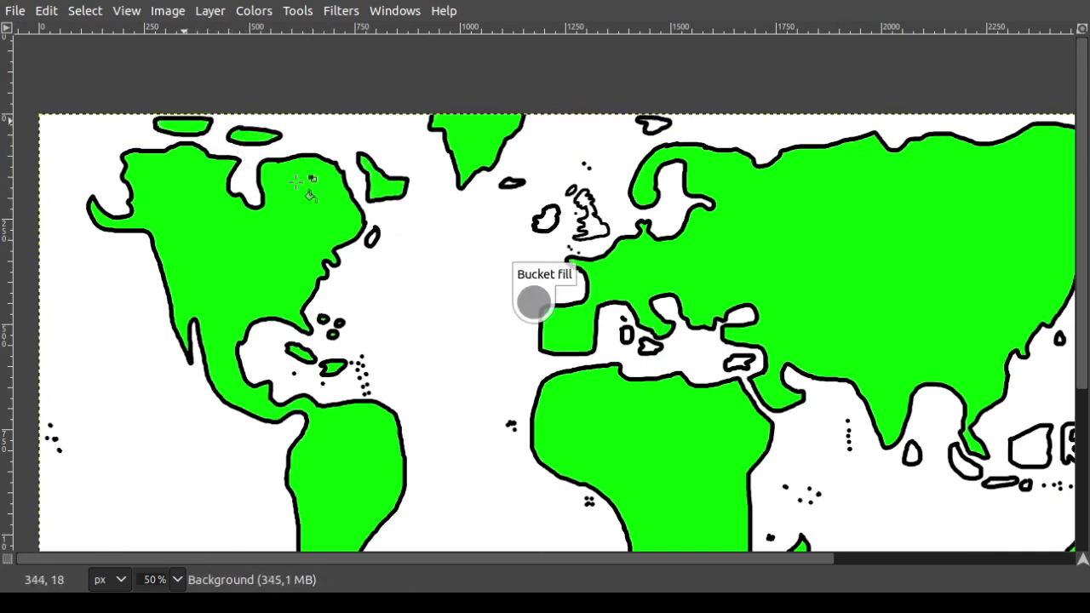
# - Fill Newfoundland, Ireland and Great Britain with green
pyautogui.click(373, 237)
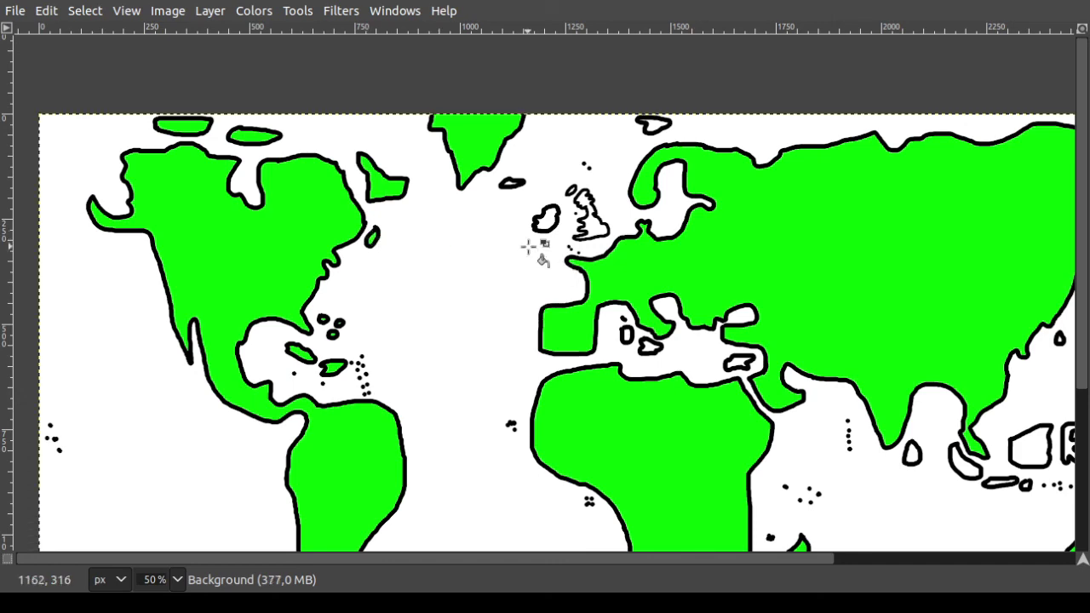
pyautogui.click(543, 217)
pyautogui.click(583, 211)
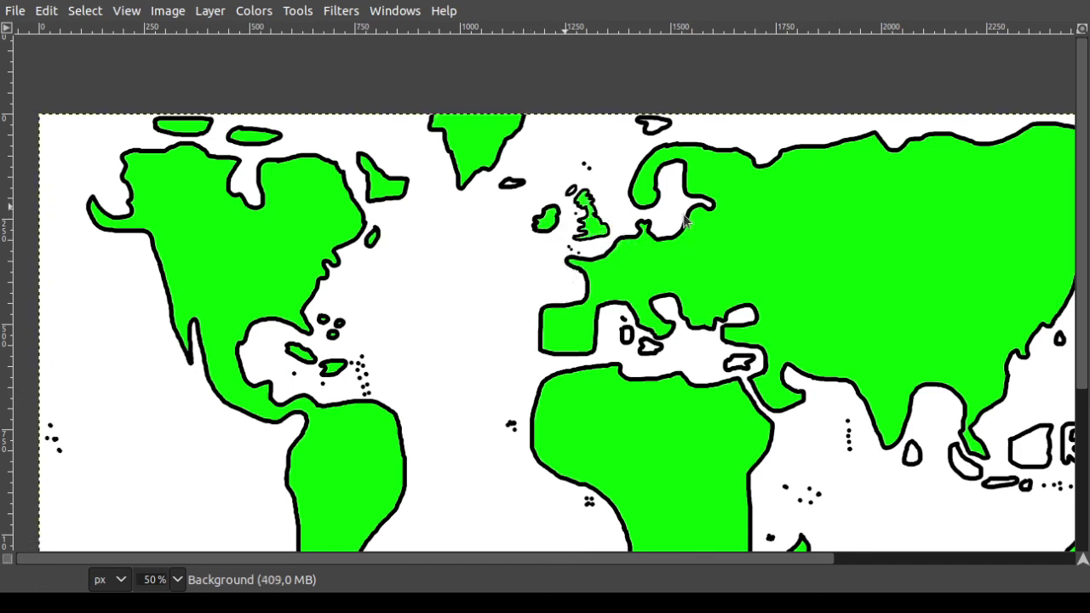
# - Fill the small island northwest of Great Britain, Iceland and the central Mediterranean islands with green
pyautogui.press('1')
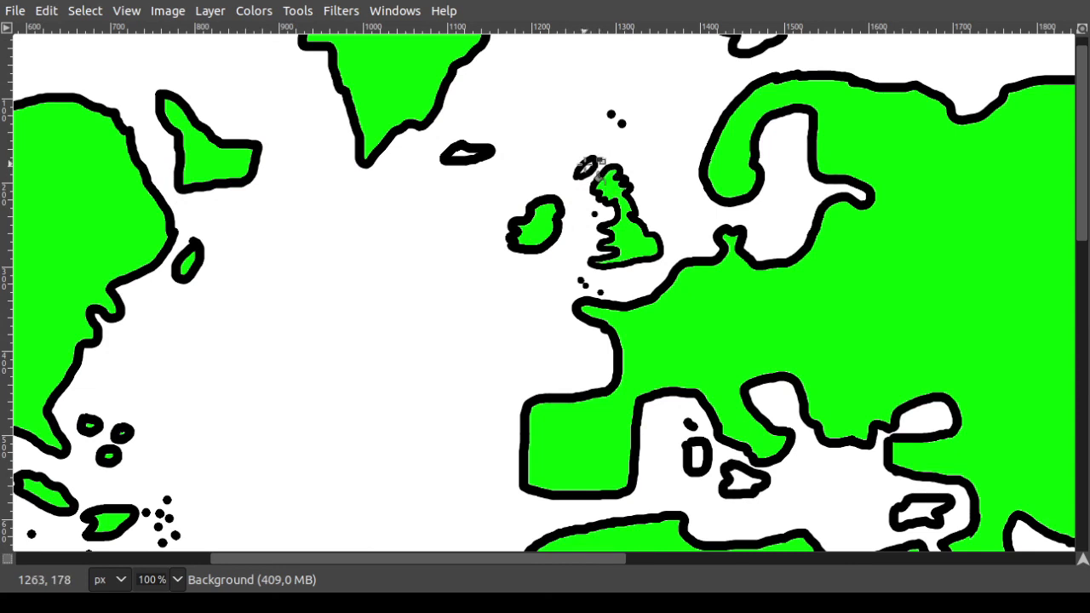
pyautogui.click(586, 168)
pyautogui.hotkey('ctrl', 'z')
pyautogui.press('2')
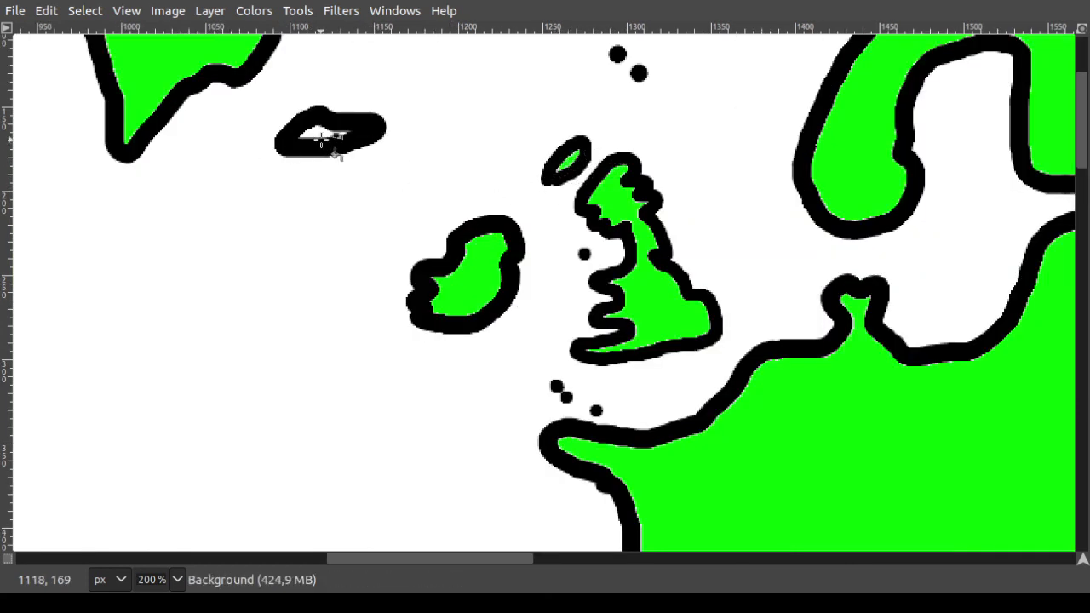
pyautogui.keyDown('ctrl'); pyautogui.scroll(-3, 426, 201); pyautogui.keyUp('ctrl')
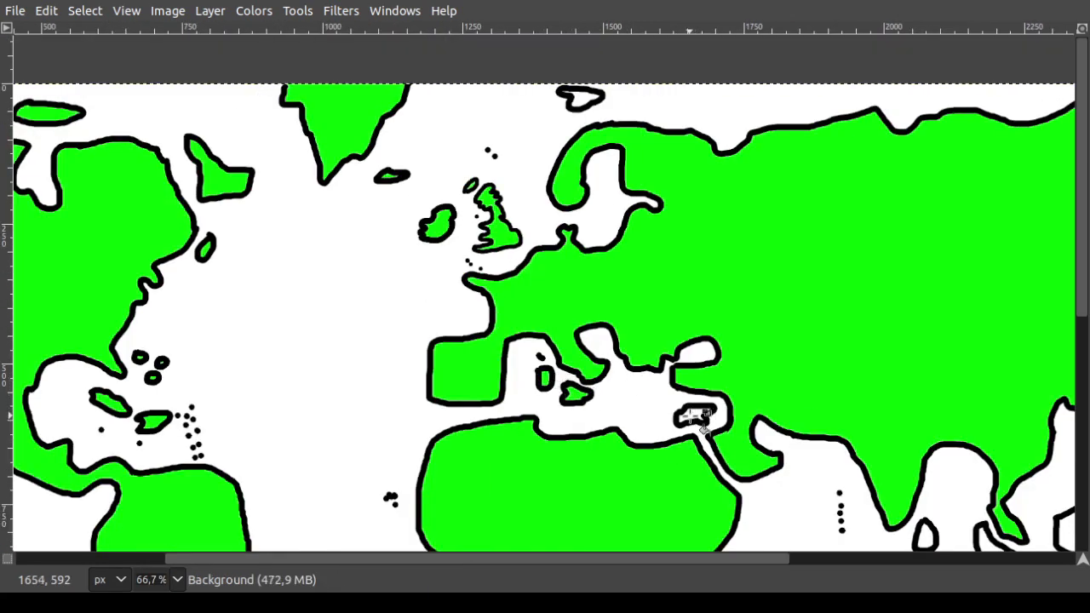
# - Fill Sri Lanka, Sumatra and the large island of Borneo with green
pyautogui.scroll(-5, 690, 519)
pyautogui.moveTo(694, 559); pyautogui.dragTo(862, 559)
pyautogui.click(618, 283)
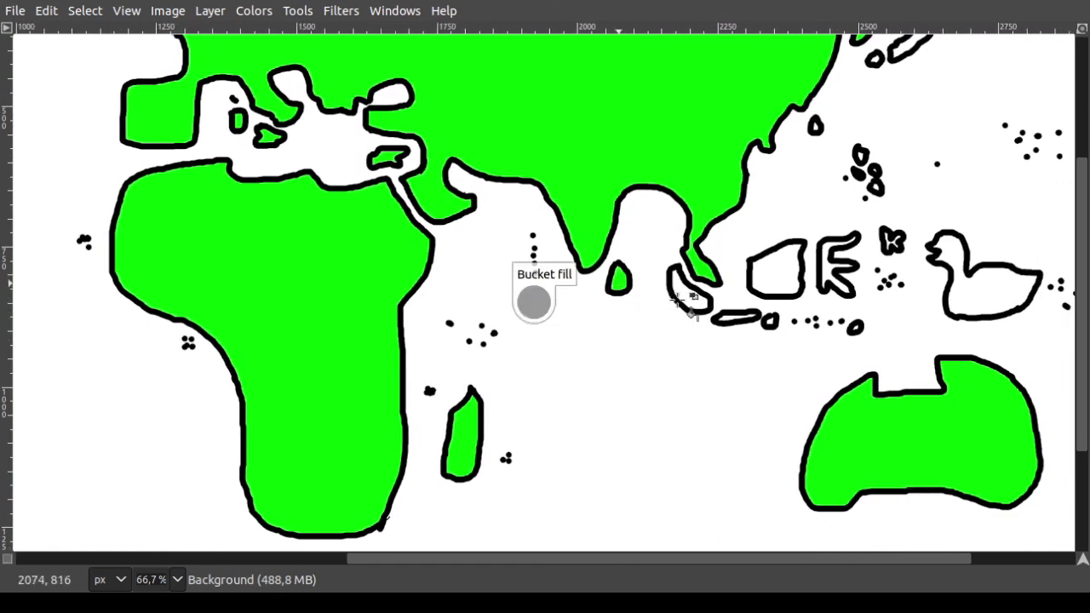
pyautogui.click(691, 292)
pyautogui.click(774, 276)
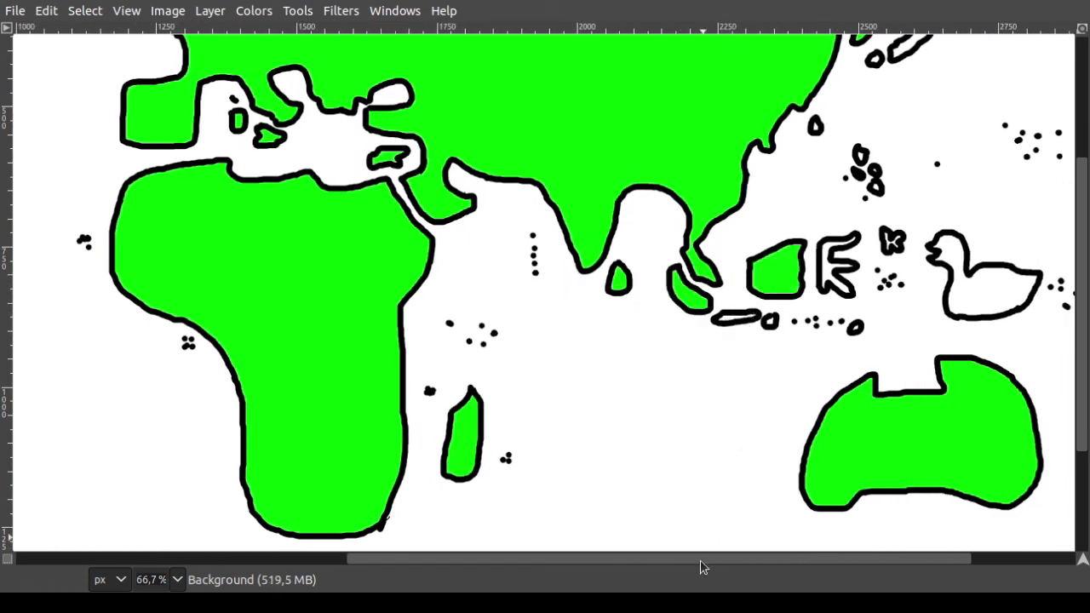
# - Fill the E-shaped island east of Borneo and the long thin island south of Borneo with green
pyautogui.moveTo(701, 561); pyautogui.dragTo(768, 555)
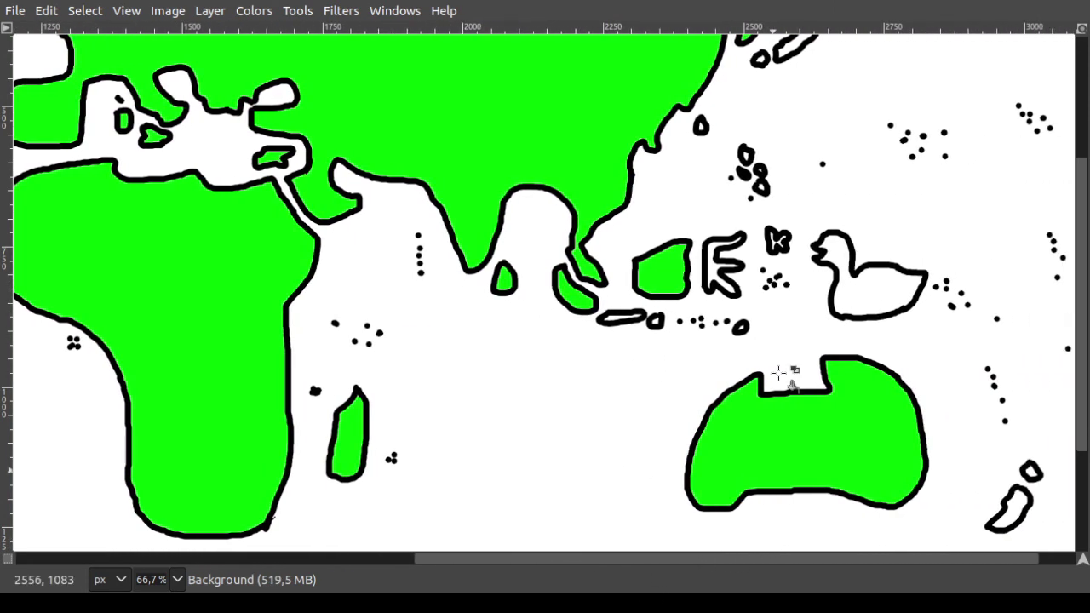
pyautogui.click(725, 288)
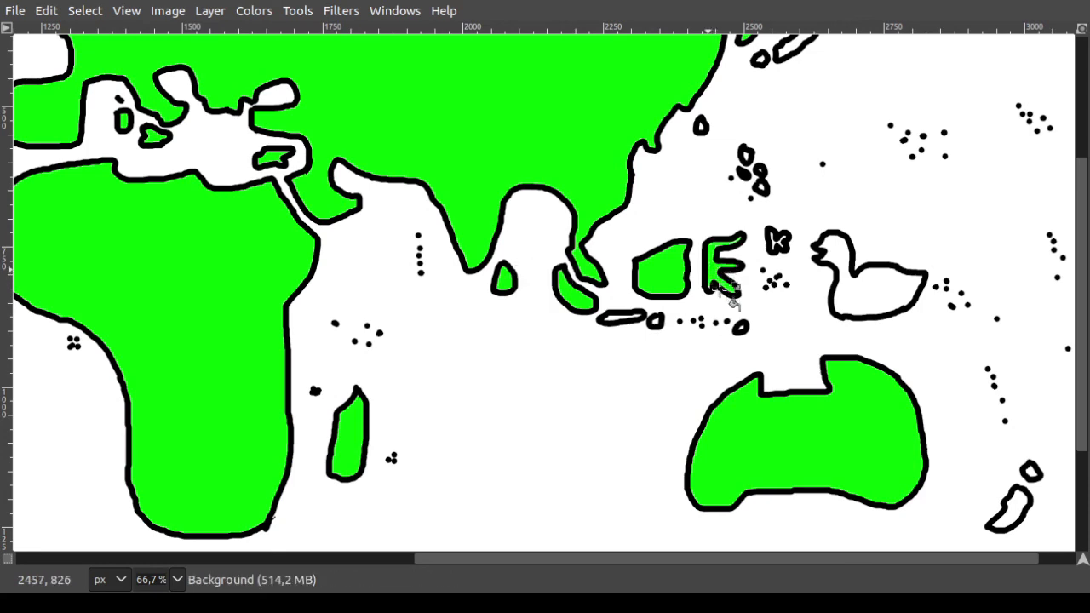
pyautogui.click(619, 317)
# - Fill duck-shaped New Guinea and the small butterfly-shaped island west of it with green
pyautogui.keyDown('ctrl'); pyautogui.scroll(2, 672, 332); pyautogui.keyUp('ctrl')
pyautogui.moveTo(696, 560); pyautogui.dragTo(816, 559)
pyautogui.click(518, 229)
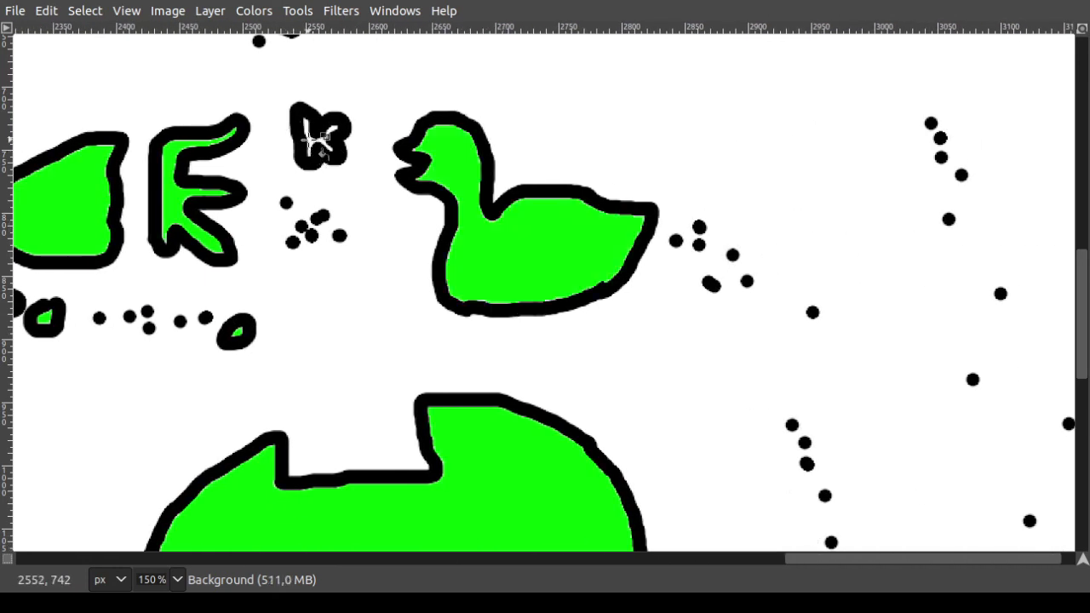
# - Fill both islands of New Zealand with green, undoing any spill into the ocean
pyautogui.scroll(-5, 451, 243)
pyautogui.click(836, 378)
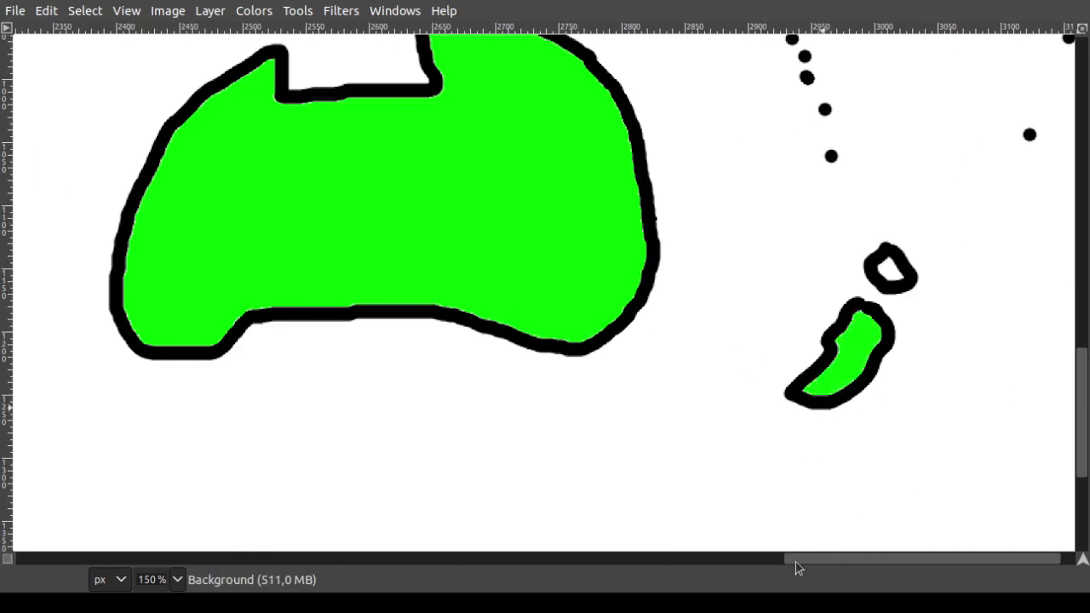
pyautogui.click(928, 287)
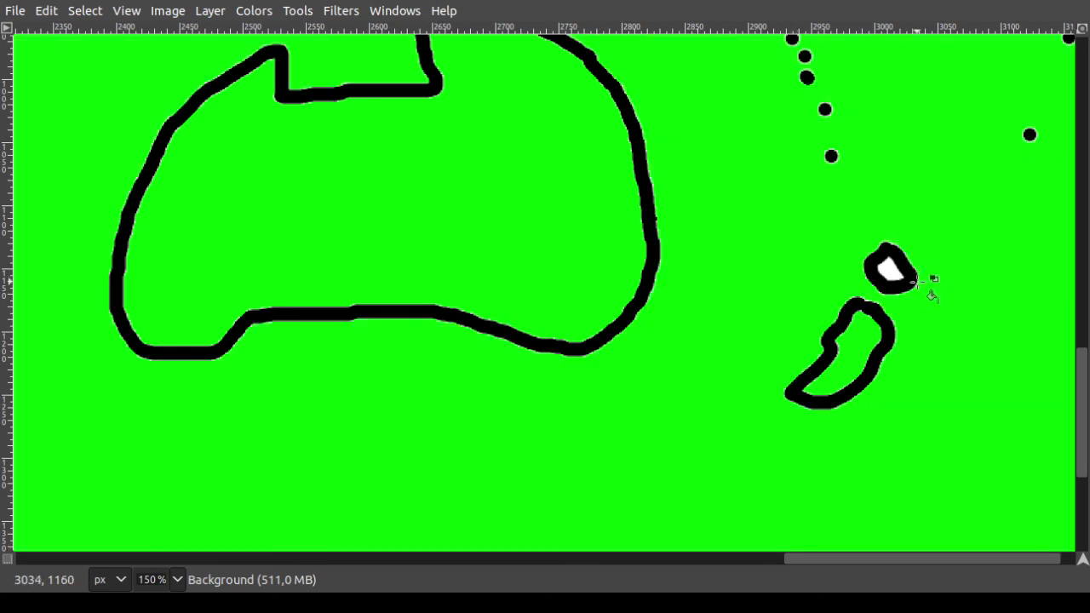
pyautogui.hotkey('ctrl', 'z')
pyautogui.scroll(5, 790, 255)
pyautogui.scroll(-2, 899, 486)
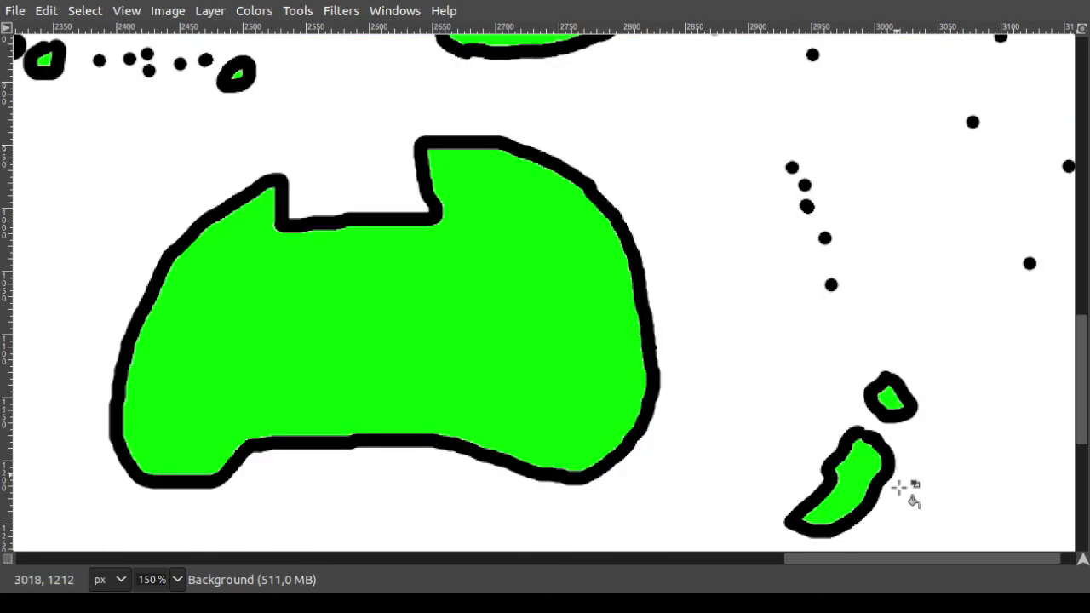
# - Fill the open interiors of the small Philippine islands with green
pyautogui.scroll(1, 673, 233)
pyautogui.scroll(-2, 673, 219)
pyautogui.scroll(-3, 681, 213)
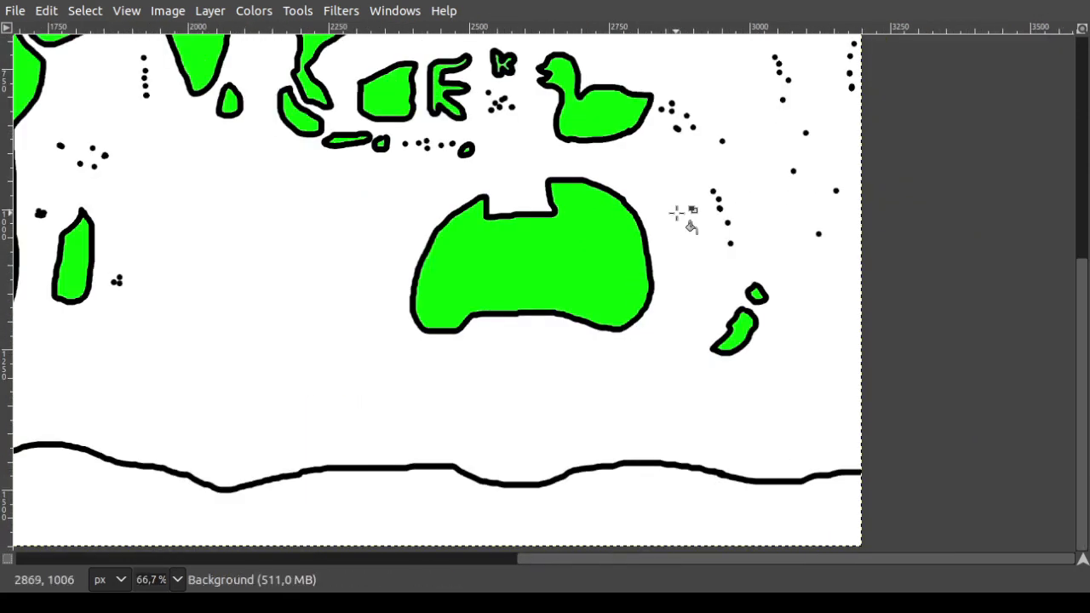
pyautogui.scroll(3, 624, 214)
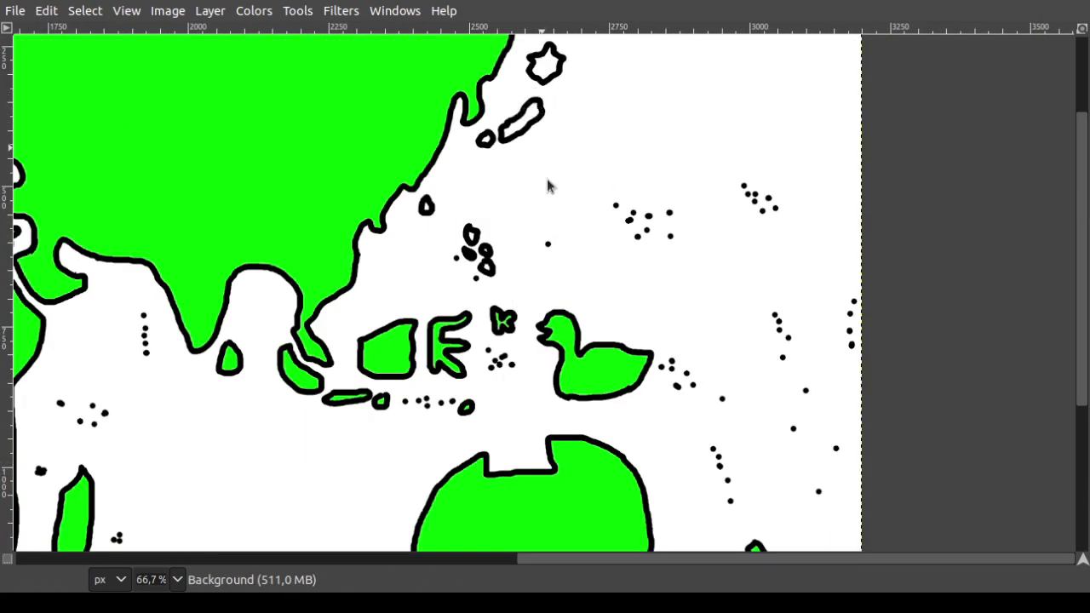
pyautogui.scroll(4, 478, 255)
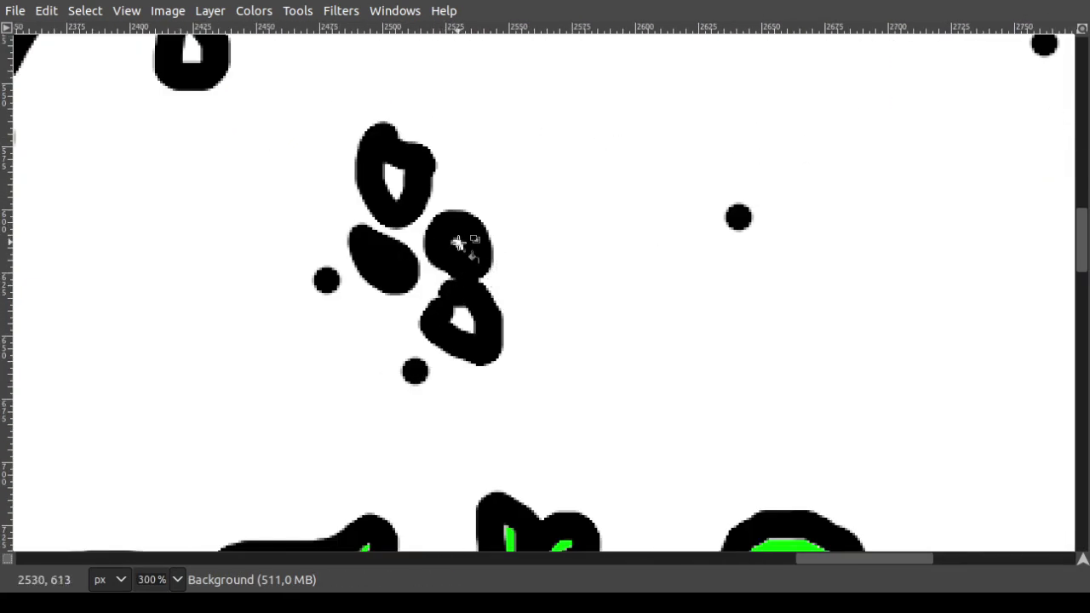
pyautogui.click(462, 320)
pyautogui.click(394, 180)
pyautogui.scroll(-1, 334, 127)
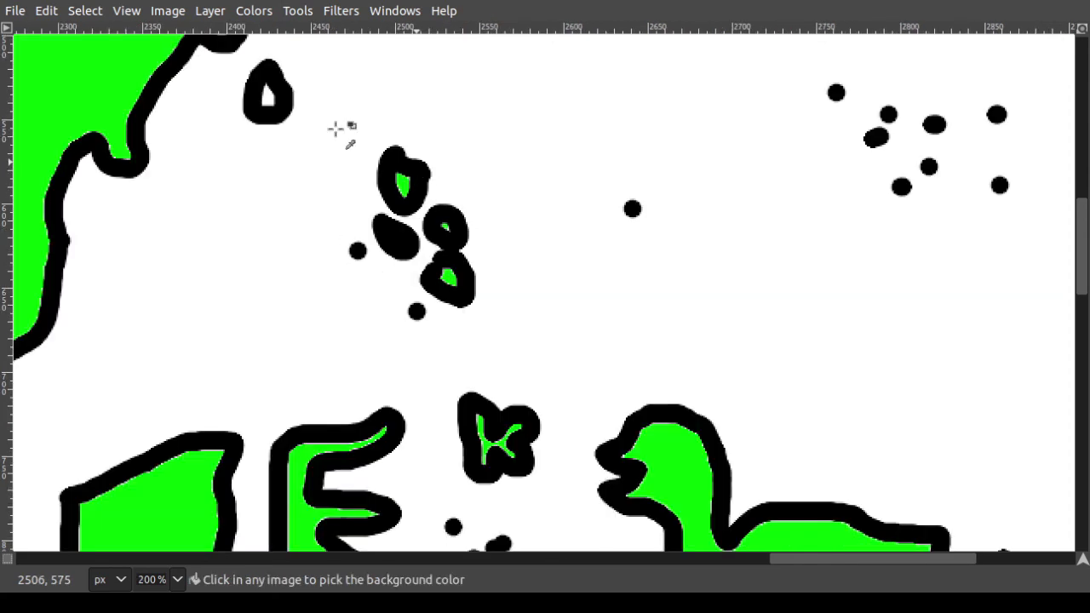
# - Fill Taiwan, the star-shaped island off East Asia and the elongated Japanese island south of it with green
pyautogui.scroll(10, 457, 114)
pyautogui.click(618, 432)
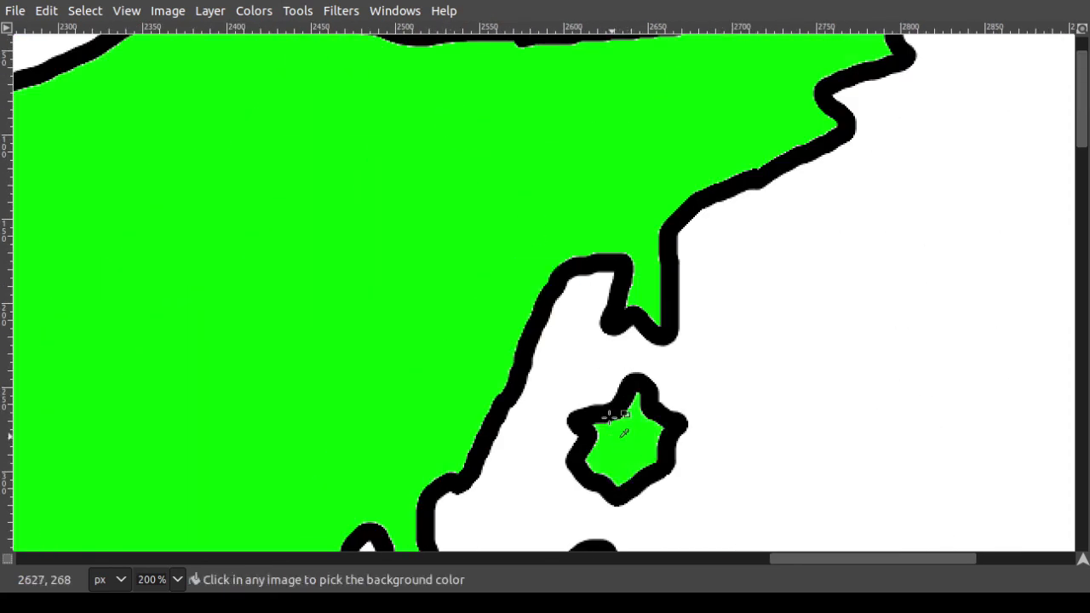
pyautogui.scroll(-3, 624, 433)
pyautogui.click(600, 495)
pyautogui.hotkey('ctrl', 'z')
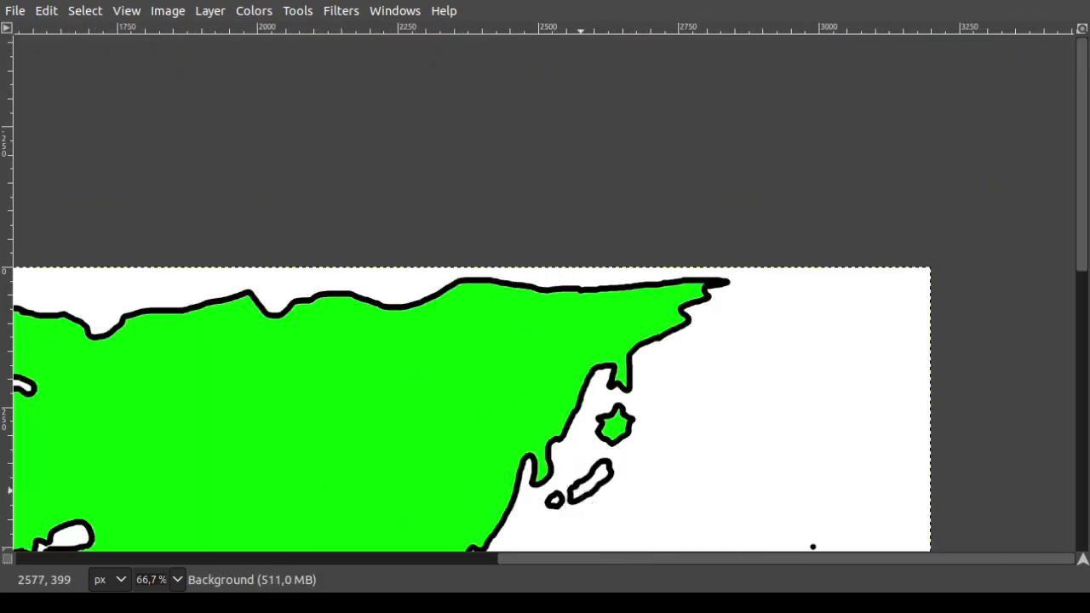
pyautogui.click(575, 497)
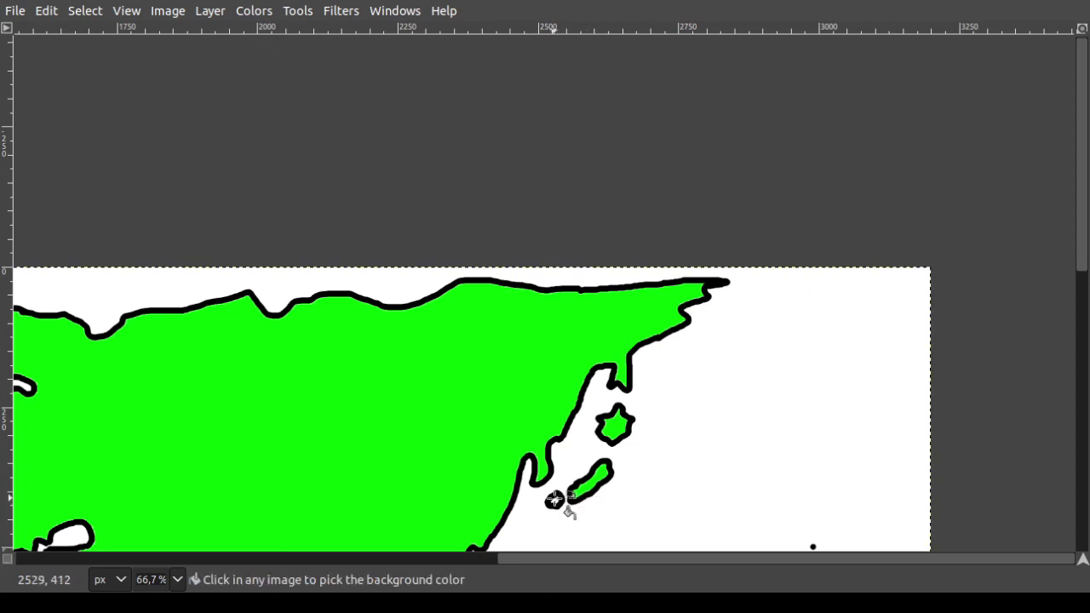
# - Fill Antarctica, below the wavy outline along the map's southern edge, with green
pyautogui.keyDown('ctrl'); pyautogui.scroll(-4, 554, 501); pyautogui.keyUp('ctrl')
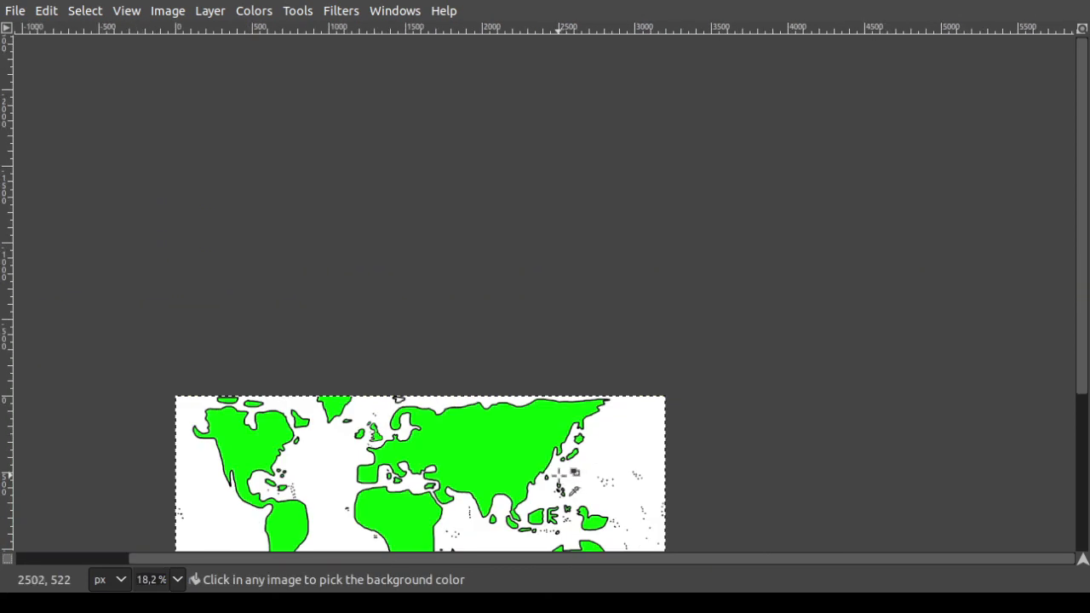
pyautogui.scroll(-5, 548, 467)
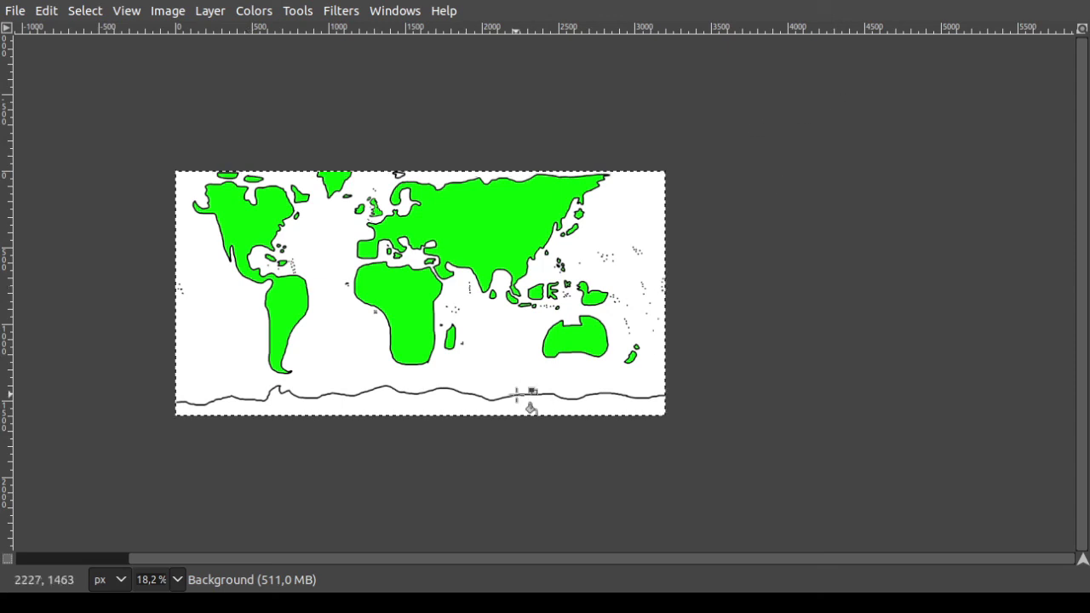
pyautogui.click(555, 407)
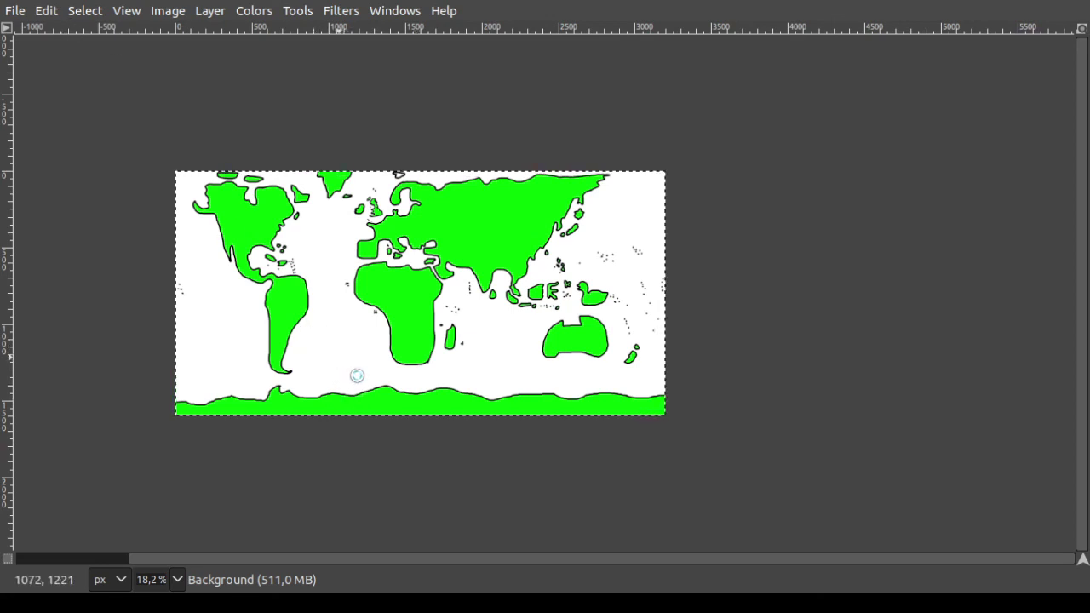
# - Fill the world ocean and the enclosed Black Sea with light blue
pyautogui.click(535, 299)
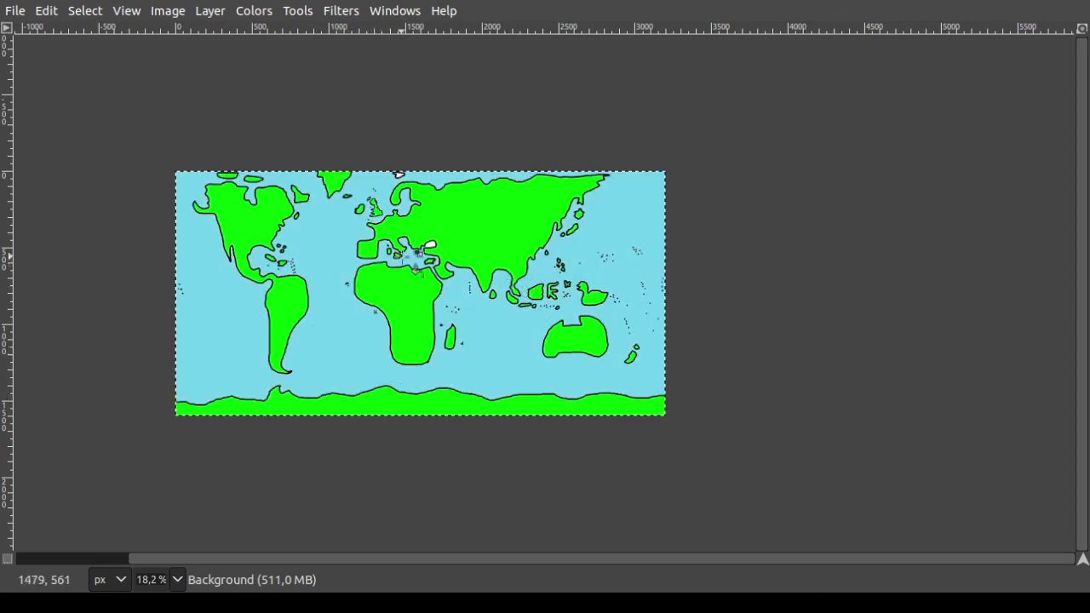
pyautogui.scroll(4, 417, 256)
pyautogui.click(501, 209)
pyautogui.scroll(2, 483, 256)
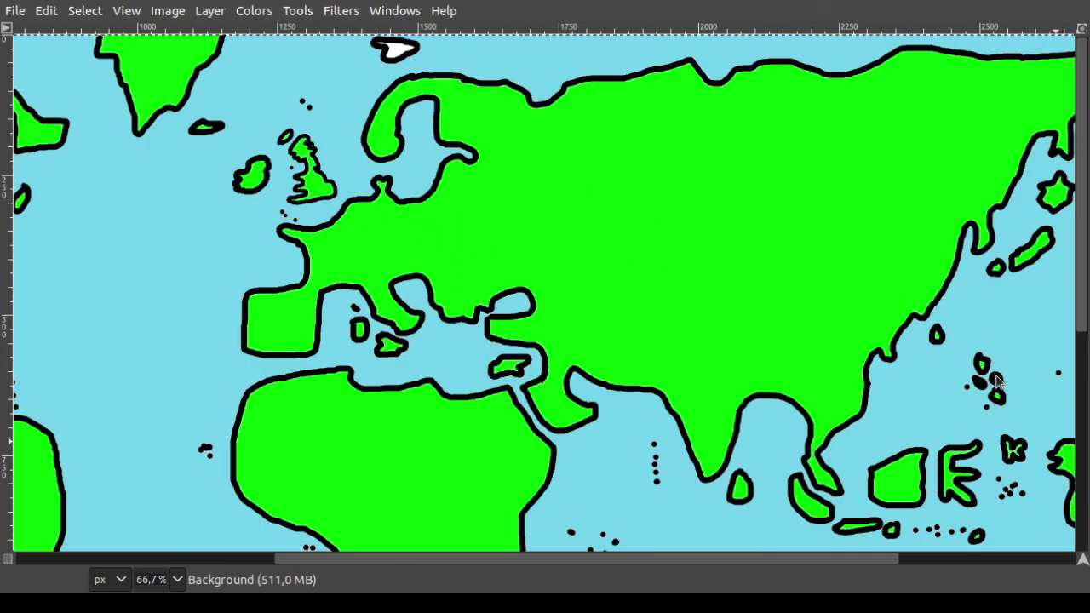
# - Pick the land's green as the fill colour and fill the remaining white island north of Scandinavia with it
pyautogui.press('o')
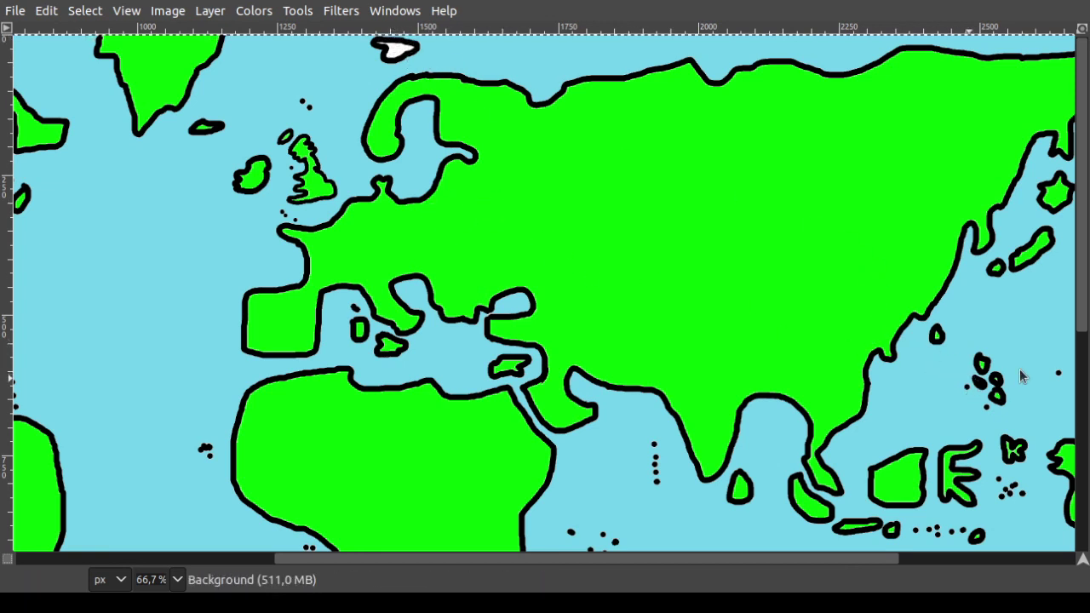
pyautogui.press('ctrl')
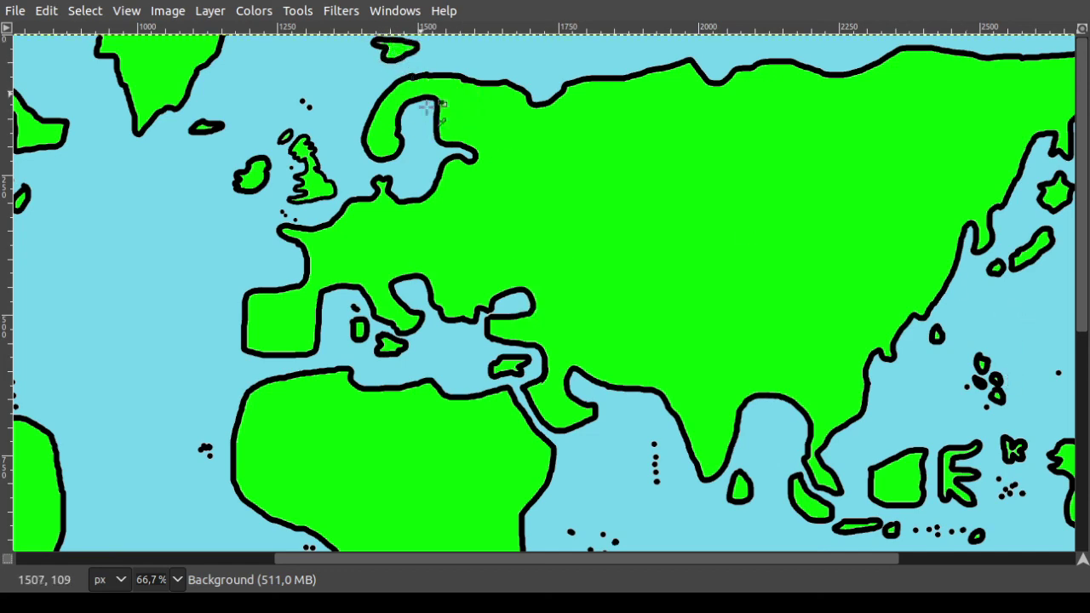
pyautogui.scroll(-3, 425, 134)
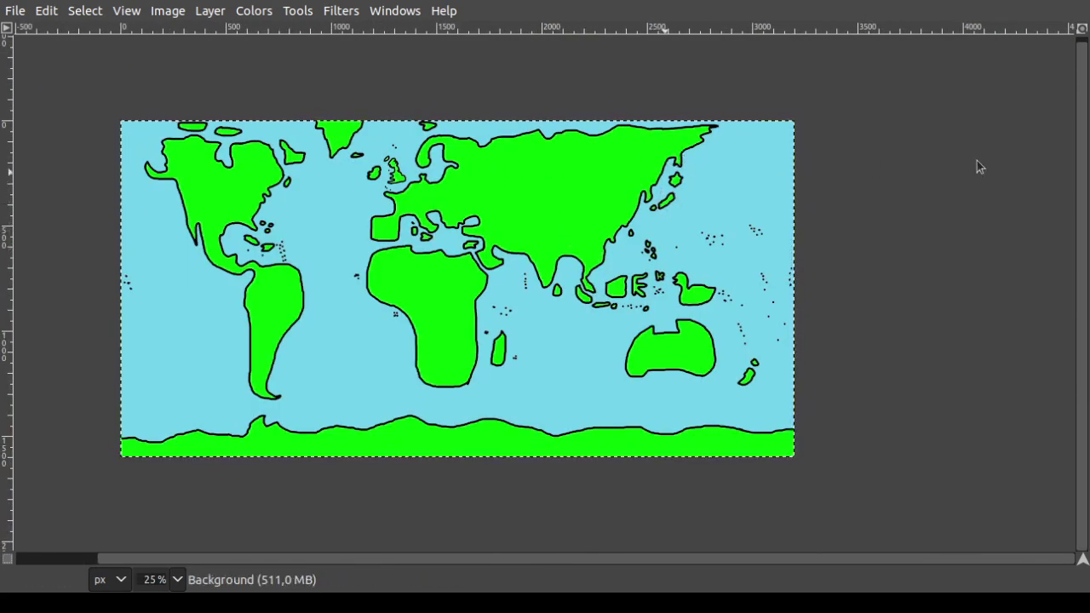